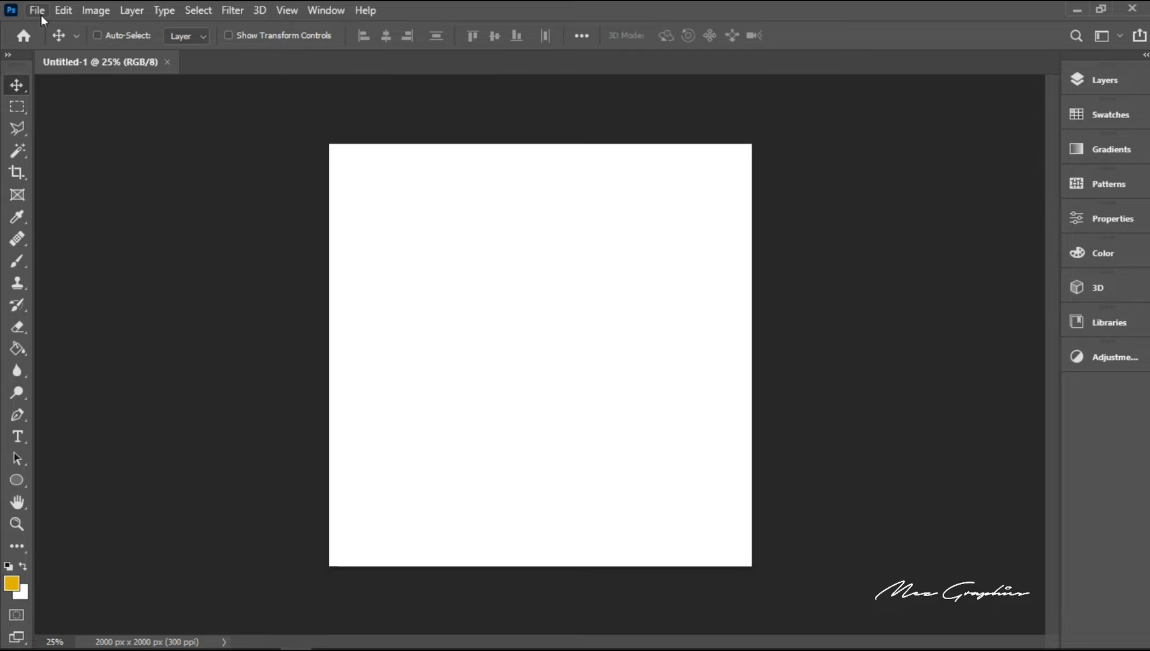
Step: Place the table-top-with-background image from the Pizza Ad Design folder on the desktop as an embedded object
left_click(39, 12)
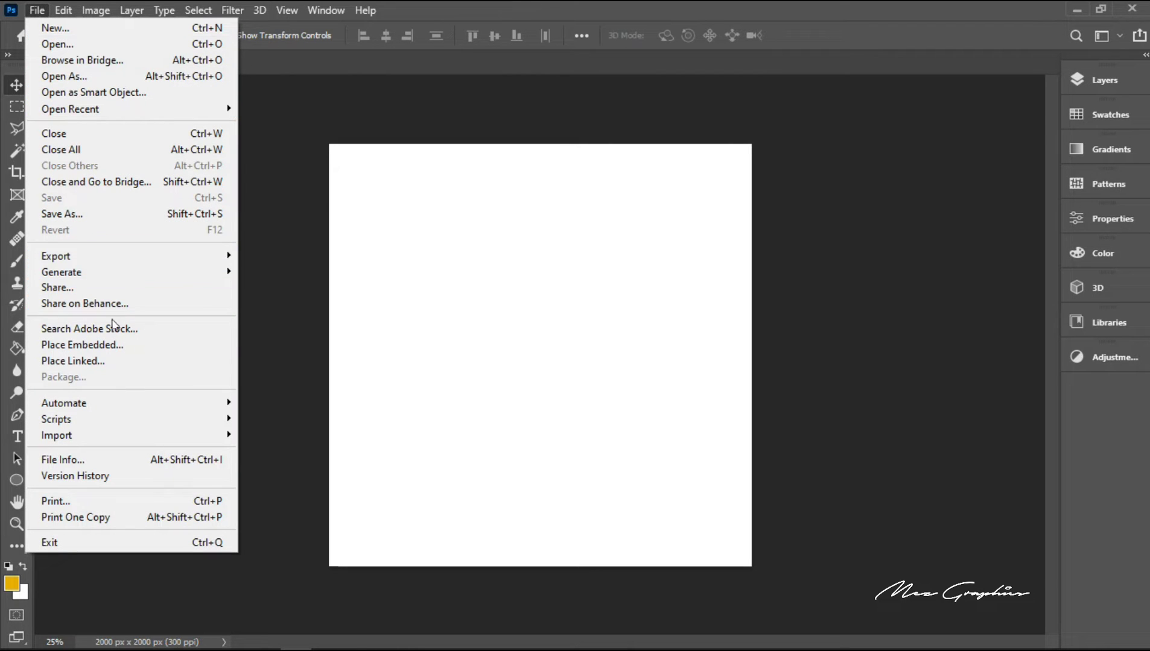
left_click(111, 343)
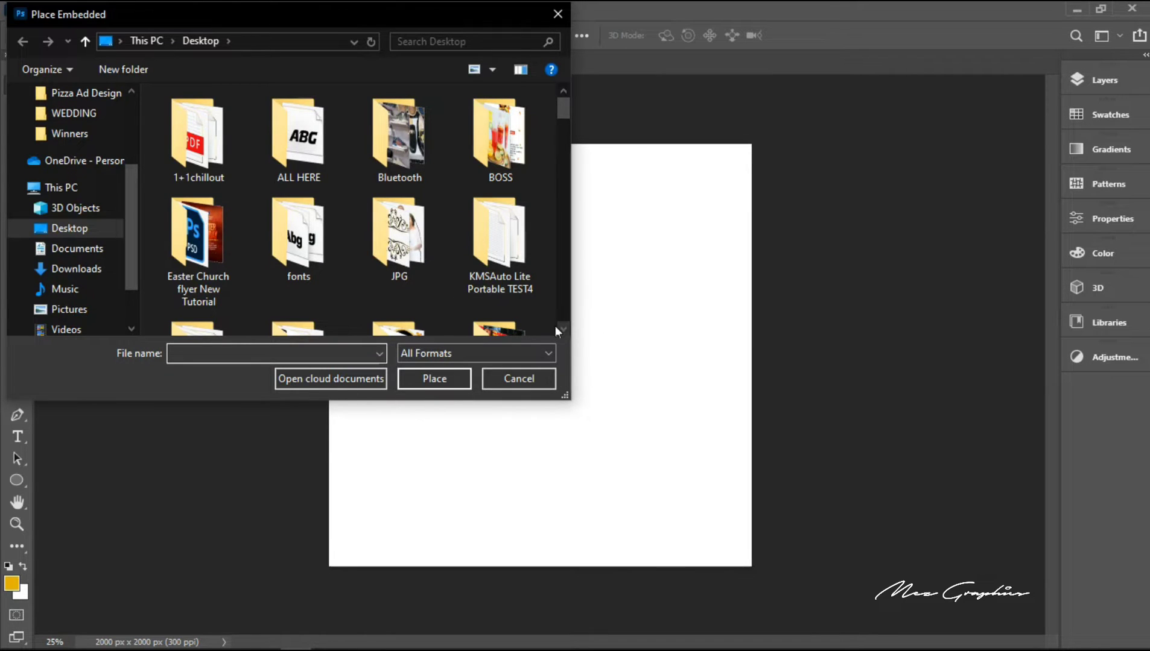
scroll(562, 328, "down", 2)
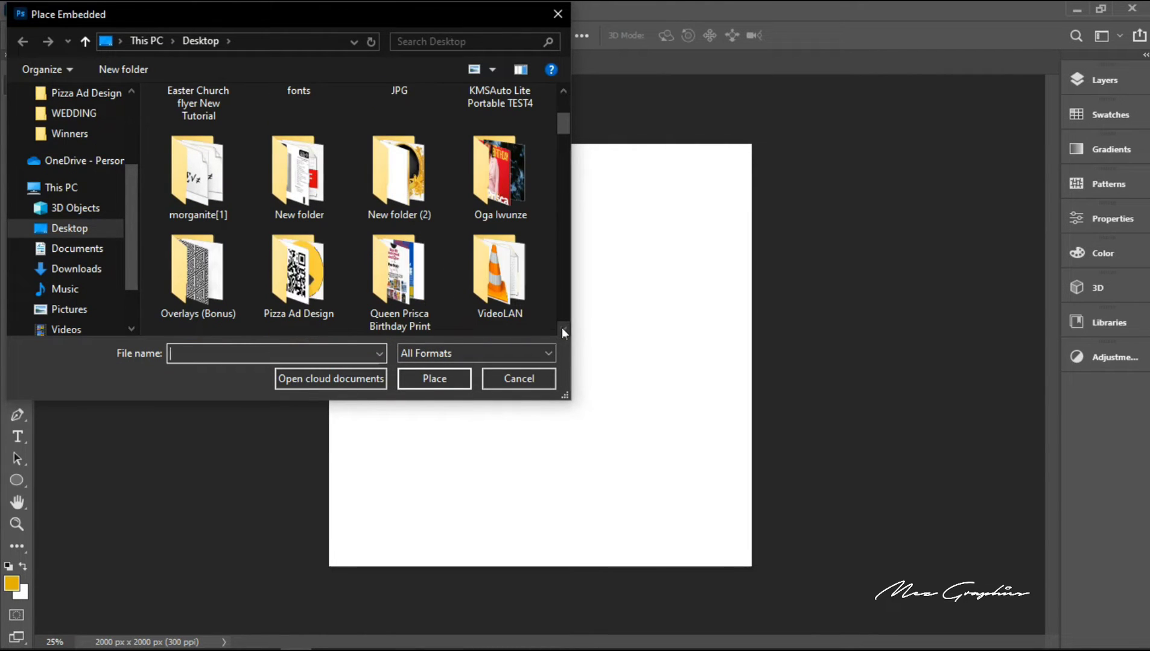
left_click(298, 272)
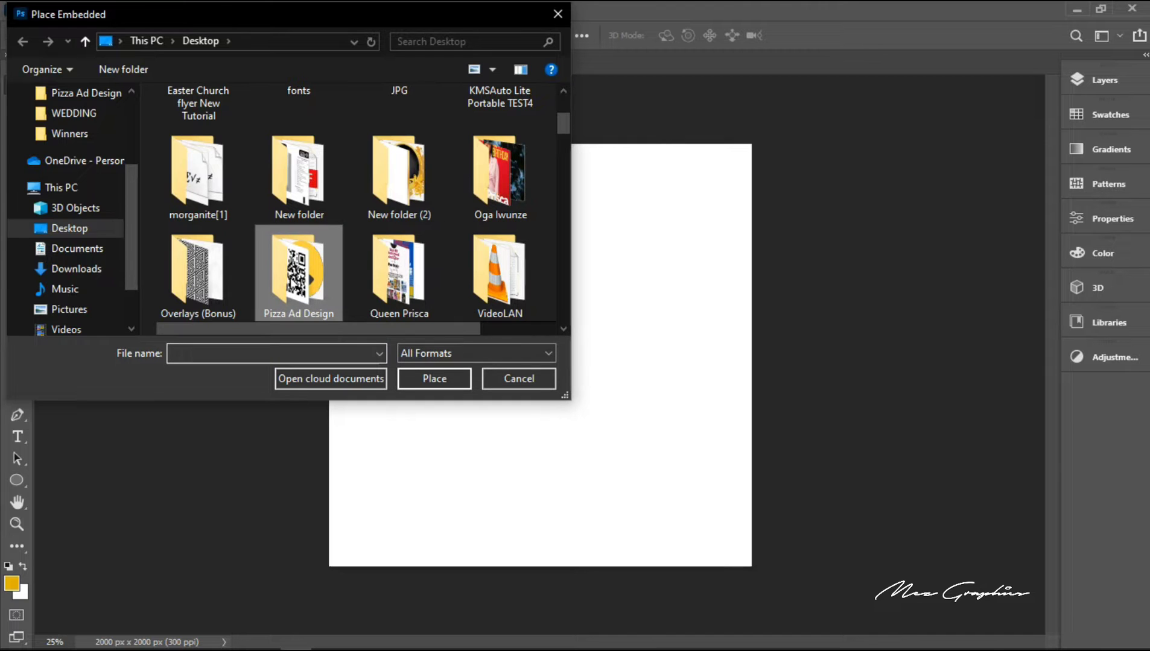
double_click(293, 274)
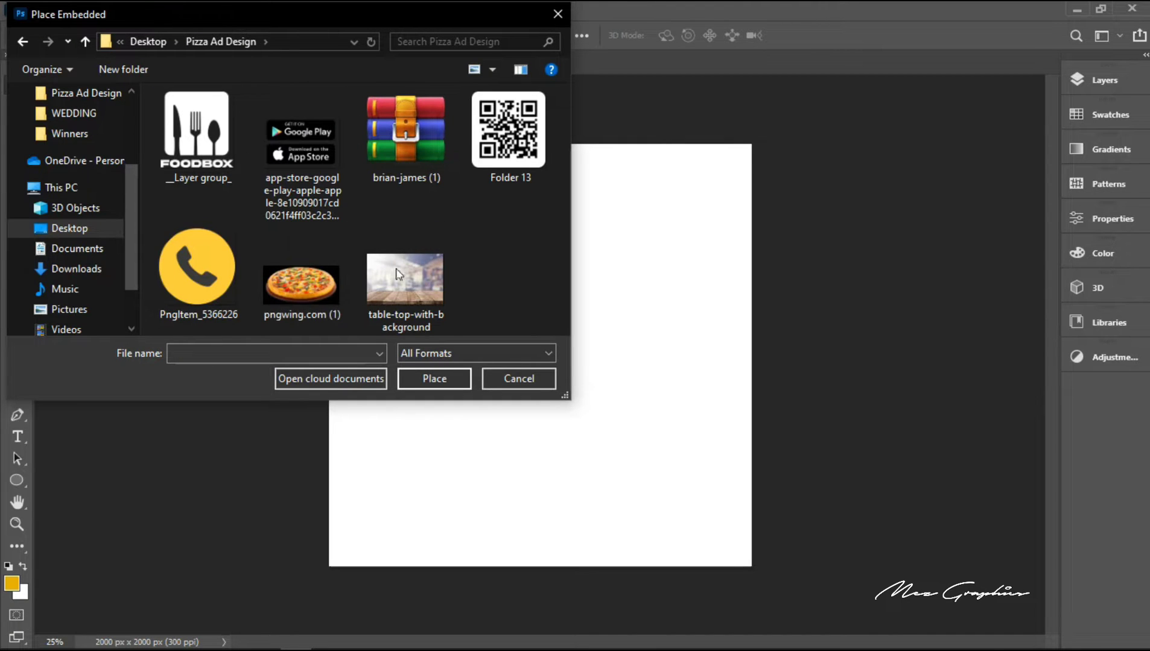
double_click(427, 273)
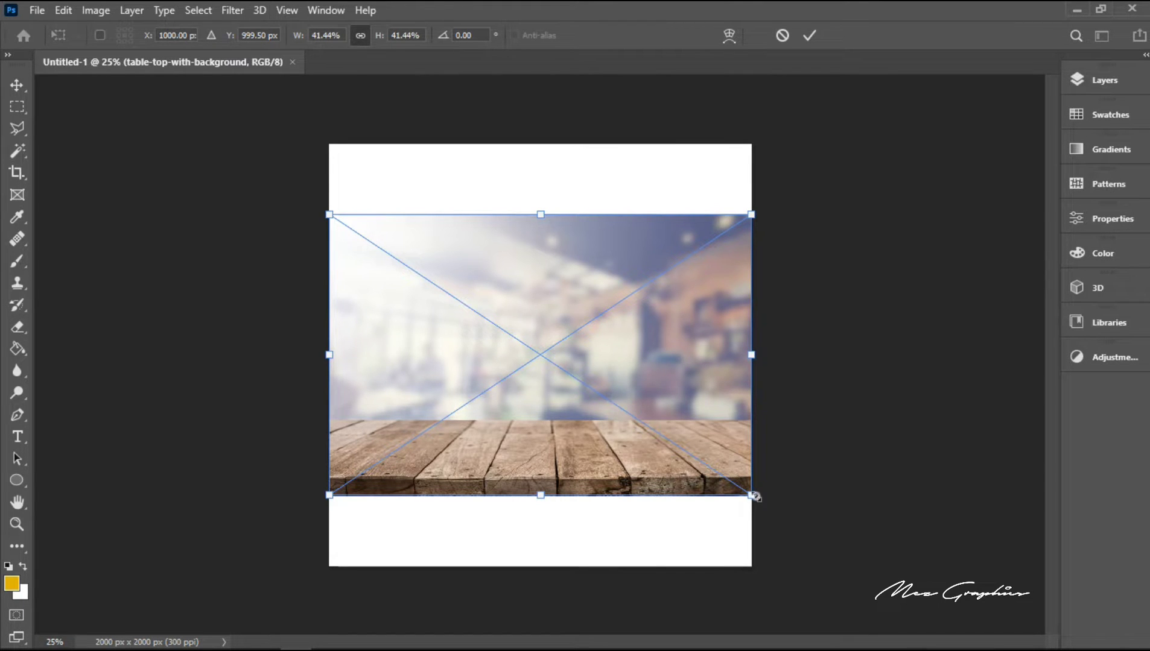
Step: Enlarge the table-top image to cover the whole canvas and shift it up to show the table's front edge
left_click_drag(754, 497, 926, 601)
key("Return")
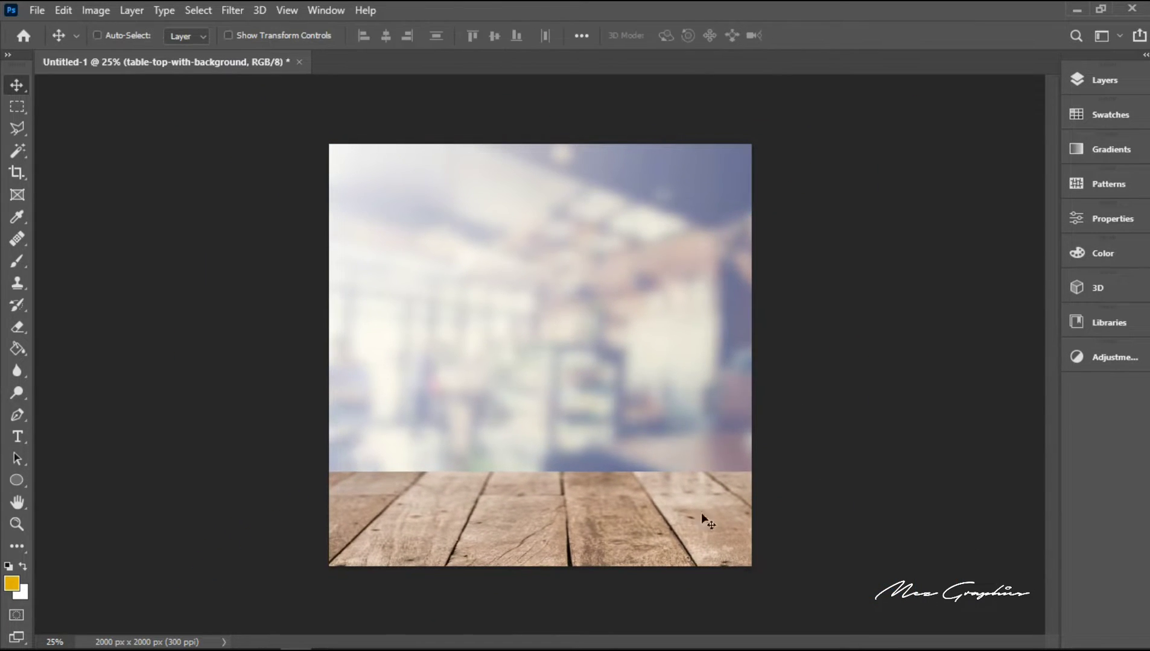
left_click_drag(529, 489, 534, 448)
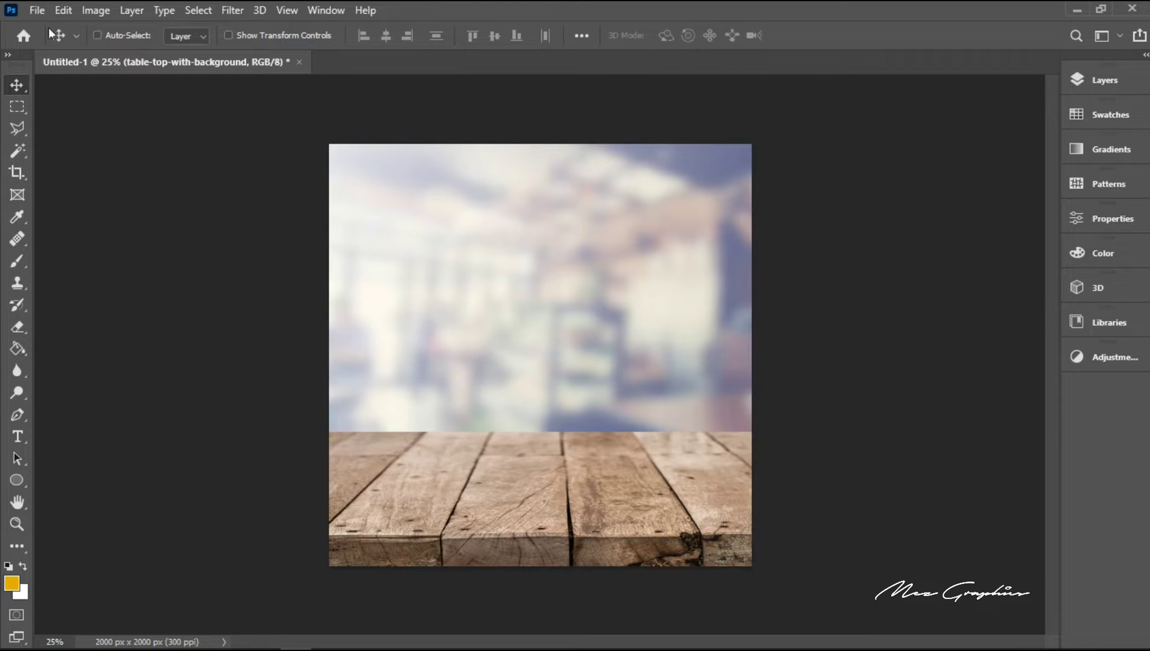
Step: Place the pizza image pngwing.com (1) from the Pizza Ad Design folder as an embedded object
left_click(37, 11)
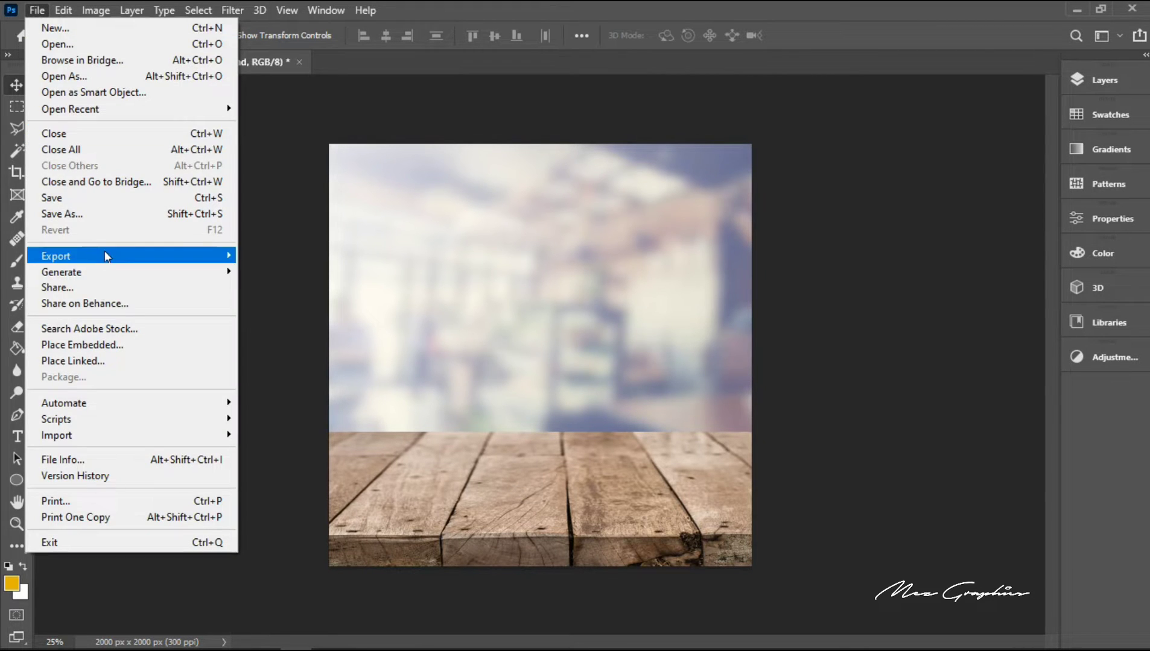
left_click(99, 346)
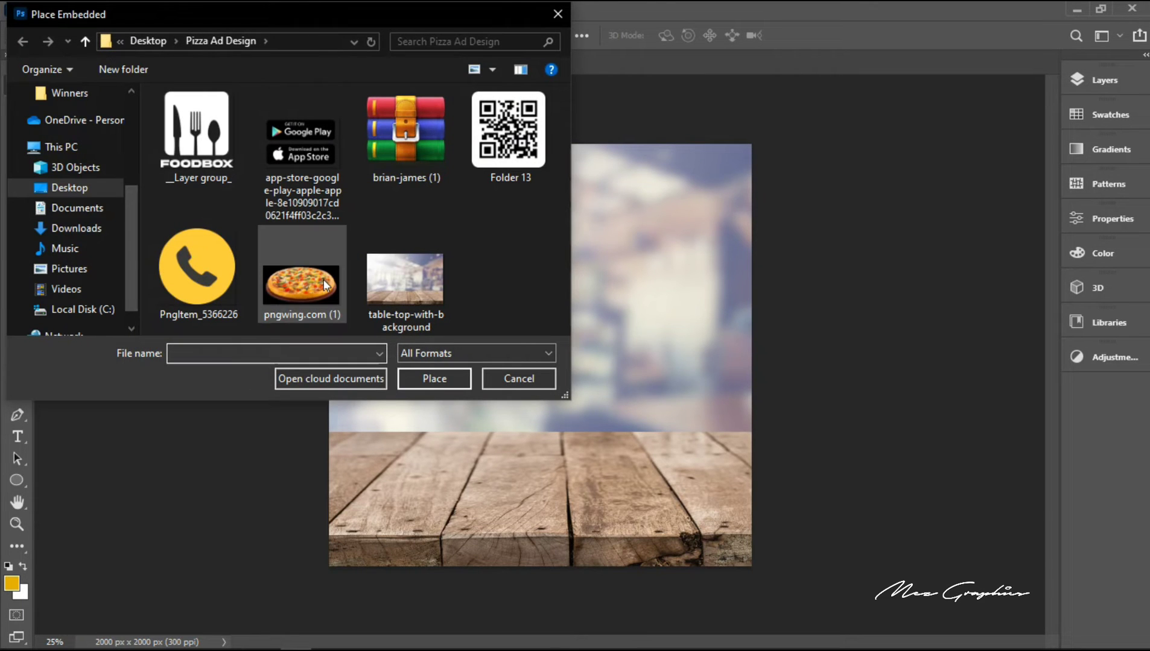
double_click(321, 261)
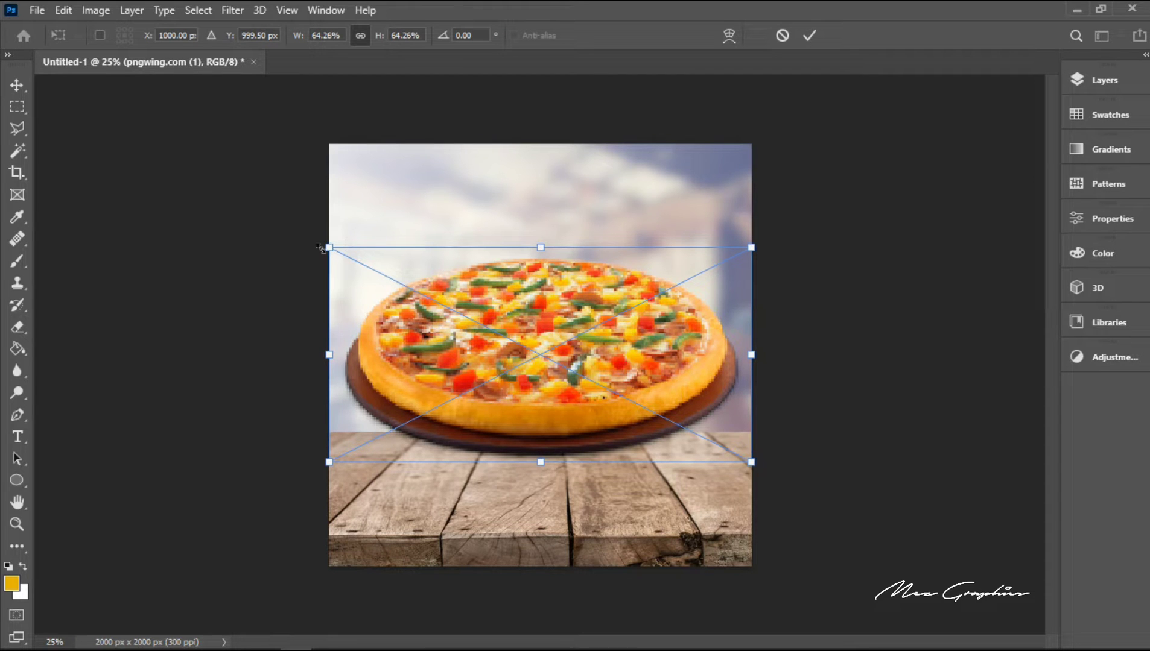
Step: Shrink the pizza image and move it down onto the wooden table top
left_click_drag(320, 246, 396, 287)
key("Return")
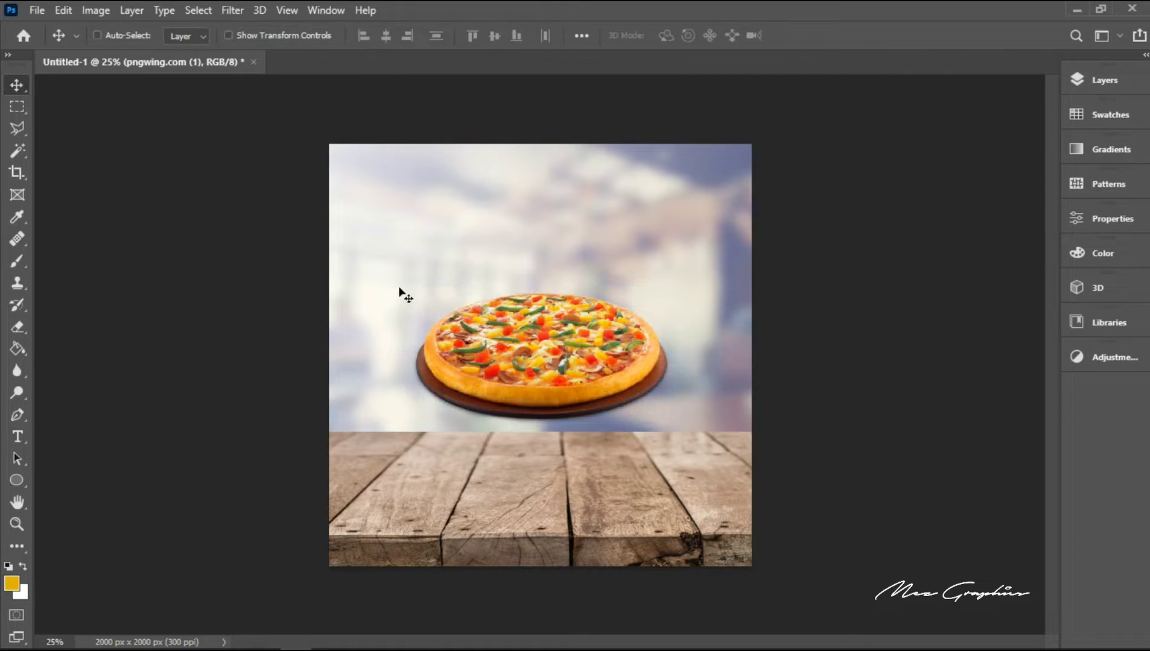
left_click_drag(547, 332, 547, 444)
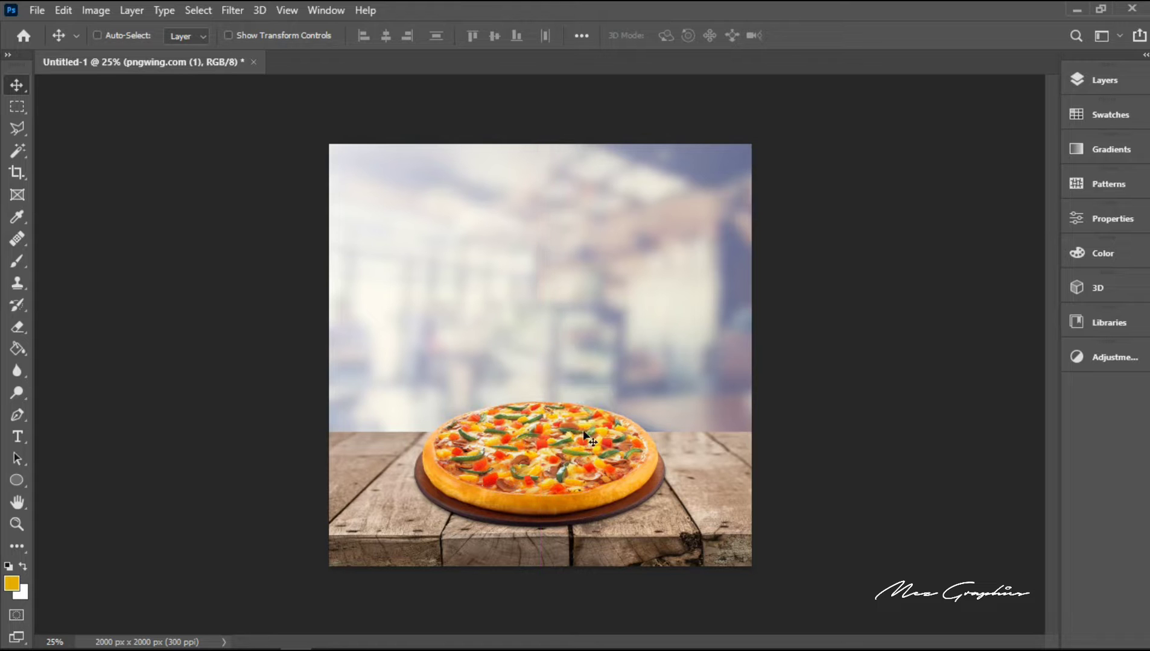
Step: Scale the table-top-with-background layer to about 91% and nudge it up to Y 602.50 px
right_click(707, 469)
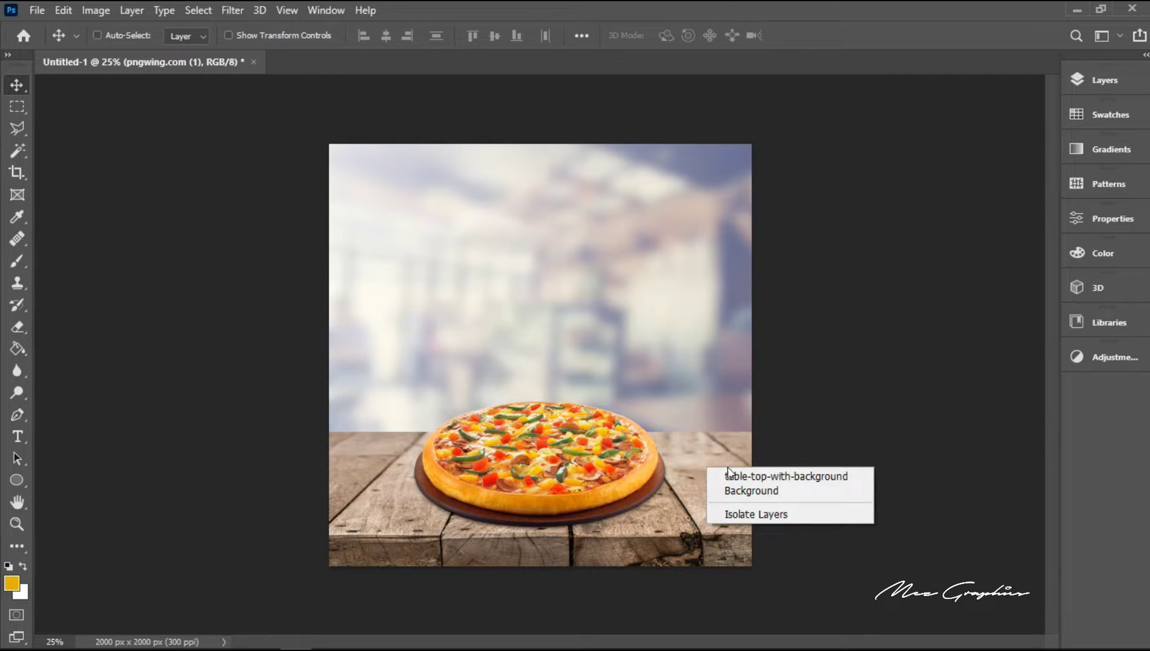
left_click(775, 475)
key("ctrl")
key("ctrl+t")
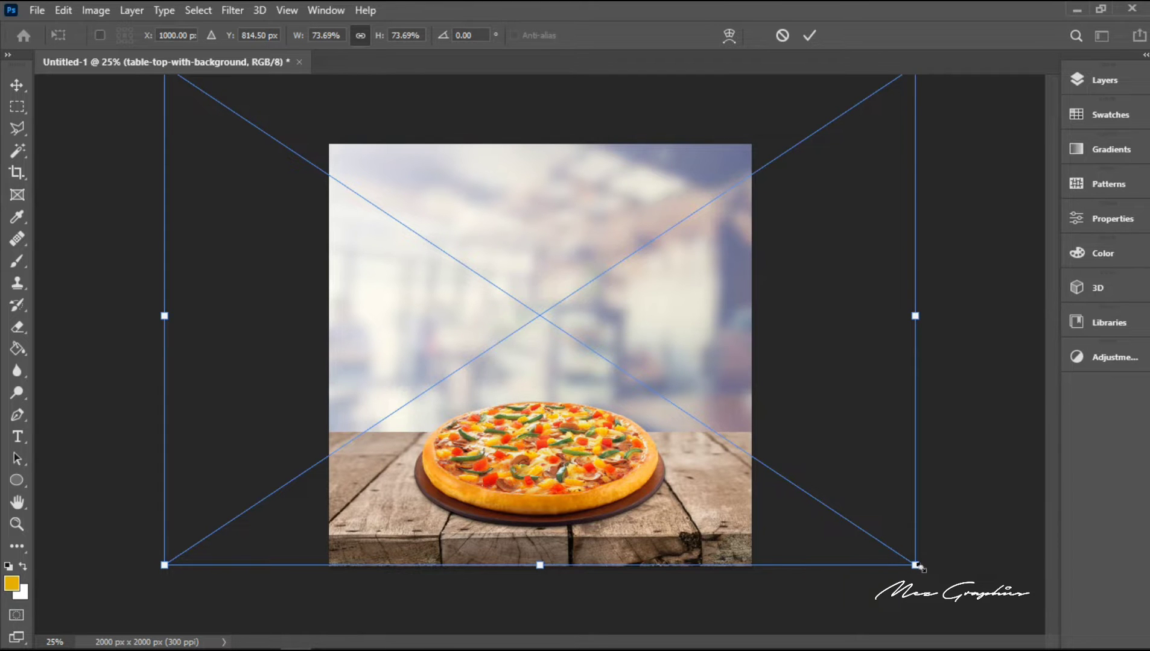
left_click_drag(917, 567, 1005, 623)
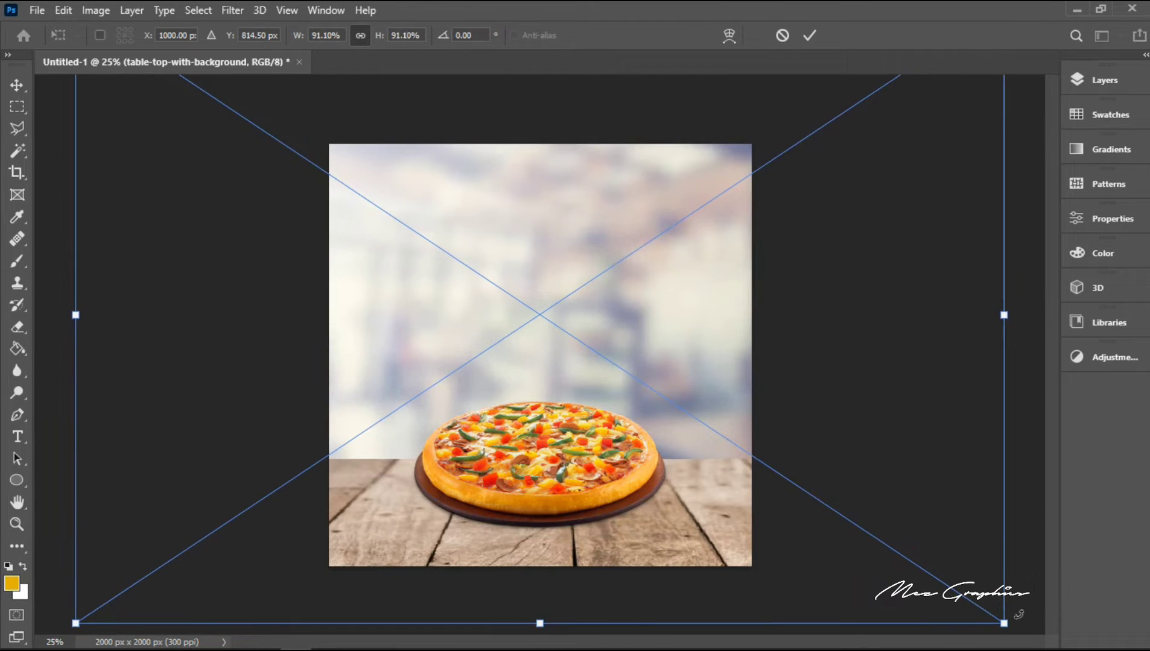
key("Up")
key("Up")
key("Up")
key("Up")
key("Up")
key("Up")
key("Up")
key("Up")
key("Up")
key("Up")
key("Up")
key("Up")
key("Up")
key("Up")
key("Up")
key("Up")
key("Up")
key("Up")
key("Up")
key("Up")
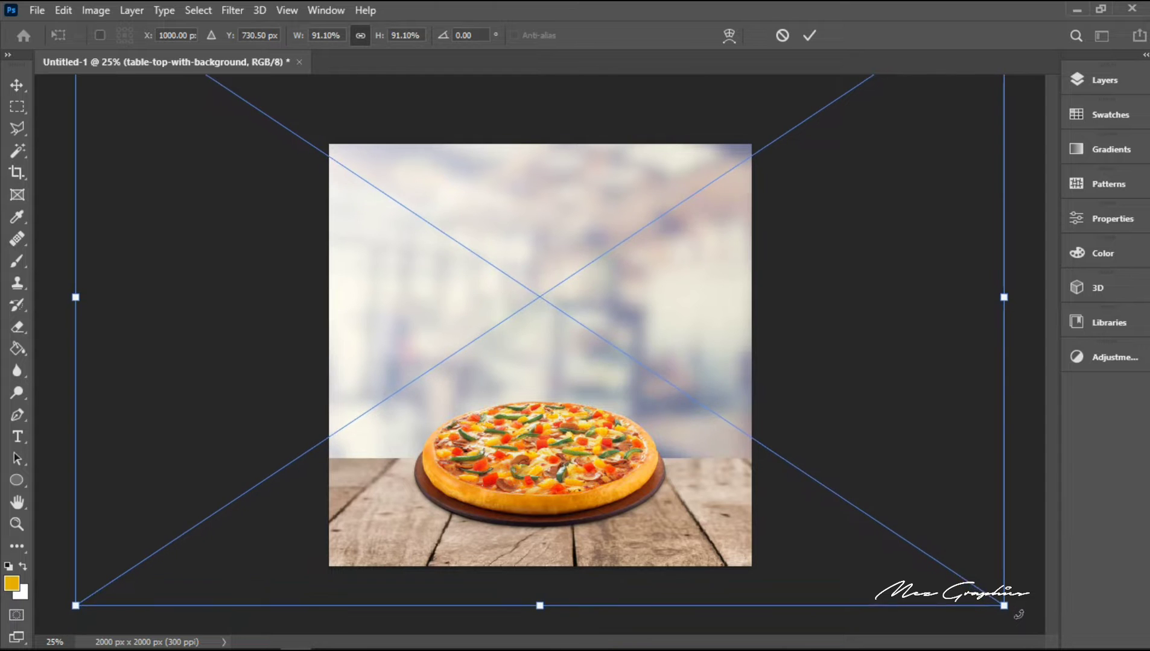
key("Up")
key("Up")
key("Up")
key("Up")
key("Up")
key("Up")
key("Up")
key("Up")
key("Up")
key("Up")
key("Up")
key("Up")
key("Up")
key("Up")
key("Up")
key("Up")
key("Up")
key("Up")
key("Up")
key("Up")
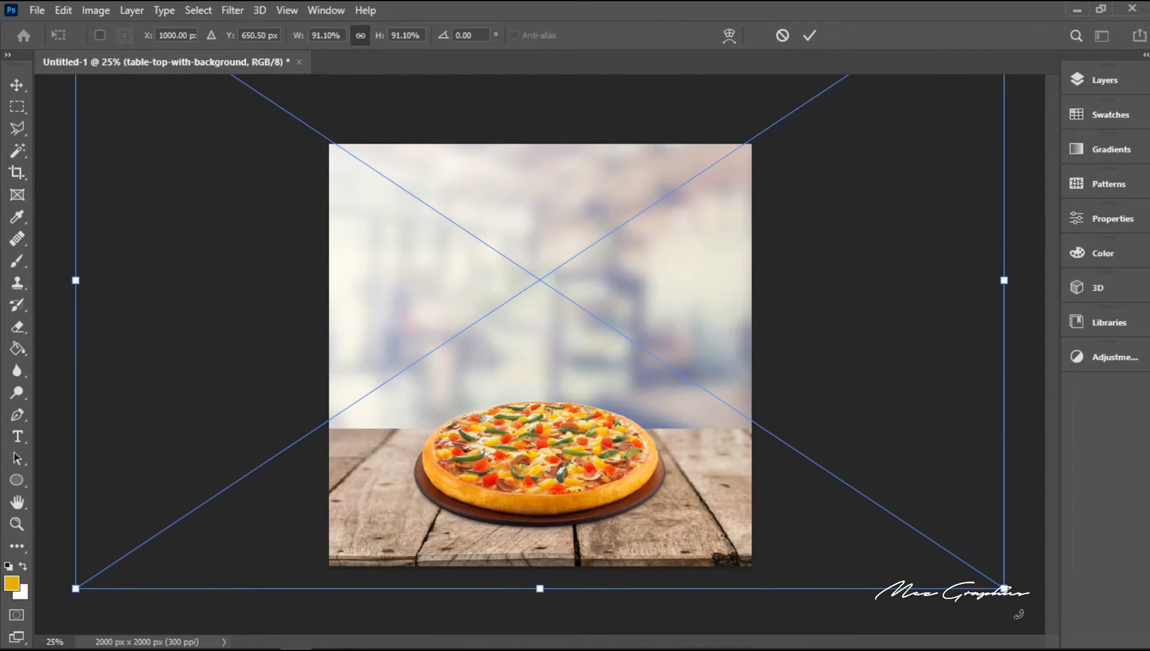
key("Up")
key("Up")
key("Up")
key("Up")
key("Up")
key("Up")
key("Up")
key("Up")
key("Up")
key("Up")
key("Up")
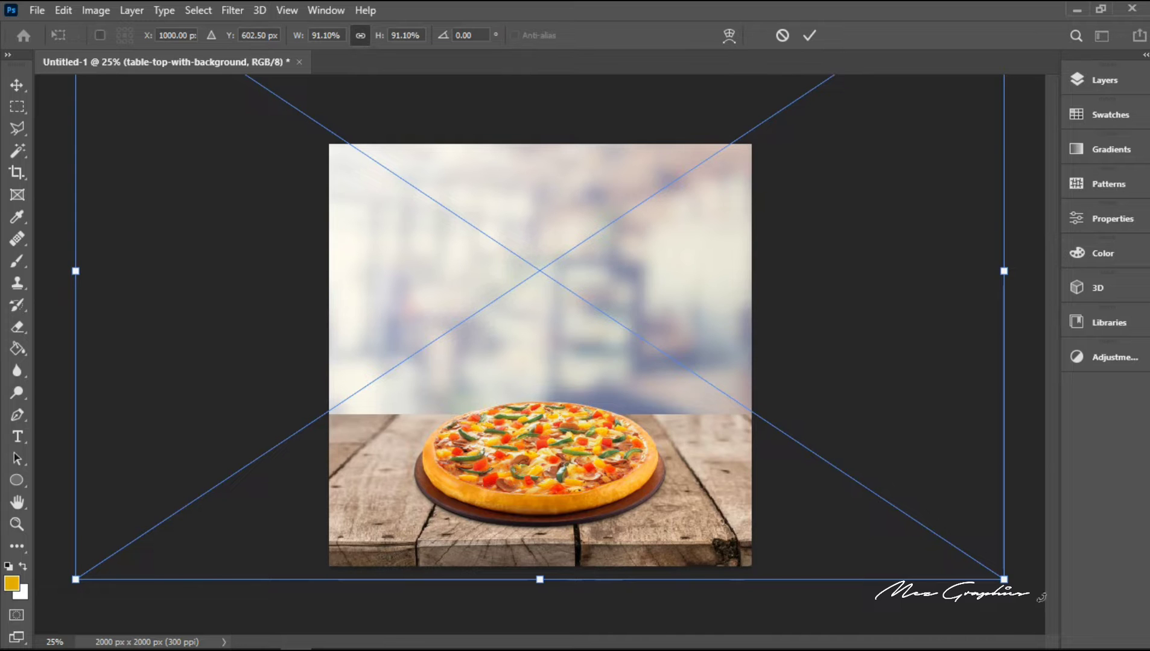
Step: Enlarge the table-top background further to about 104% and nudge it vertically to Y 430.50 px
left_click_drag(1003, 579, 1067, 630)
key("Up")
key("Up")
key("Up")
key("Up")
key("Up")
key("Up")
key("Up")
key("Up")
key("Up")
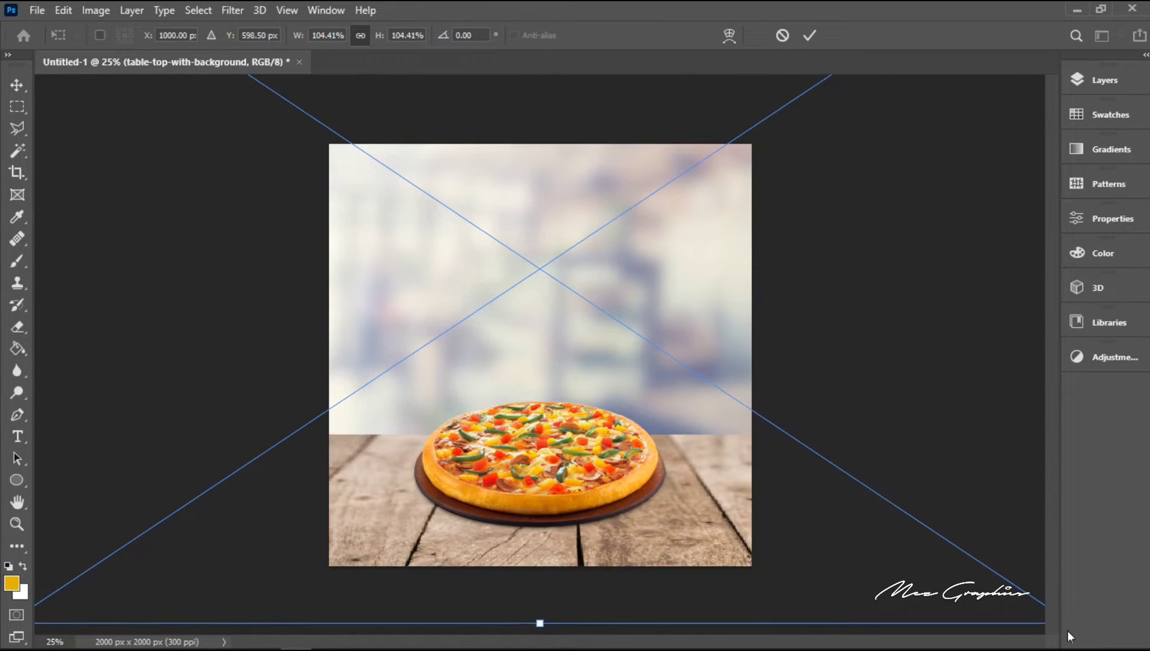
key("Up")
key("Up")
key("Up")
key("Up")
key("Up")
key("Up")
key("Up")
key("Up")
key("Up")
key("Up")
key("Up")
key("Up")
key("Up")
key("Up")
key("Up")
key("Up")
key("Up")
key("Up")
key("Up")
key("Up")
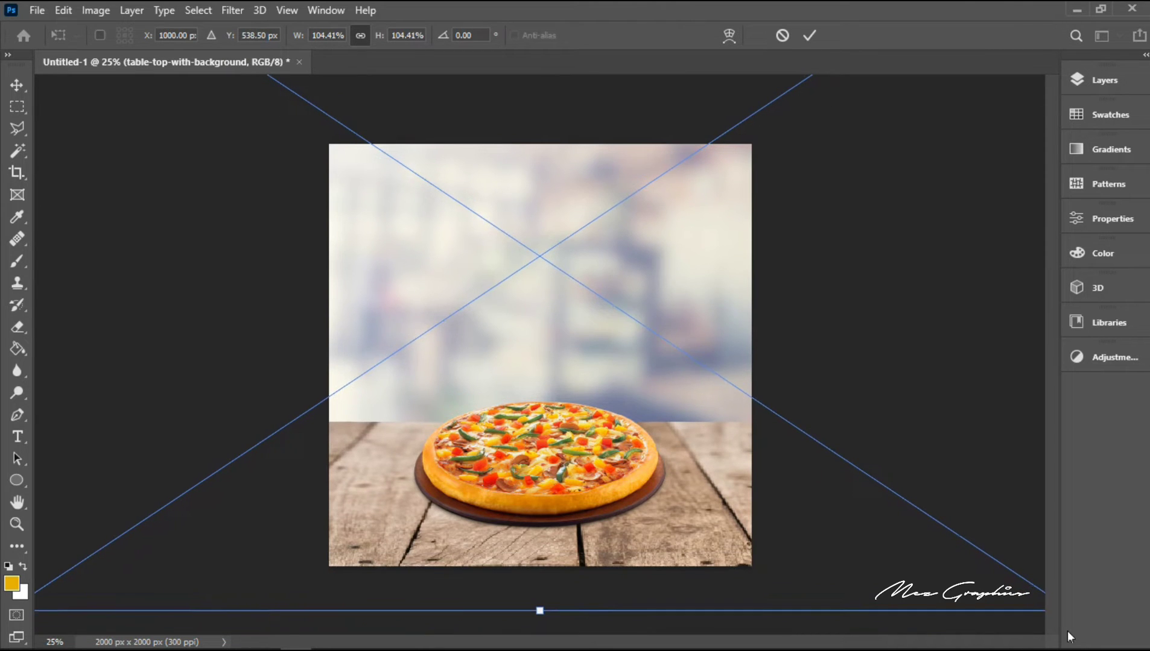
key("Up")
key("Up")
key("Up")
key("Up")
key("Up")
key("Up")
key("Up")
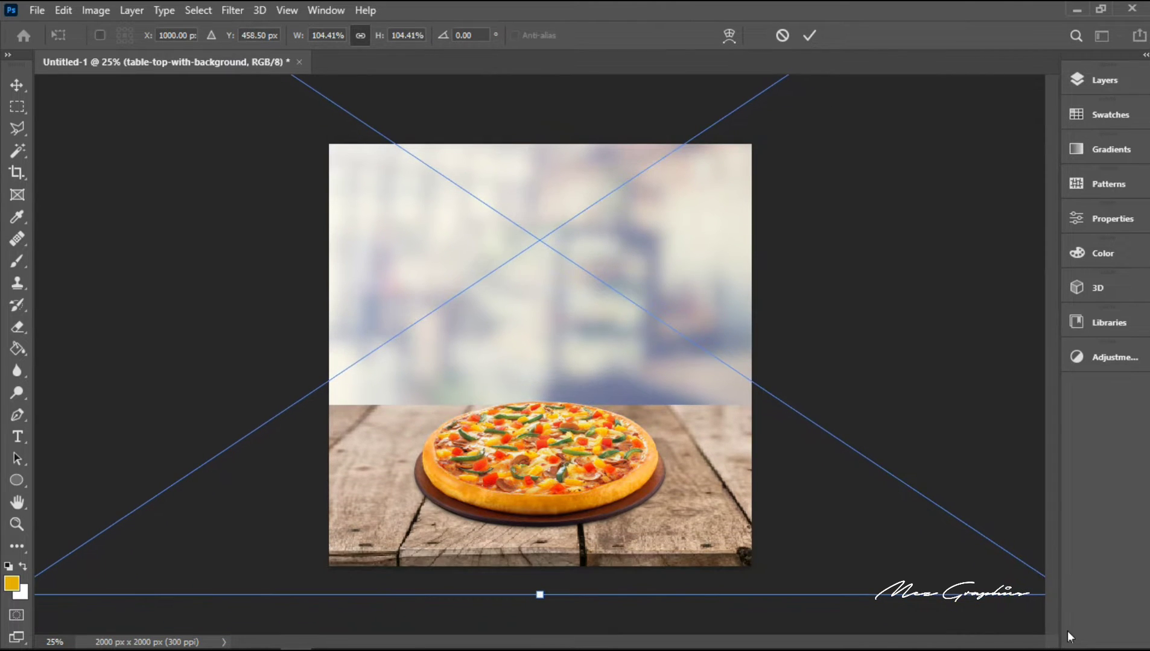
key("Up")
key("Up")
key("Up")
key("Up")
key("Up")
key("Up")
key("Up")
key("Up")
key("Up")
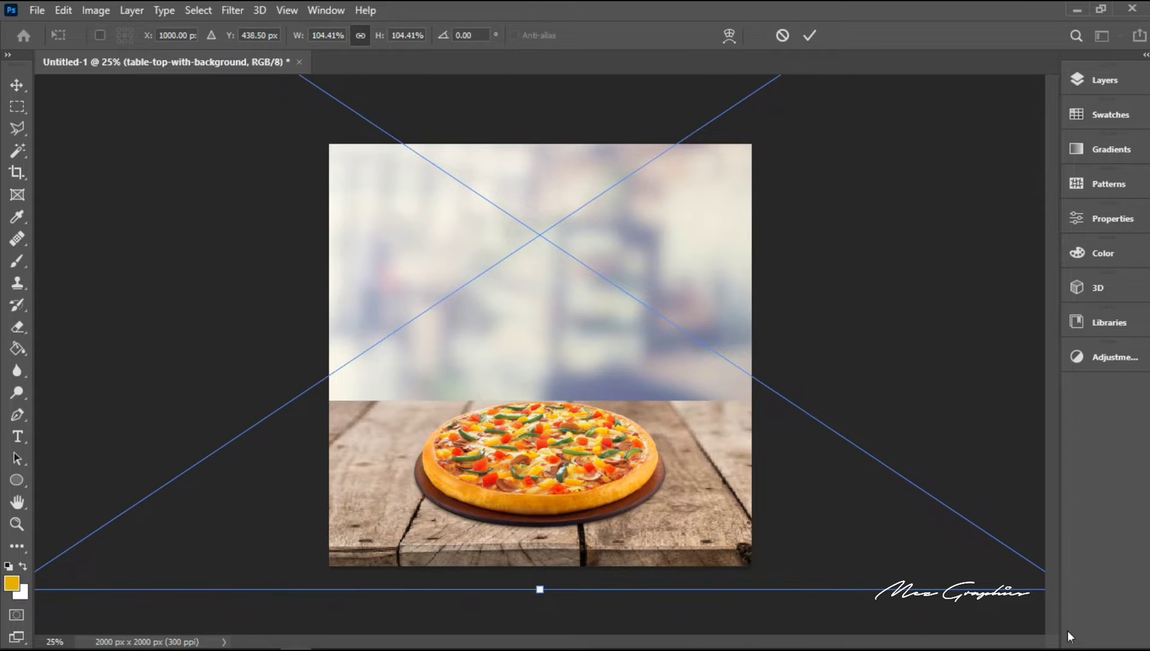
key("Up")
key("Up")
key("Up")
key("Up")
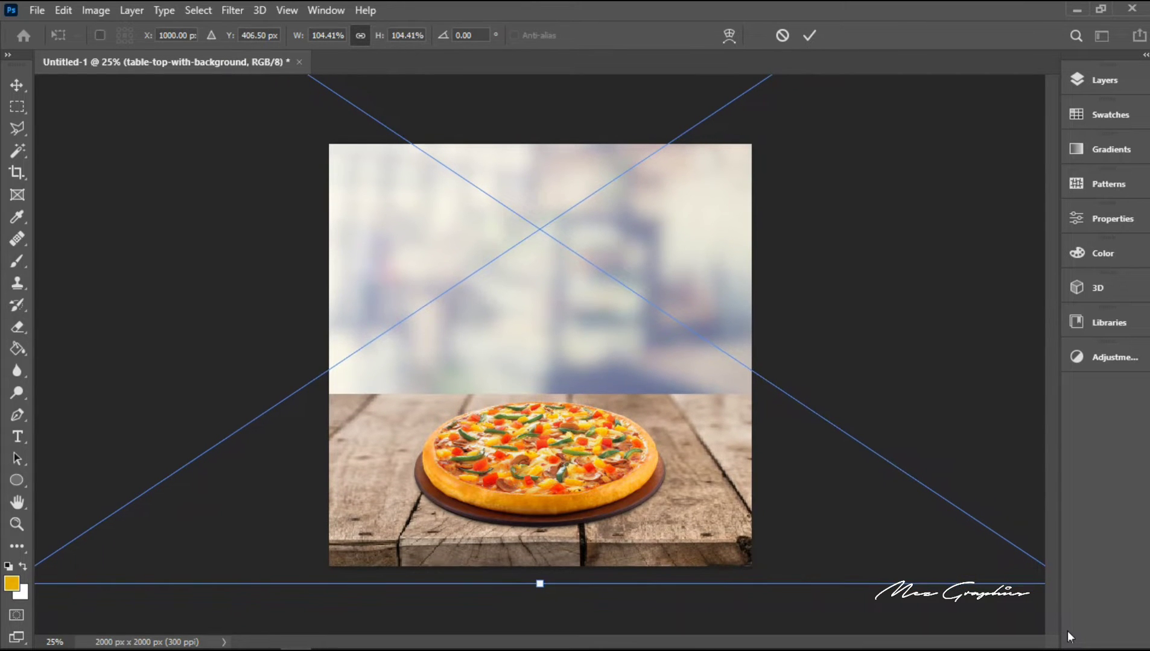
key("Down")
key("Down")
key("Down")
key("Down")
key("Down")
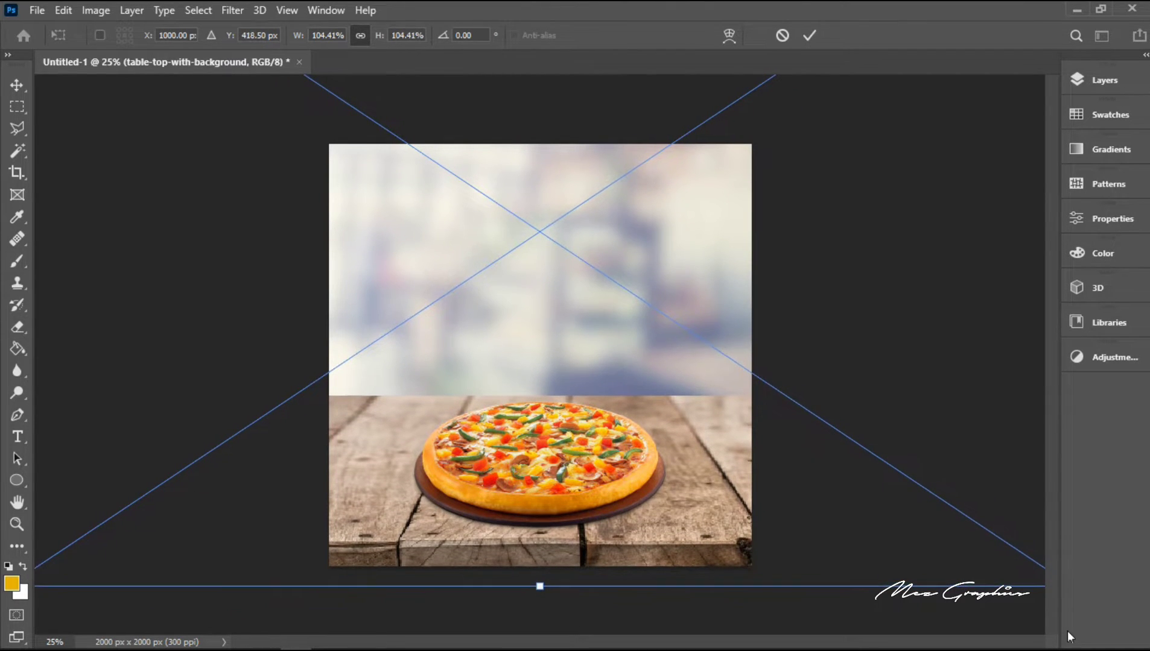
key("Return")
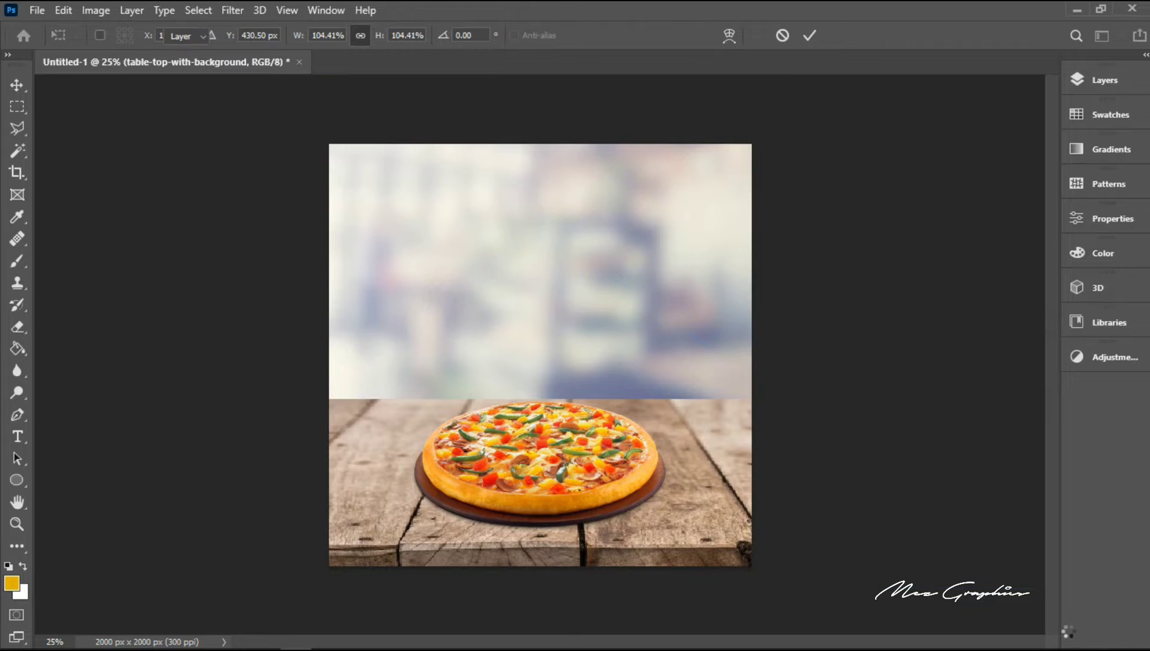
Step: Select the pizza layer and nudge it slightly down on the table
right_click(619, 476)
left_click(663, 489)
key("Down")
key("Down")
key("Down")
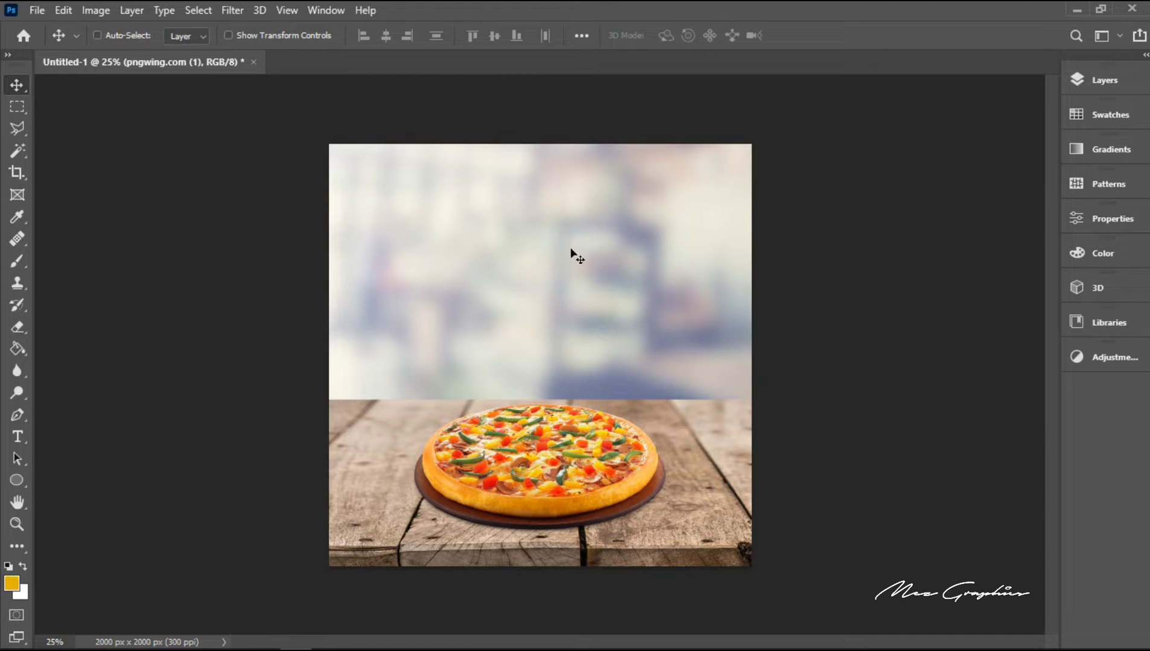
Step: Add a horizontal text layer reading PIZZA on the blurred background above the pizza
left_click(18, 433)
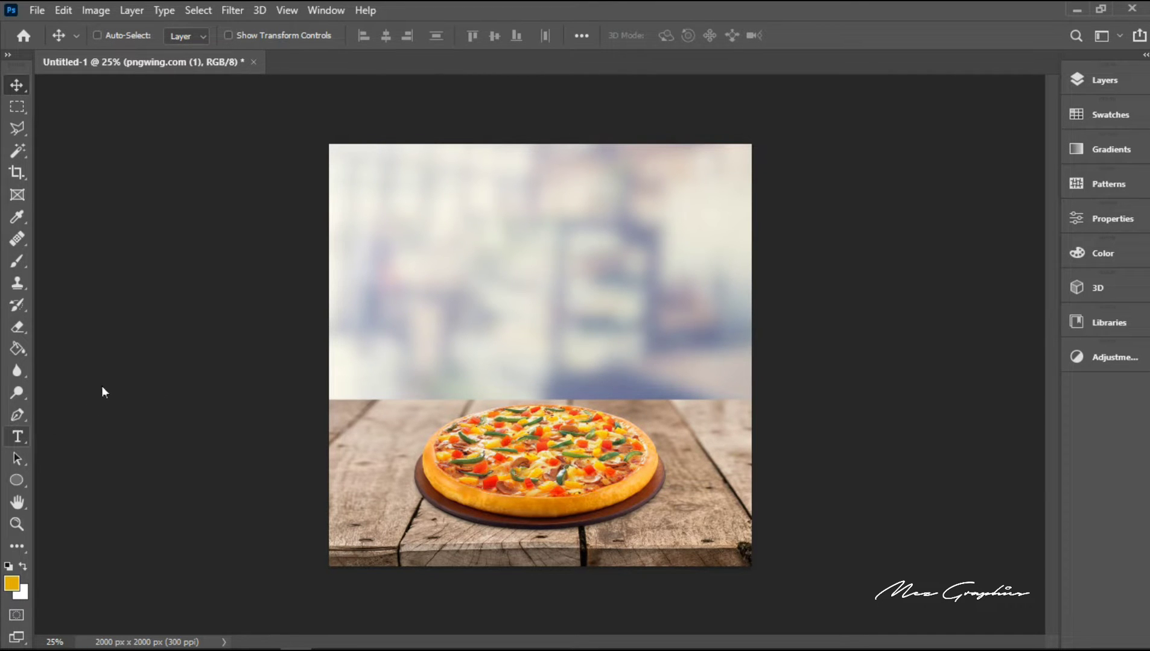
left_click(473, 260)
left_click(473, 260)
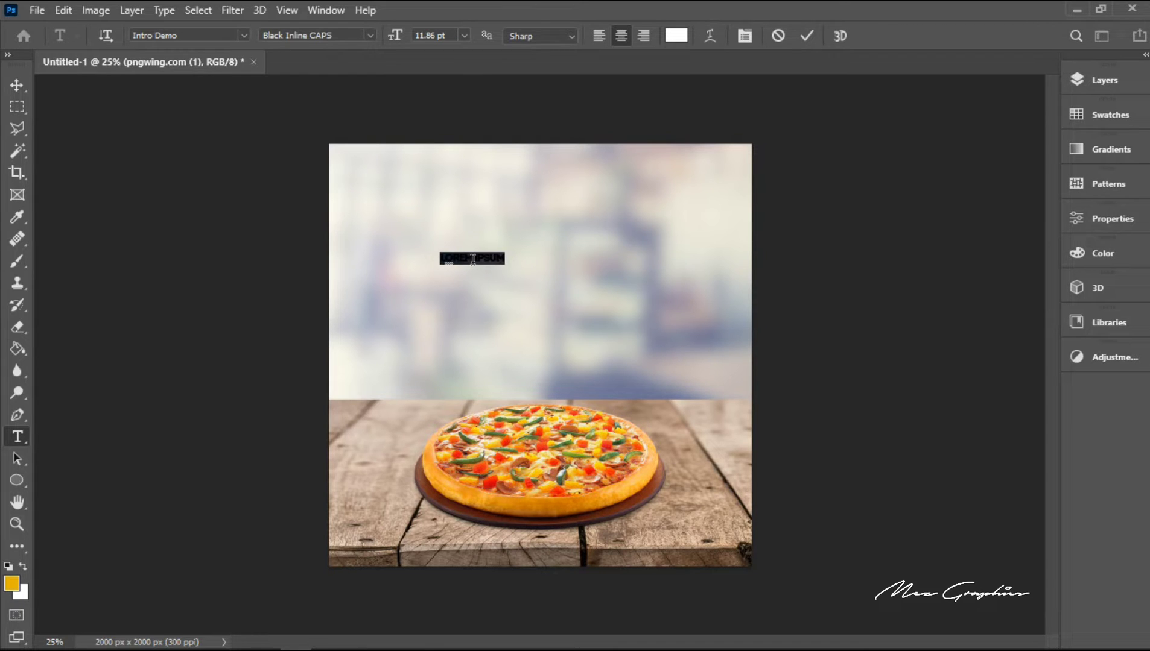
key("BackSpace")
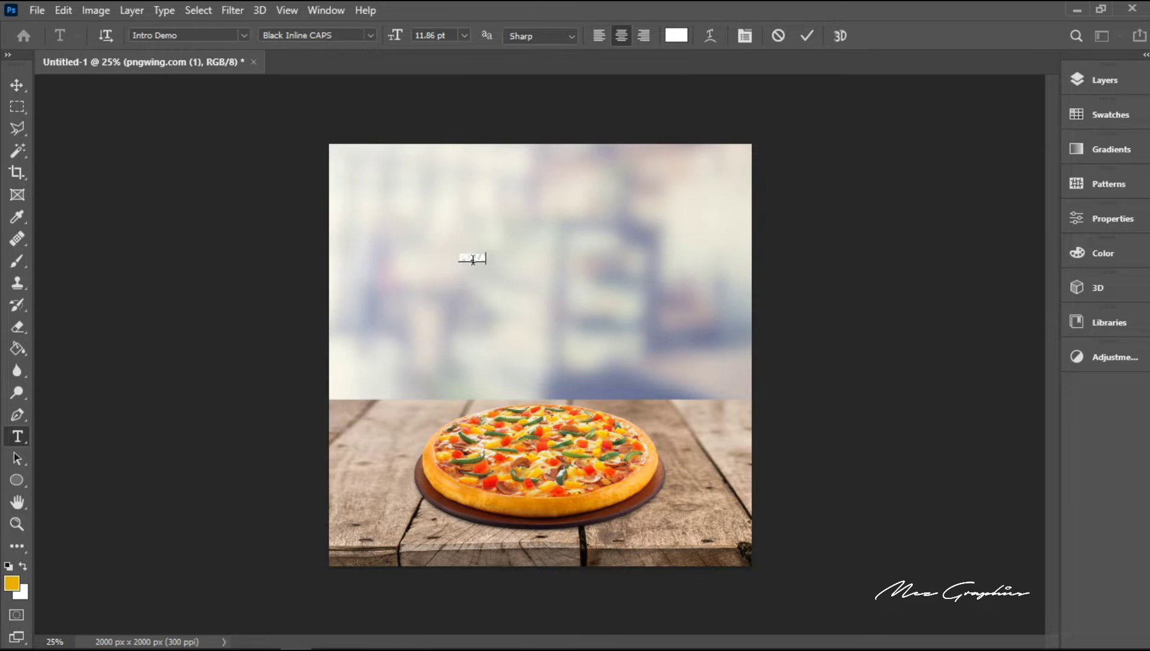
Step: Set the font size of the whole PIZZA text to 72 pt
key("ctrl+a")
left_click(464, 35)
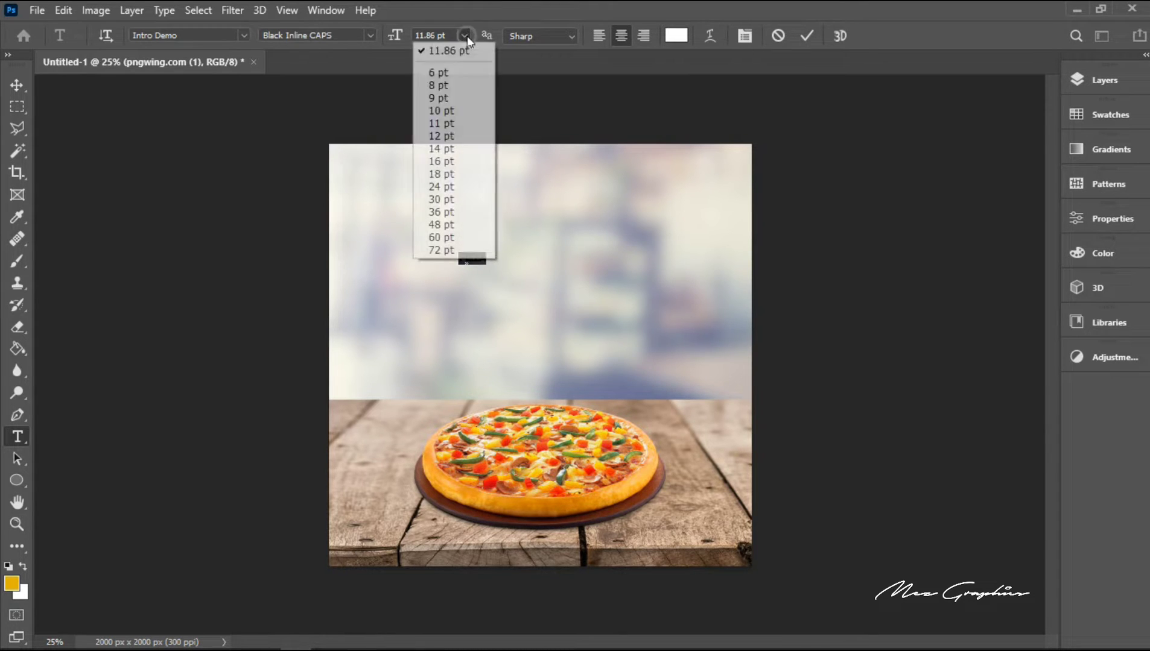
left_click(448, 225)
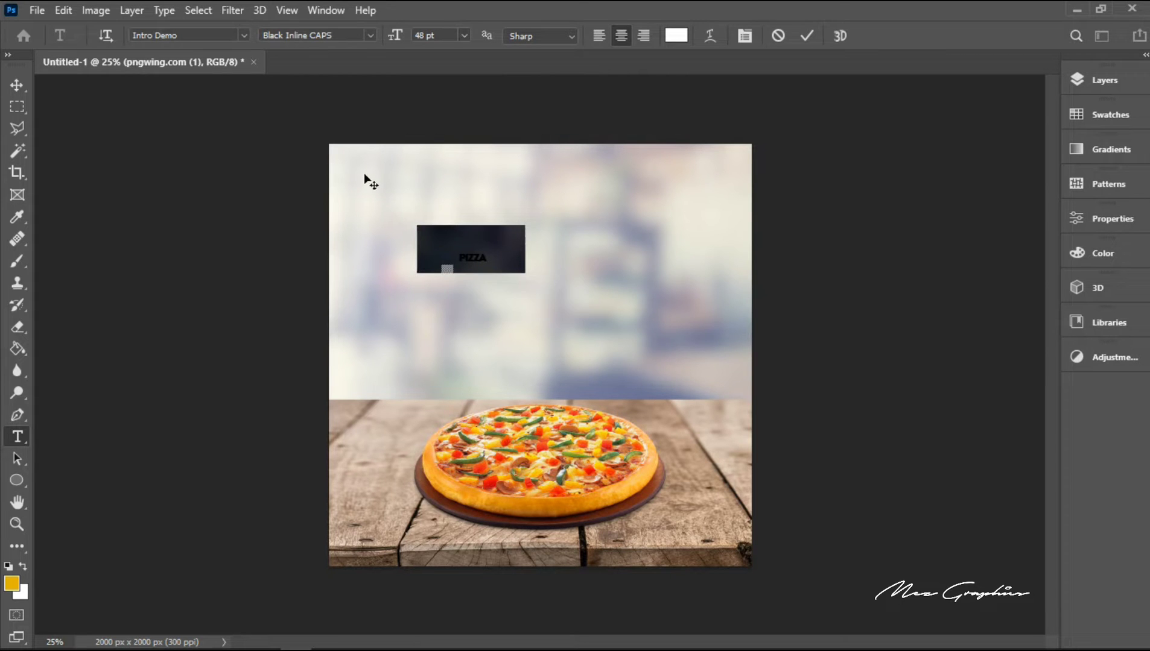
left_click(463, 37)
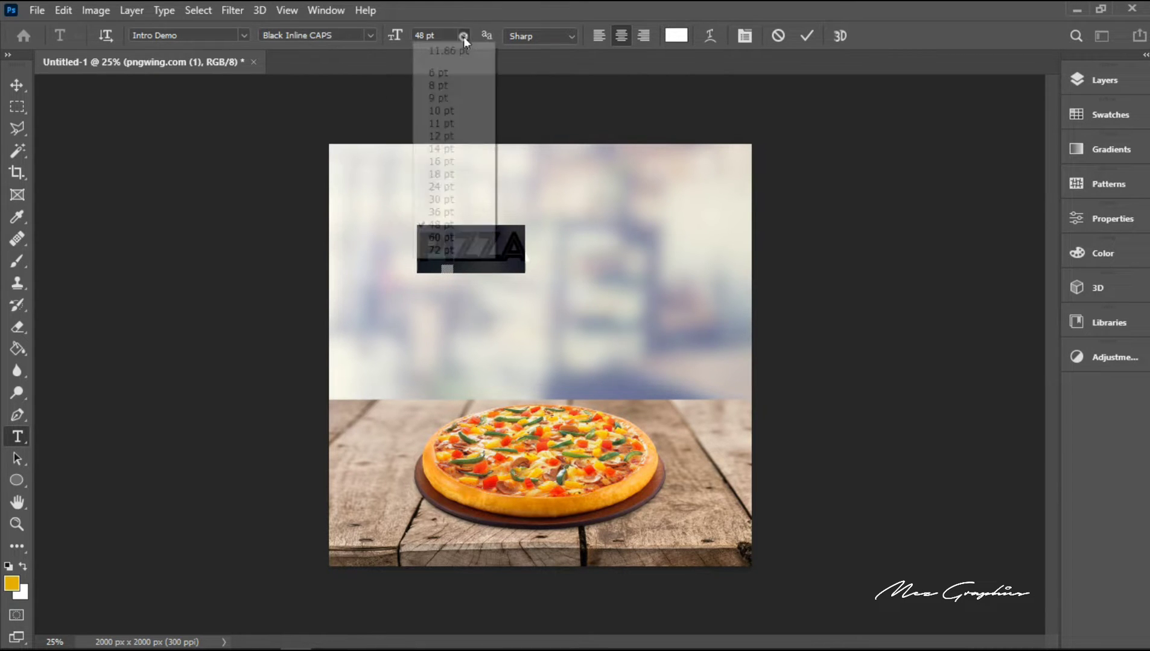
left_click(445, 250)
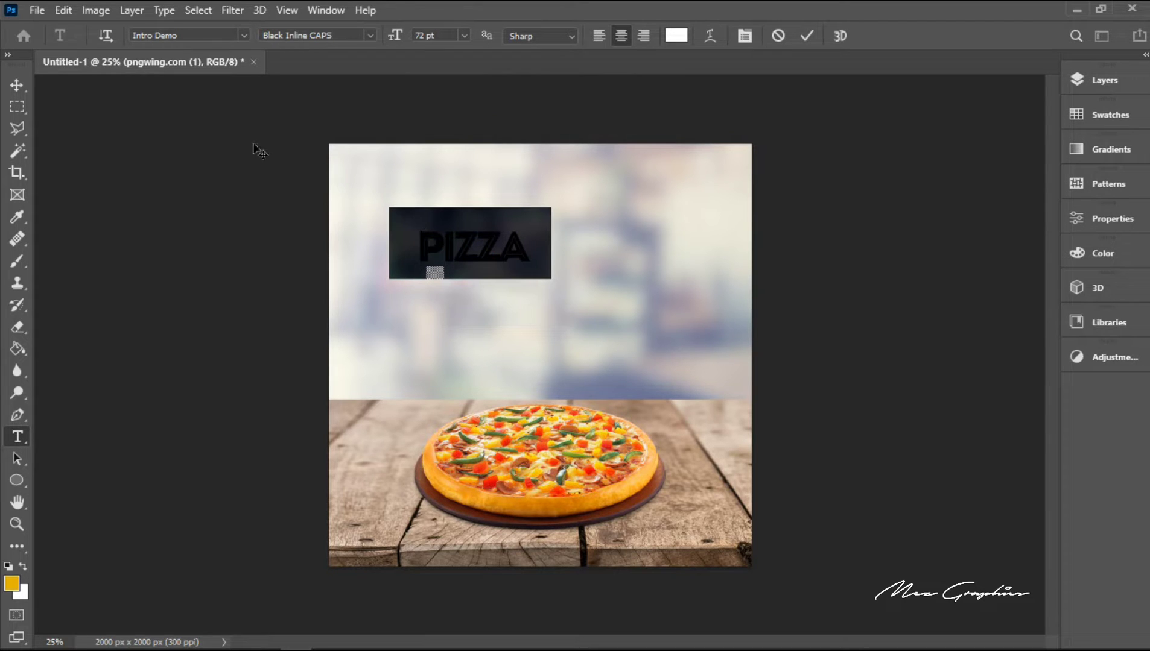
Step: Change the font of the selected PIZZA headline to Brian James Condensed Regular and commit the text edit
left_click(160, 37)
left_click(244, 36)
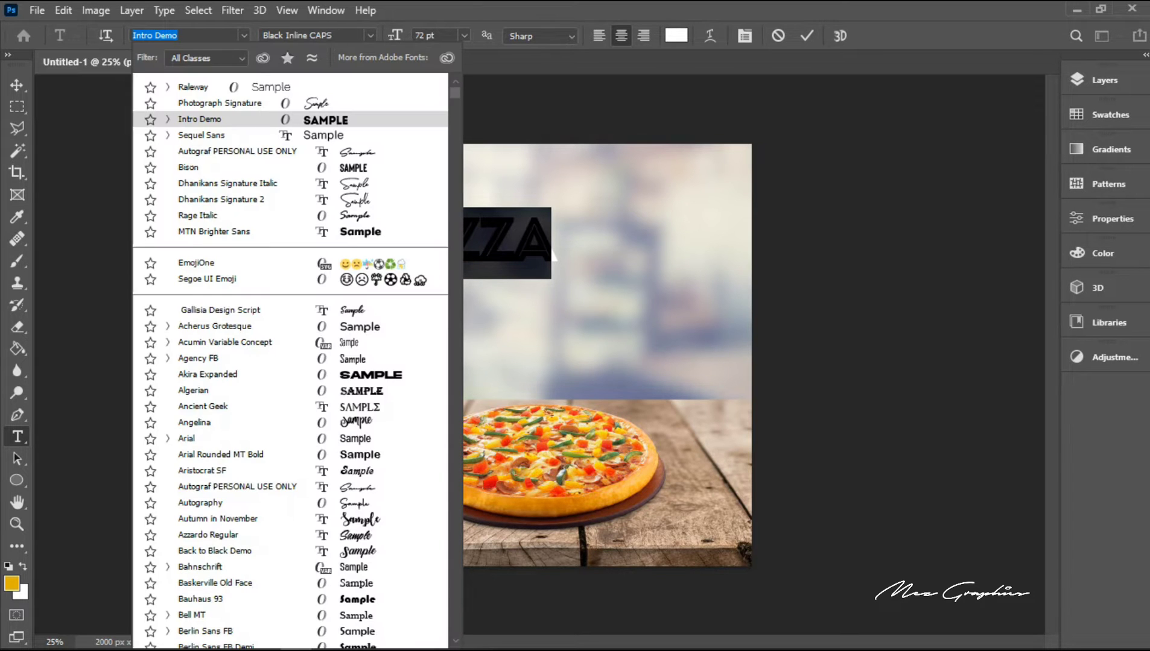
type("br")
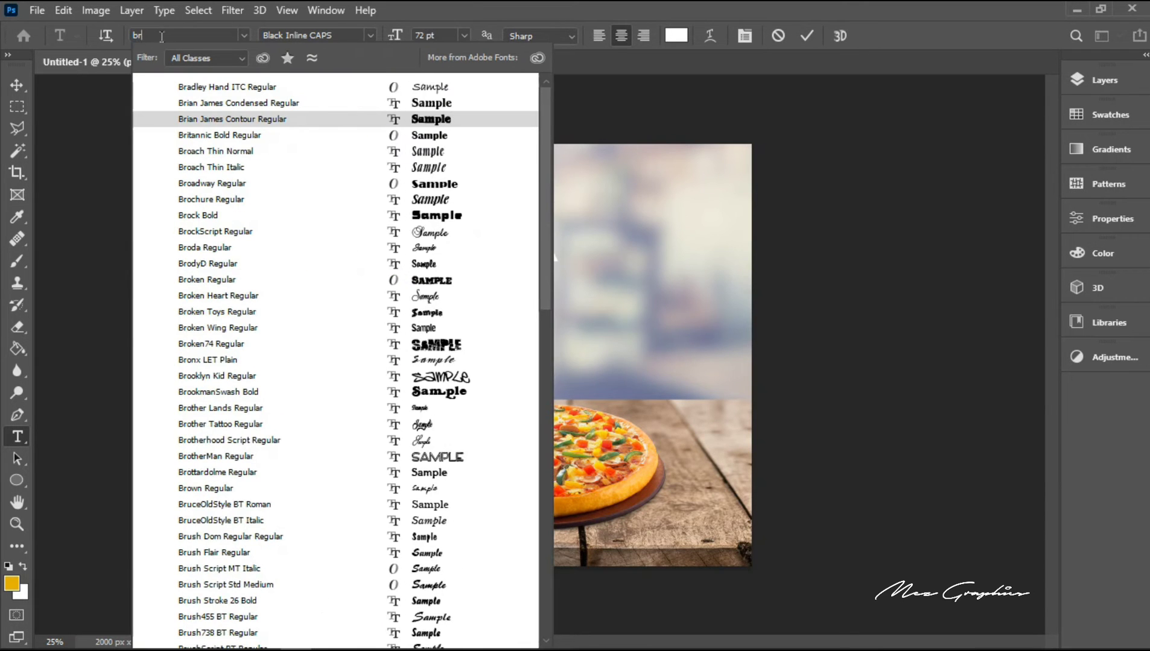
left_click(241, 103)
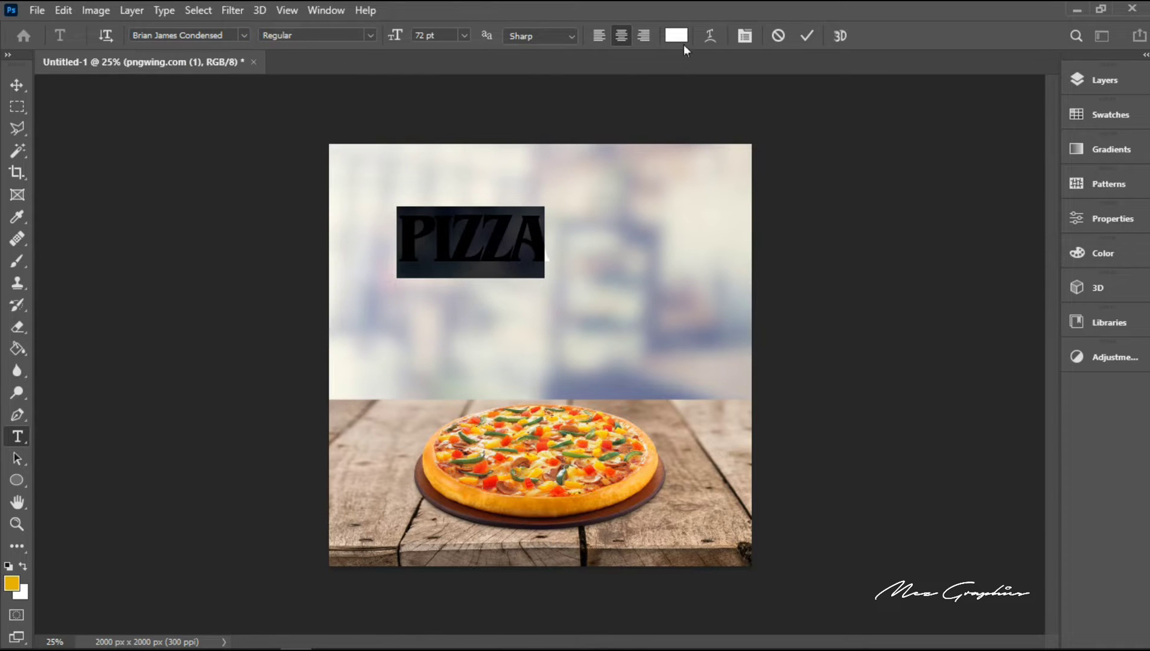
left_click(807, 37)
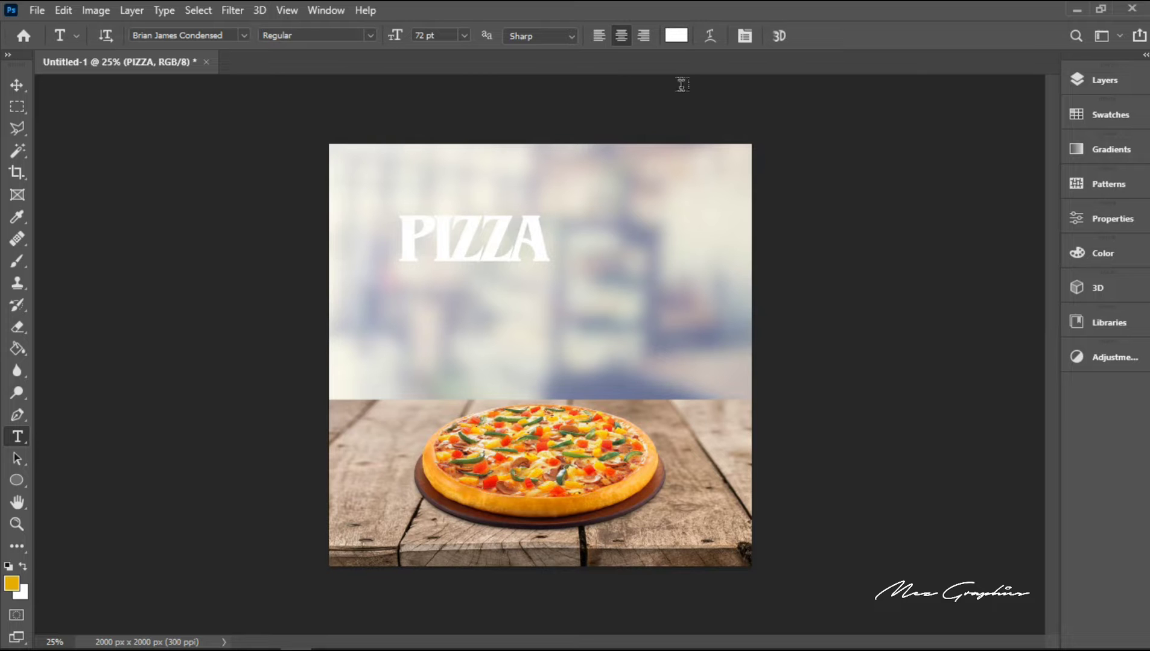
Step: Recolour the PIZZA headline to dark grey 3c3c3c
left_click(676, 37)
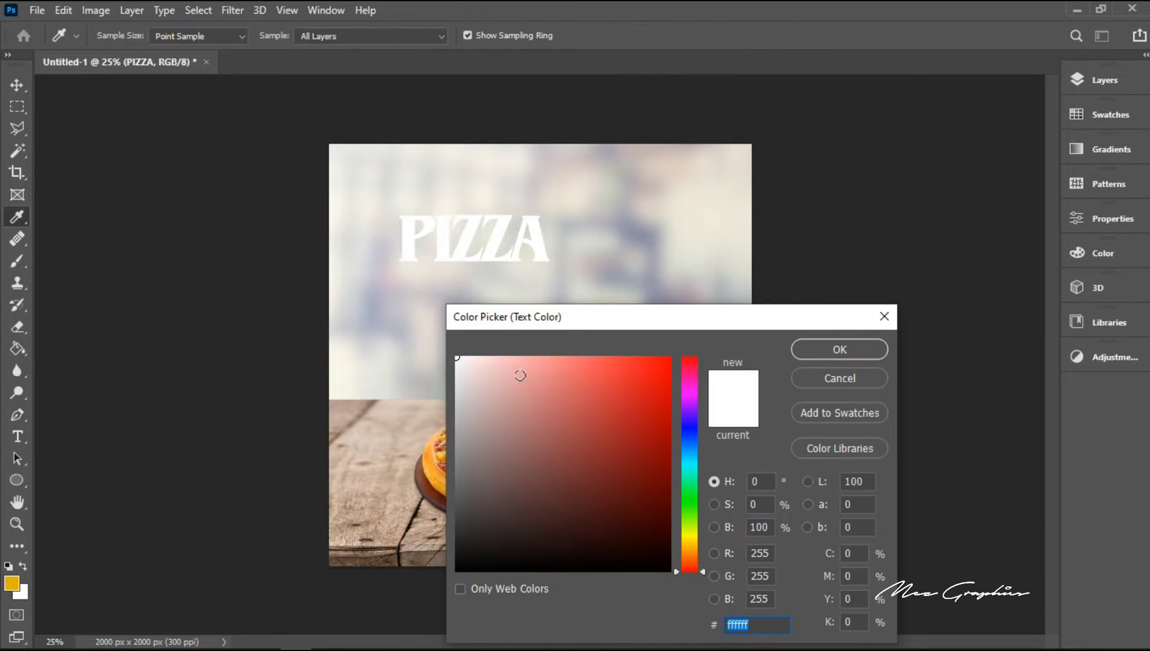
left_click(455, 499)
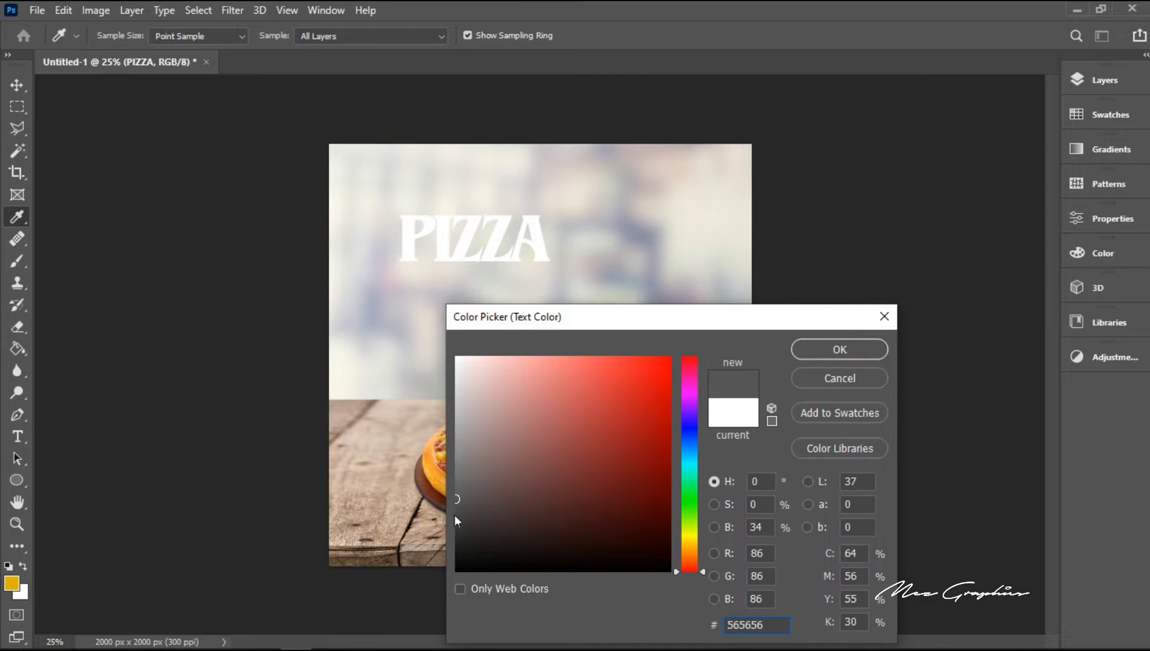
left_click(457, 521)
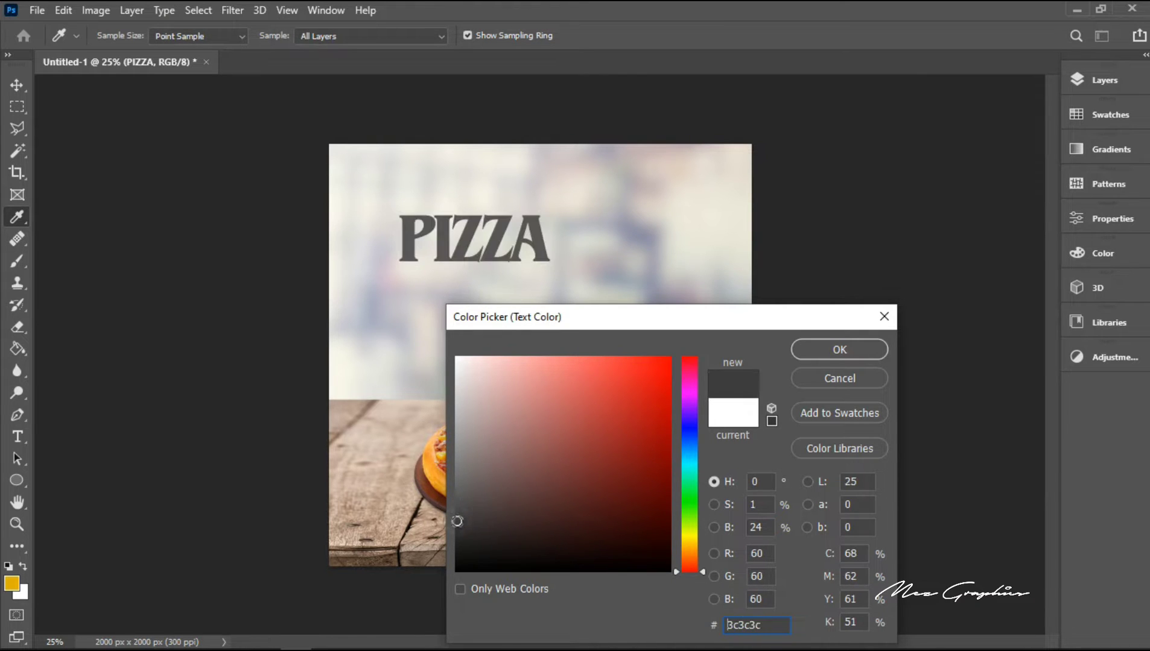
left_click(837, 353)
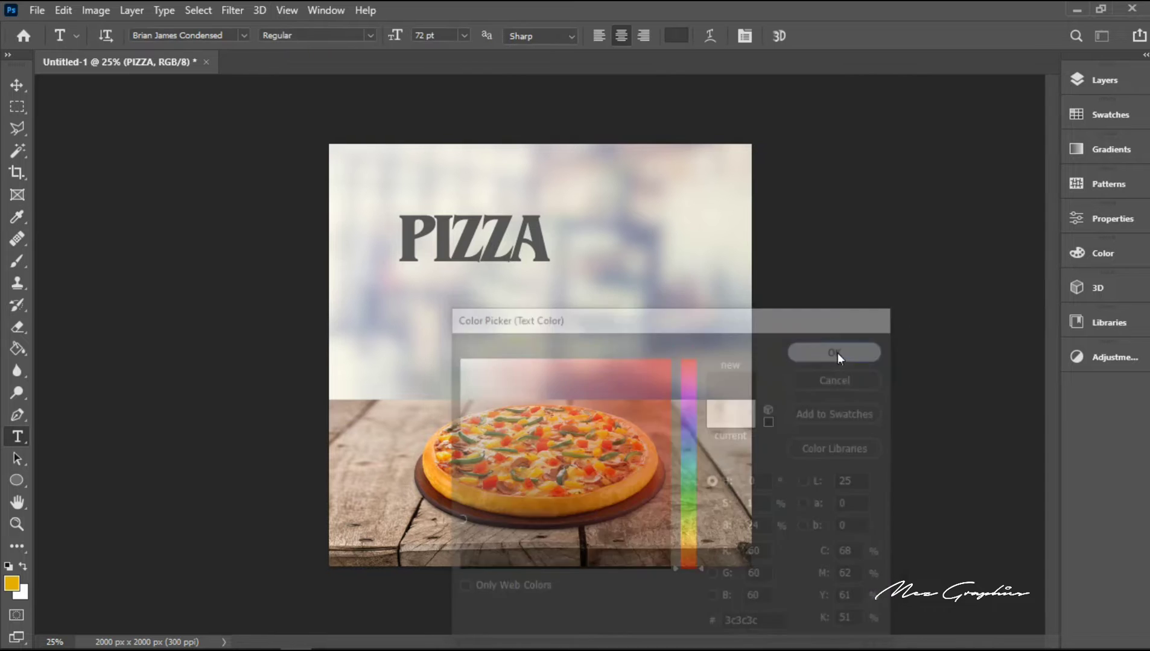
Step: Set the foreground colour to the headline's dark grey 3c3c3c by sampling it from the PIZZA lettering
left_click(17, 81)
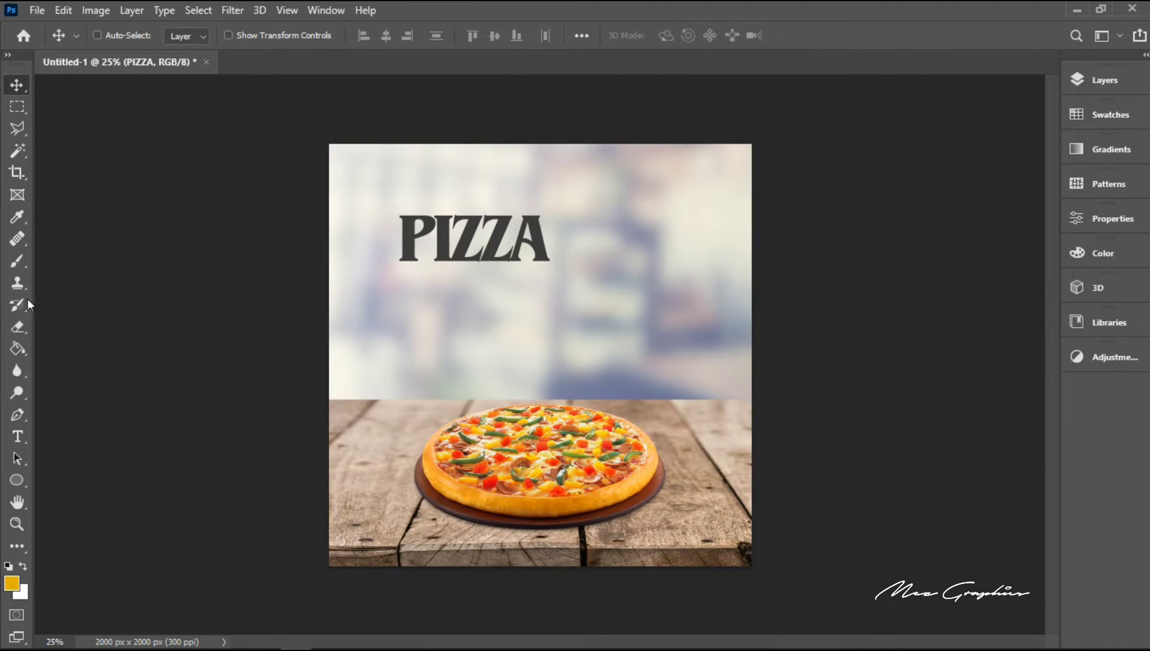
left_click(13, 581)
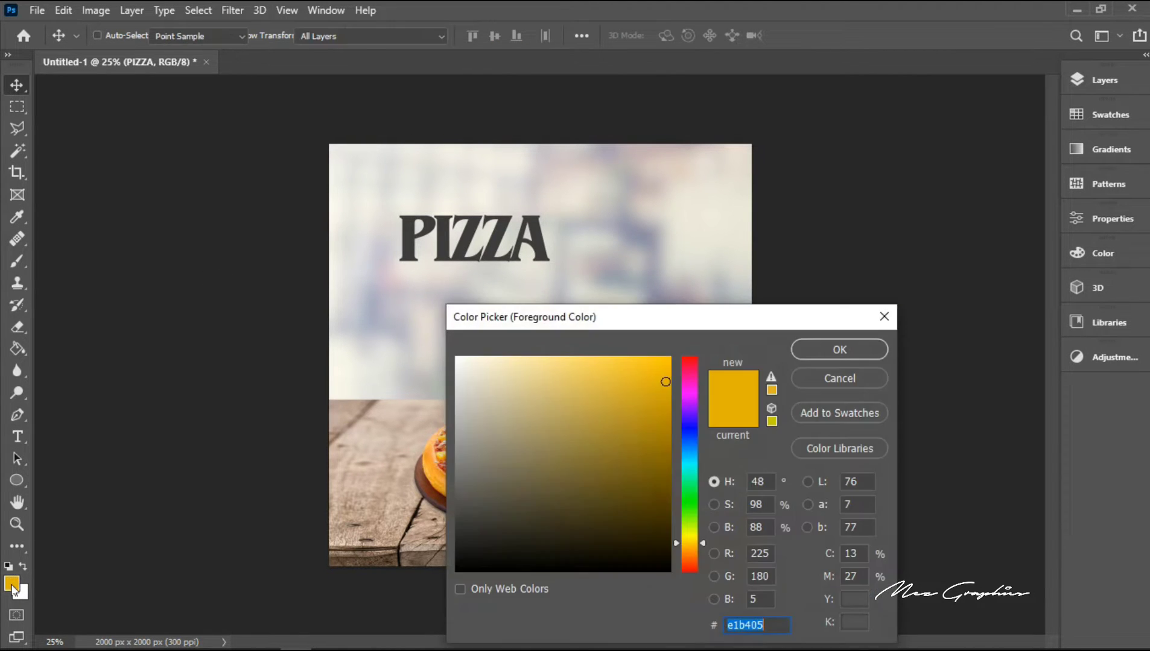
left_click(446, 249)
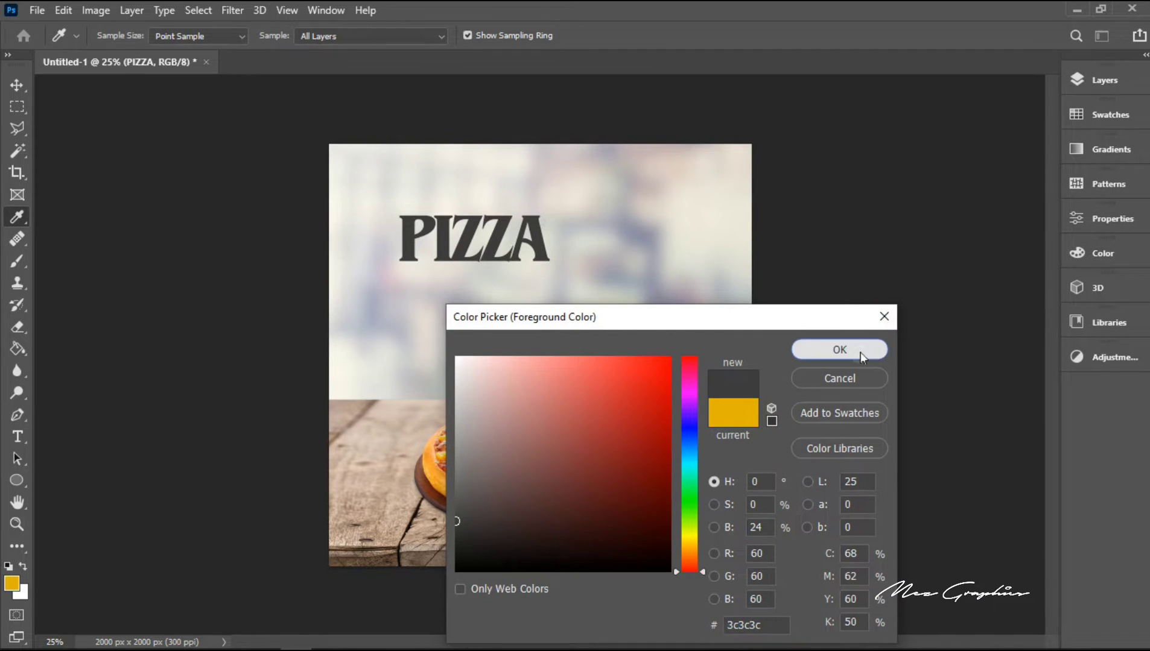
left_click(839, 350)
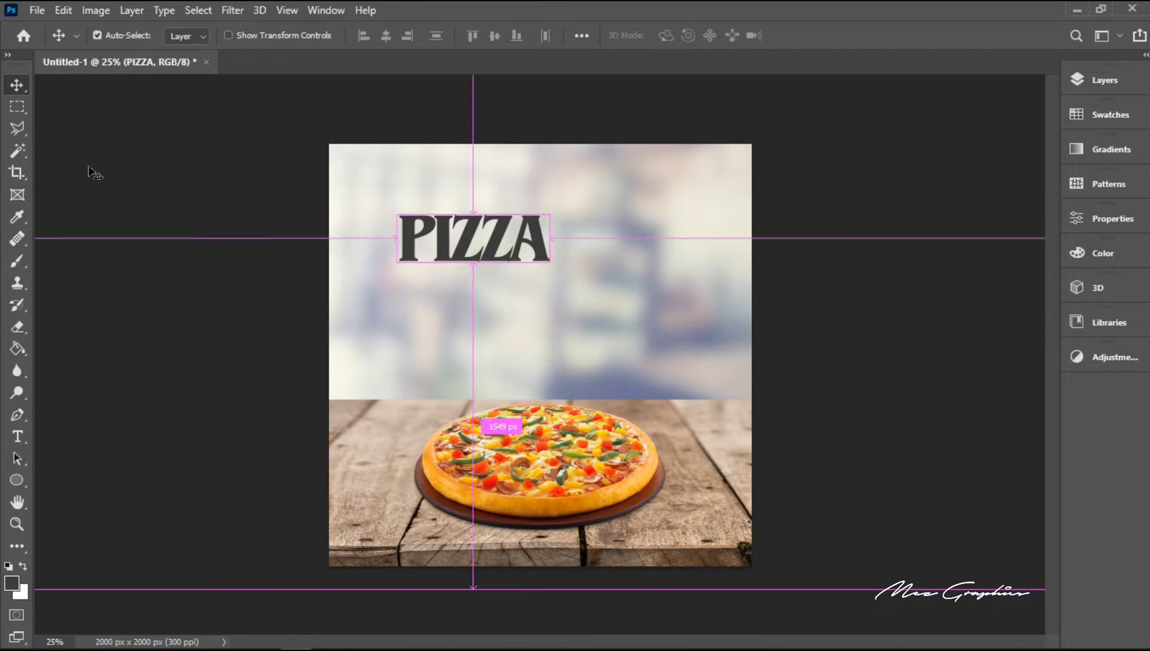
Step: Centre the PIZZA headline horizontally on the whole canvas and clear the selection
key("ctrl+a")
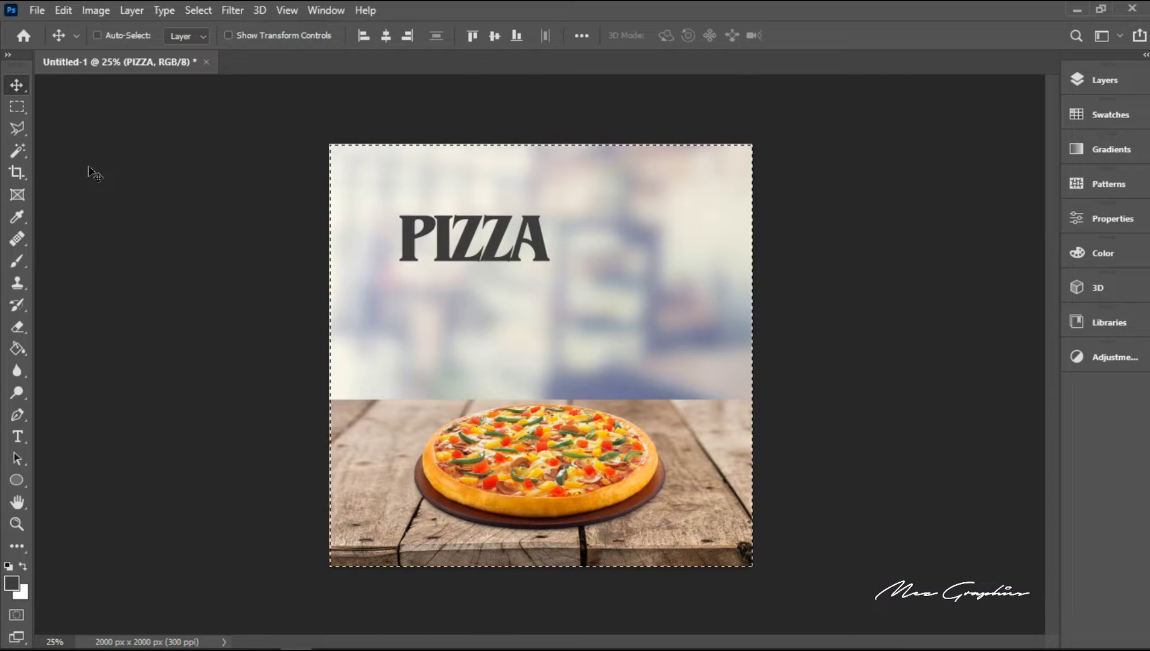
left_click(386, 36)
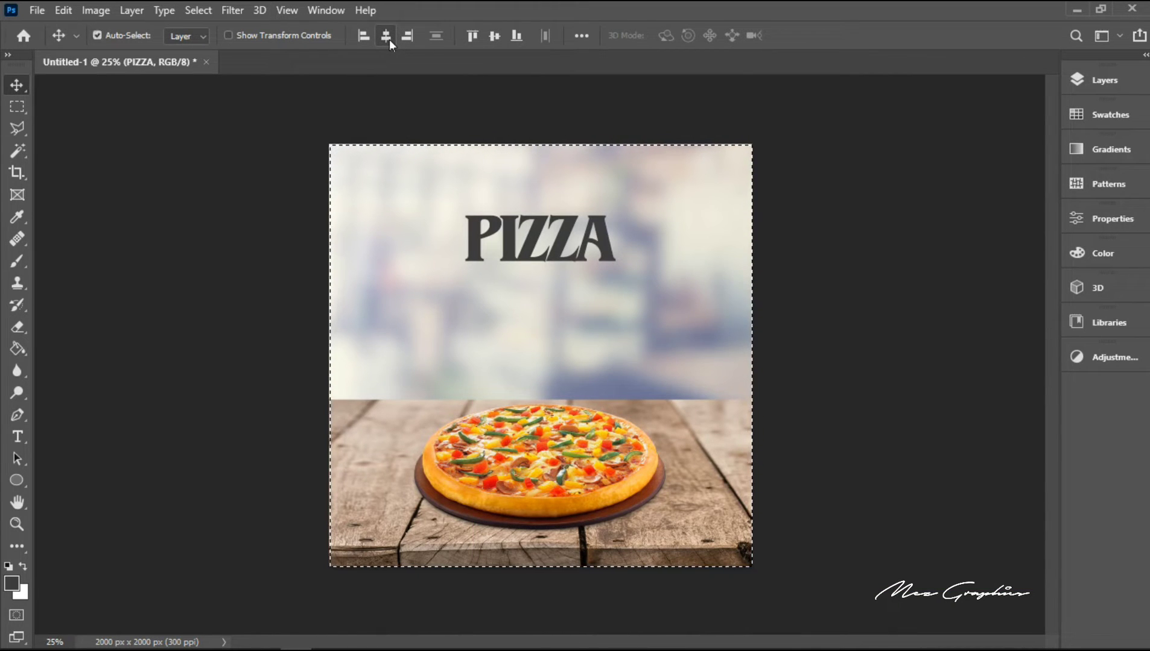
key("ctrl+d")
Step: Scale the PIZZA headline up proportionally around its centre to about 158%
key("ctrl+t")
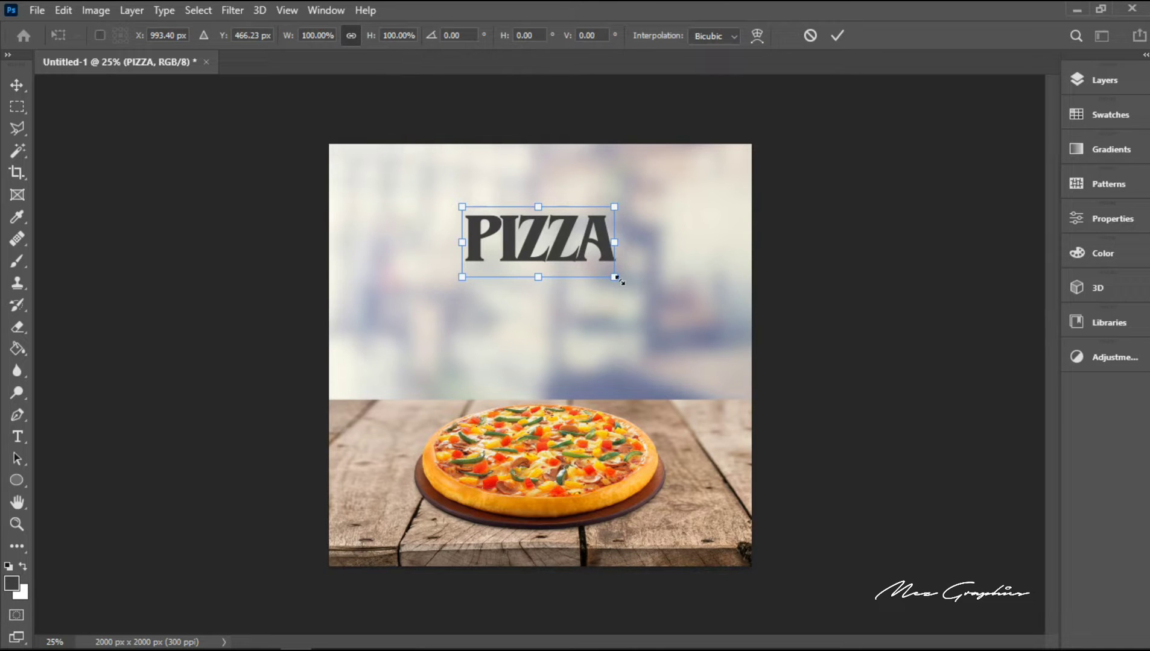
left_click_drag(616, 278, 660, 308)
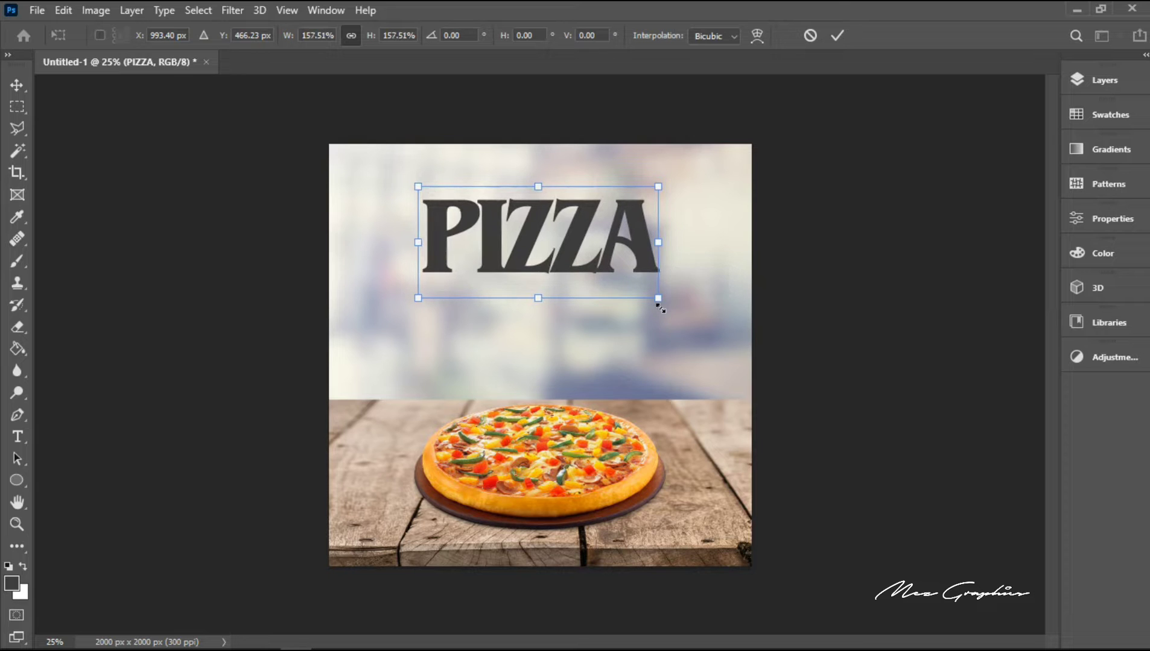
key("Return")
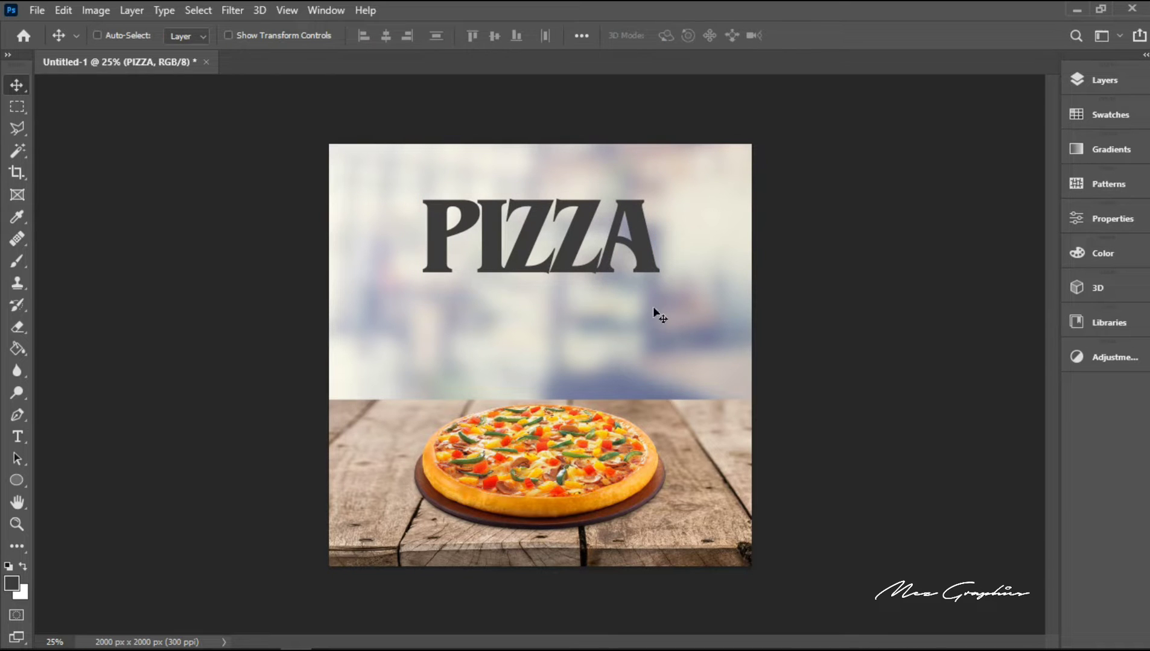
Step: Set the tracking of the whole PIZZA headline to -50 and commit the text edit
key("t")
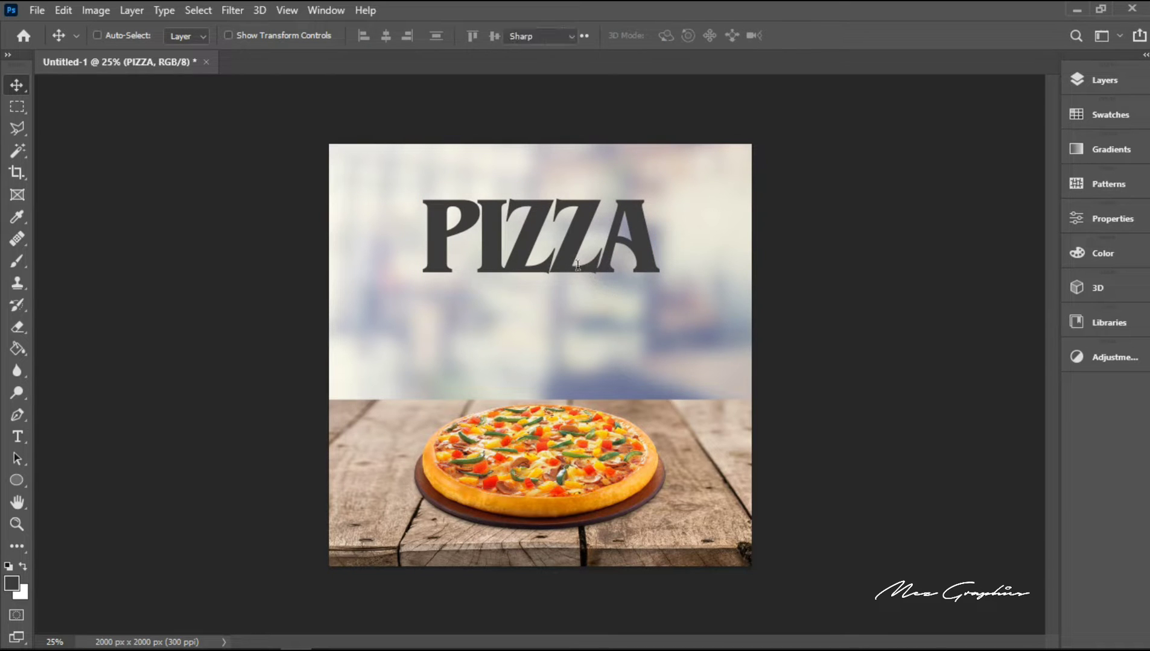
double_click(577, 265)
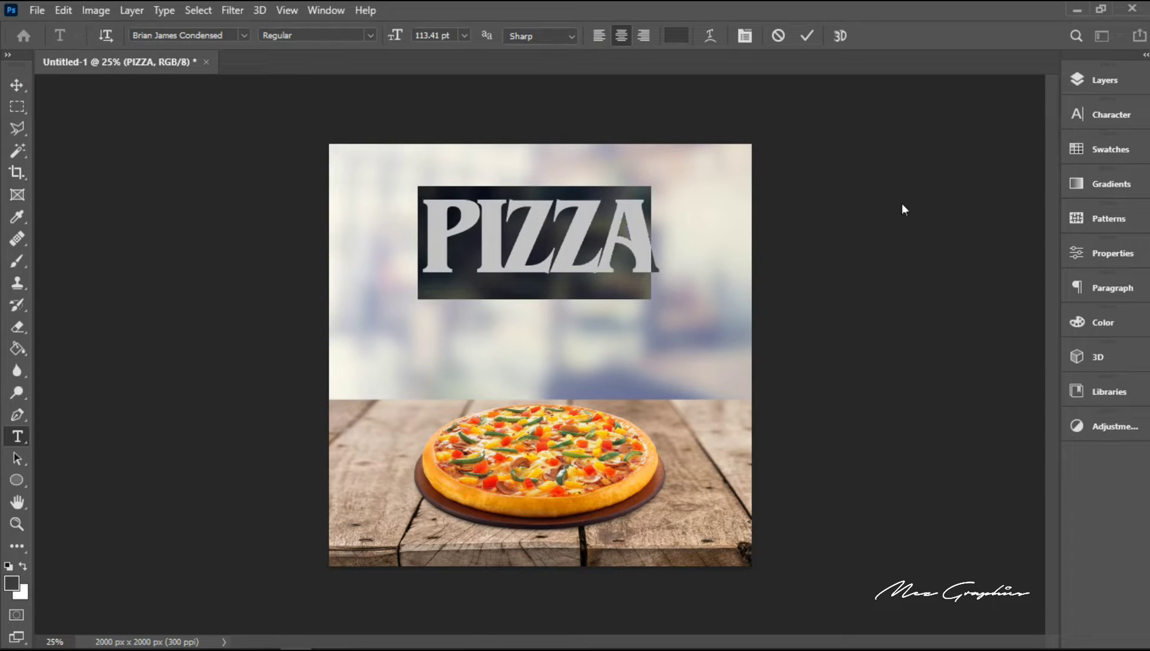
left_click(1097, 126)
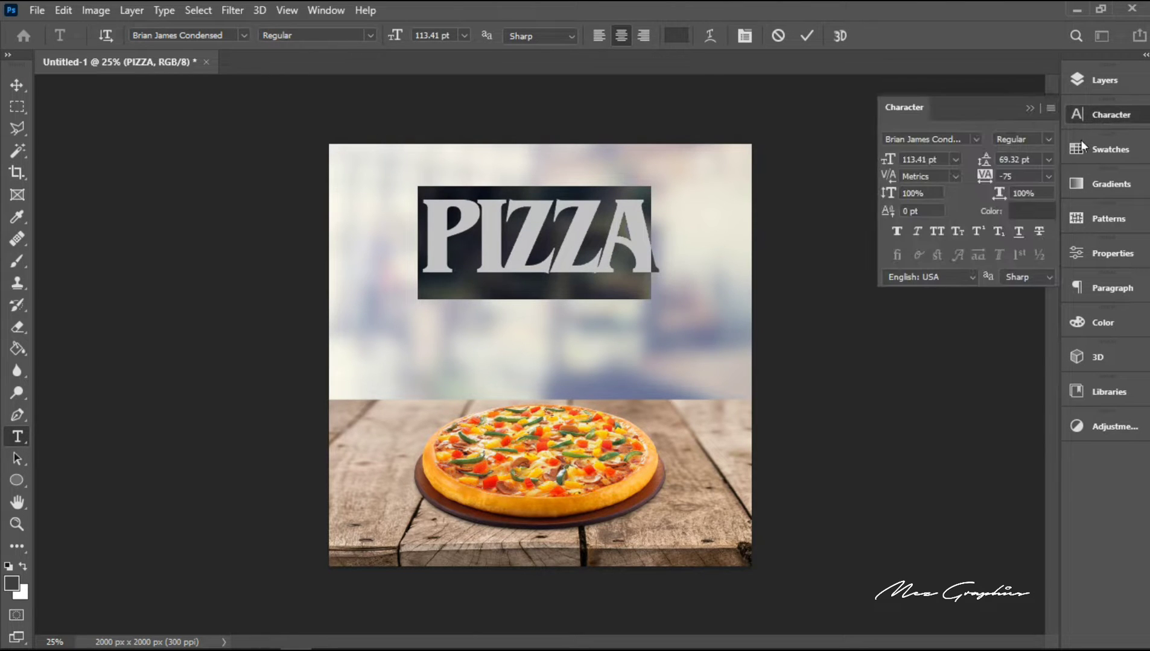
left_click(1048, 177)
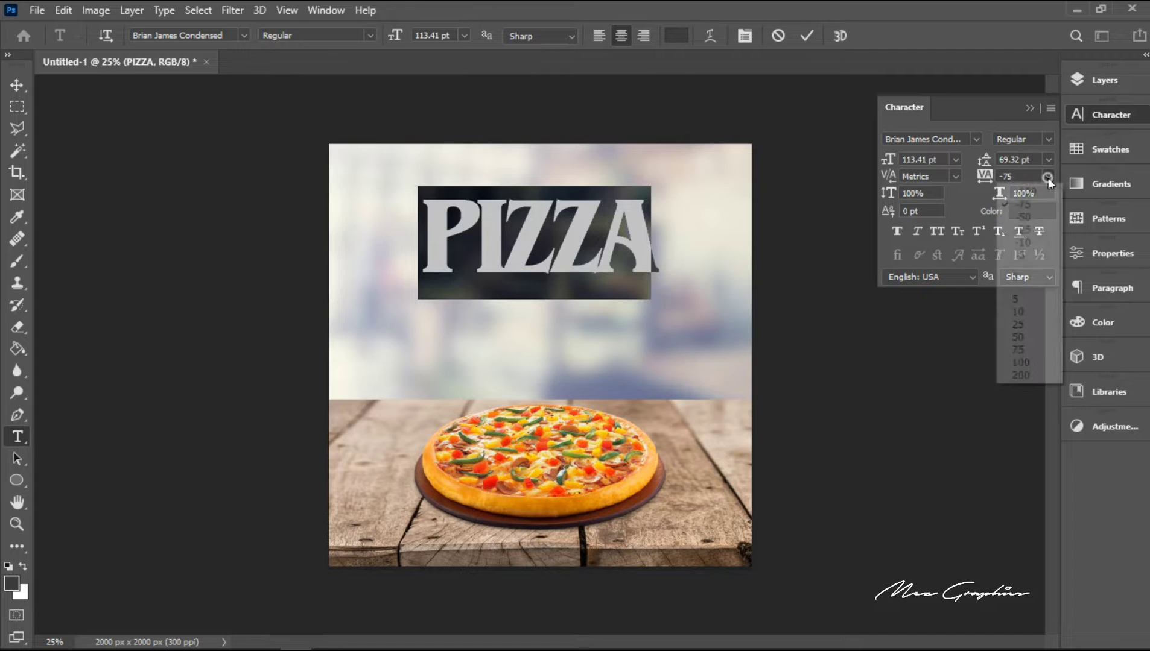
left_click(1029, 217)
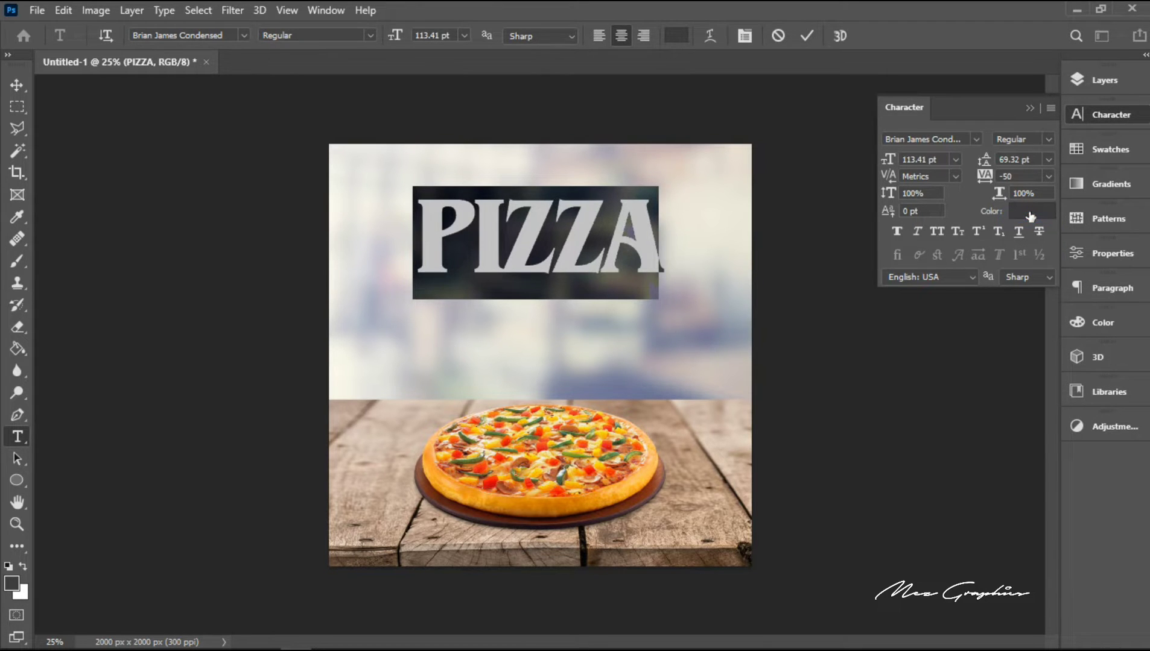
left_click(809, 31)
key("v")
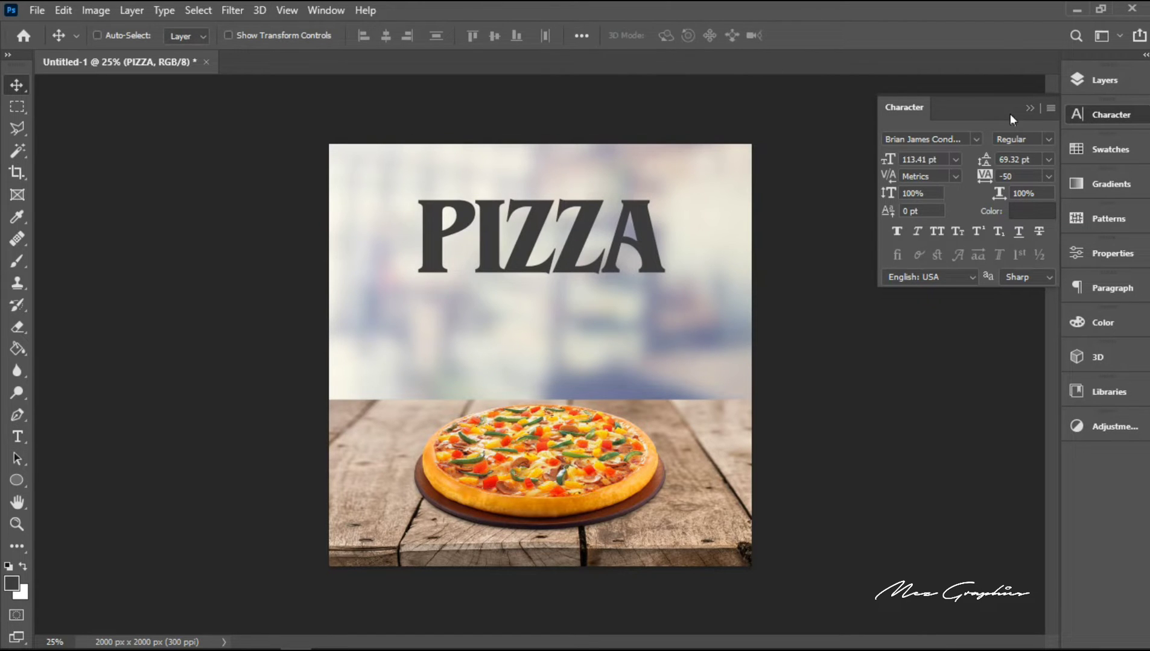
left_click(1106, 116)
Step: Realign the widened PIZZA headline to the canvas's horizontal centre, then deselect the canvas
key("ctrl")
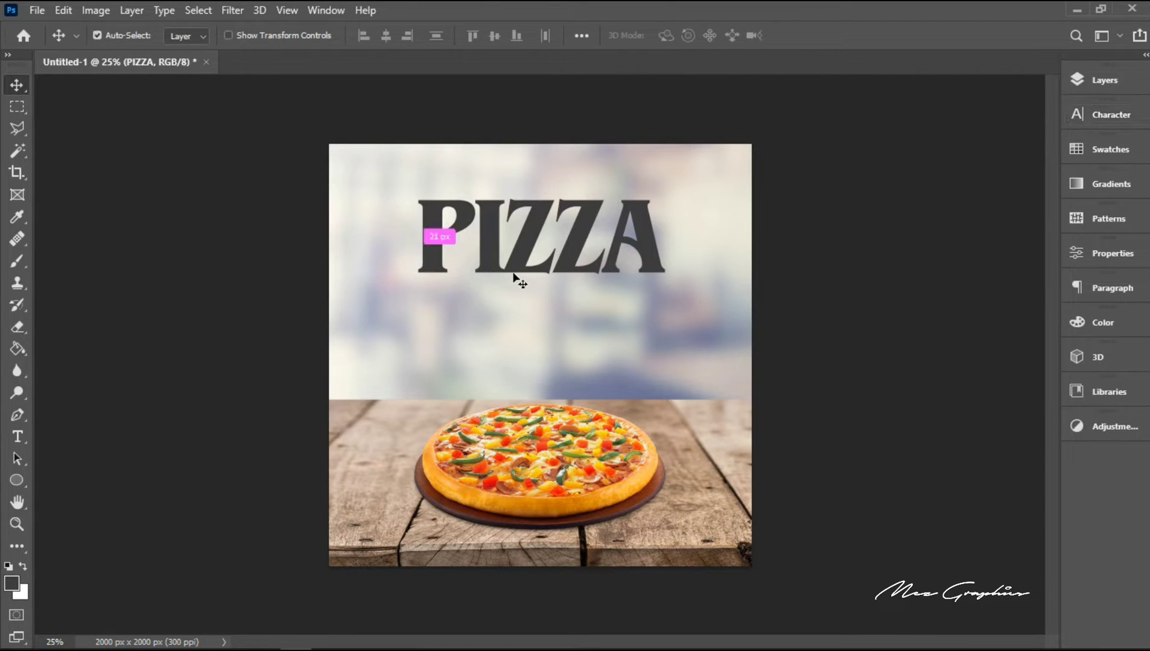
key("ctrl+a")
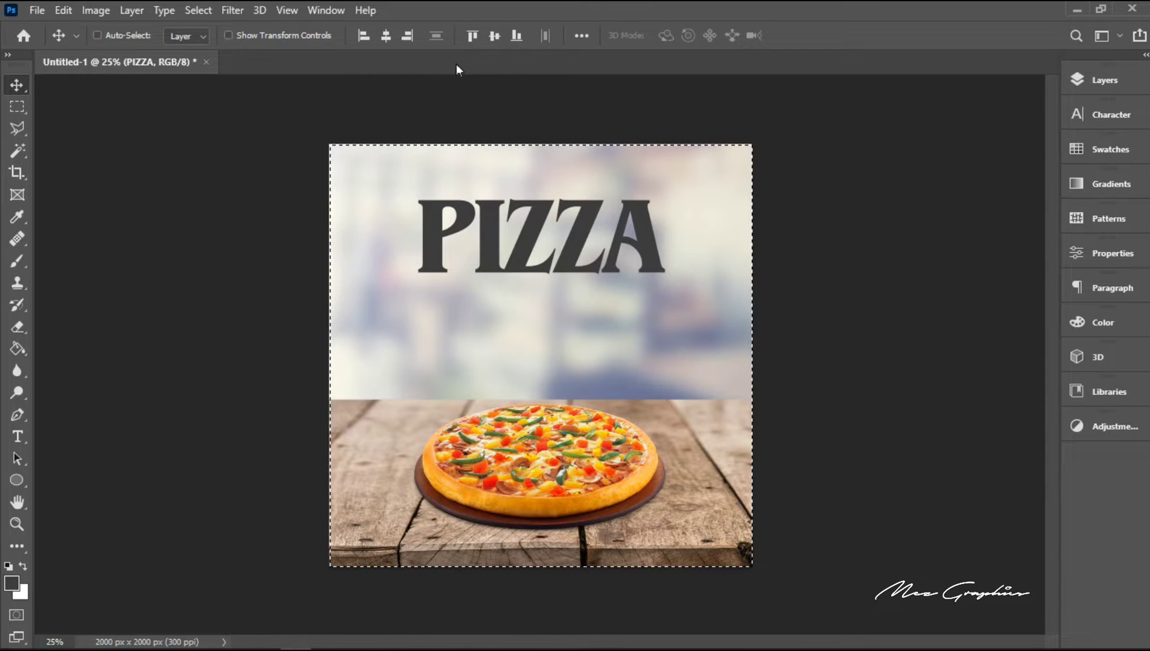
left_click(385, 37)
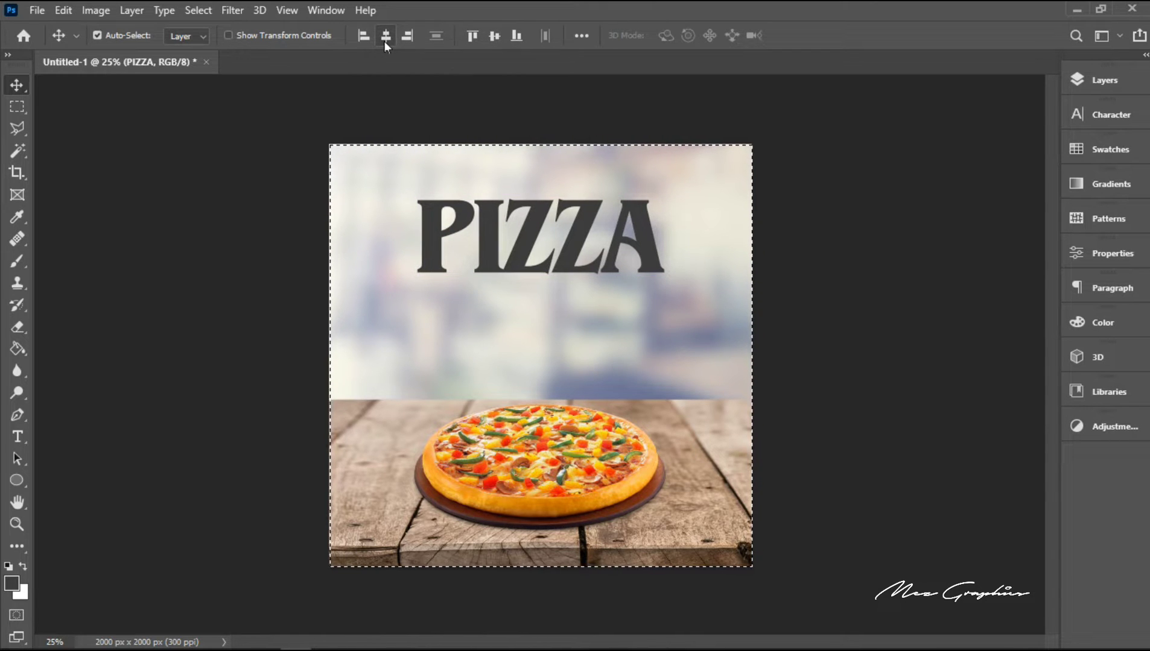
key("ctrl+d")
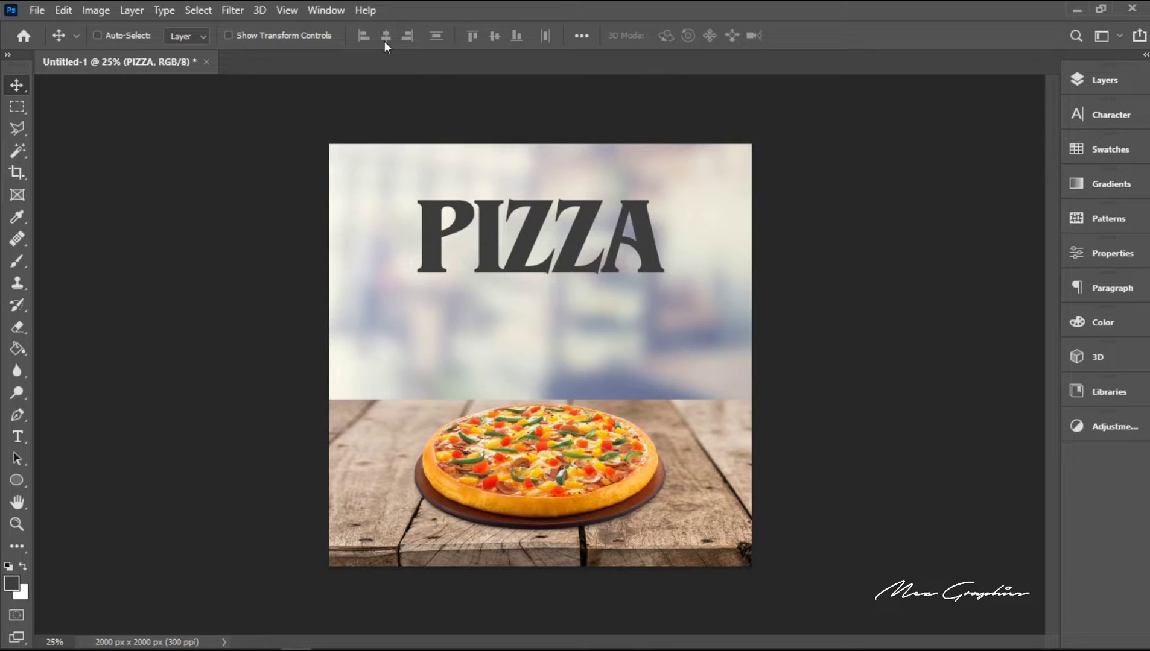
Step: Nudge the PIZZA headline straight down about 90 px, to a vertical position of about Y 558 px
key("shift+Down")
key("shift+Down")
key("shift+Down")
key("shift+Down")
key("shift+Down")
key("shift+Down")
key("shift+Down")
key("shift+Down")
key("shift+Down")
key("shift+Down")
key("shift+Down")
key("shift+Down")
key("shift+Down")
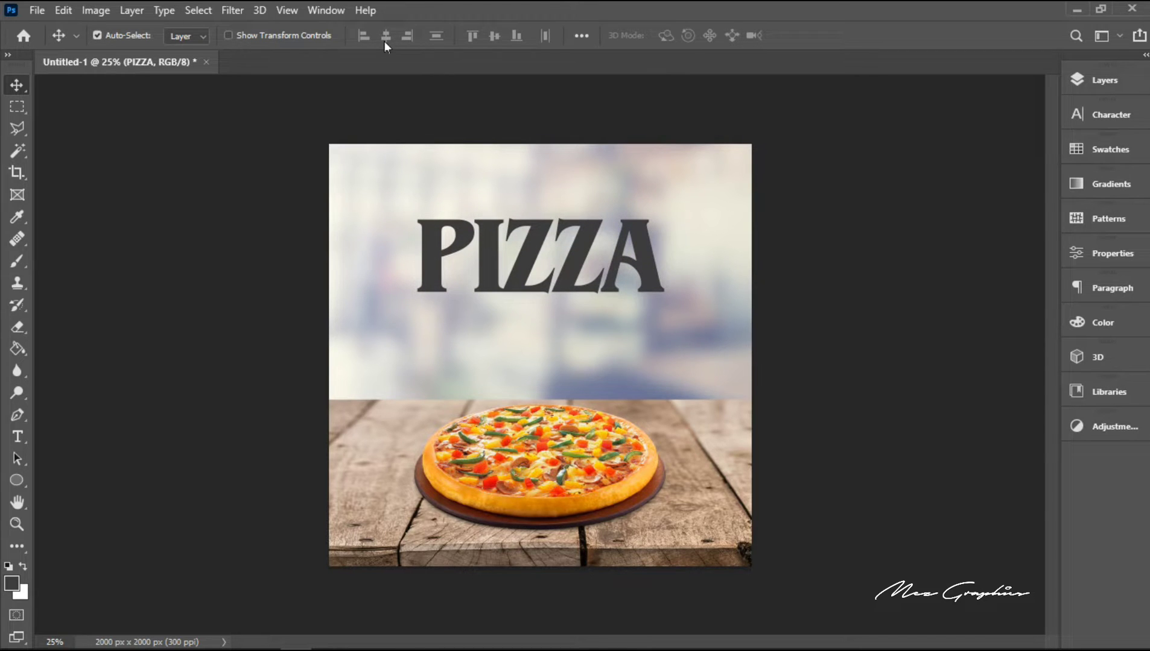
Step: Scale the PIZZA headline down proportionally around its centre to about 92%
key("ctrl+t")
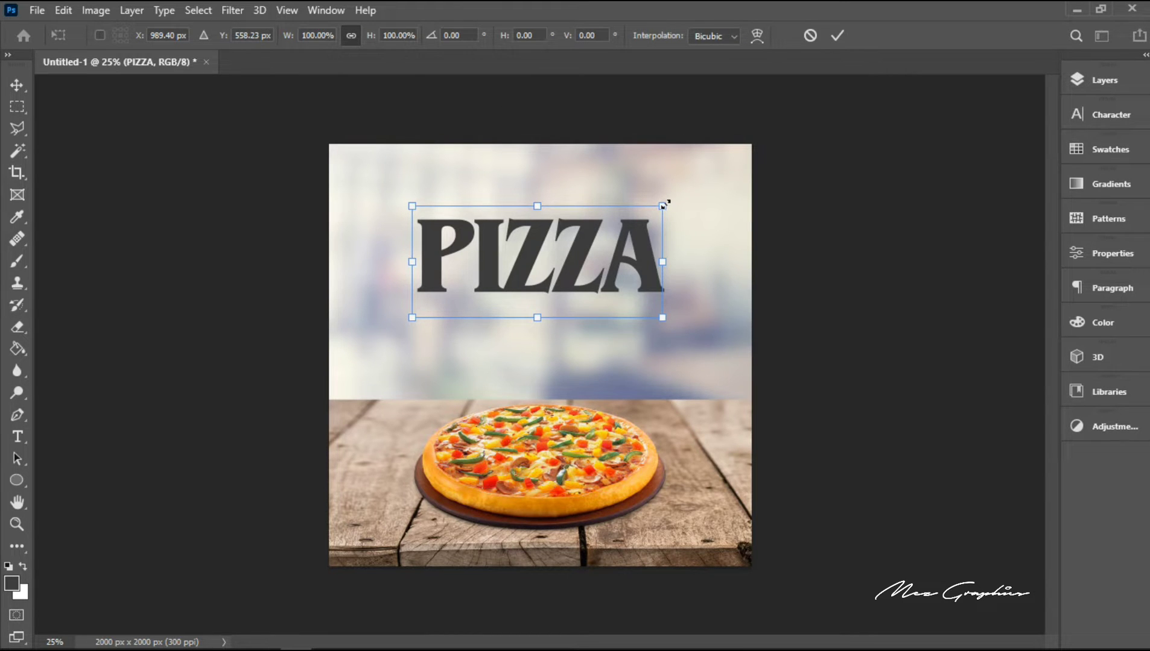
left_click_drag(663, 206, 653, 210)
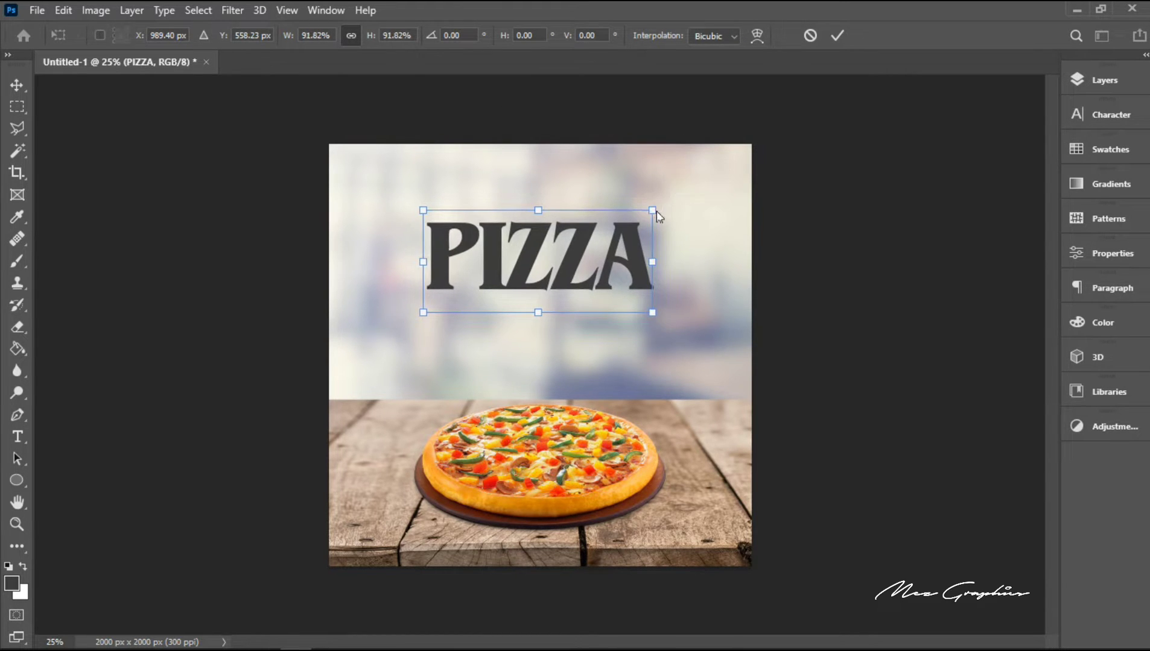
key("Return")
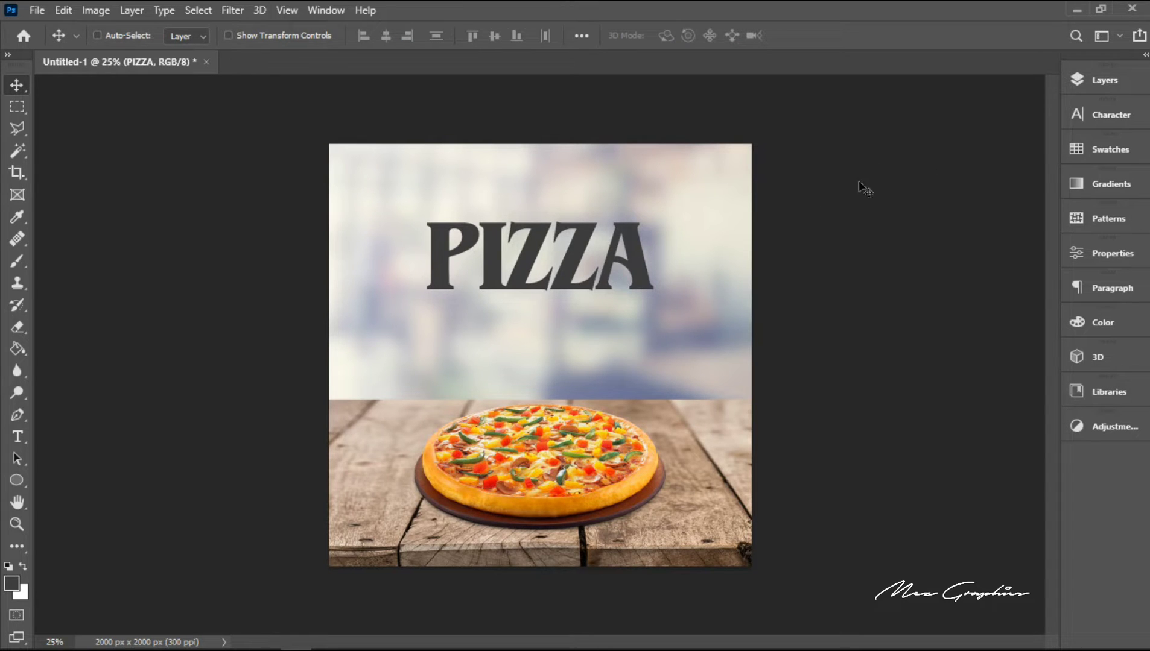
left_click(1092, 82)
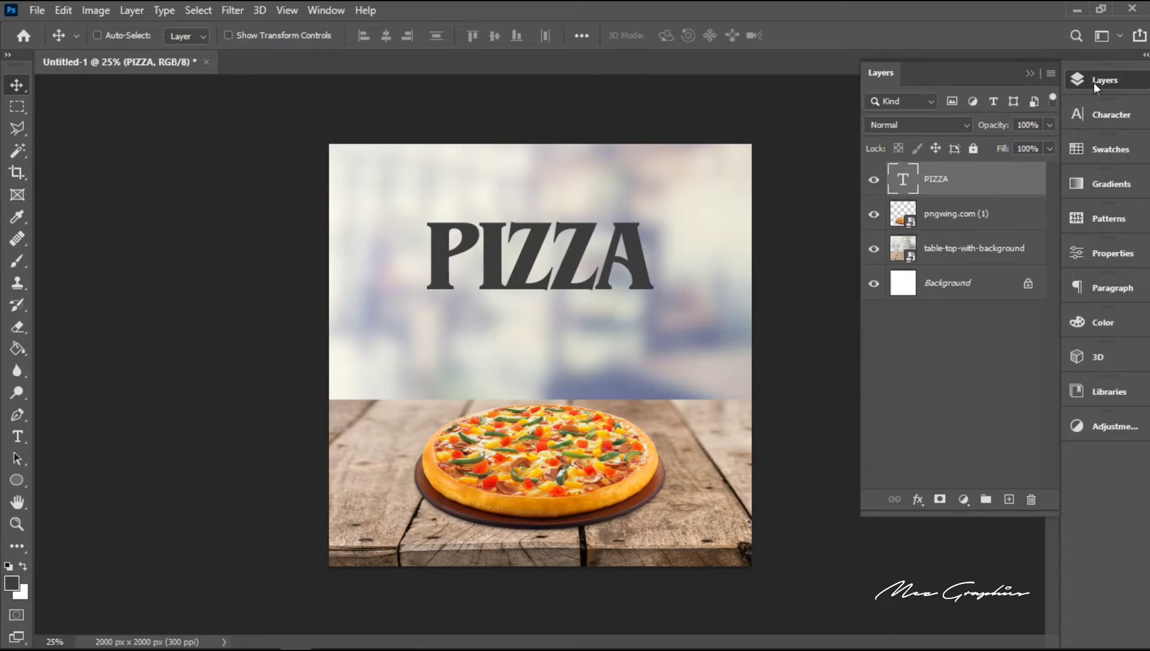
right_click(962, 181)
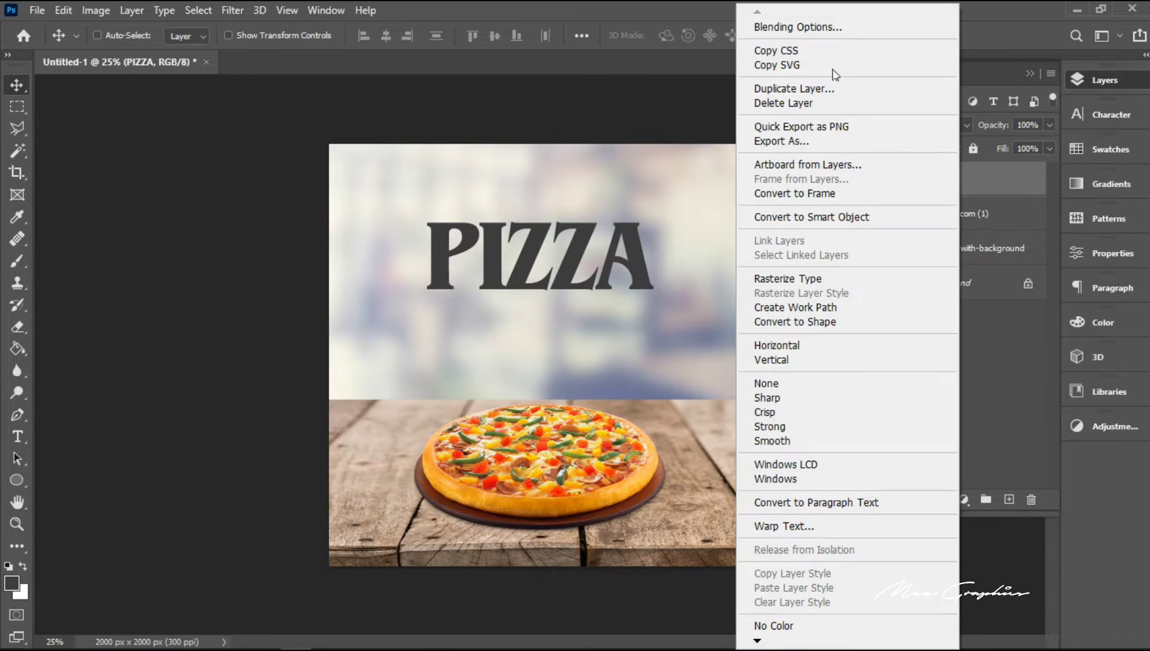
left_click(821, 38)
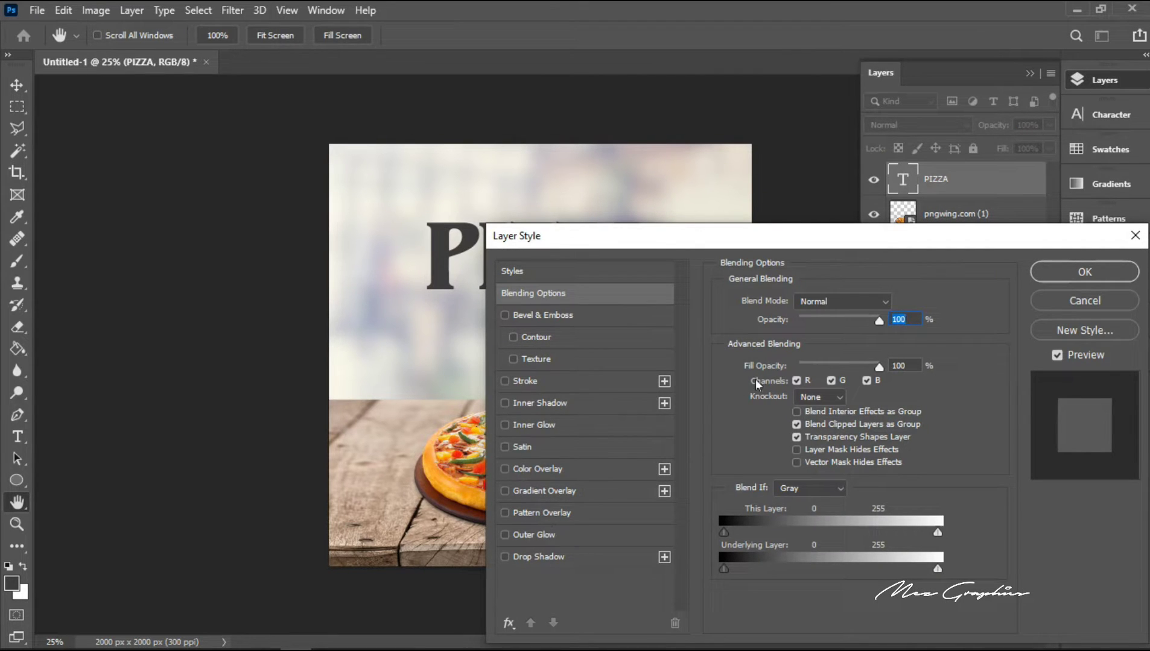
left_click(1136, 236)
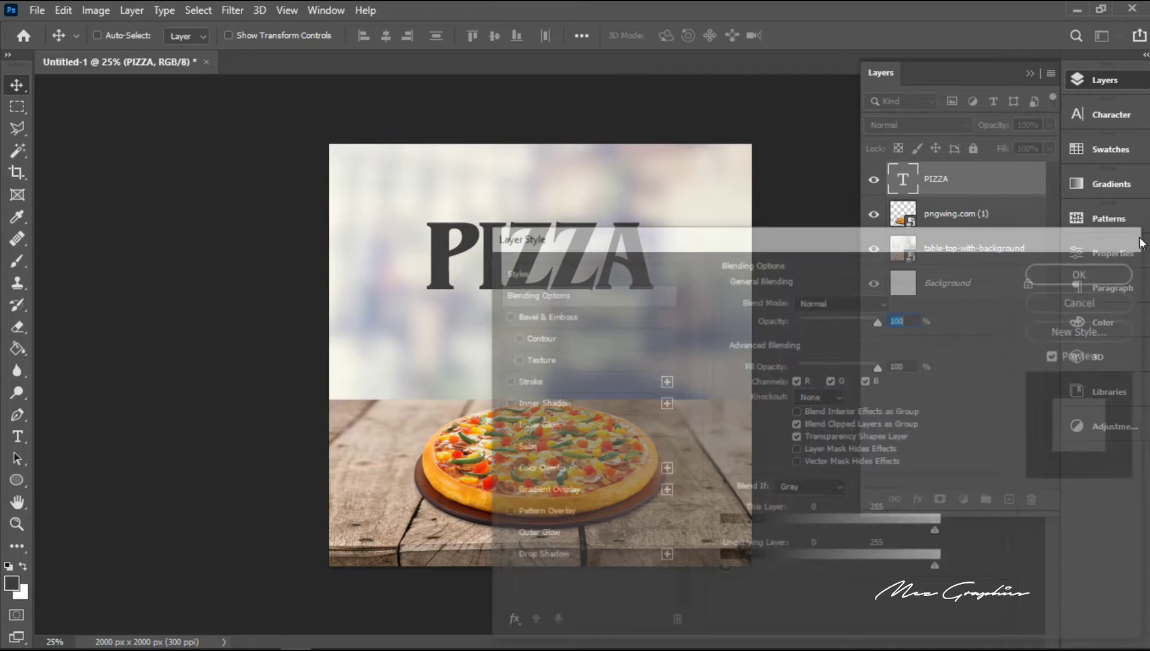
Step: Set the PIZZA text layer's fill to 0% and add a 3 px inside stroke to it
left_click(1049, 148)
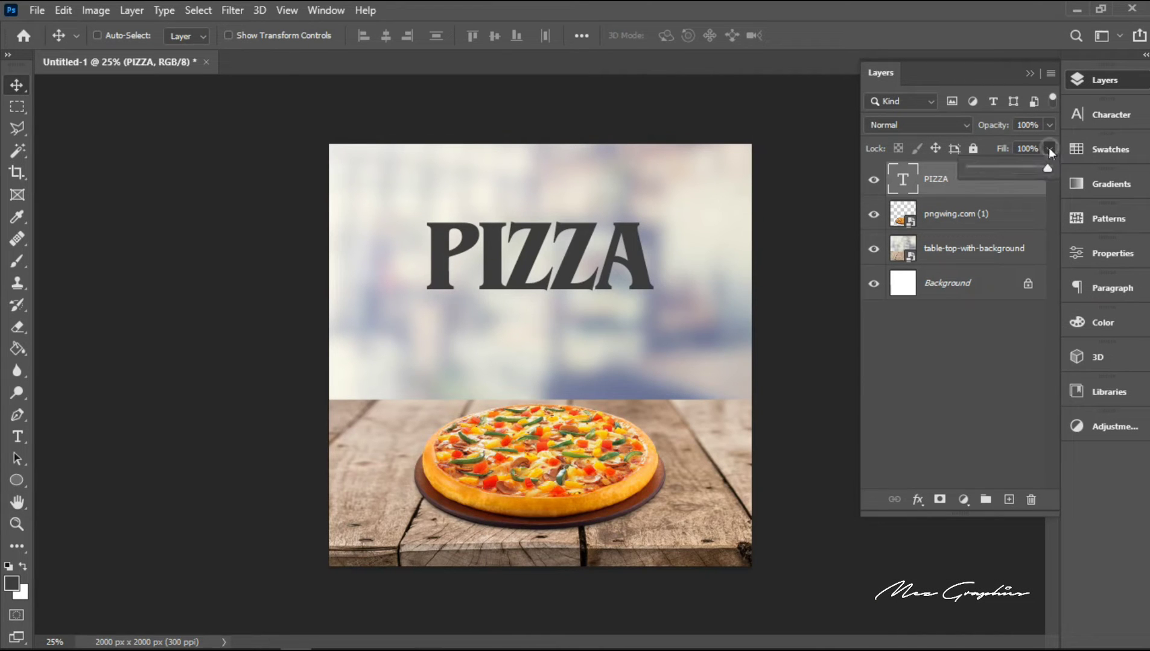
left_click_drag(1039, 164, 926, 186)
right_click(928, 181)
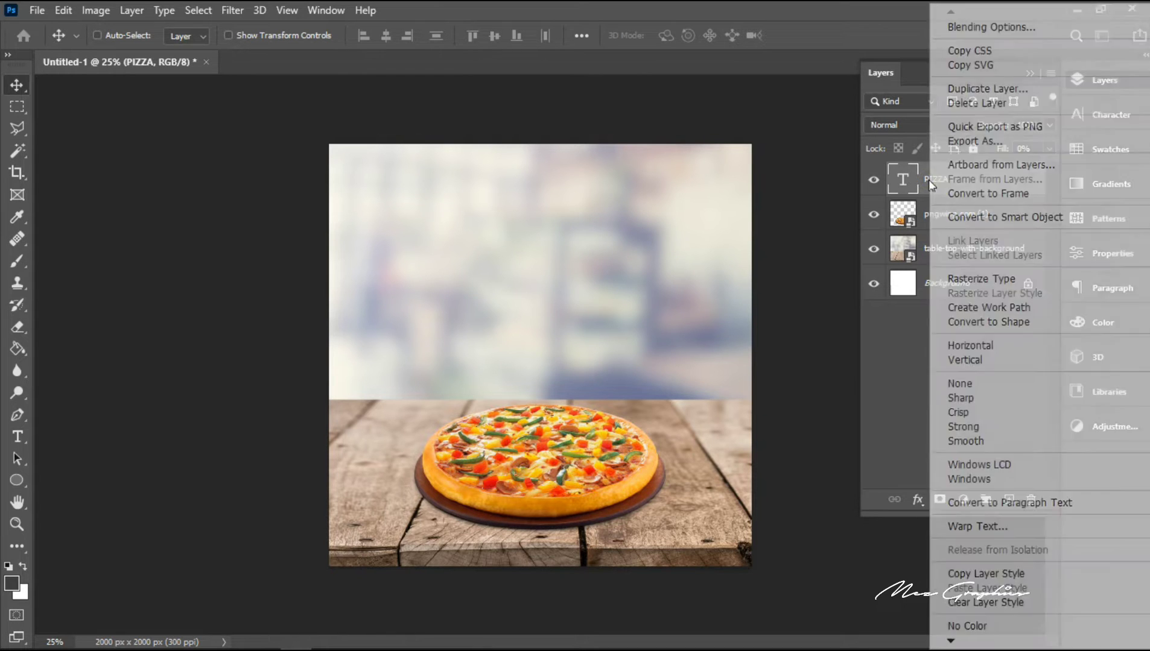
left_click(976, 30)
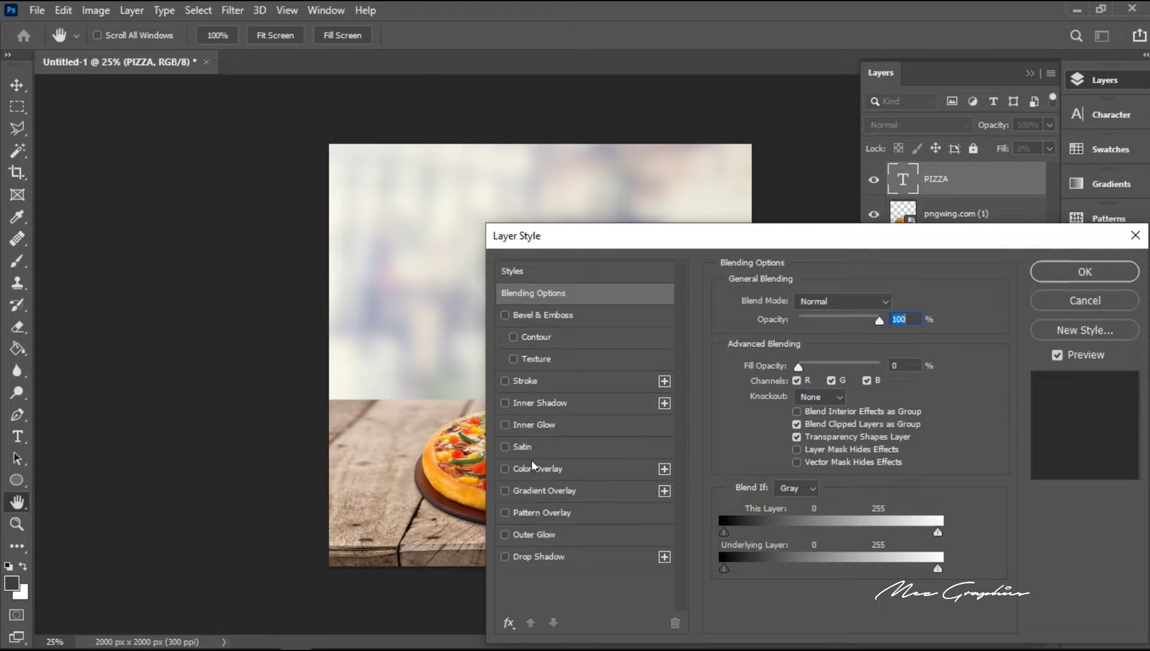
left_click(530, 379)
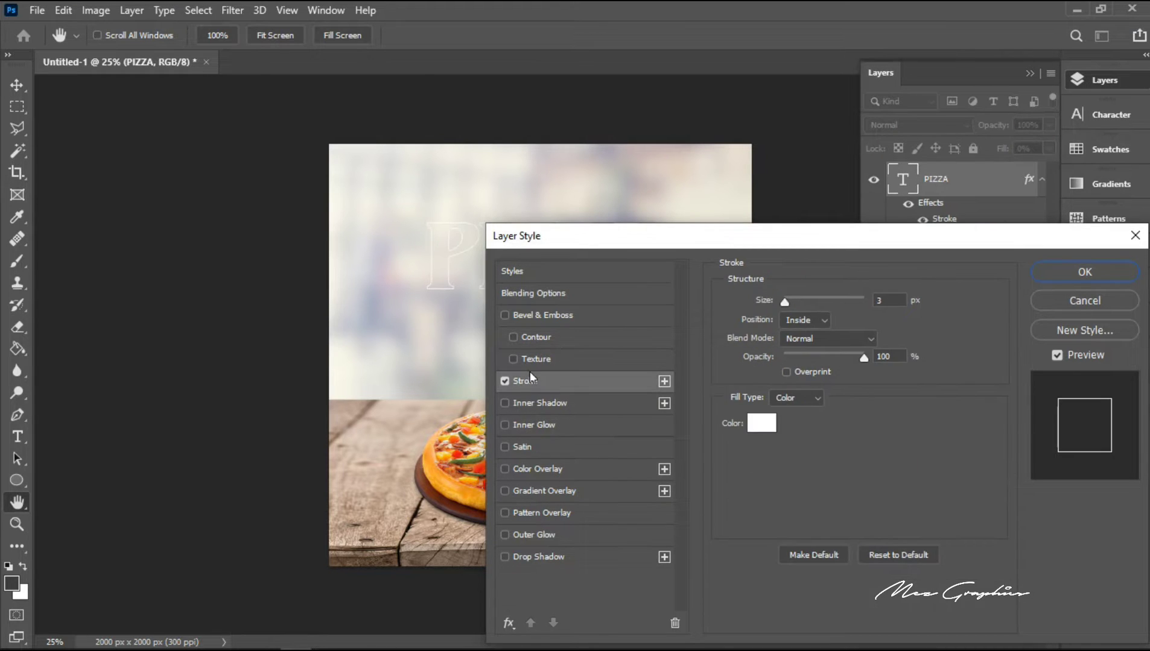
left_click_drag(569, 243, 600, 340)
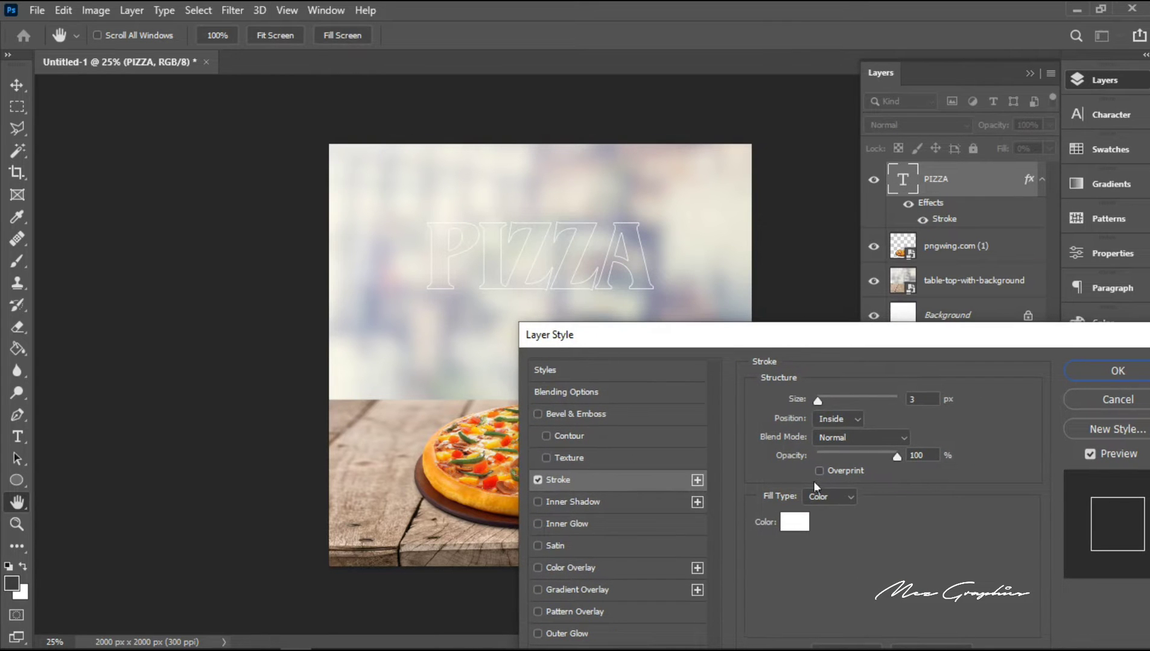
Step: Change the PIZZA headline's stroke colour to a neutral dark grey and apply the layer style
left_click(794, 522)
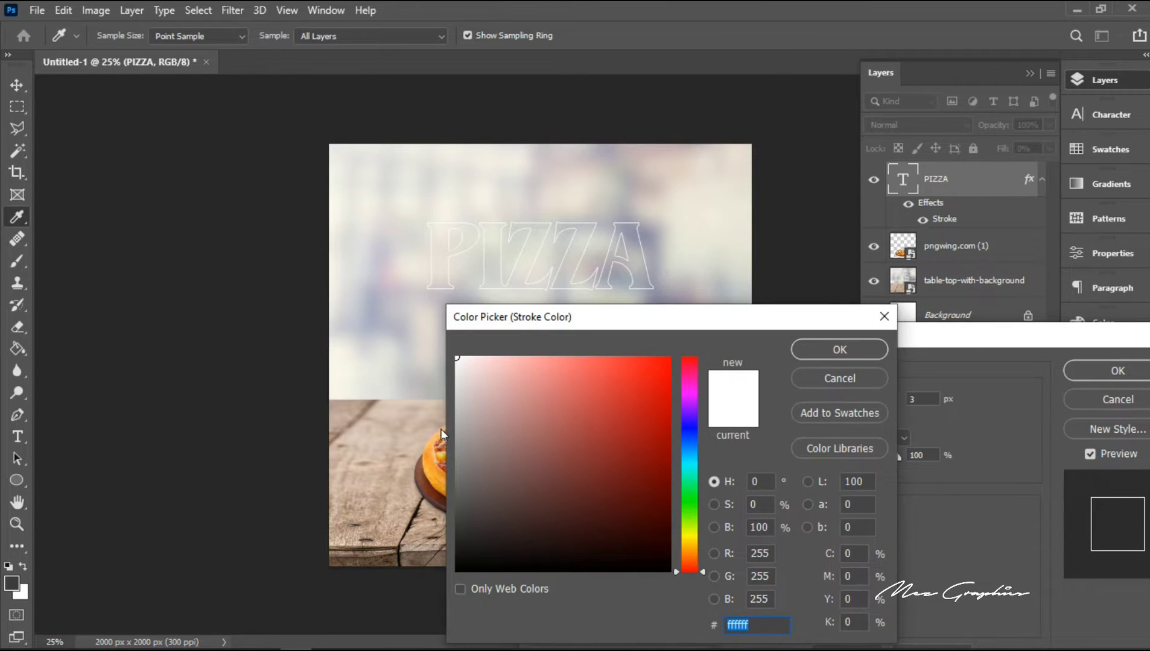
left_click(455, 494)
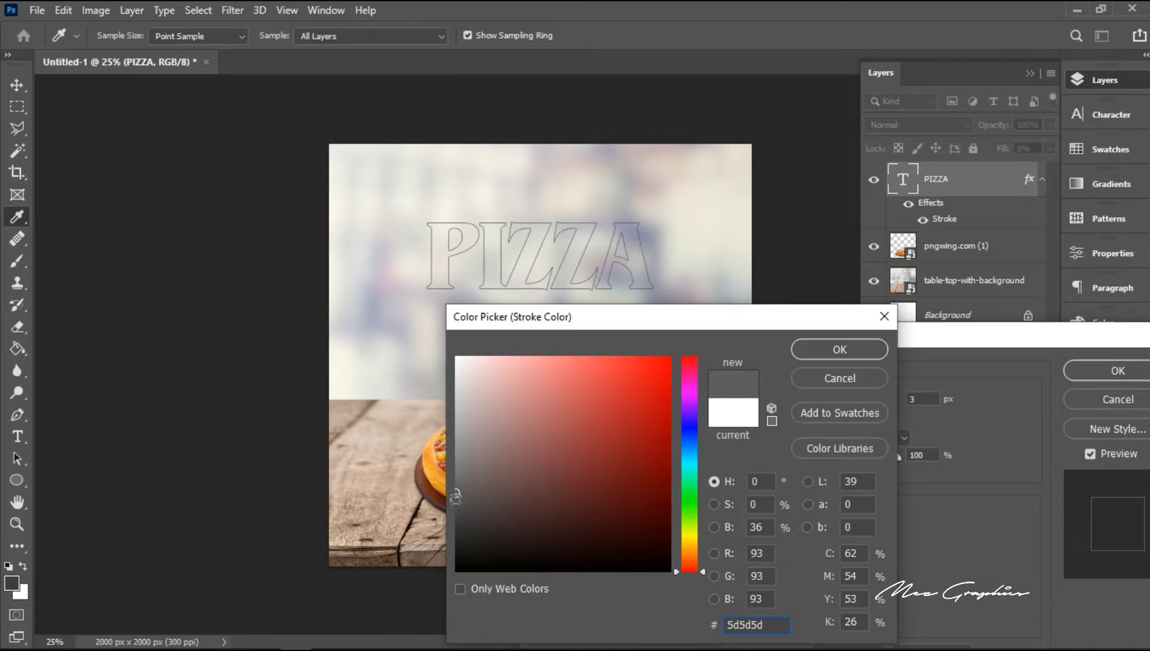
left_click(456, 531)
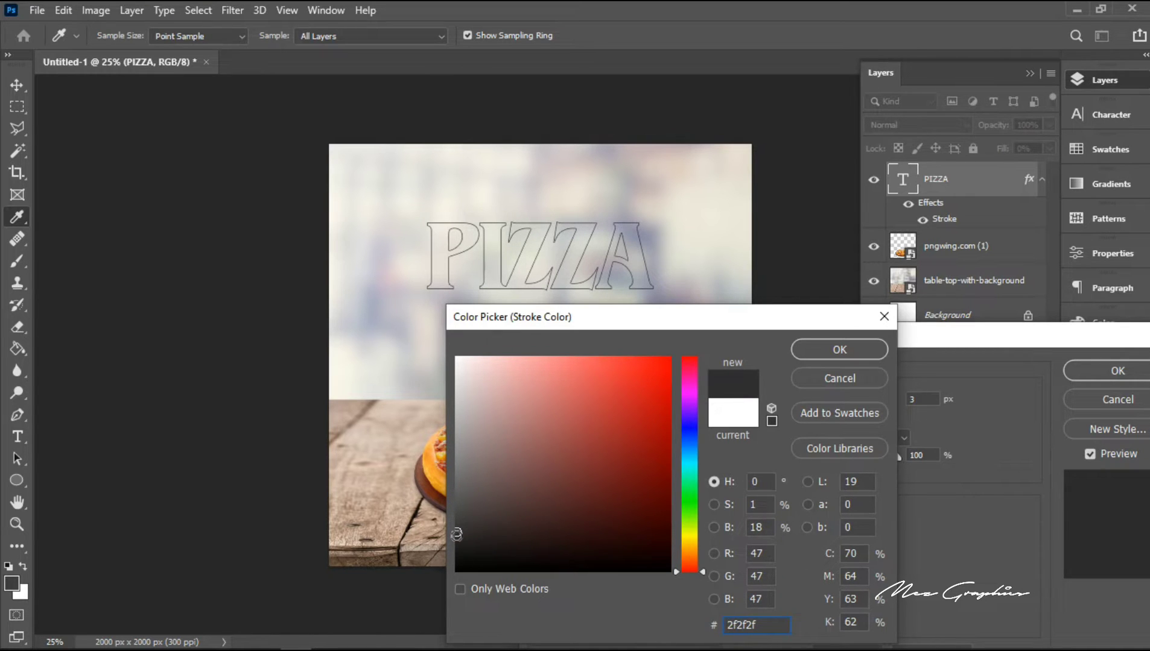
left_click(456, 536)
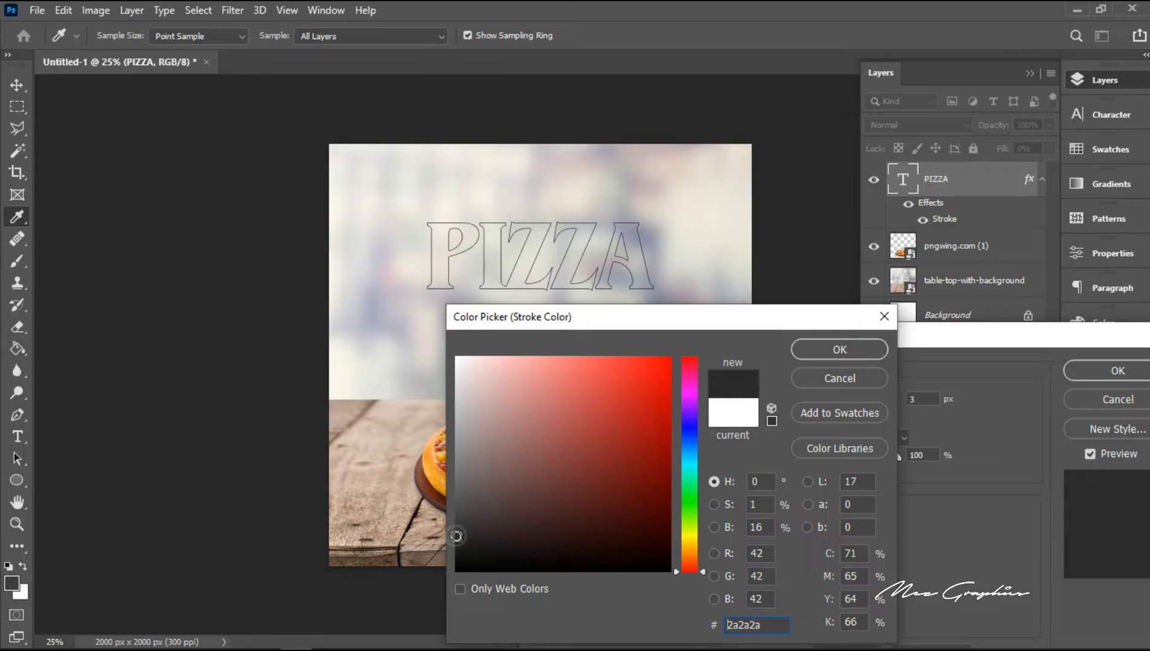
left_click(828, 357)
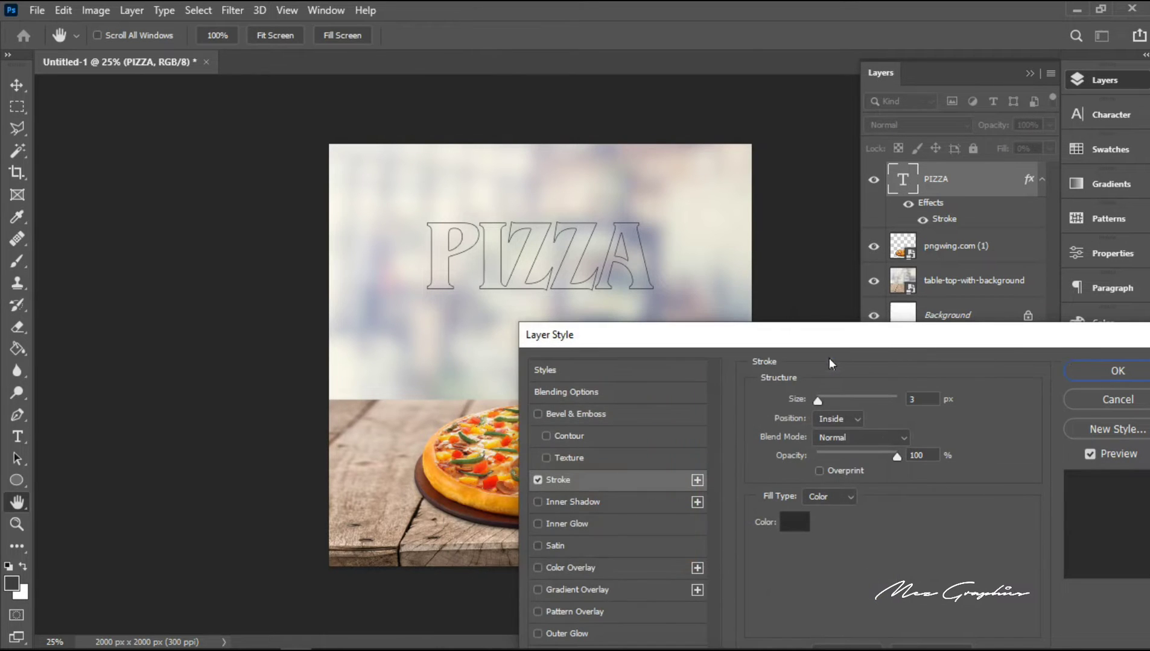
left_click(1090, 371)
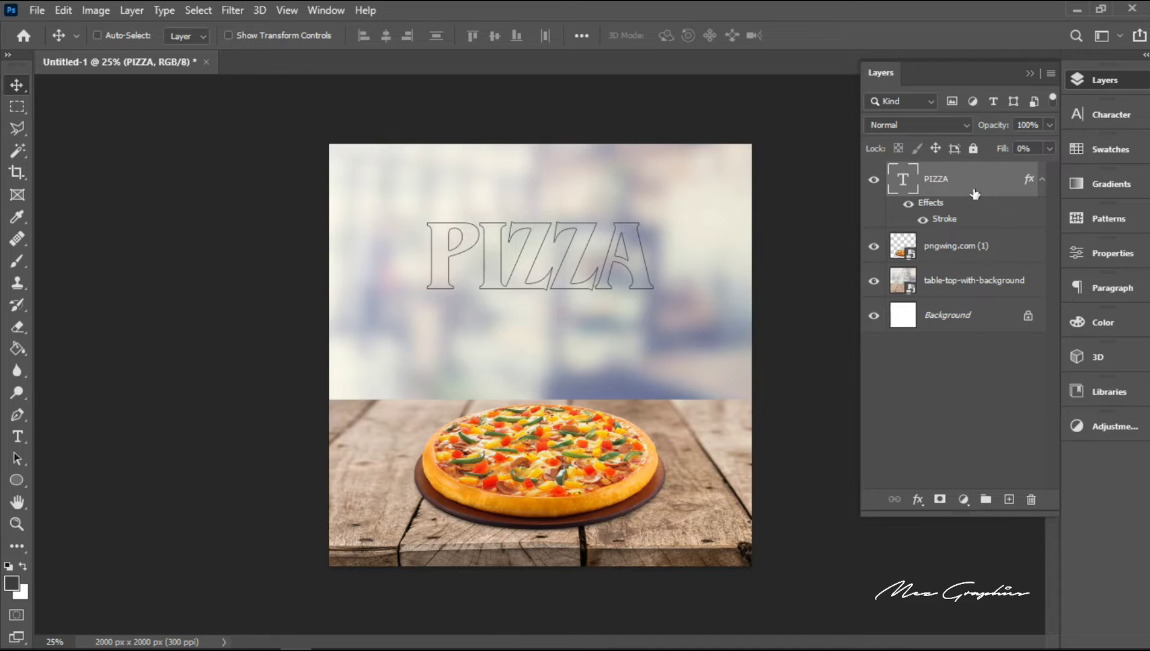
Step: Rasterize the PIZZA layer's style and fade out the lower part of the outlined letters with a soft 1100 px eraser
right_click(975, 193)
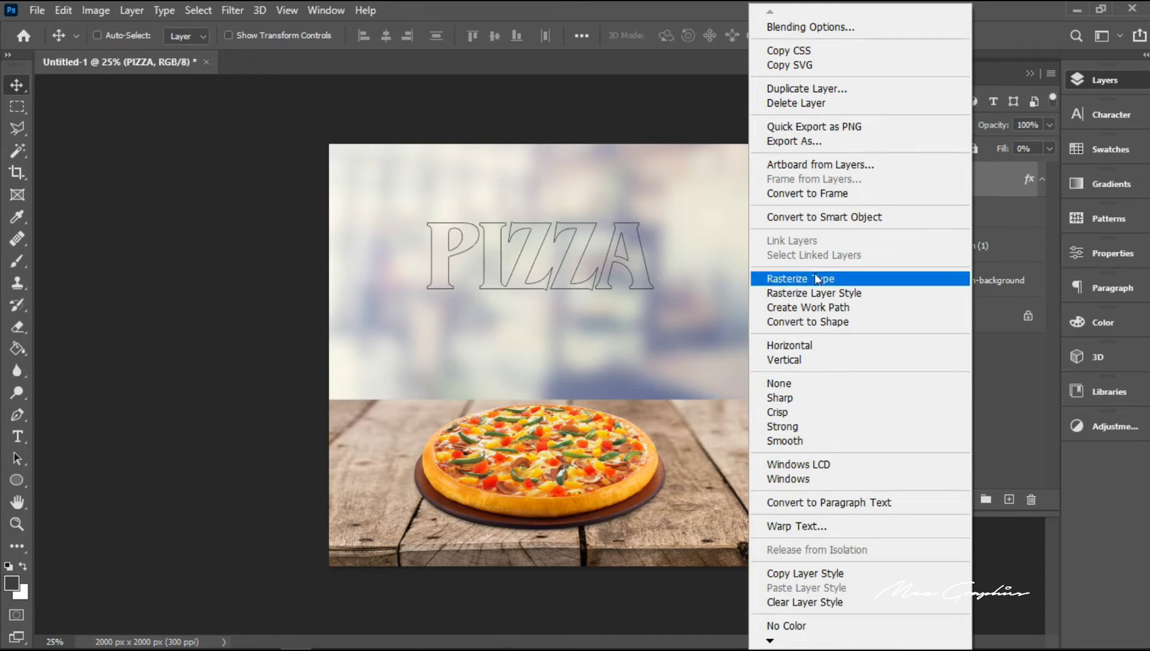
left_click(815, 294)
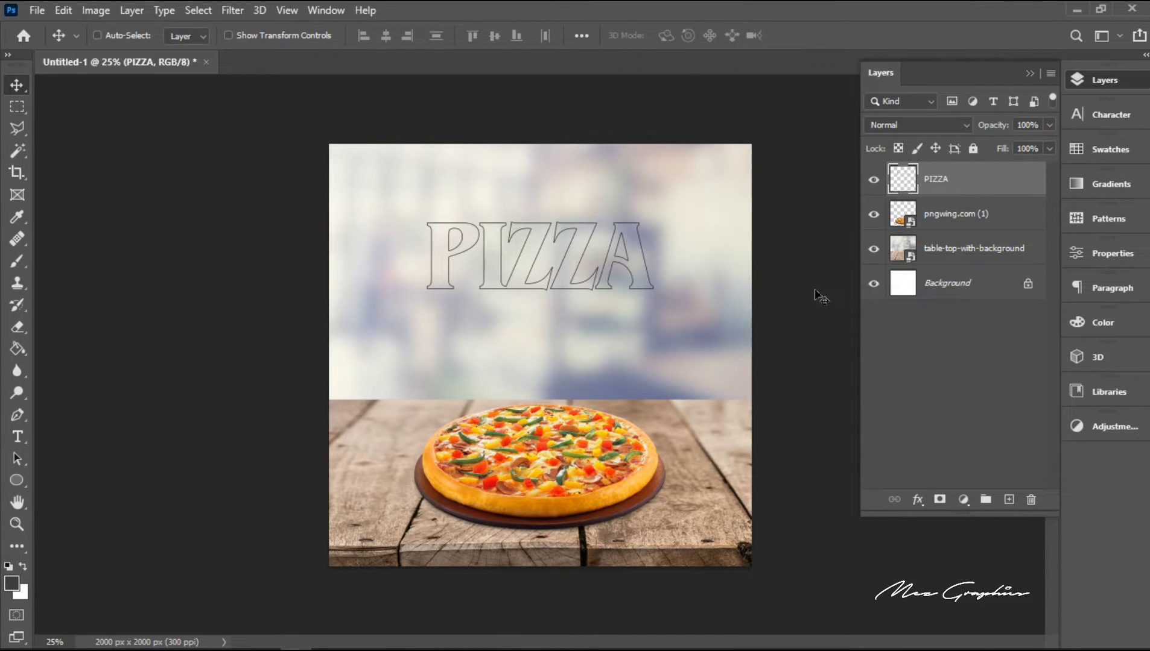
left_click(18, 328)
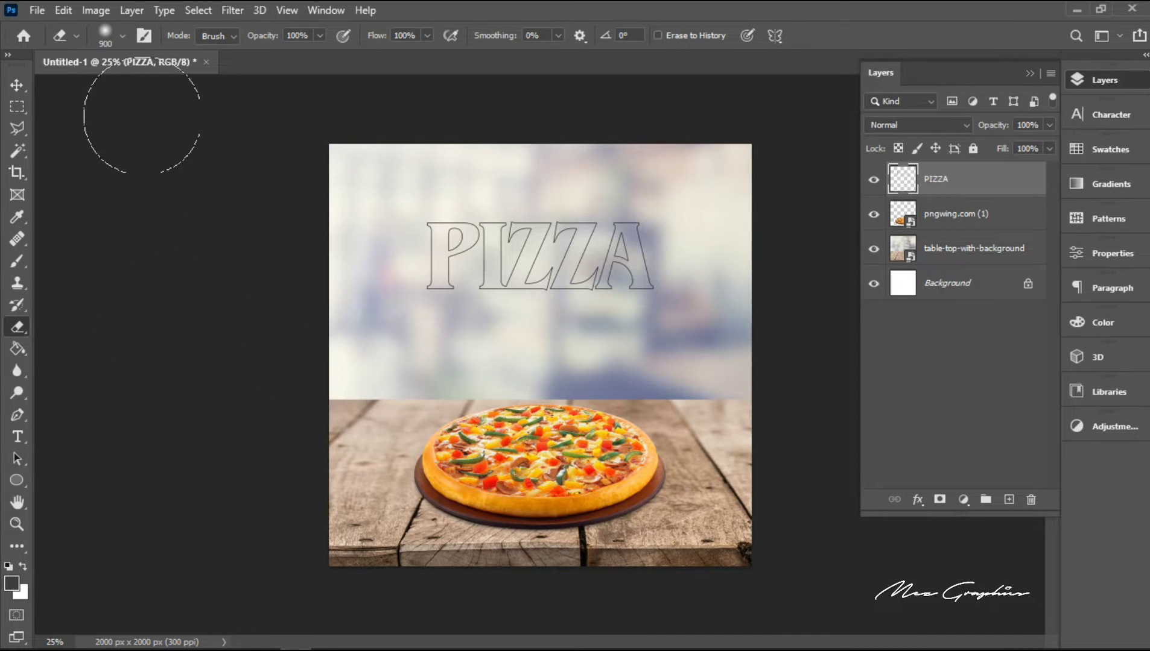
key("bracketright")
key("bracketright")
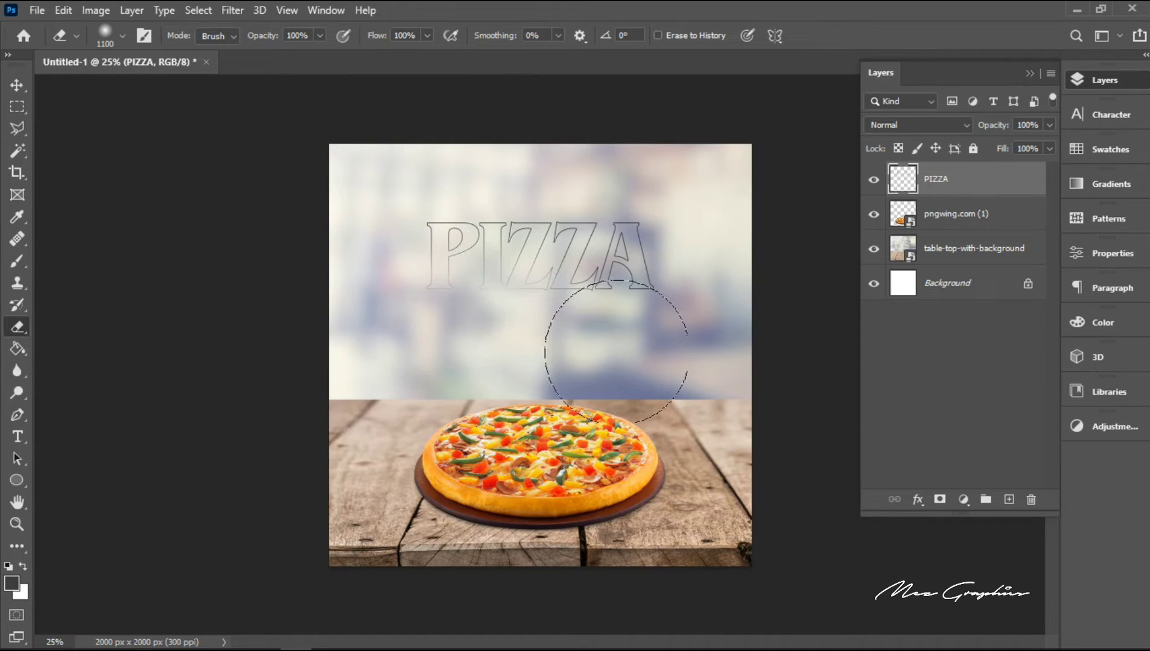
mouse_move(617, 352)
left_mouse_down()
mouse_move(552, 358)
mouse_move(666, 363)
mouse_move(570, 370)
mouse_move(675, 380)
mouse_move(547, 379)
mouse_move(672, 389)
mouse_move(601, 393)
mouse_move(664, 385)
mouse_move(610, 376)
mouse_move(471, 384)
left_mouse_up()
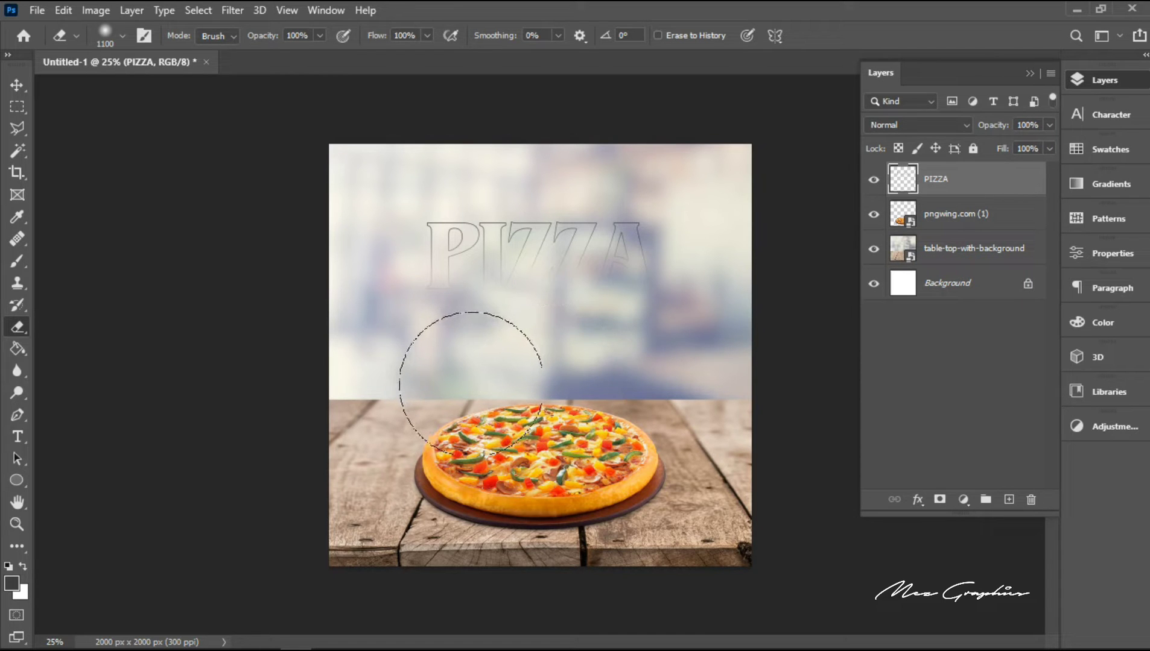
left_click(16, 87)
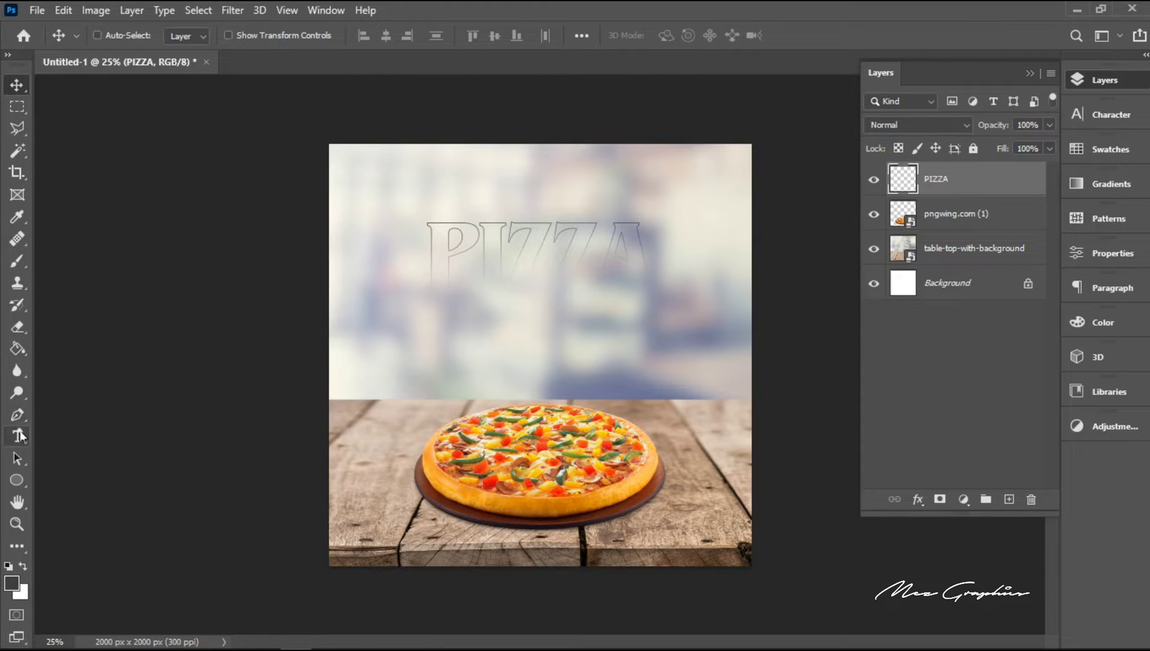
Step: Add a new text line reading "It's Weekend" just below the PIZZA outline
left_click(17, 435)
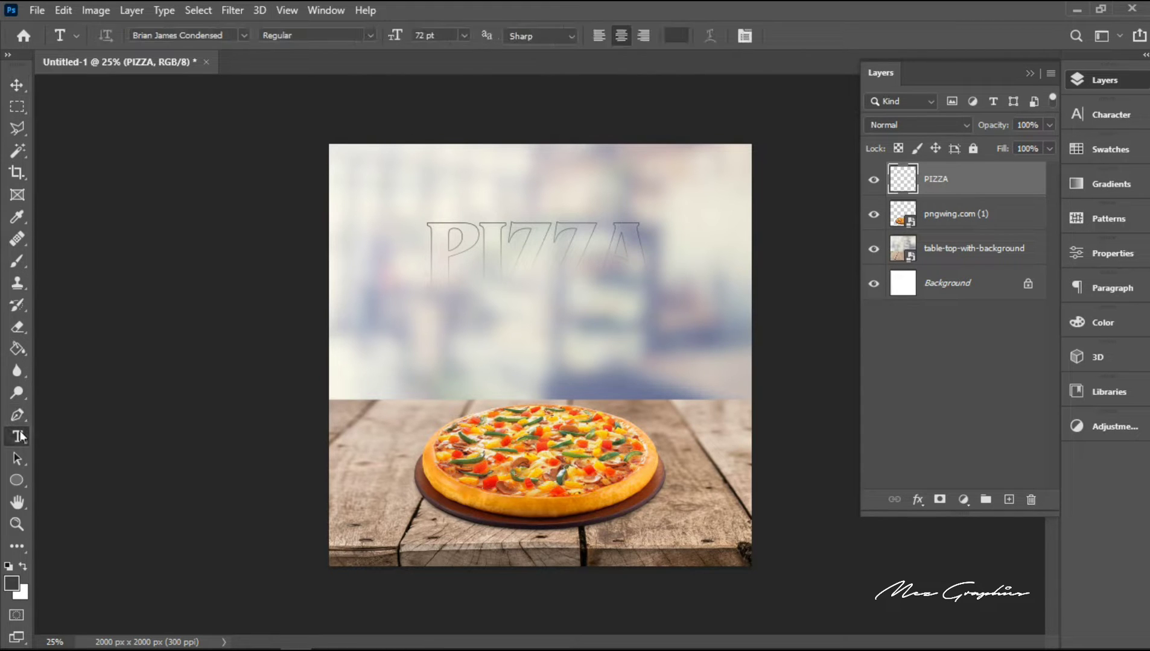
left_click(480, 338)
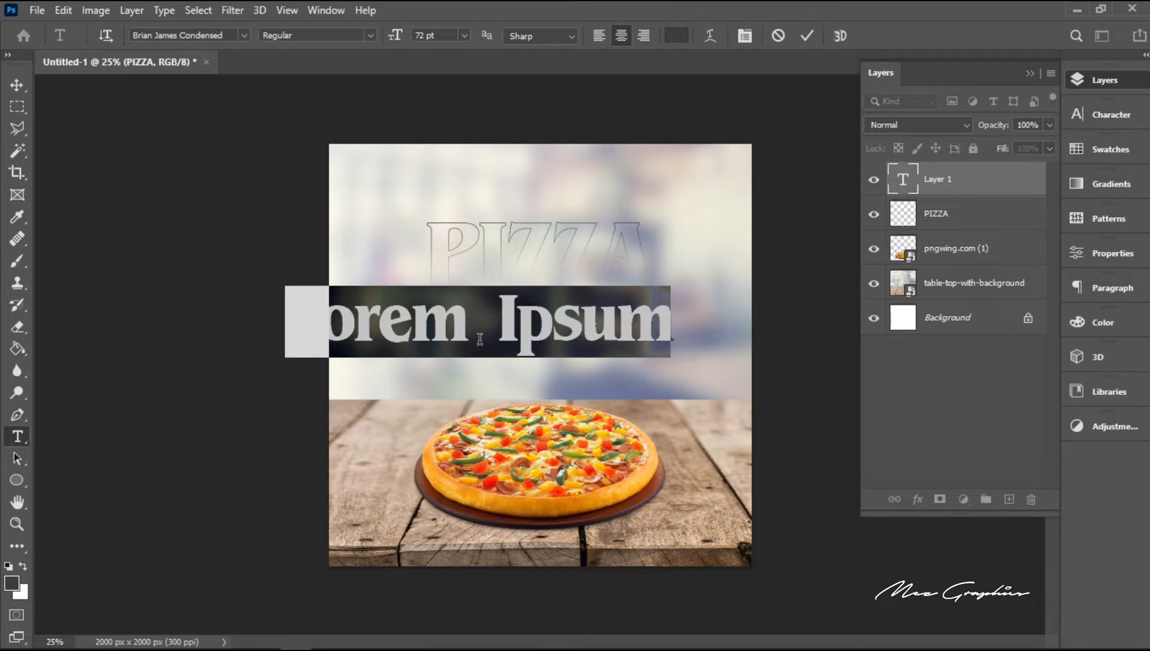
key("BackSpace")
type("It")
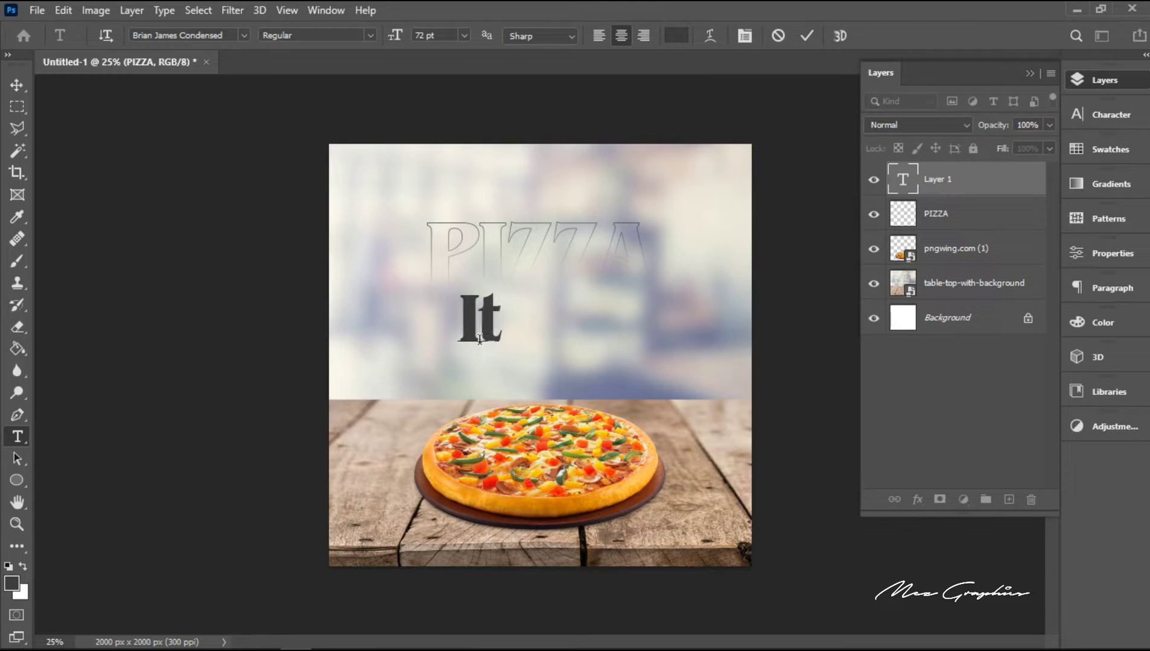
type("'s")
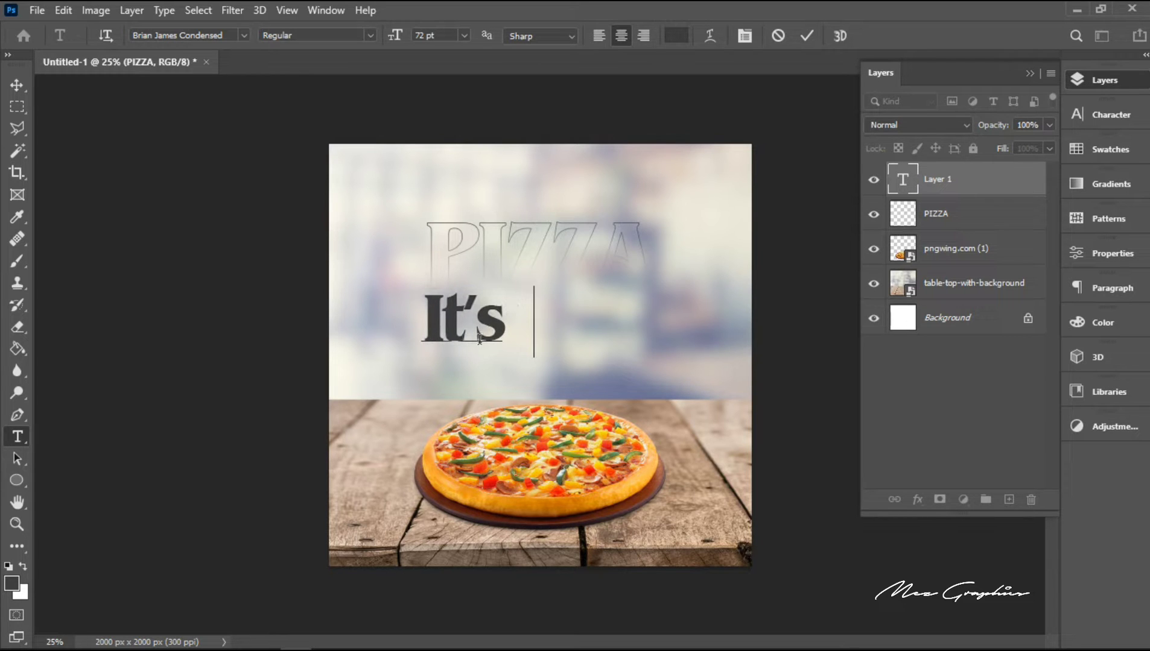
type(" Week")
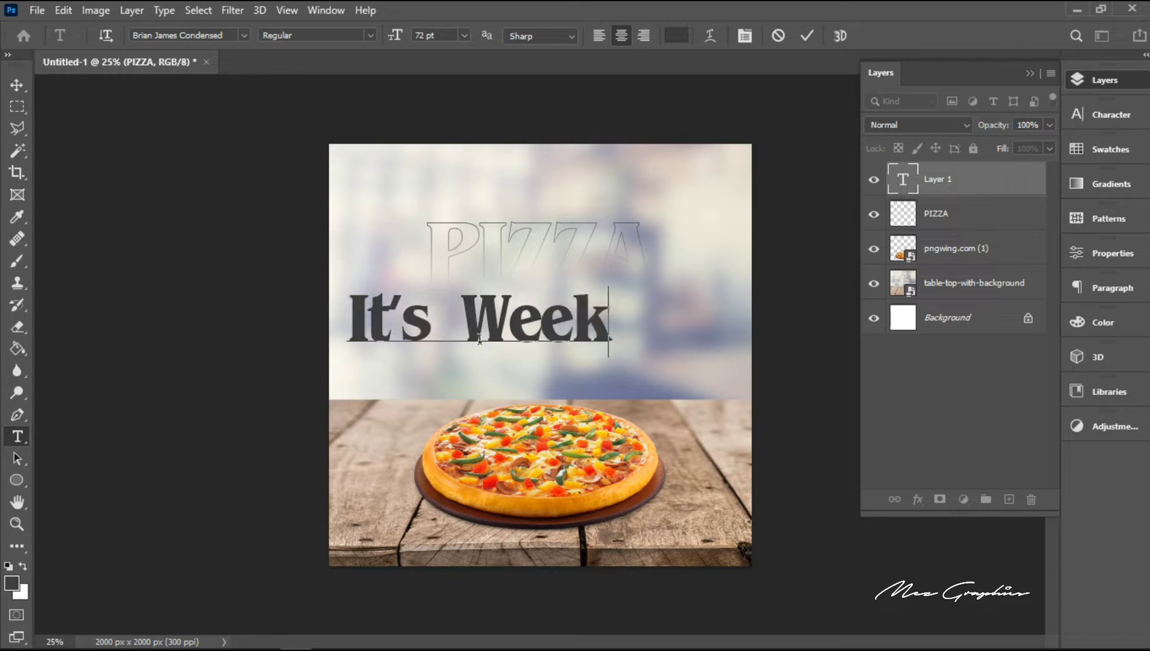
type("end")
Step: Set the whole "It's Weekend" line in the Photograph Signature font with a tracking of 0
key("ctrl+a")
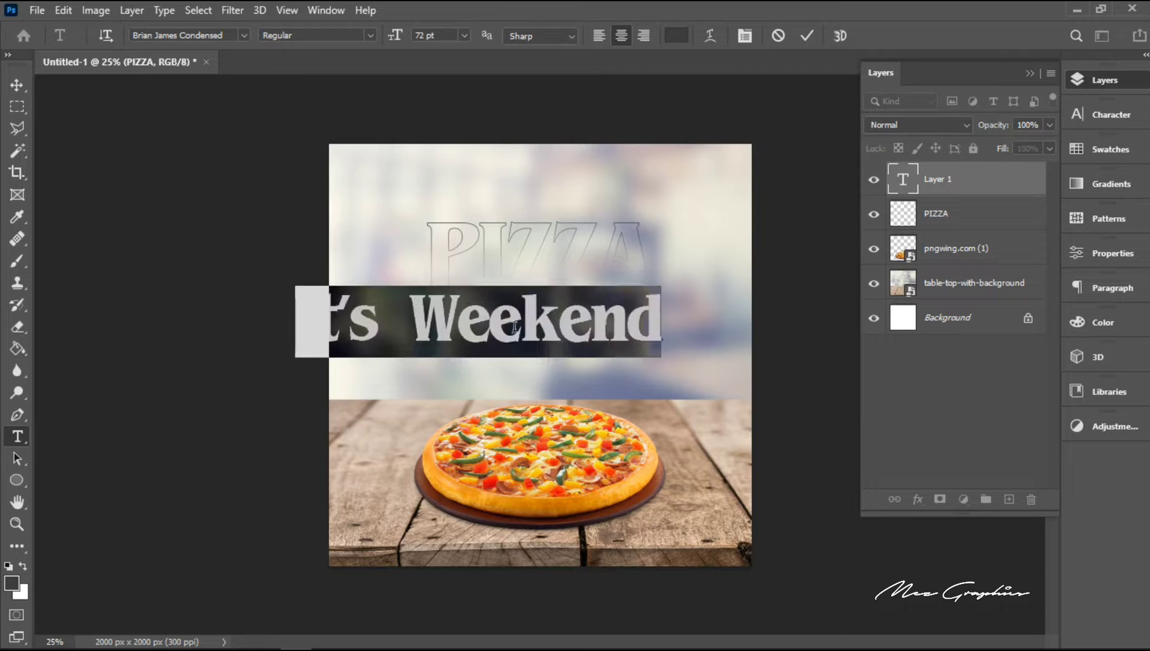
left_click(192, 37)
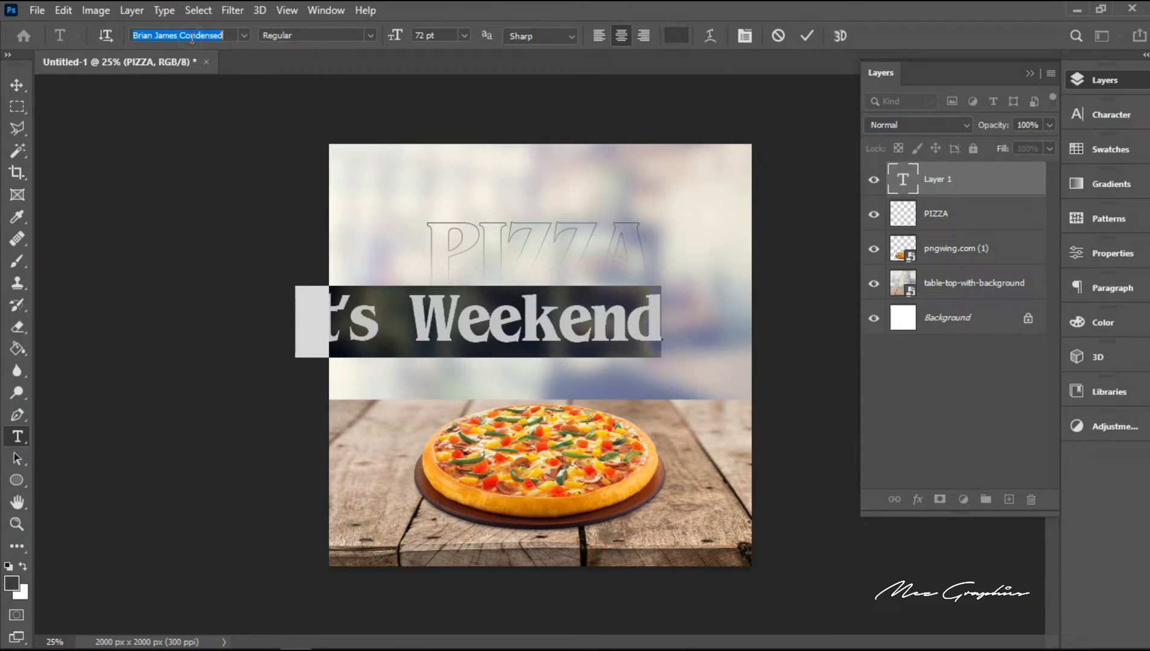
type("phot")
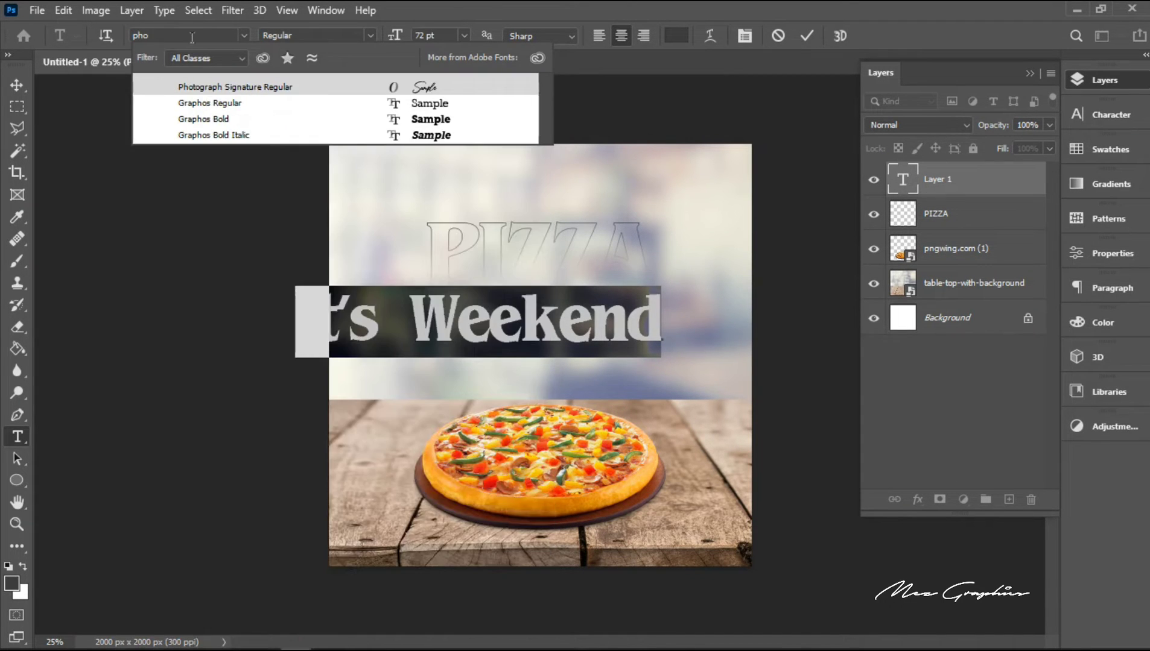
left_click(213, 86)
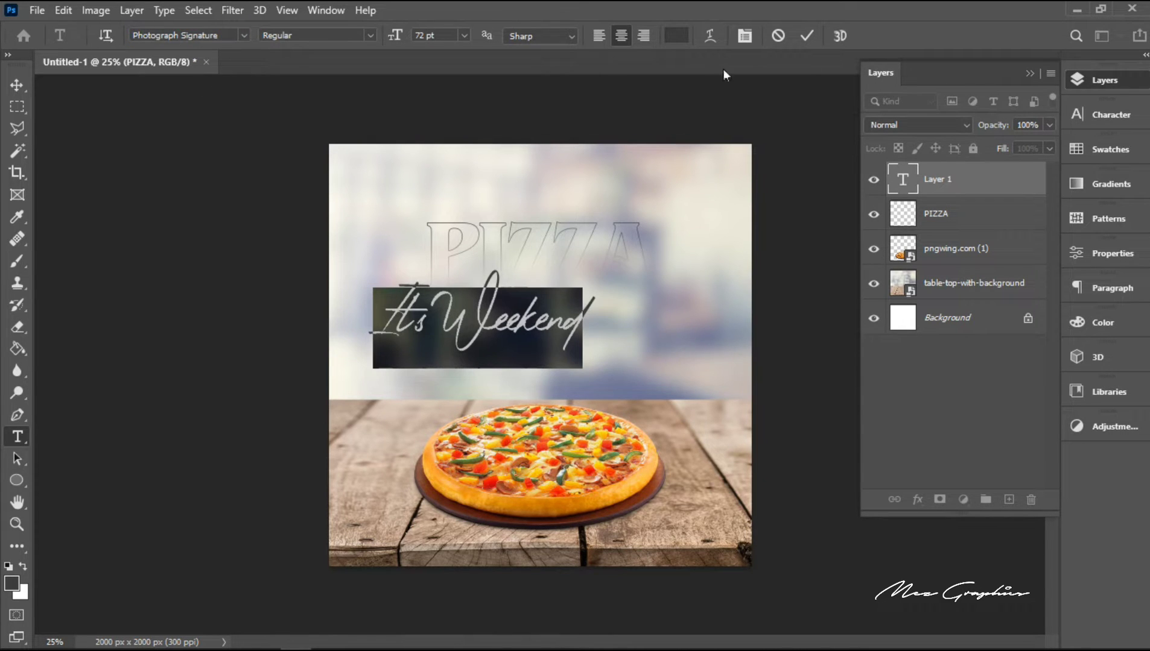
left_click(1115, 117)
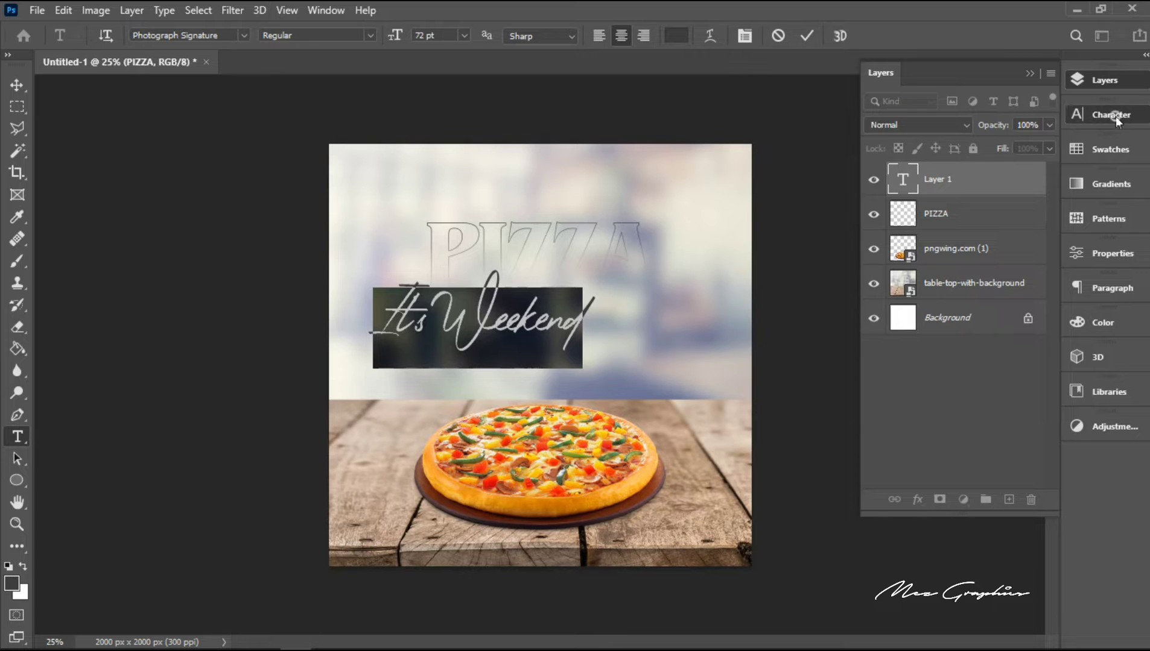
left_click(1047, 176)
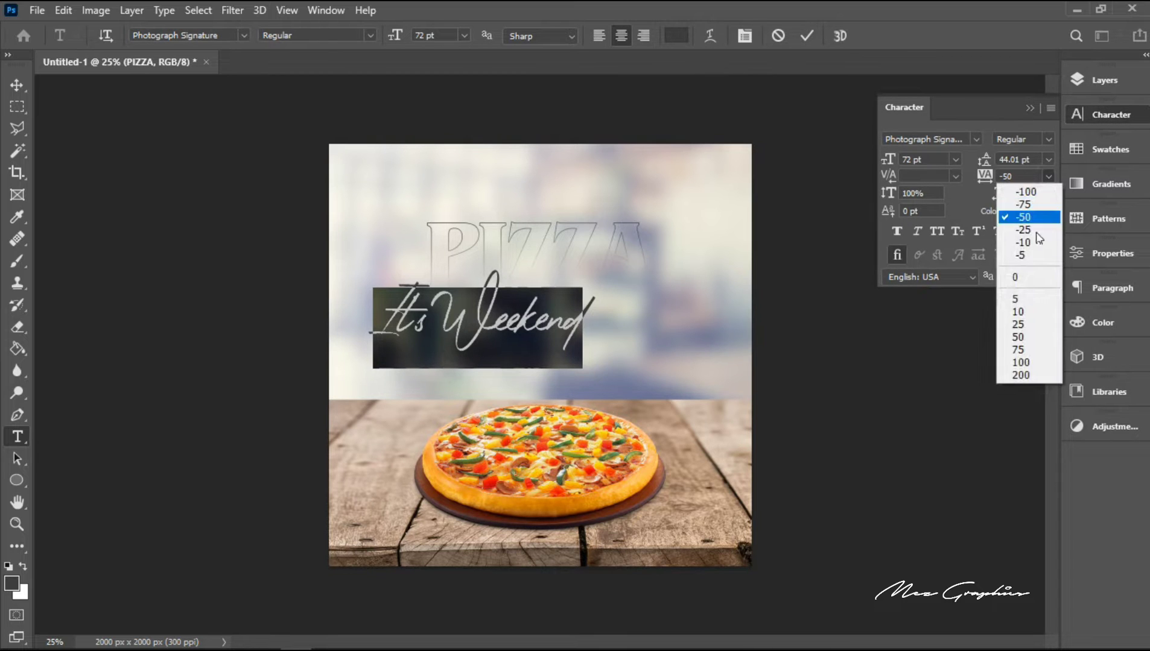
left_click(1026, 280)
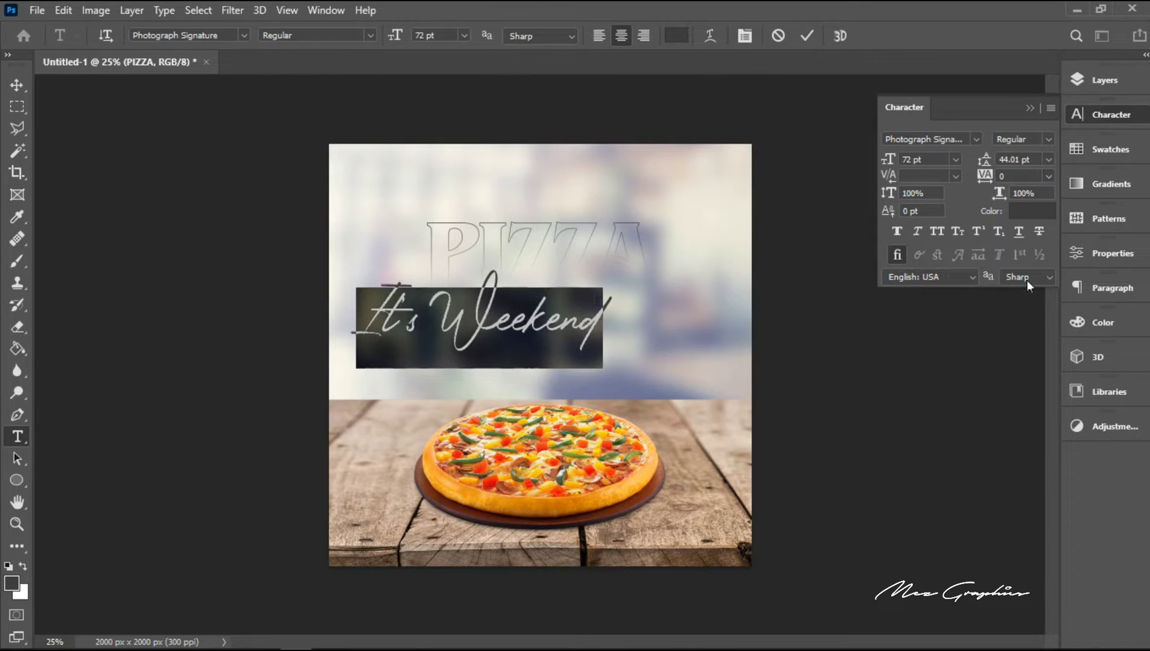
Step: Colour the "It's Weekend" text red (ff0000) and commit the text edit
left_click(681, 34)
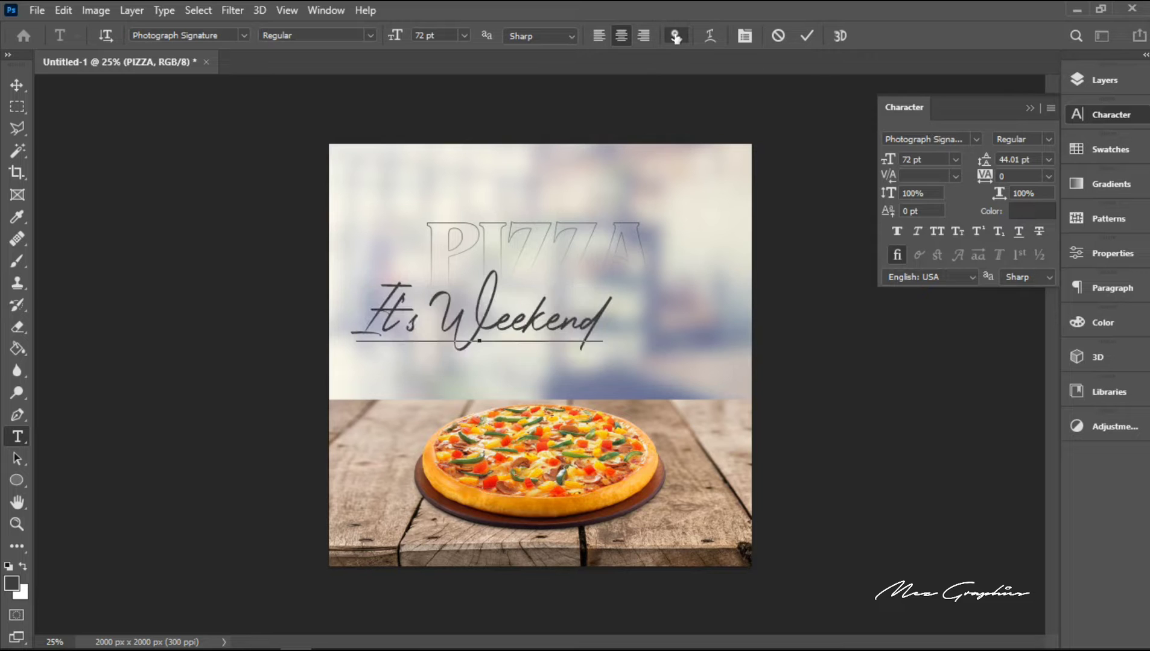
type("ff0000")
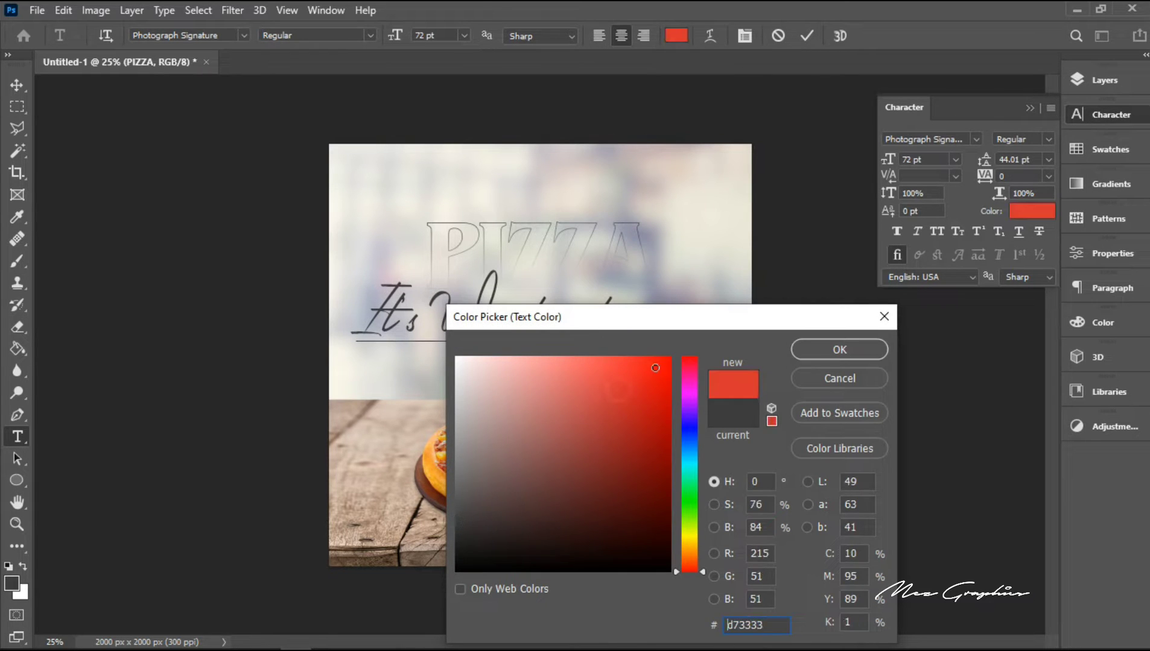
left_click(831, 351)
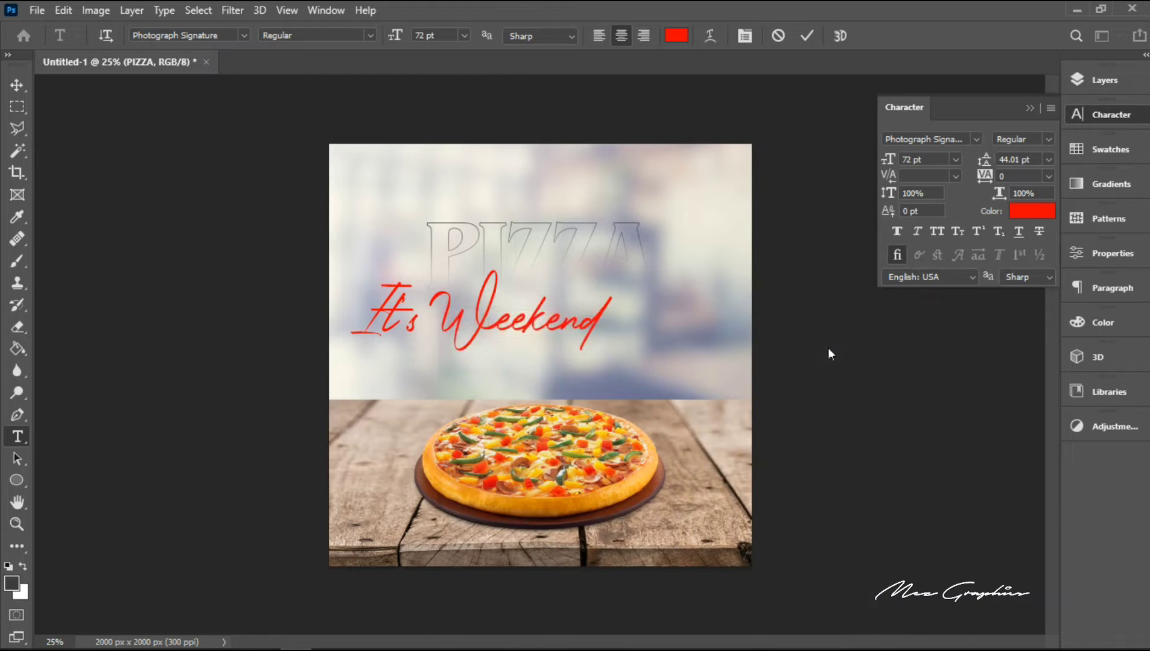
left_click(806, 38)
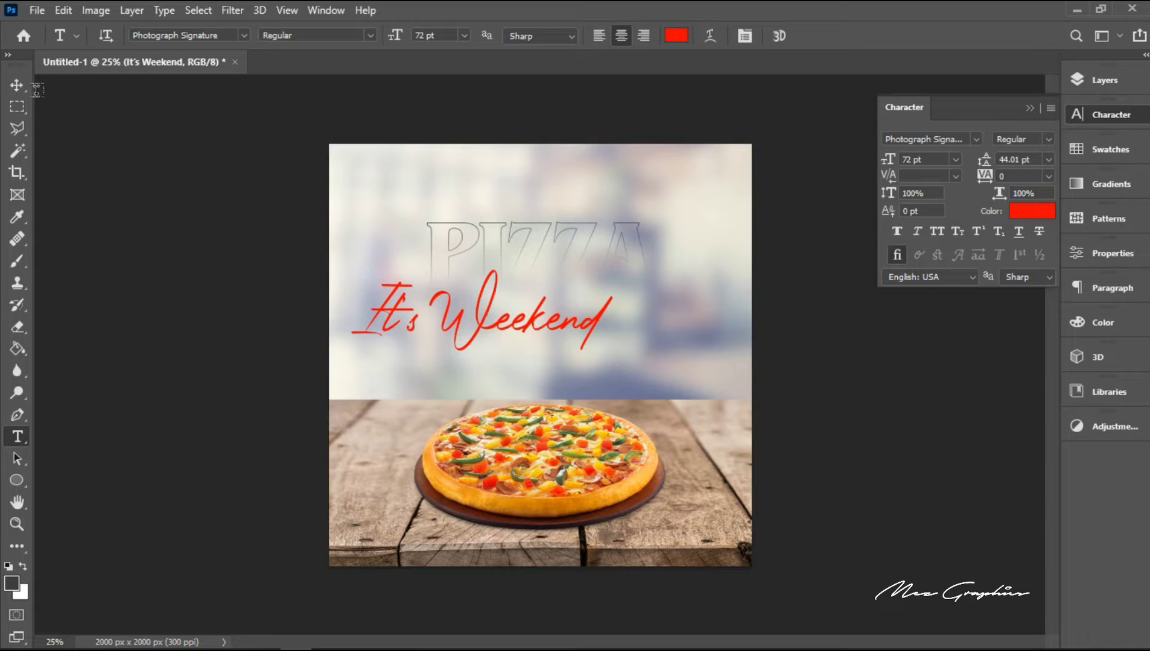
Step: Align the "It's Weekend" text to the canvas's horizontal centre, then deselect the canvas
left_click(13, 86)
key("ctrl+a")
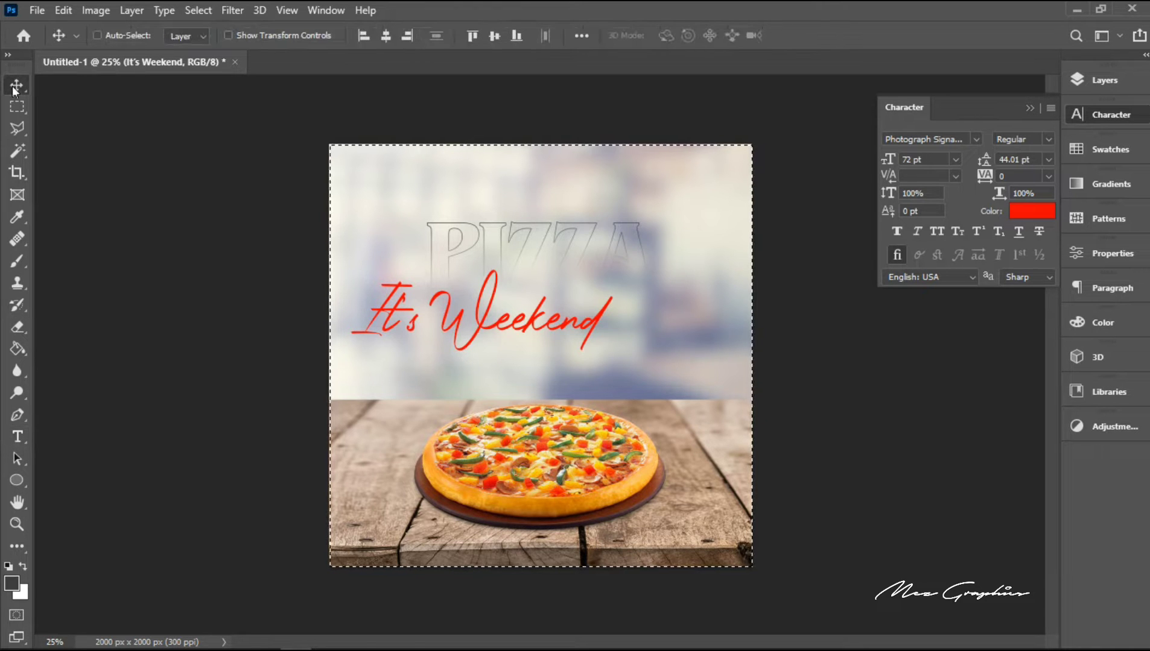
left_click(383, 39)
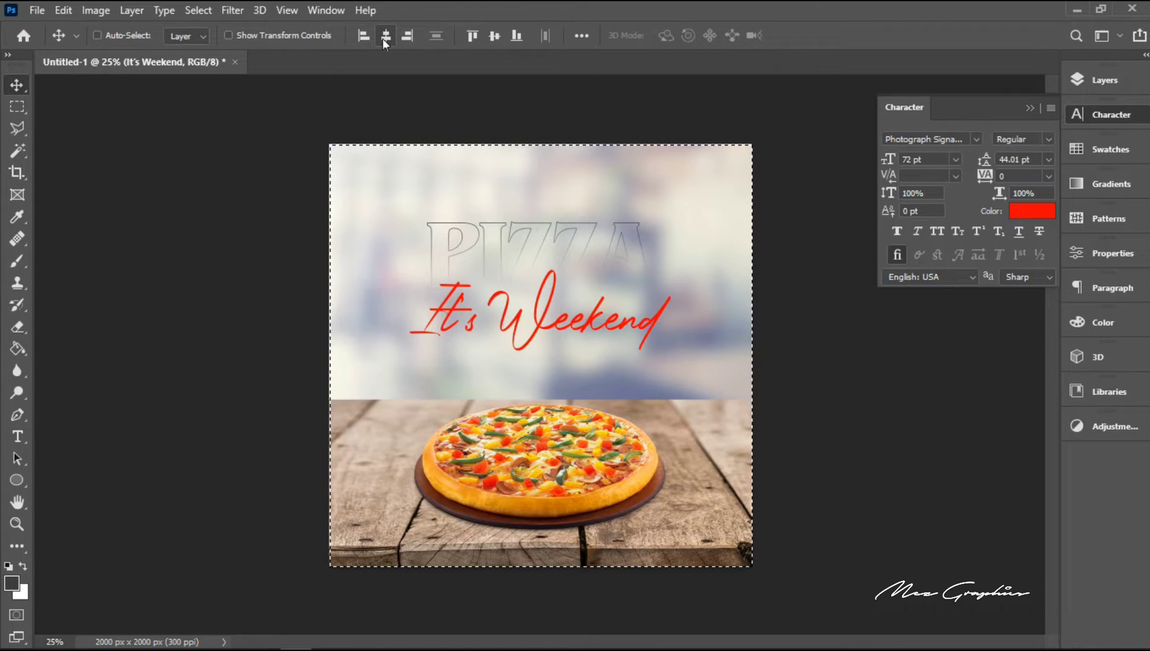
key("ctrl+d")
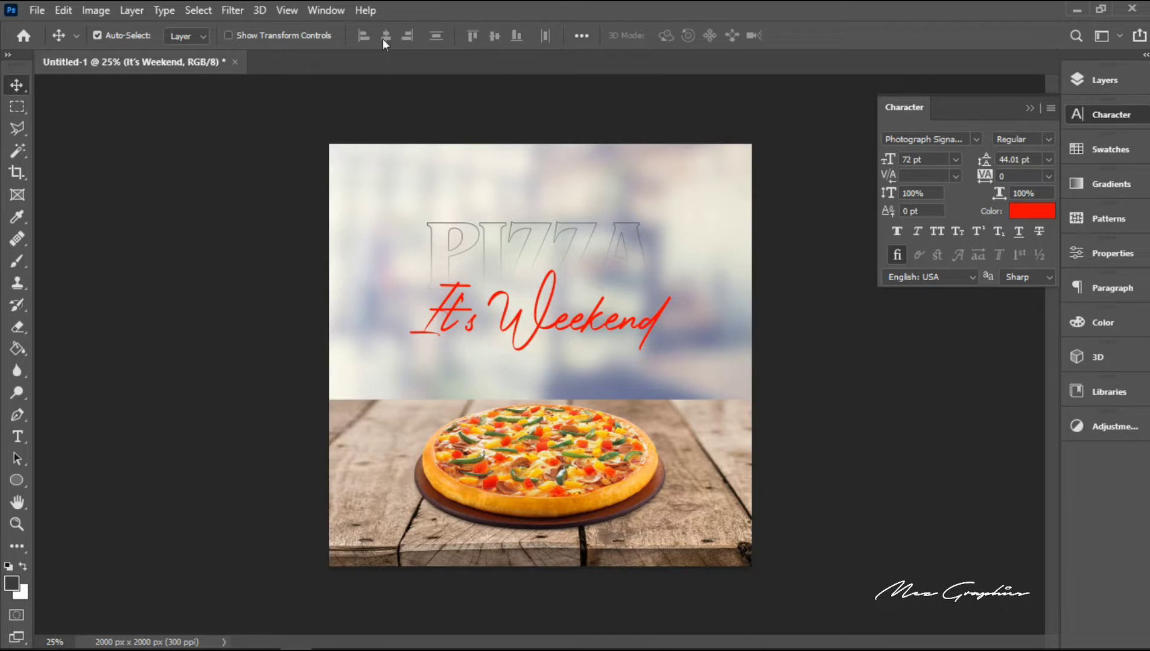
Step: Scale the "It's Weekend" text down to about 64.57% around its centre and commit the transform
key("ctrl+t")
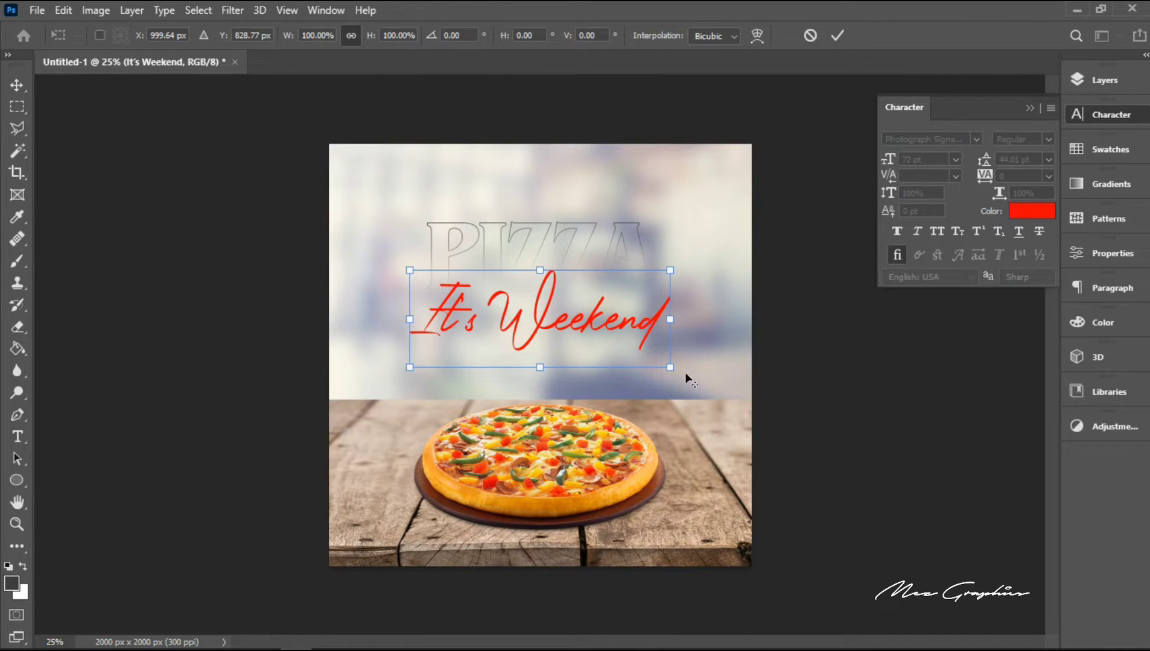
left_click_drag(673, 369, 628, 352)
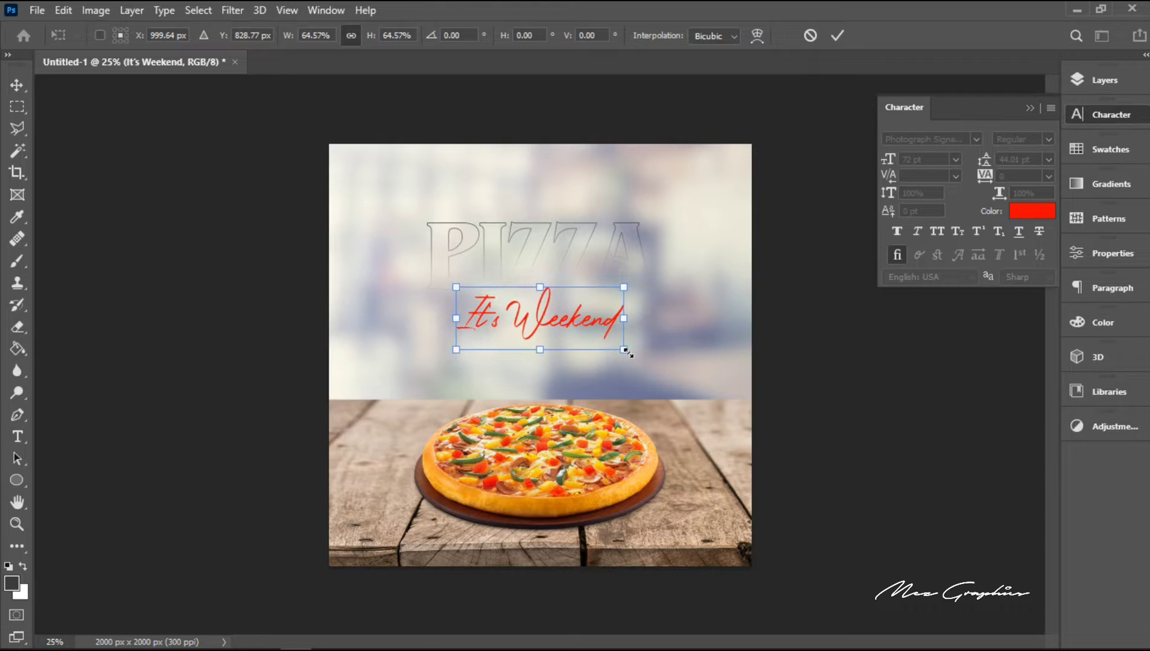
key("Return")
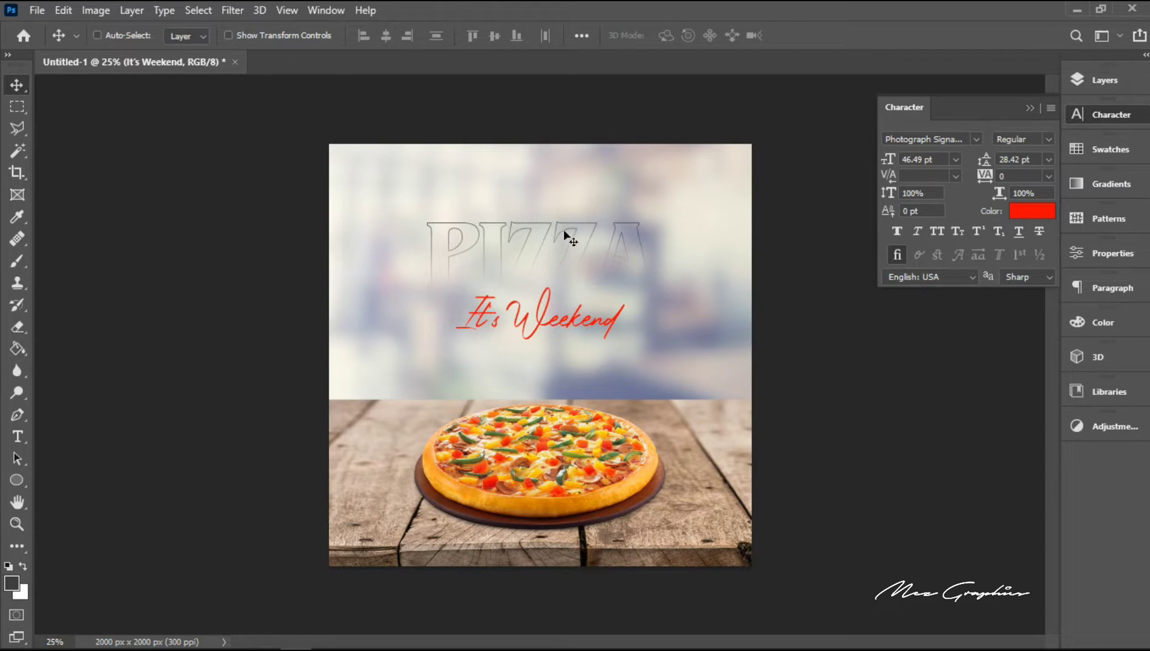
Step: Select the PIZZA outline layer and nudge it straight down until its faded lower edge overlaps the top of "It's Weekend"
right_click(562, 228)
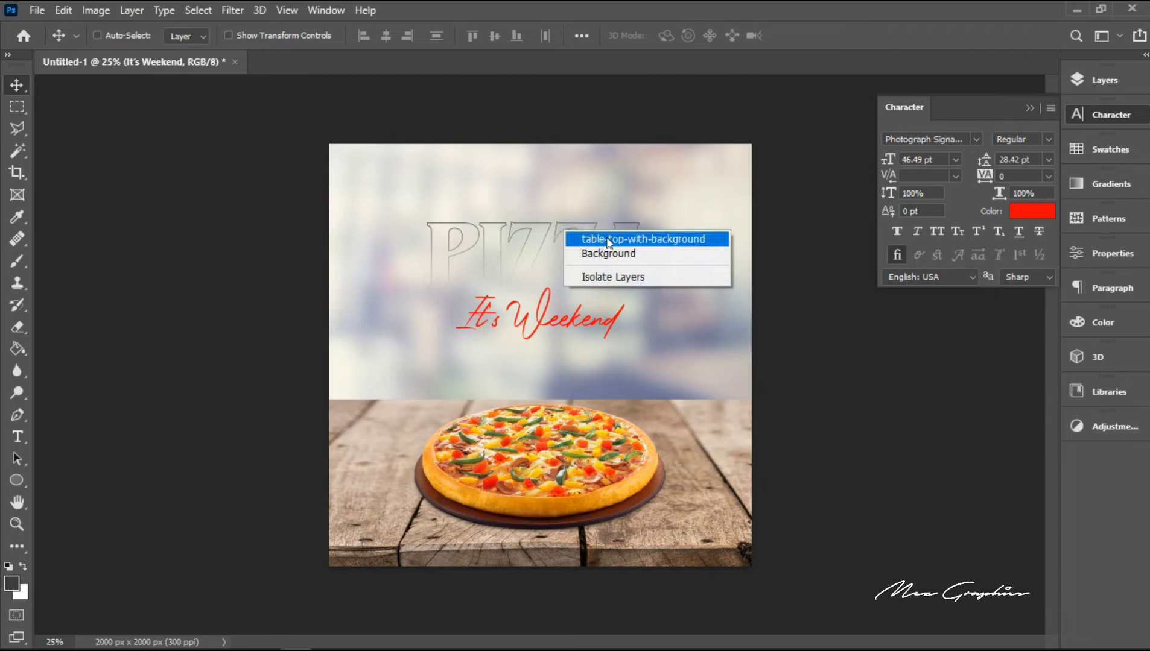
left_click(1101, 85)
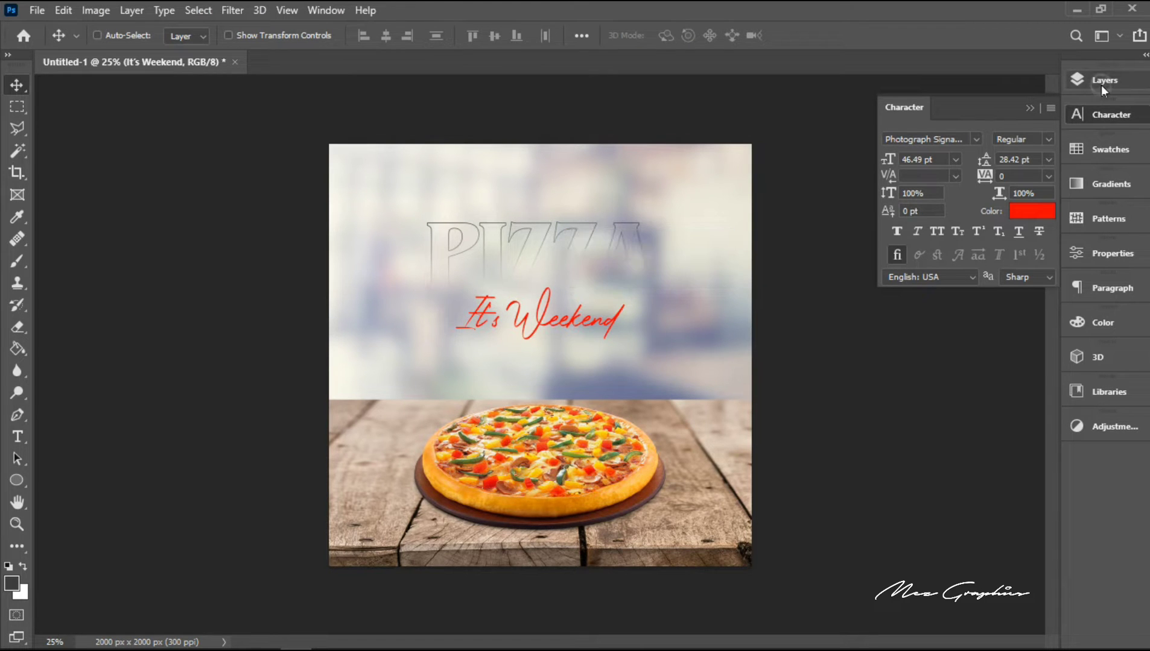
left_click(1101, 85)
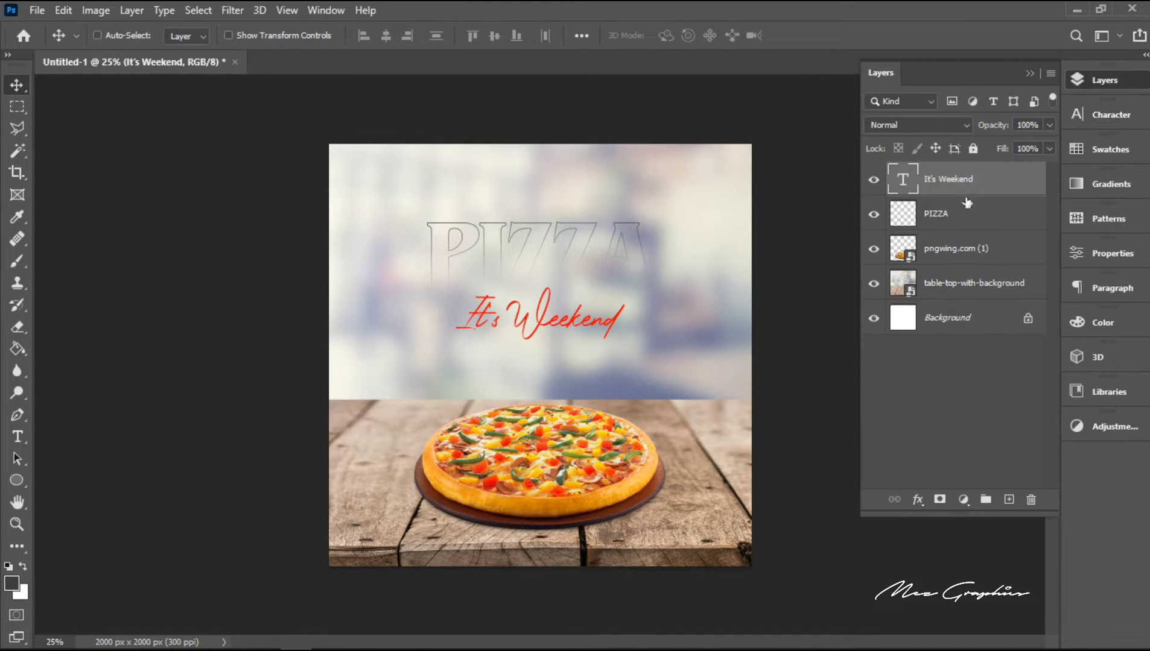
left_click(969, 218)
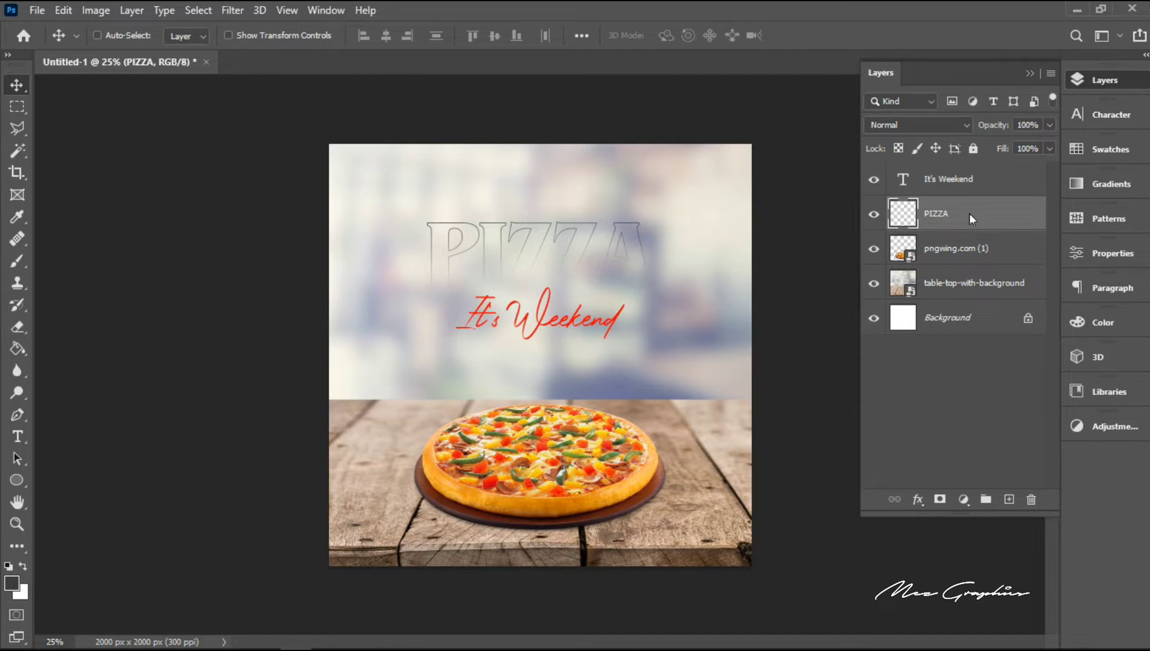
key("shift+Down")
key("shift+Down")
key("shift+Down")
key("shift+Down")
key("shift+Down")
key("shift+Down")
key("shift+Down")
key("shift+Down")
key("shift+Down")
key("shift+Down")
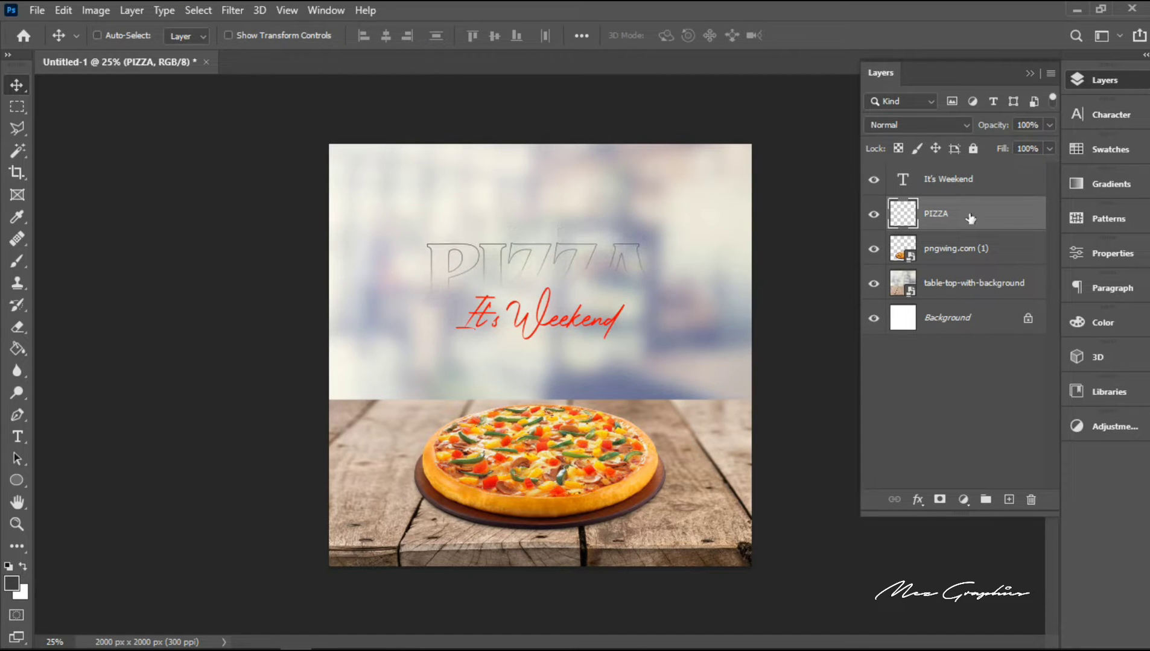
key("shift+Down")
key("shift+Down")
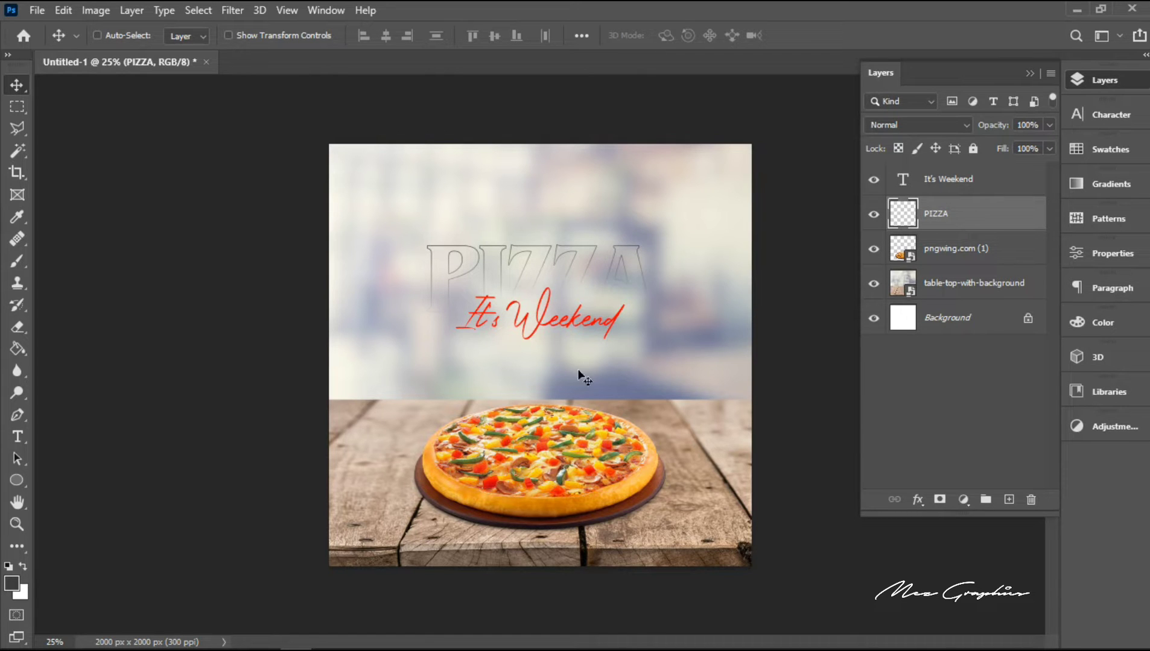
Step: Add a two-line text below "It's Weekend" reading "You deserve to be" and "taken good care of"
left_click(18, 438)
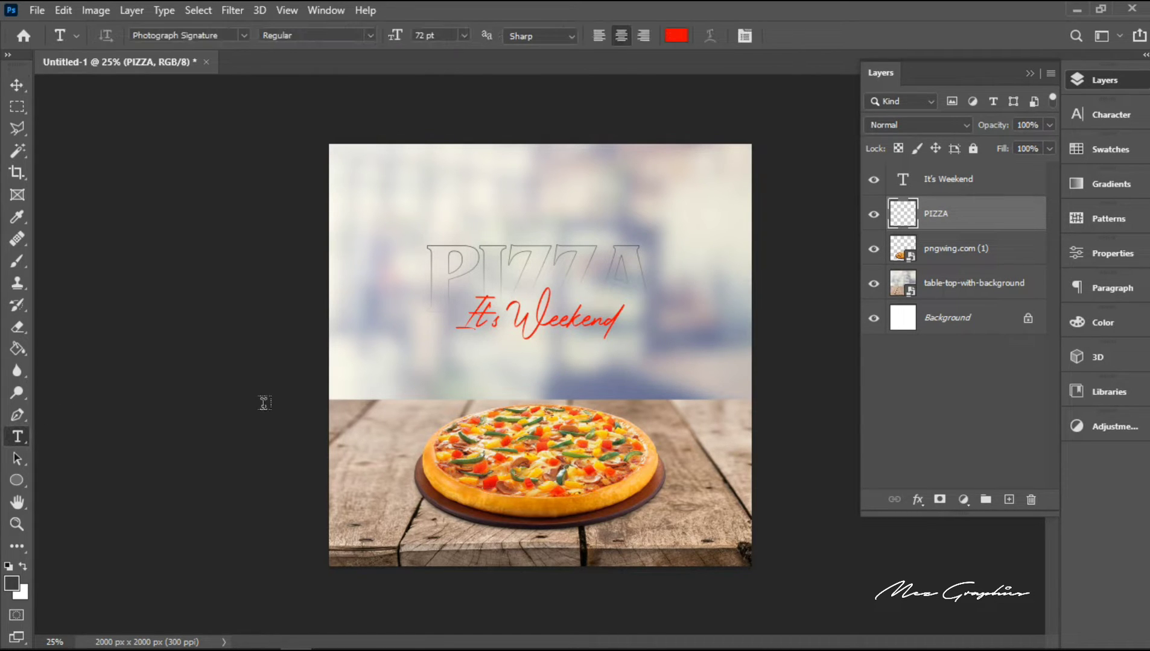
left_click(452, 373)
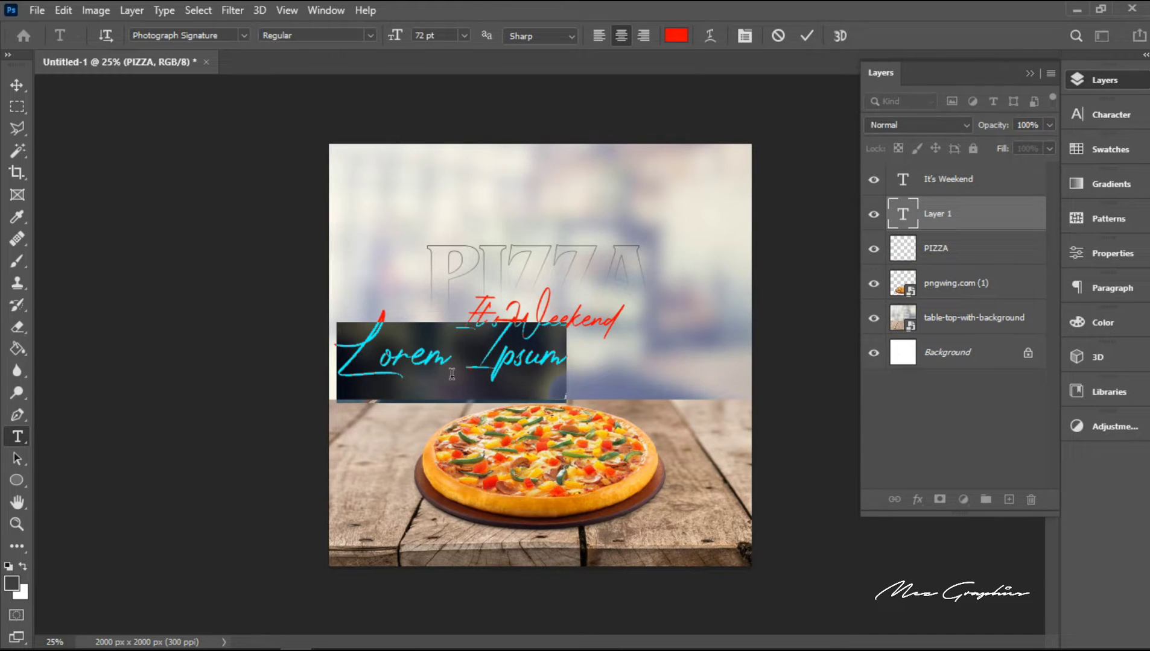
type("Yo")
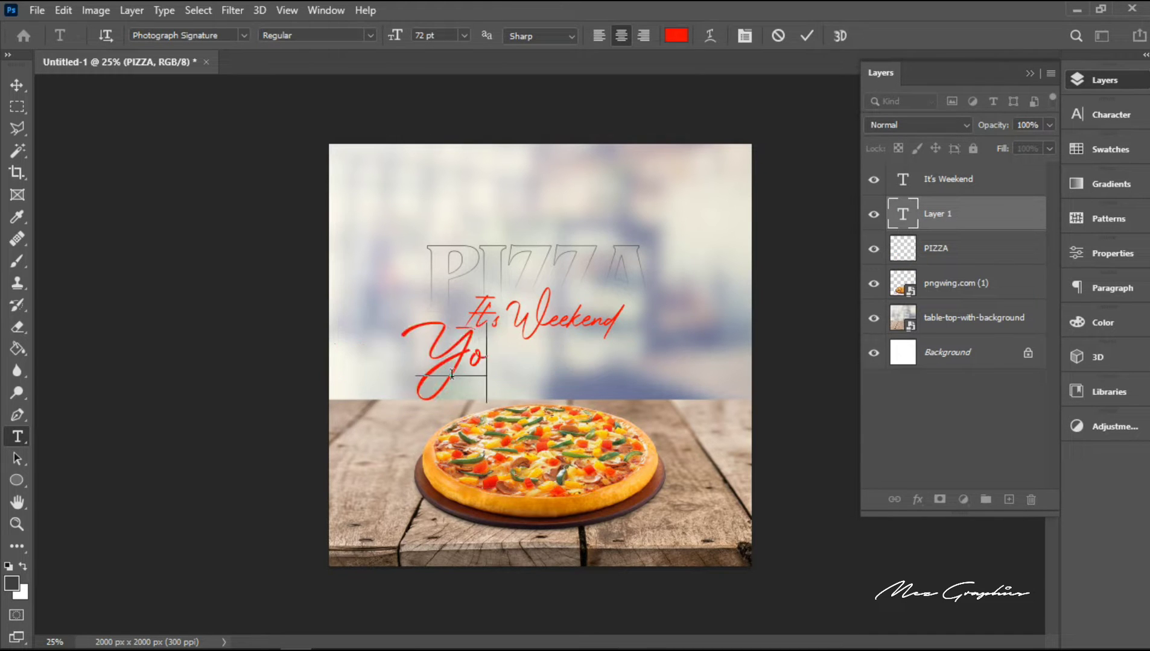
type("u")
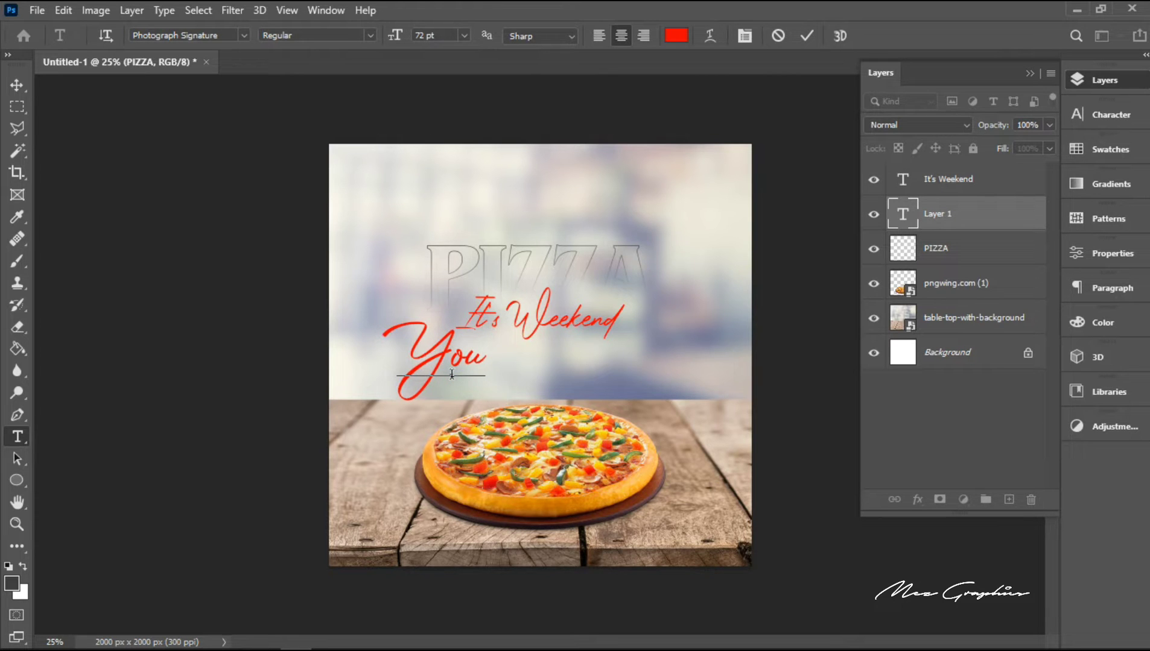
type(" des")
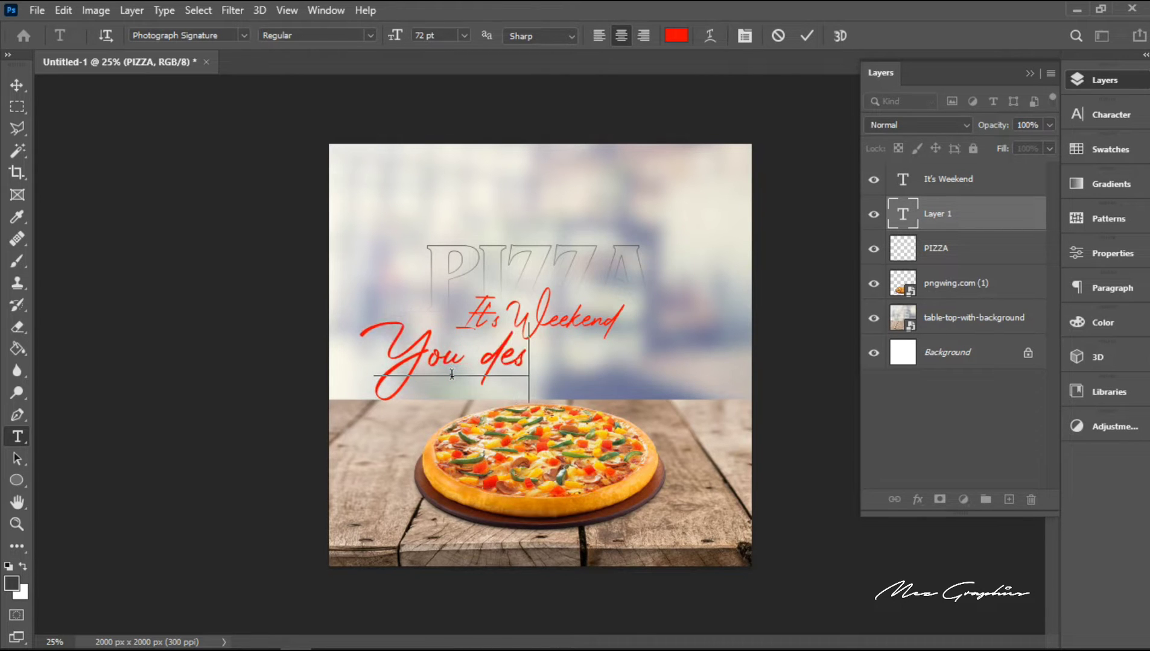
type("erve")
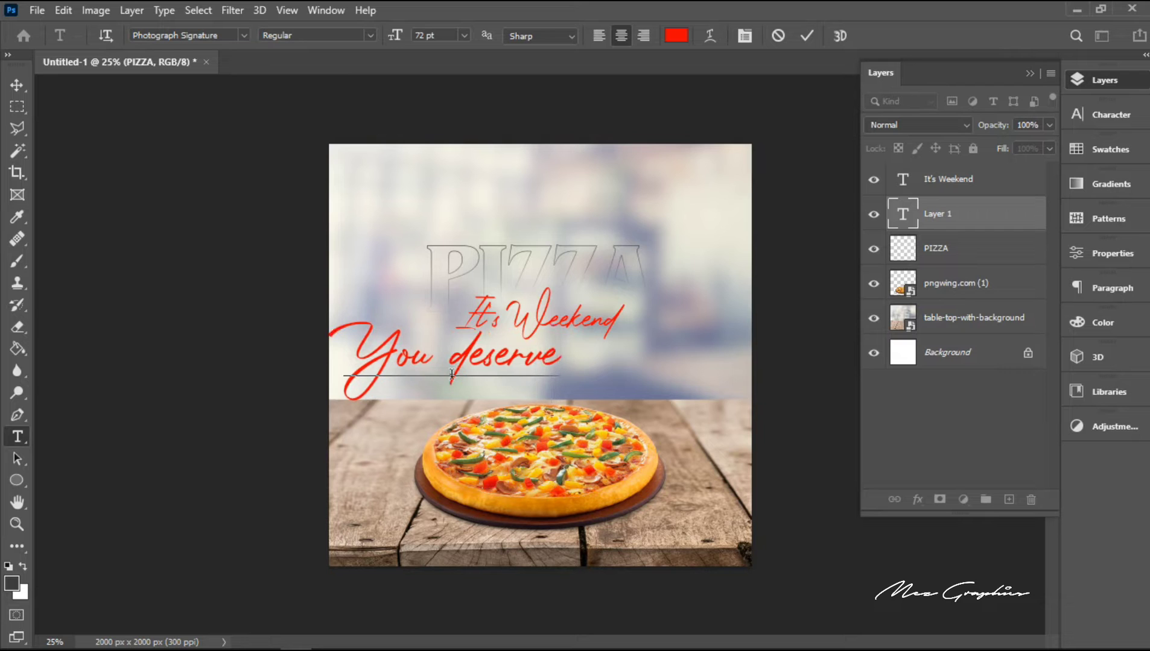
type(" to")
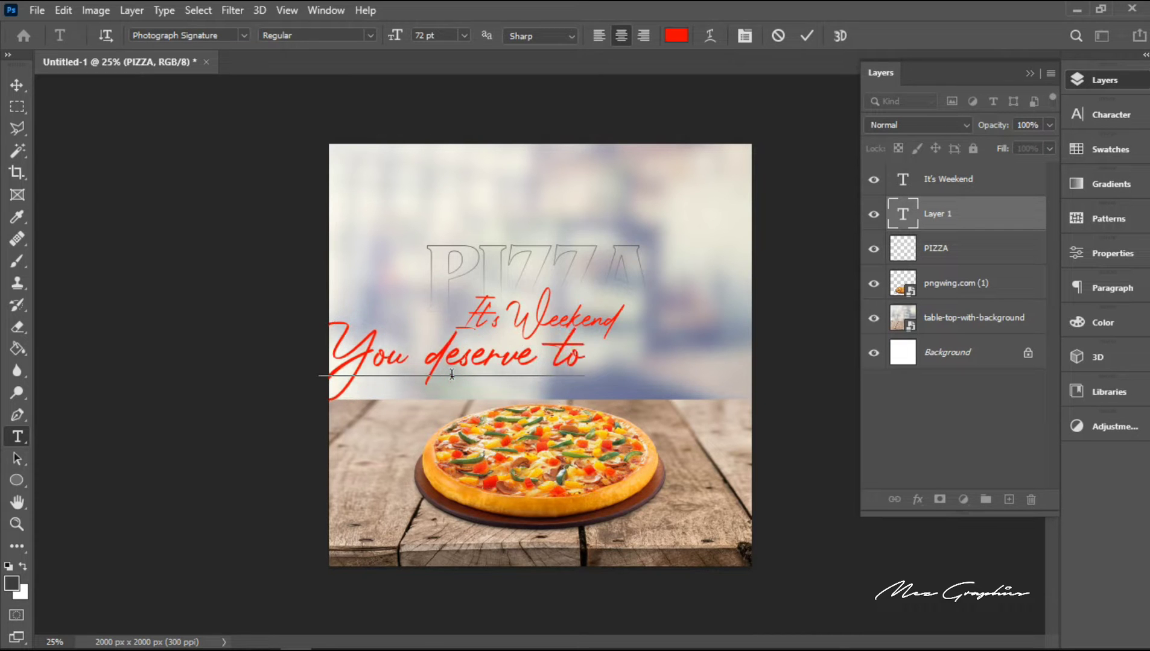
type(" be")
key("Return")
type("ta")
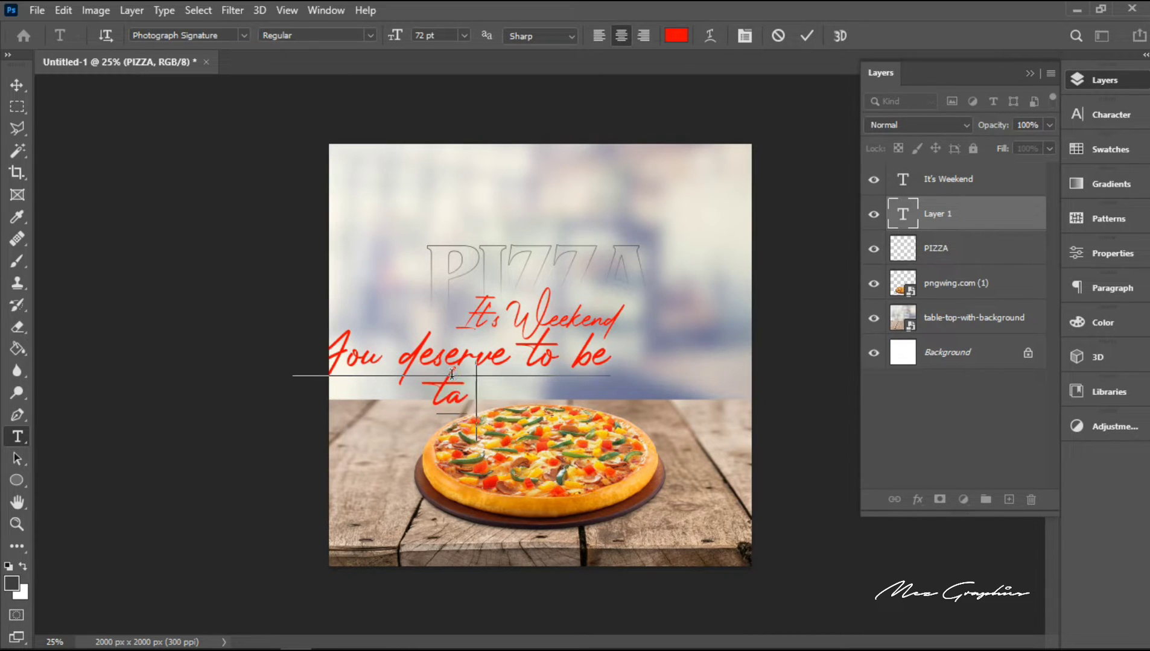
type("ken")
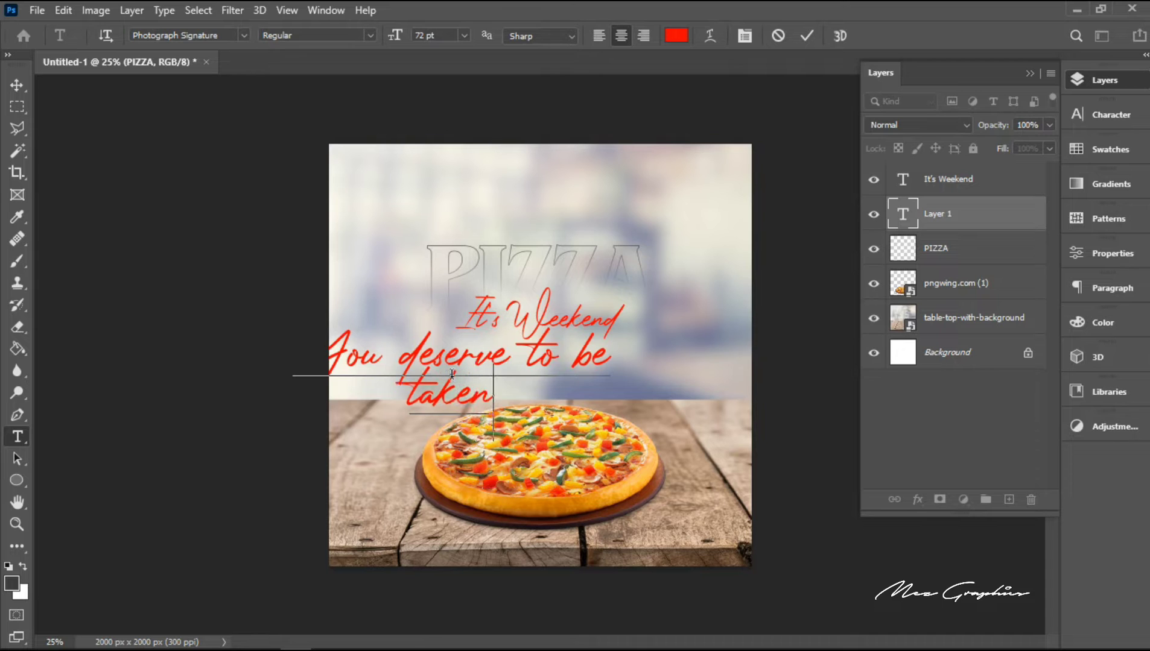
type(" goo")
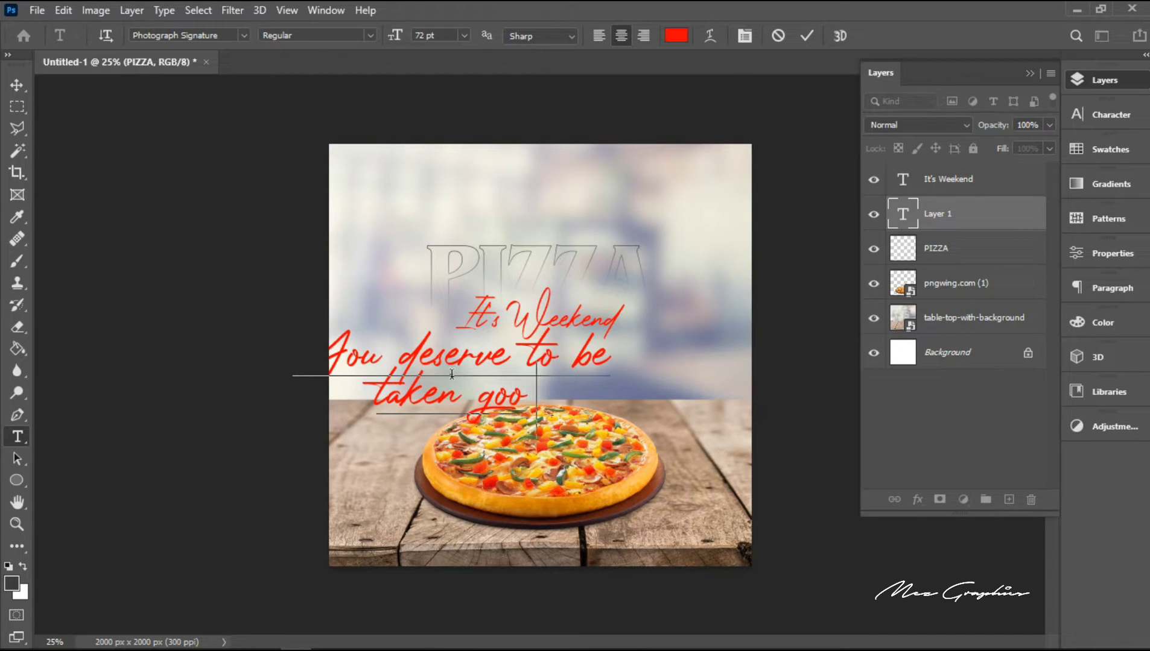
type("d care of")
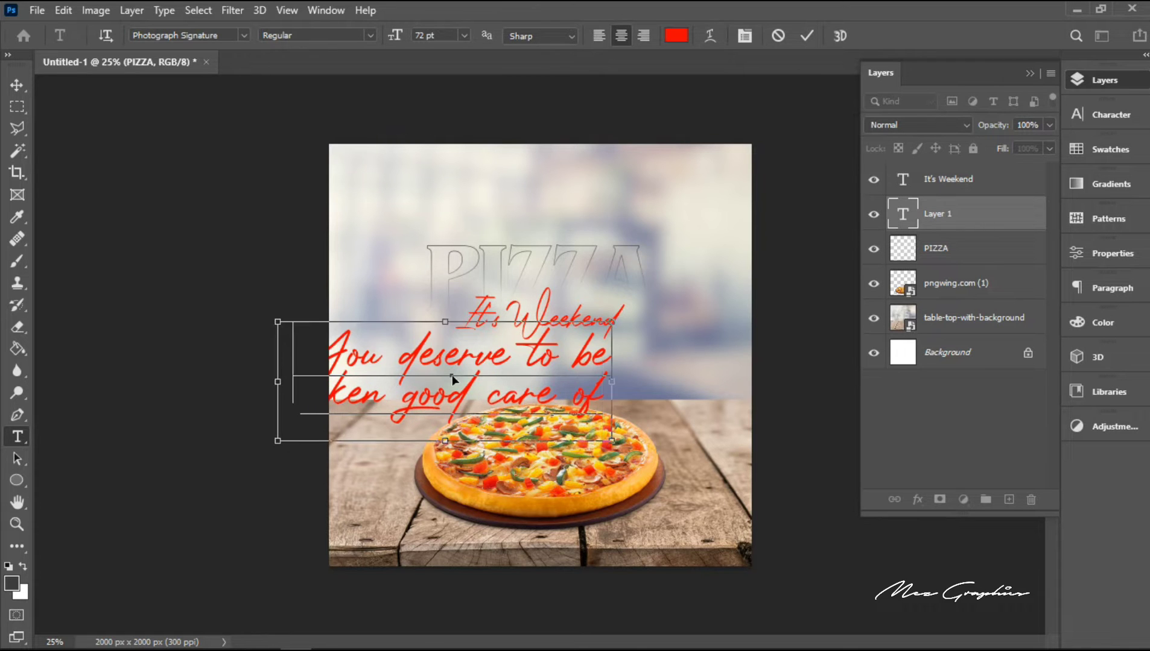
Step: Set the whole two-line tagline in the Sequel Sans font with the Semi Bold Obl Body style
key("ctrl+a")
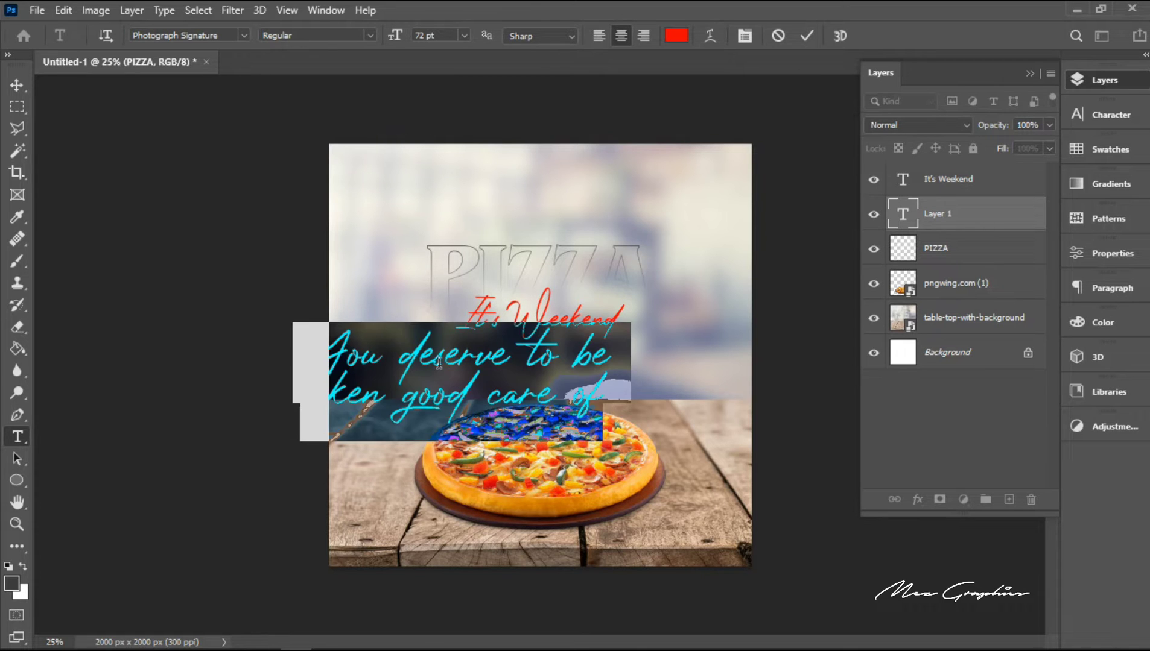
left_click(173, 34)
type("a")
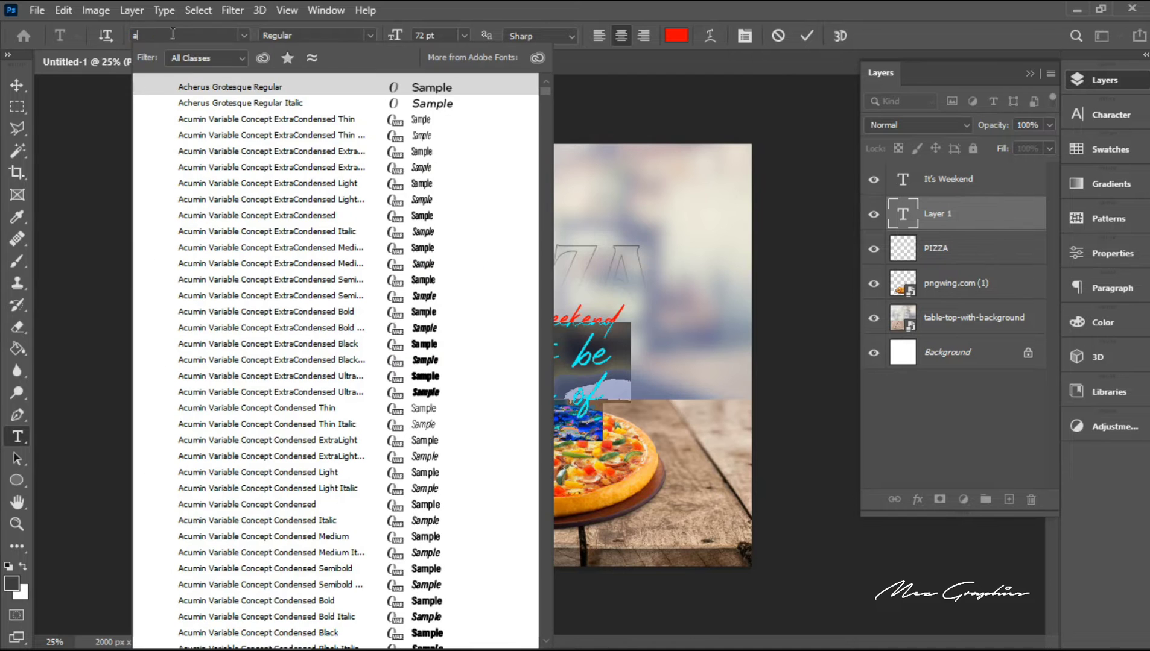
type("ll")
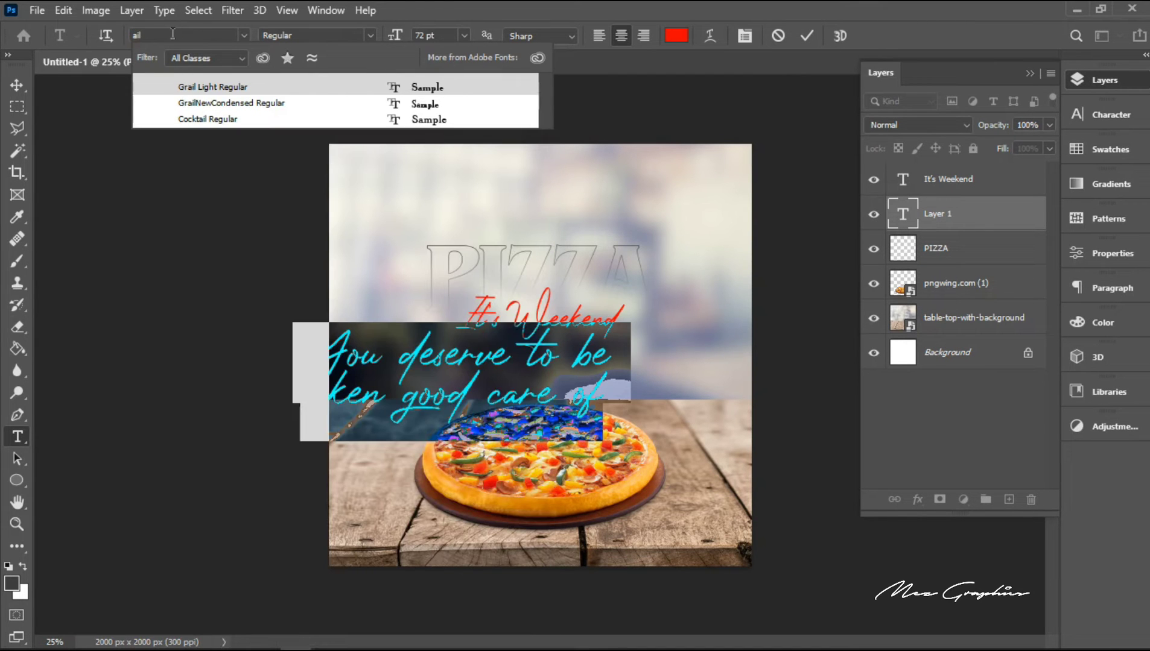
key("BackSpace")
key("BackSpace")
key("BackSpace")
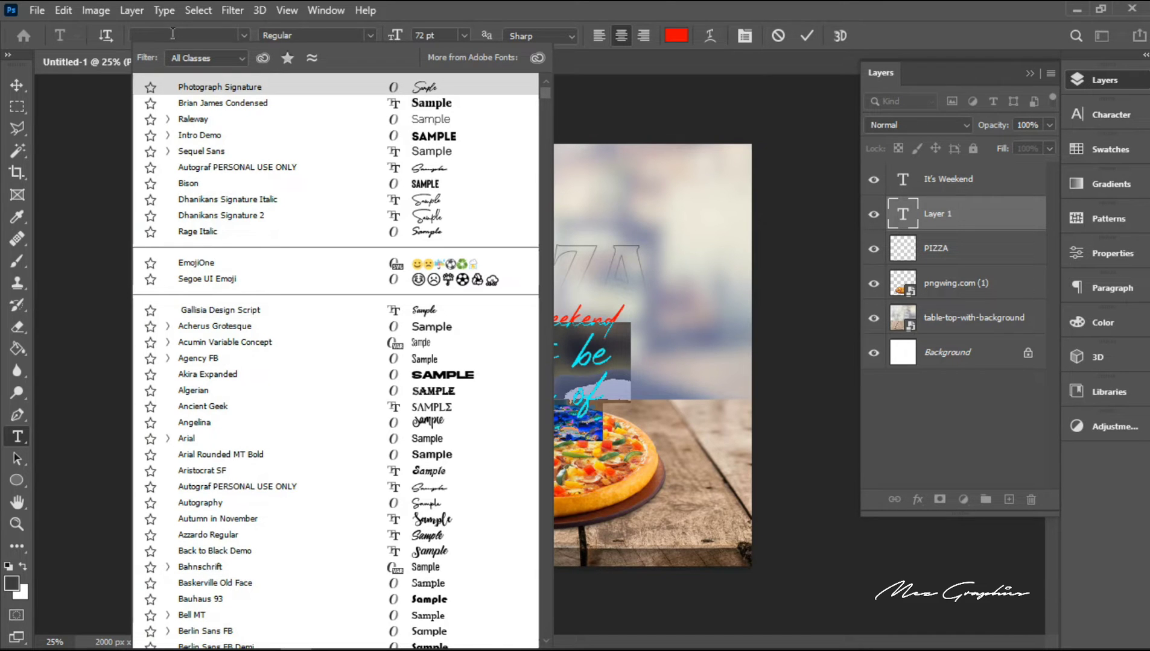
type("seq")
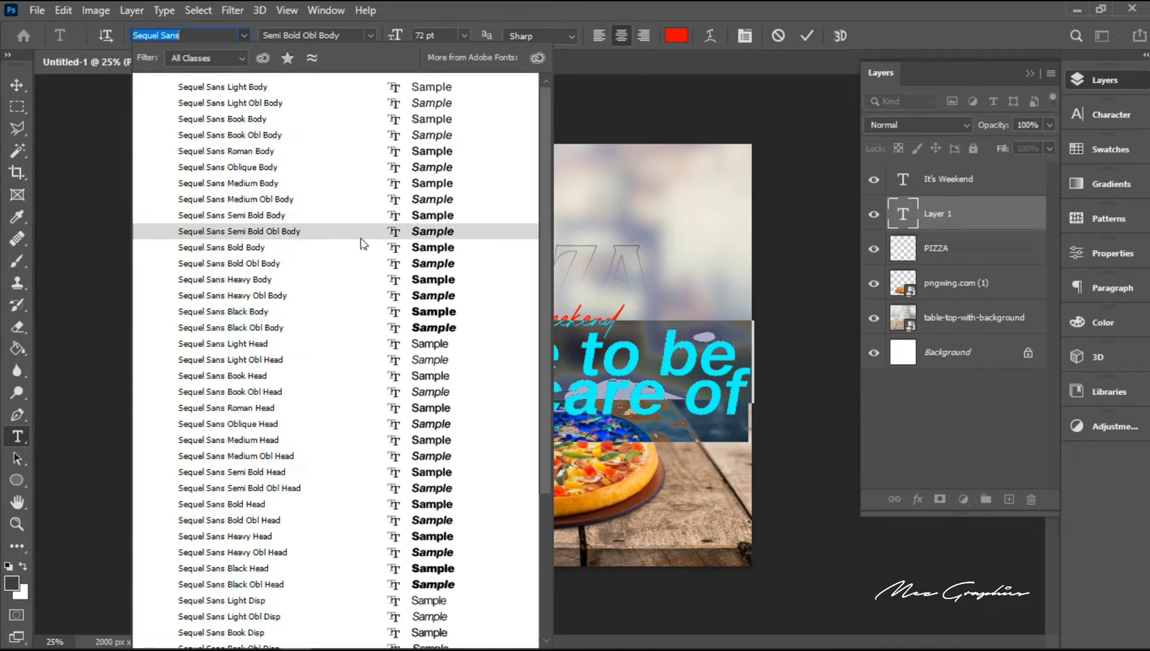
key("Escape")
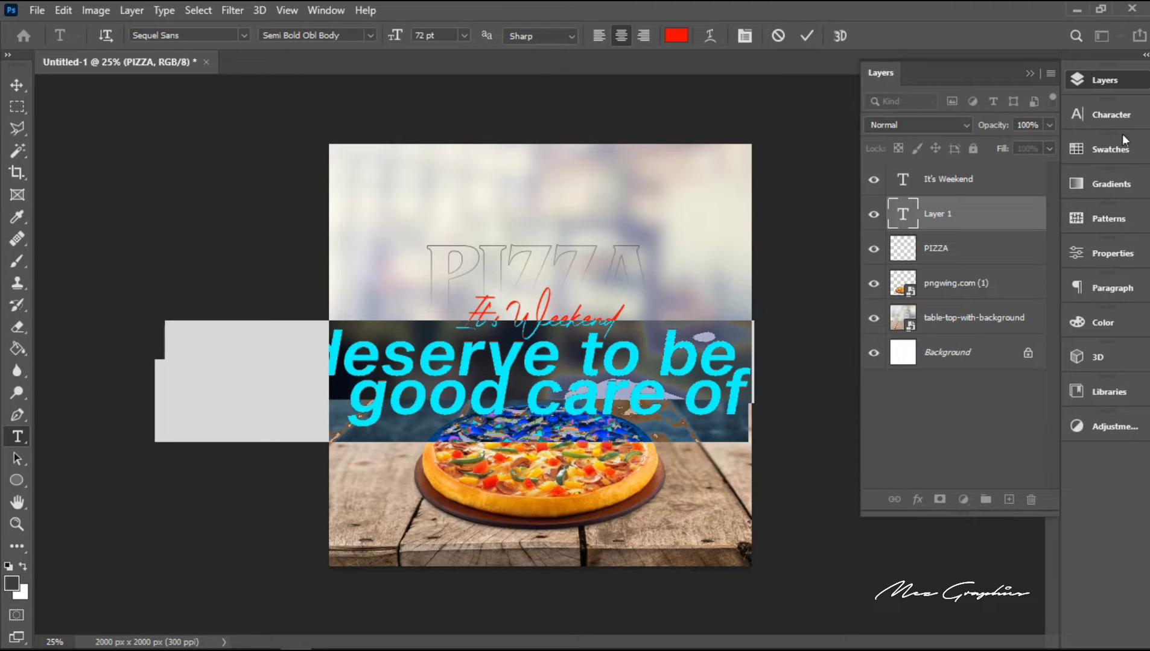
Step: Set the tagline's tracking to -75 and its leading to 60 pt
left_click(1113, 117)
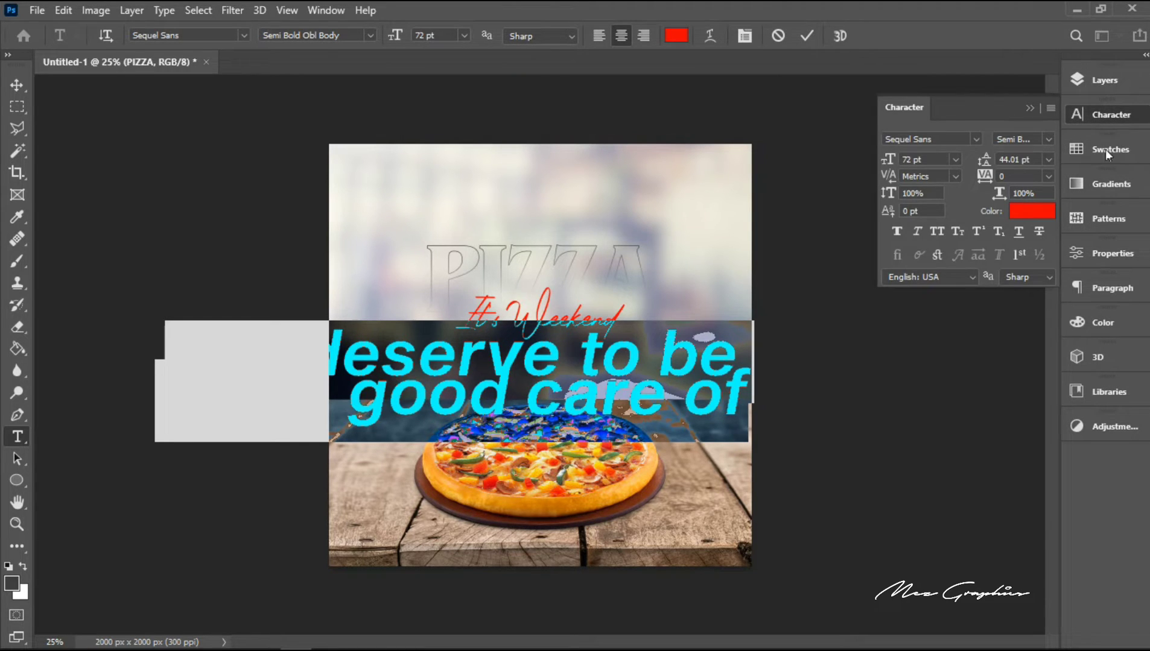
left_click(1049, 176)
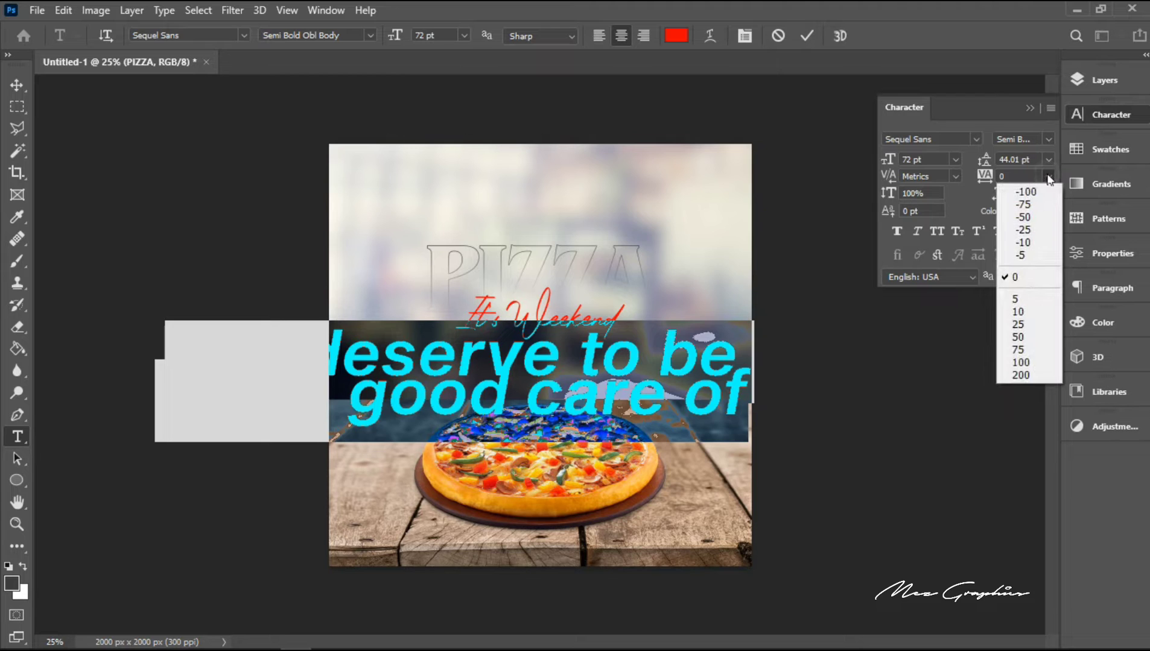
left_click(1032, 205)
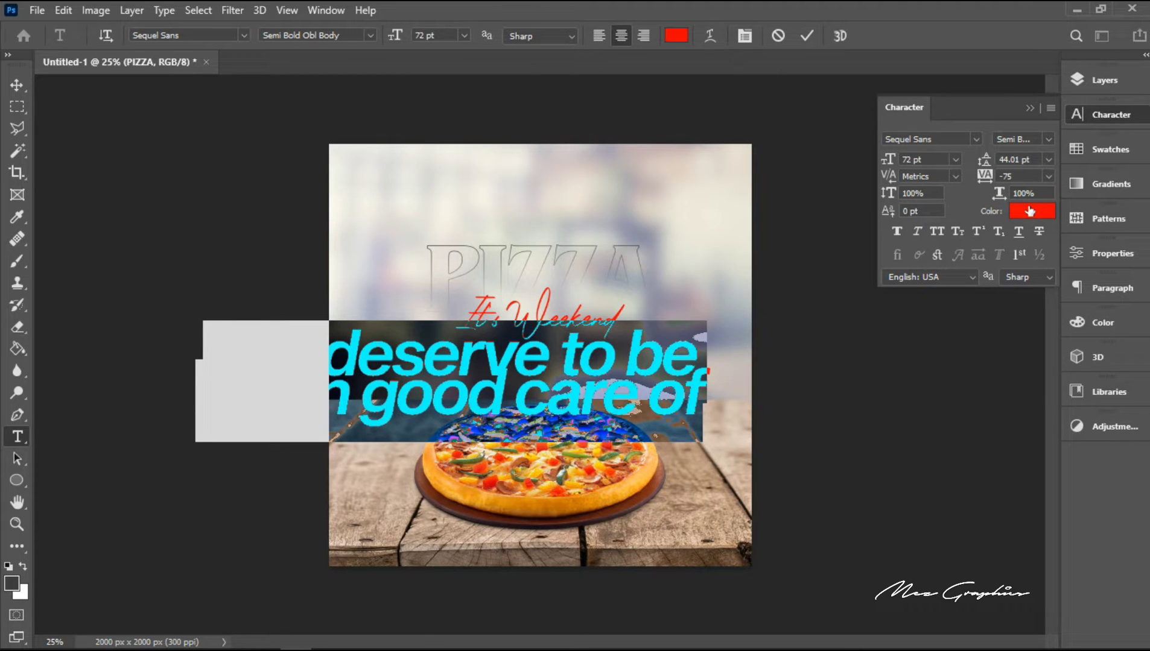
left_click(1048, 160)
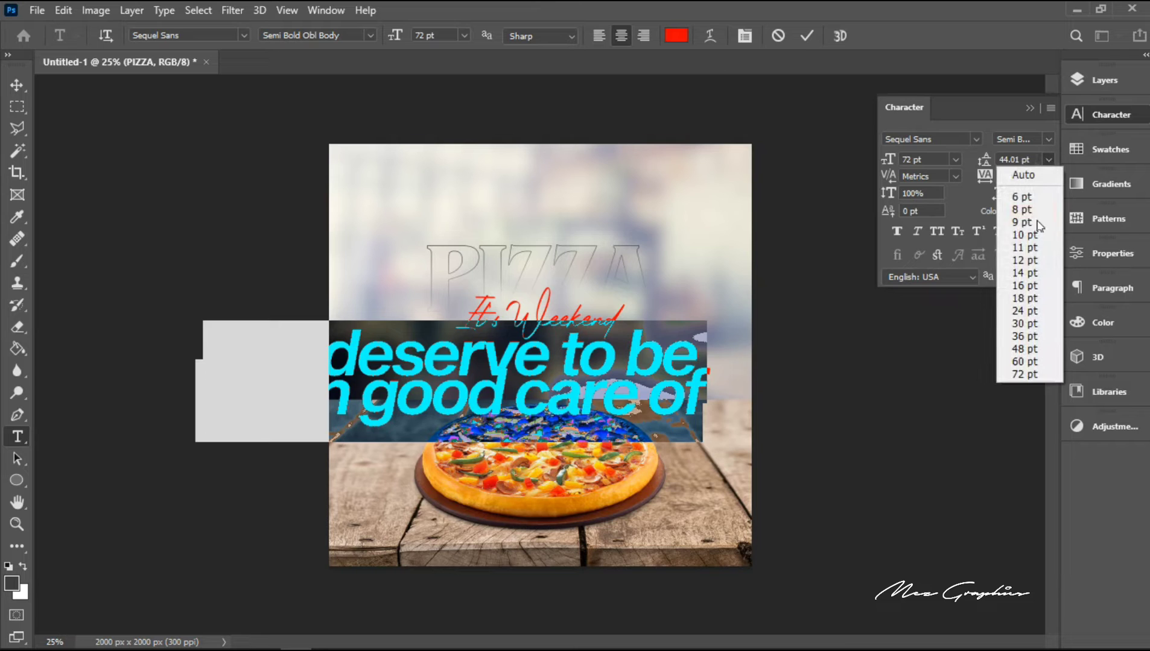
left_click(1024, 348)
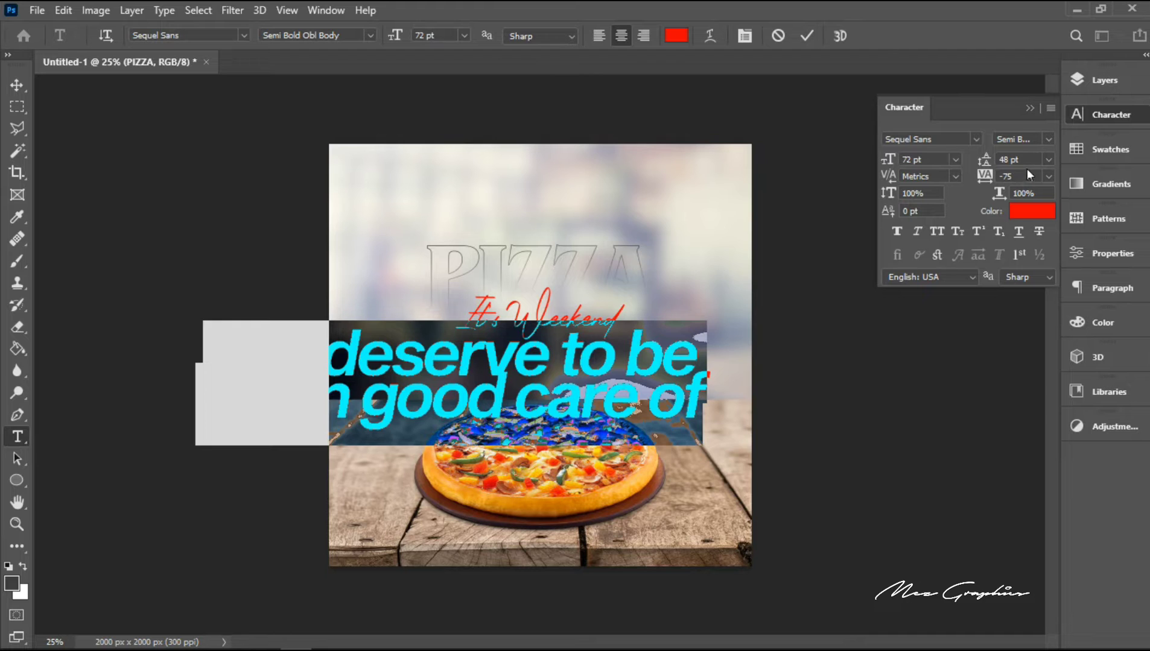
left_click_drag(1026, 161, 995, 161)
type("60")
key("Return")
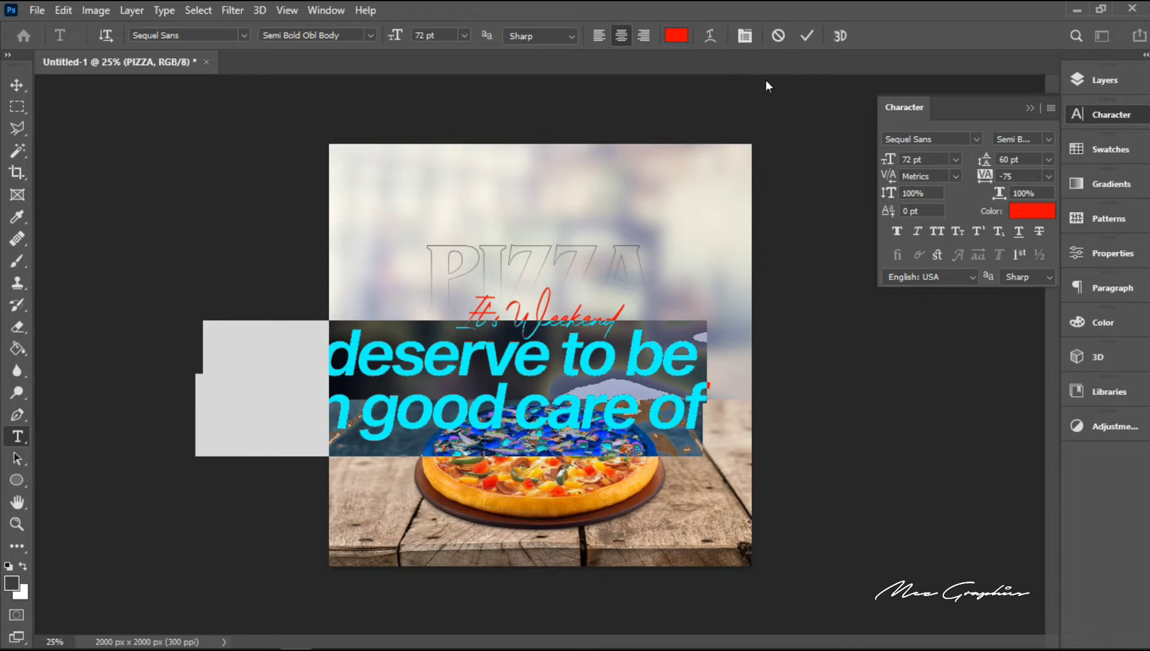
Step: Colour the tagline text black (000000)
left_click(675, 36)
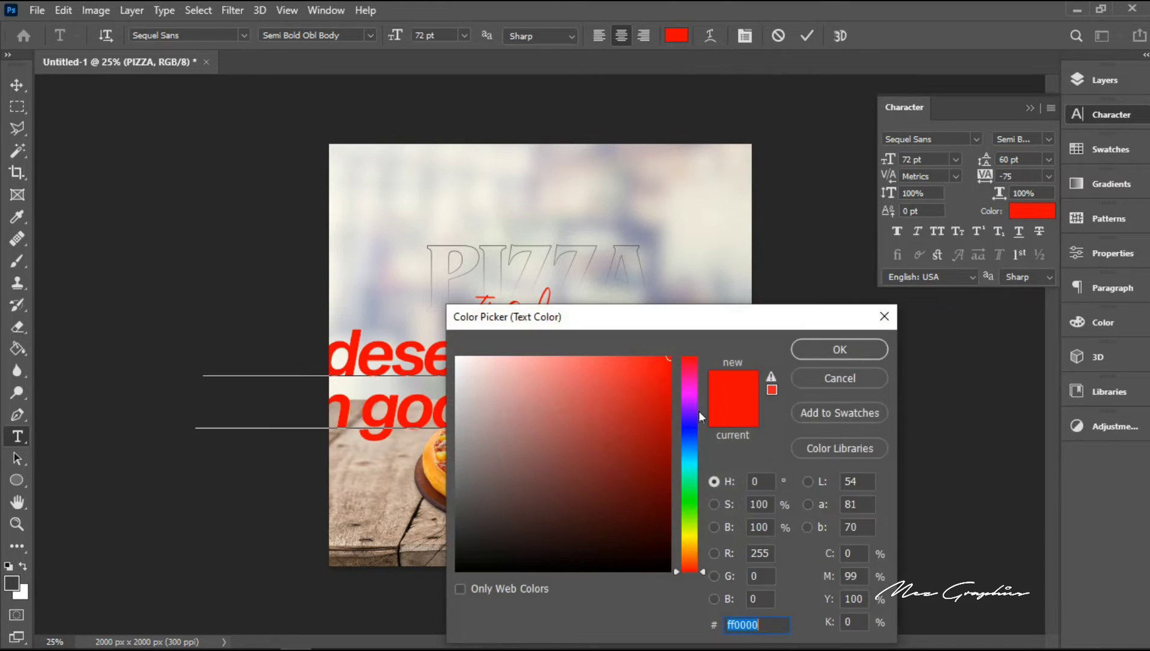
type("000000")
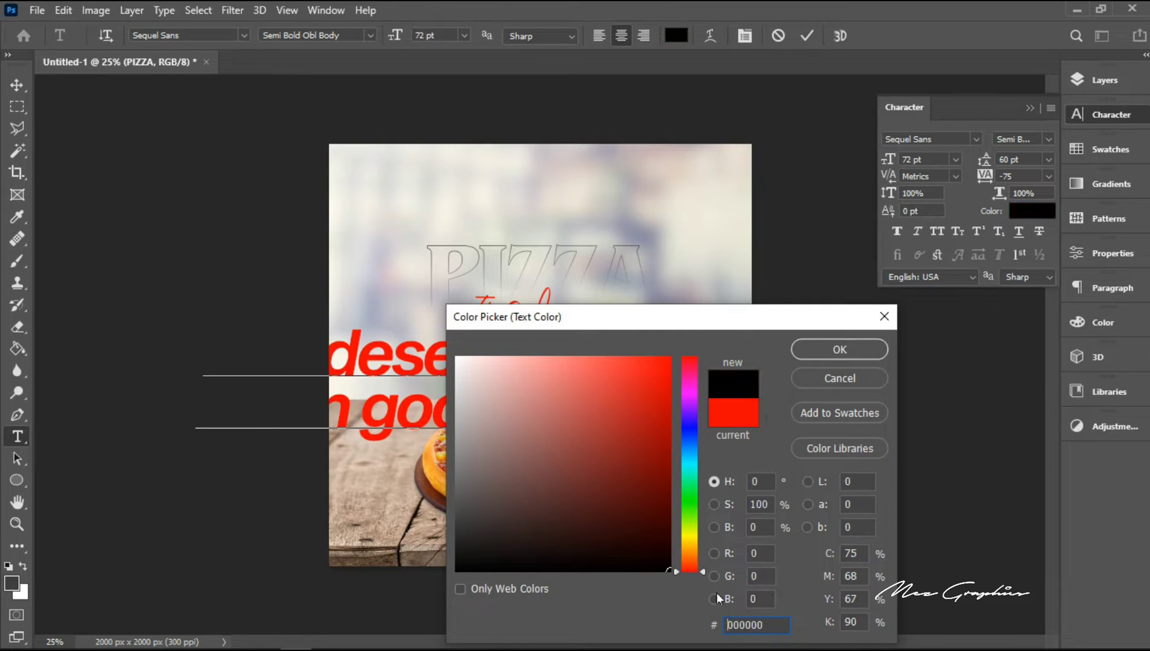
left_click(806, 350)
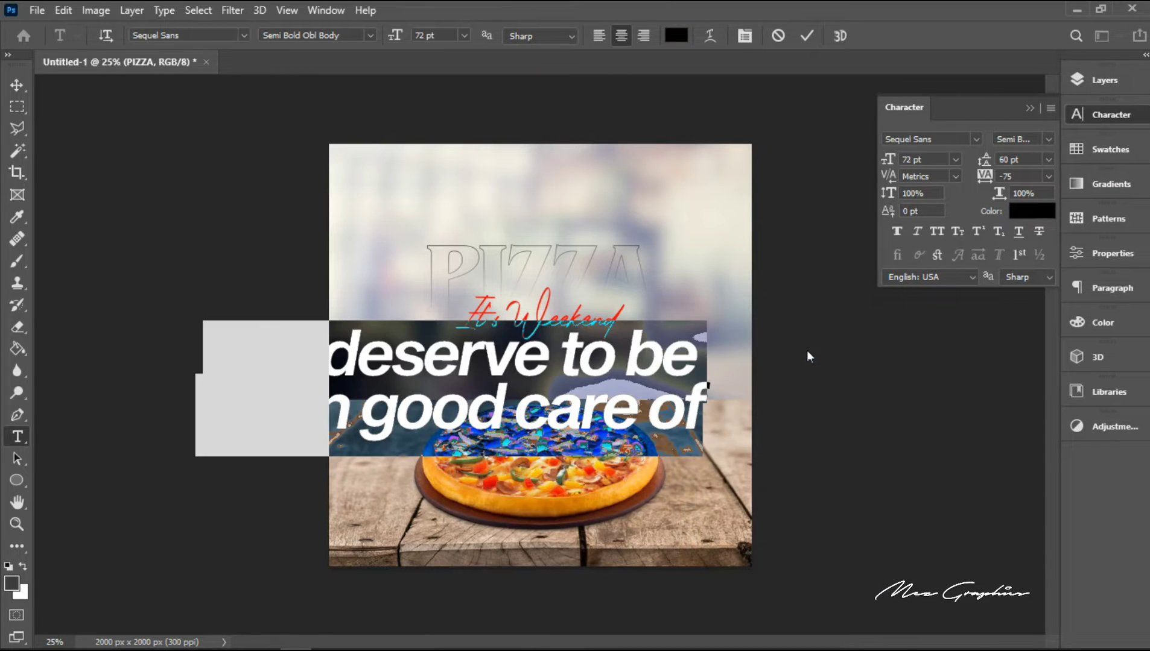
Step: Commit the tagline text and centre it horizontally on the canvas
left_click(806, 36)
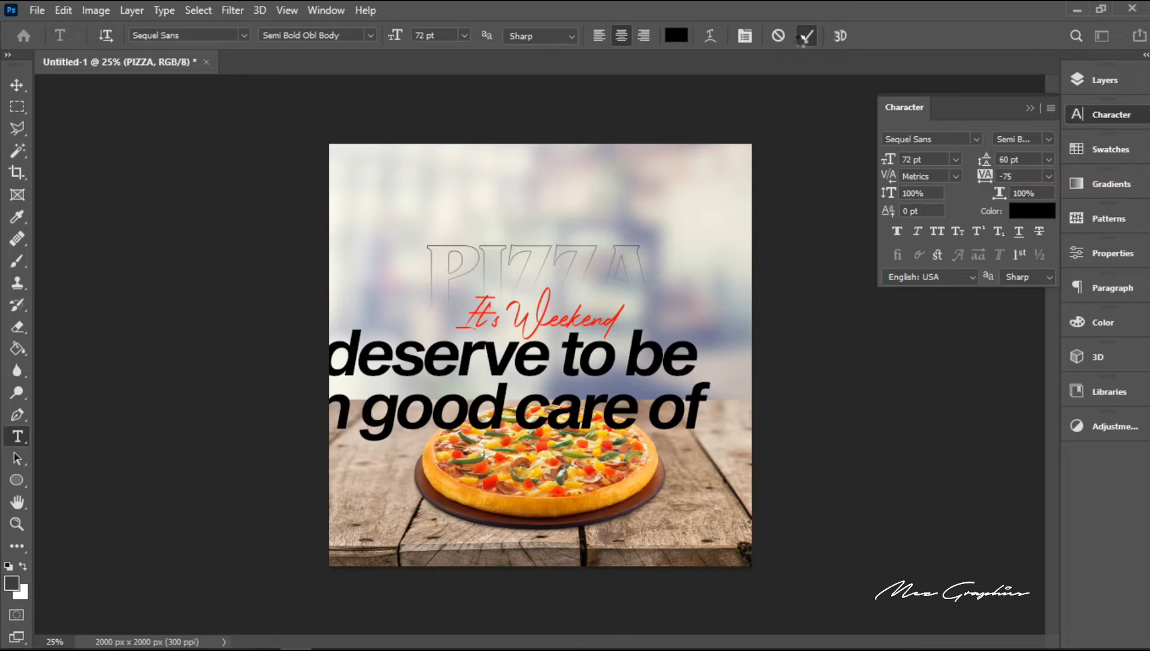
left_click(17, 86)
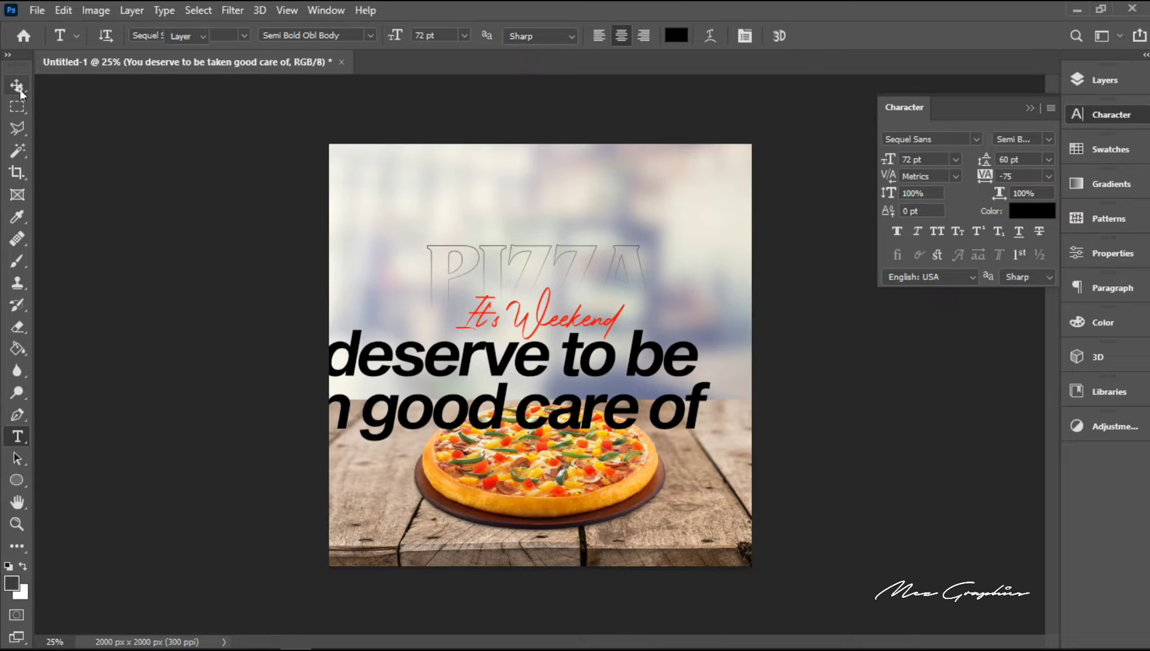
key("ctrl+a")
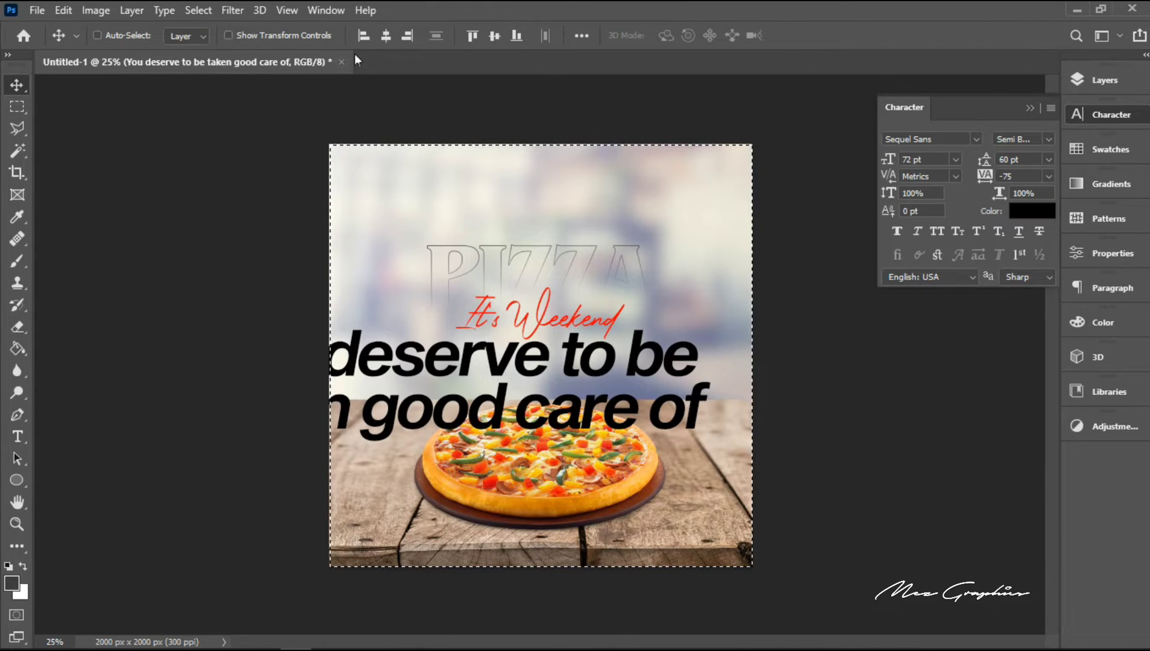
left_click(385, 40)
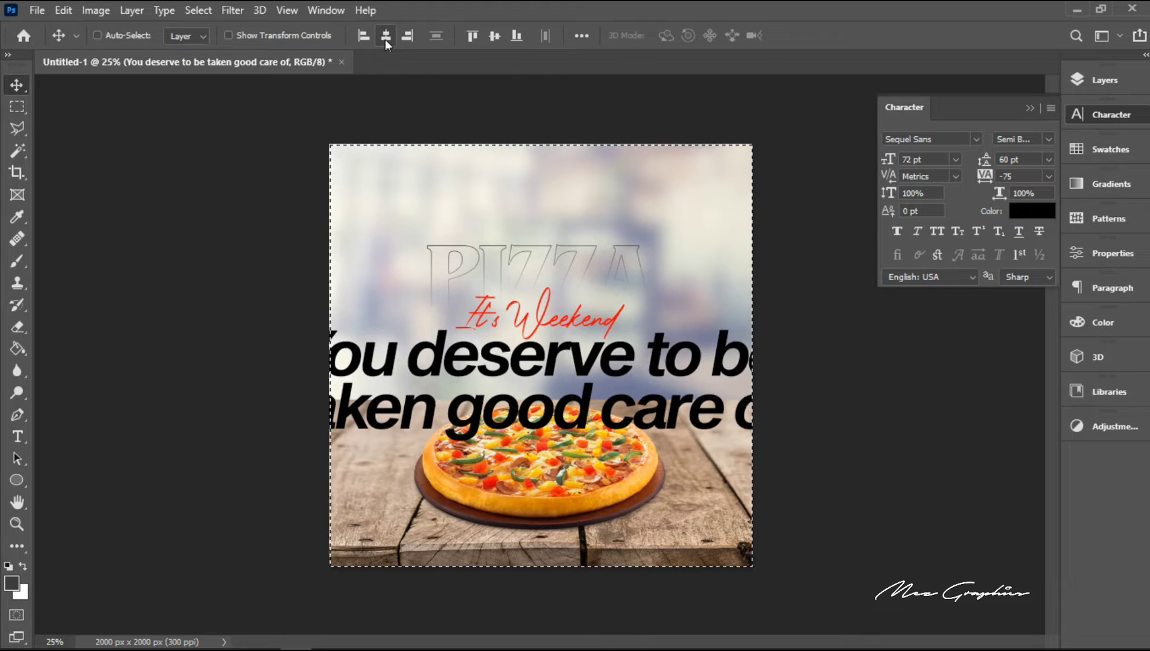
key("ctrl+d")
Step: Scale the tagline down proportionally around its centre to about 30%
key("ctrl+t")
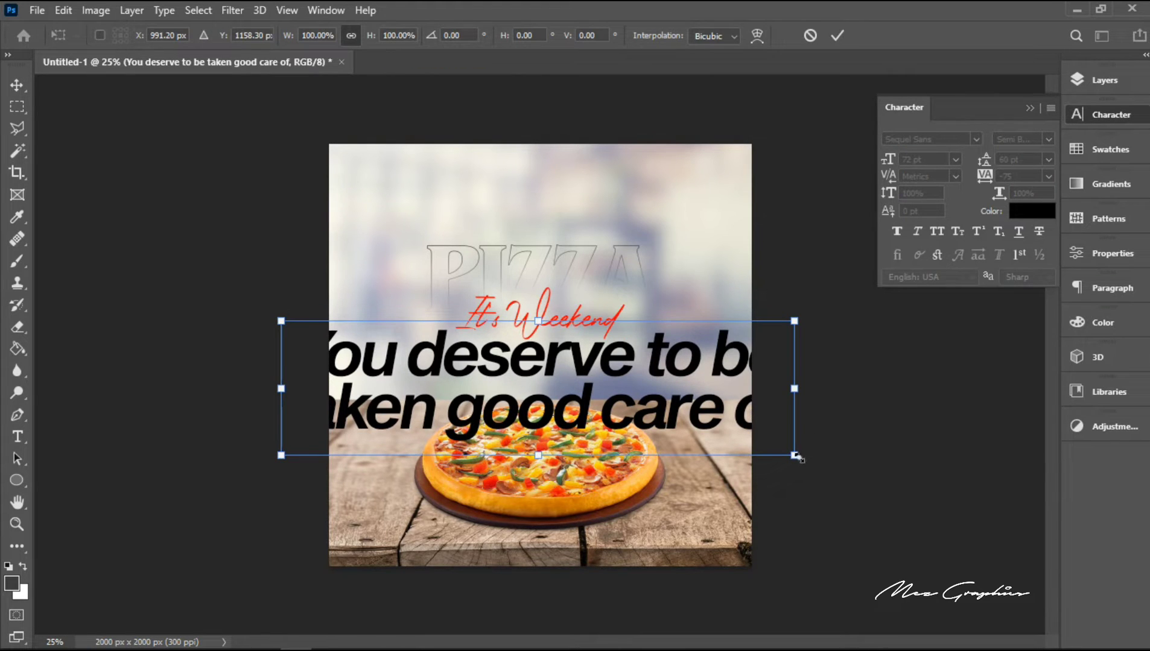
left_click_drag(795, 456, 617, 421)
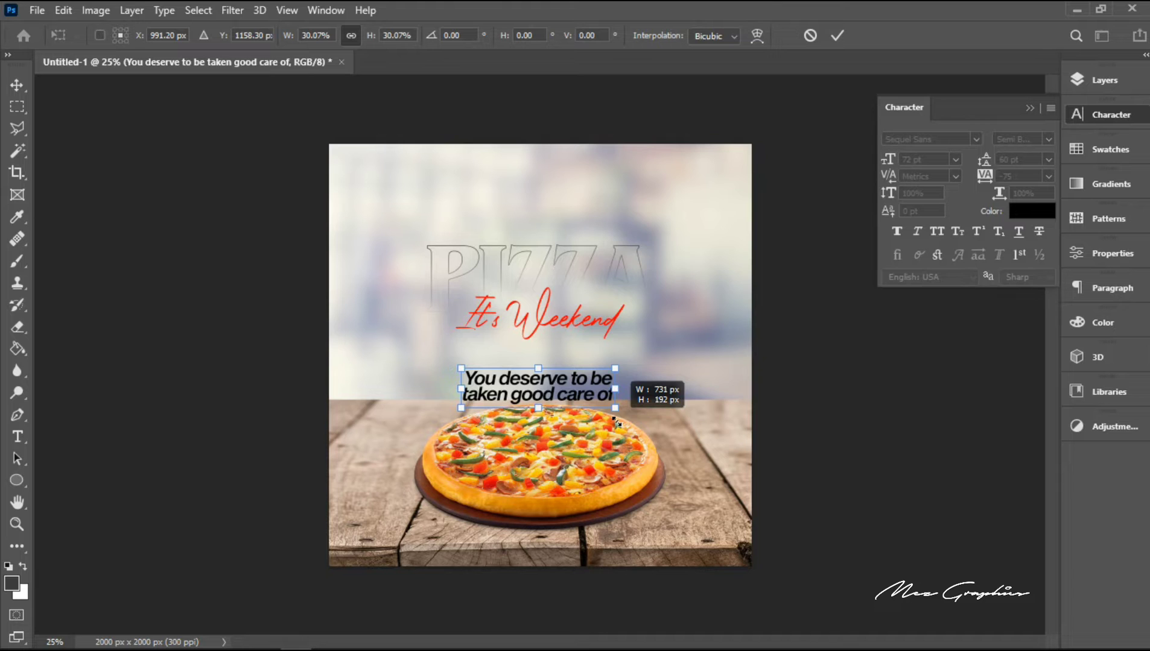
left_click_drag(616, 420, 617, 422)
key("Return")
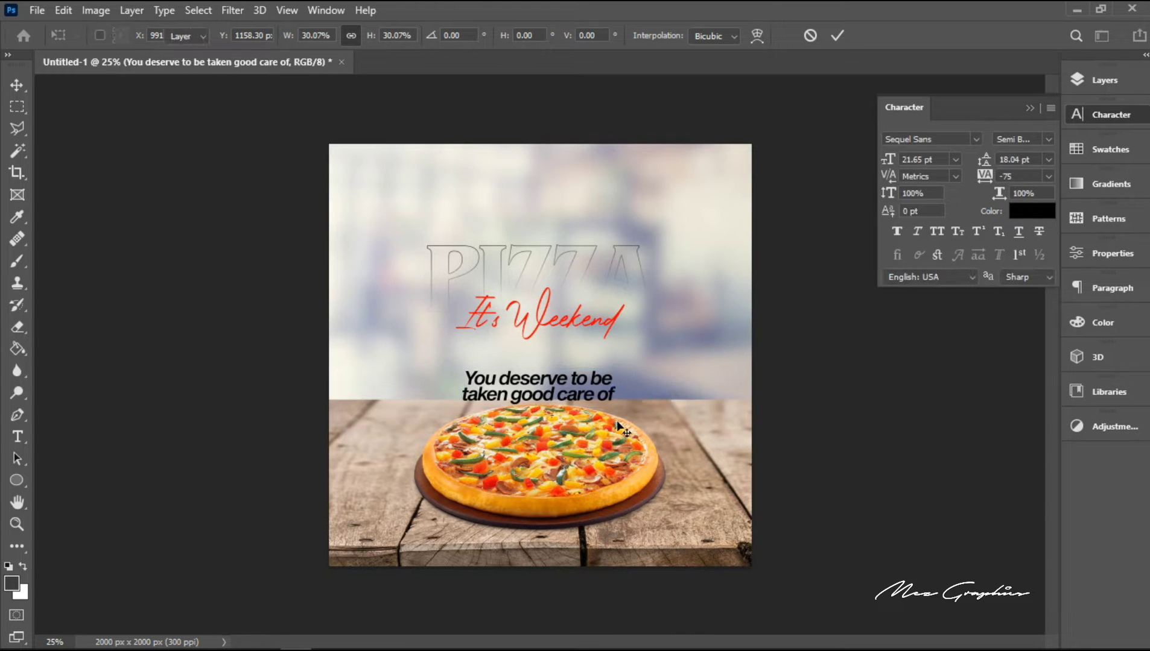
Step: Nudge the tagline up until it sits directly beneath the red "It's Weekend" script
key("shift+Up")
key("shift+Up")
key("shift+Up")
key("shift+Up")
key("shift+Up")
key("shift+Up")
key("shift+Up")
key("shift+Up")
key("shift+Up")
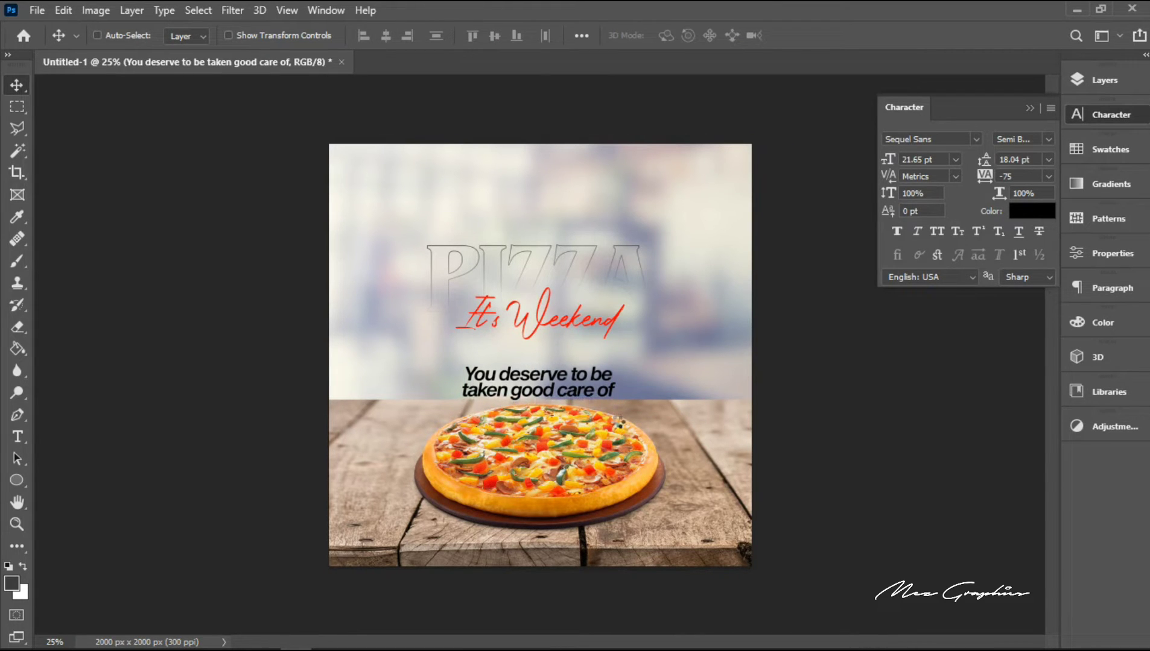
key("shift+Up")
key("shift+Up")
key("shift+Up")
key("shift+Up")
key("shift+Up")
key("shift+Up")
key("shift+Up")
key("shift+Up")
key("shift+Up")
key("shift+Up")
key("shift+Up")
key("shift+Up")
key("shift+Up")
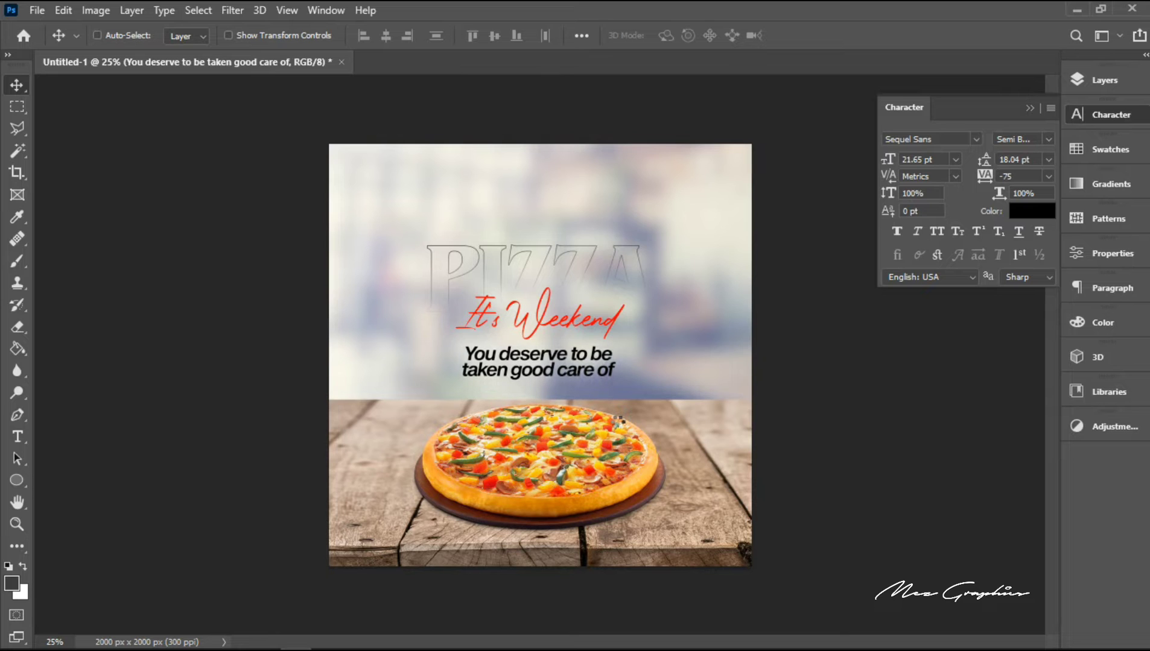
key("Up")
key("Up")
key("Up")
key("Up")
key("Up")
key("Up")
key("Up")
key("Up")
key("Up")
key("Up")
key("Up")
key("Up")
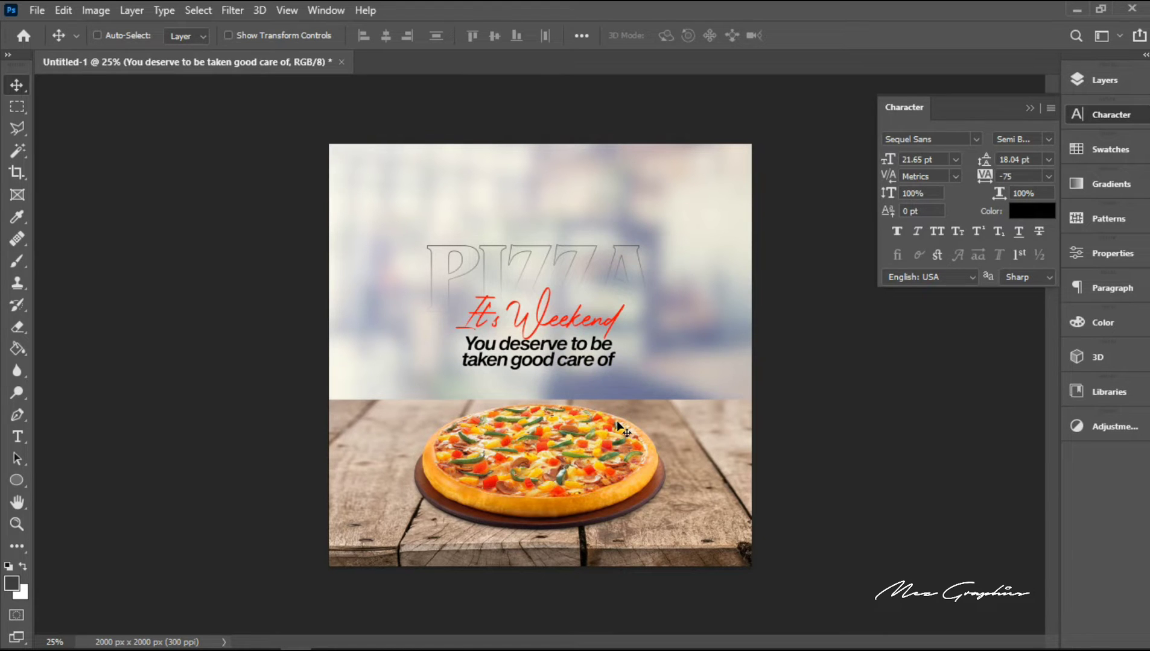
key("shift+Up")
key("shift+Up")
key("shift+Up")
key("shift+Up")
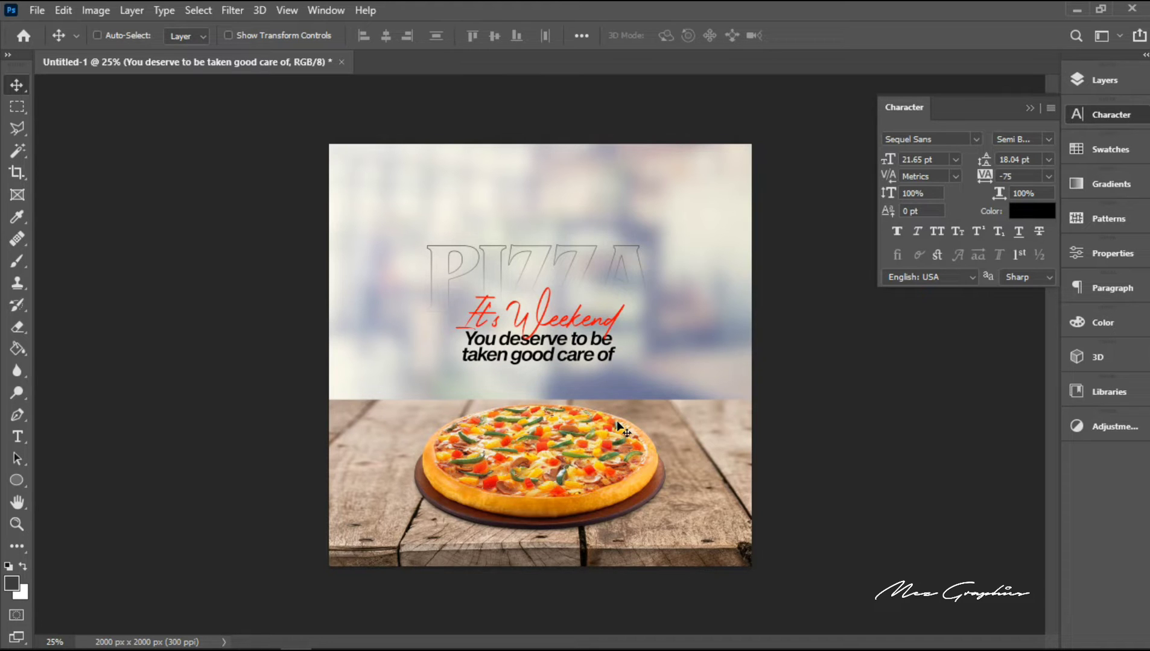
key("shift+Down")
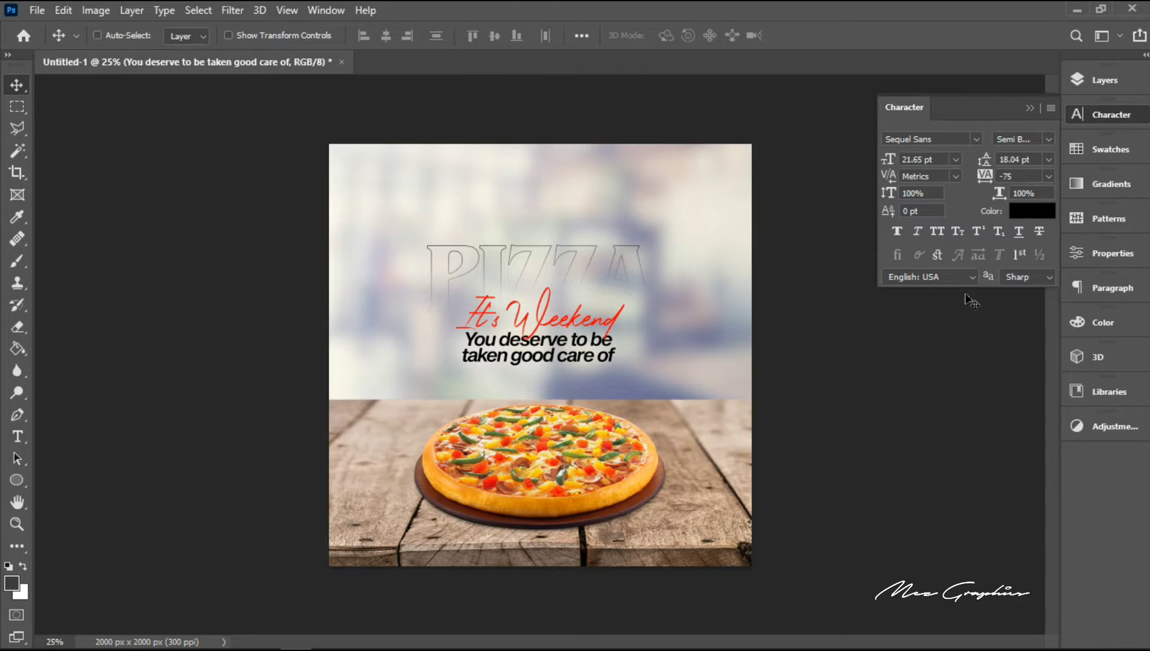
Step: Group the "It's Weekend", tagline and PIZZA layers and nudge the group slightly down
left_click(1095, 83)
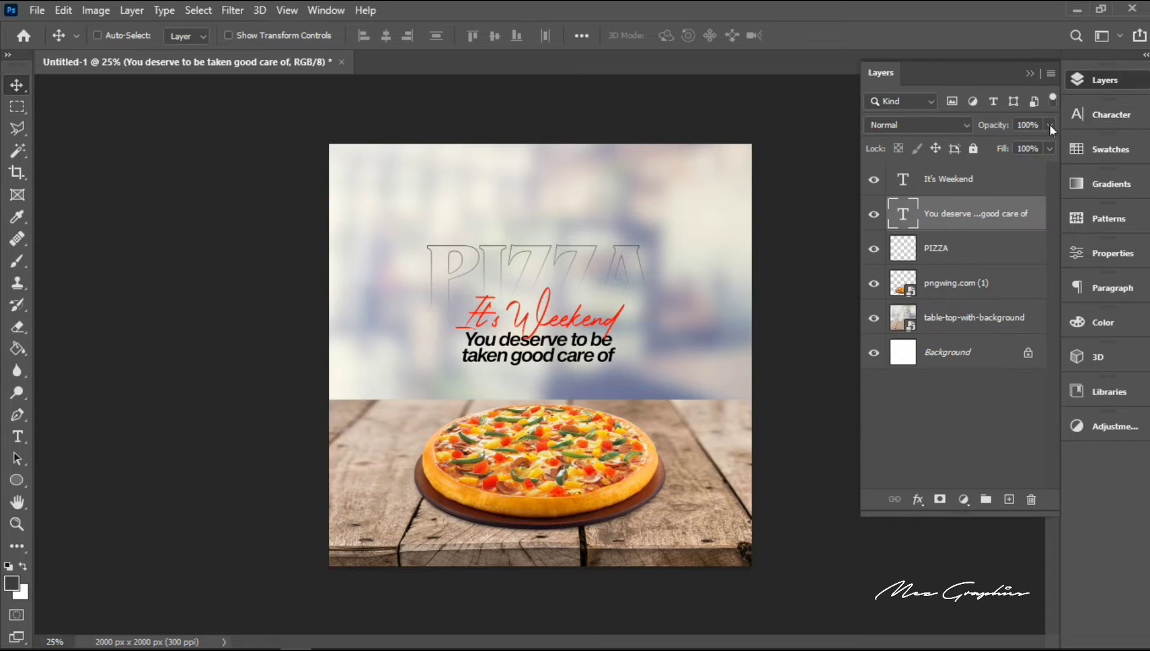
key("ctrl")
left_click(970, 189, "ctrl")
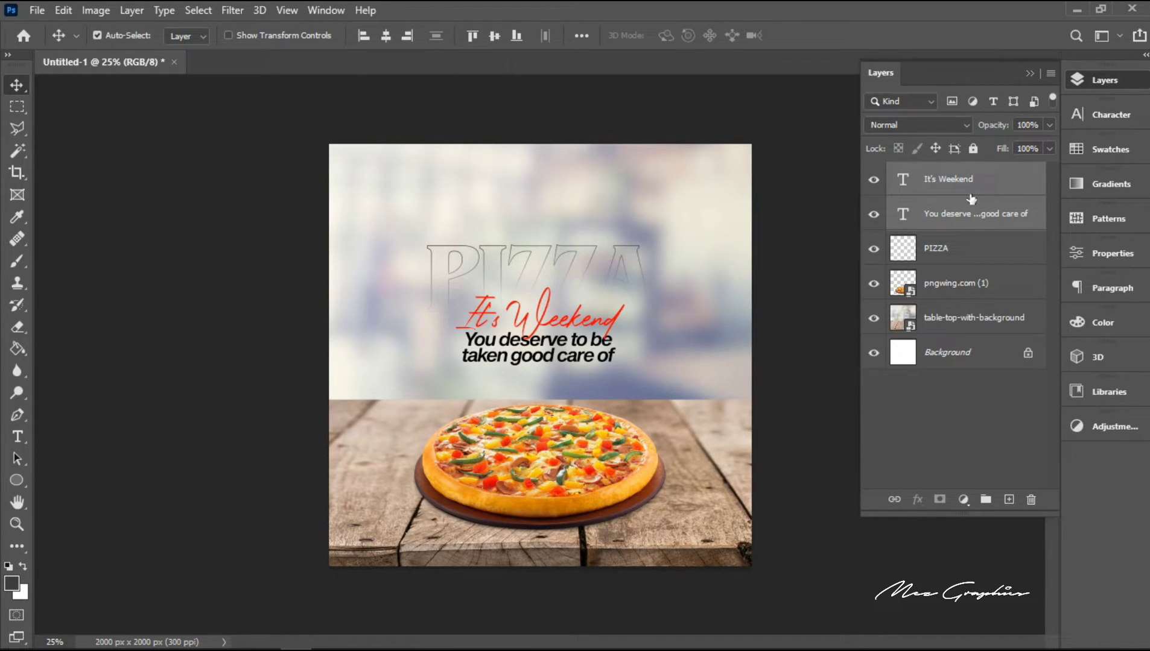
left_click(958, 253, "ctrl")
key("ctrl+g")
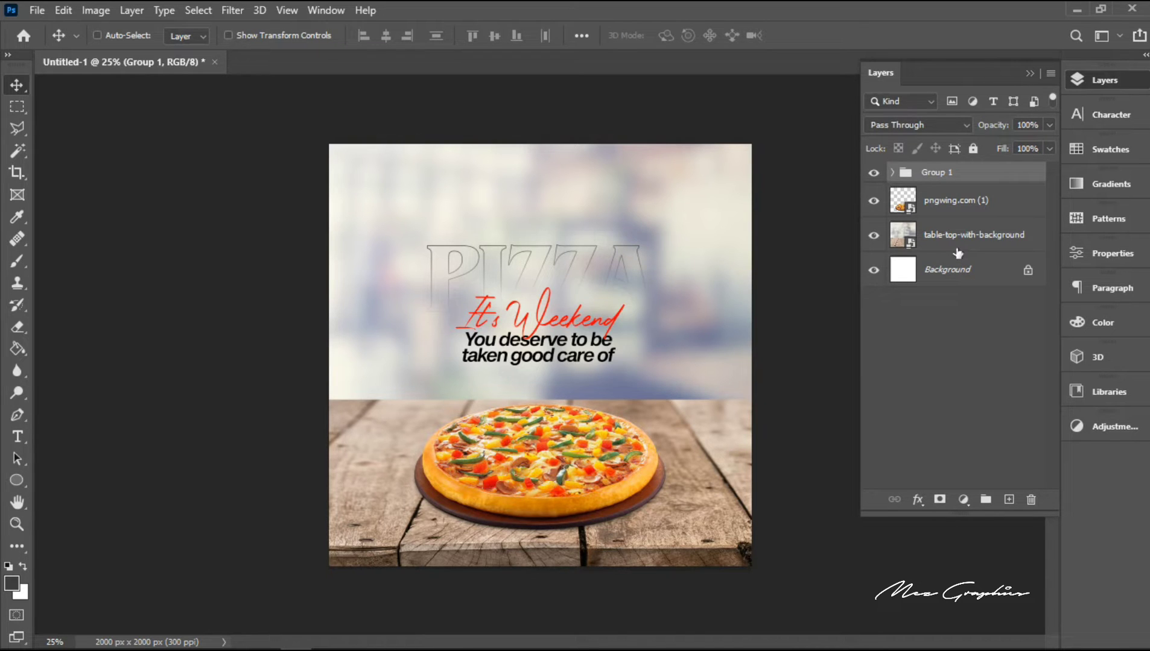
key("shift+Down")
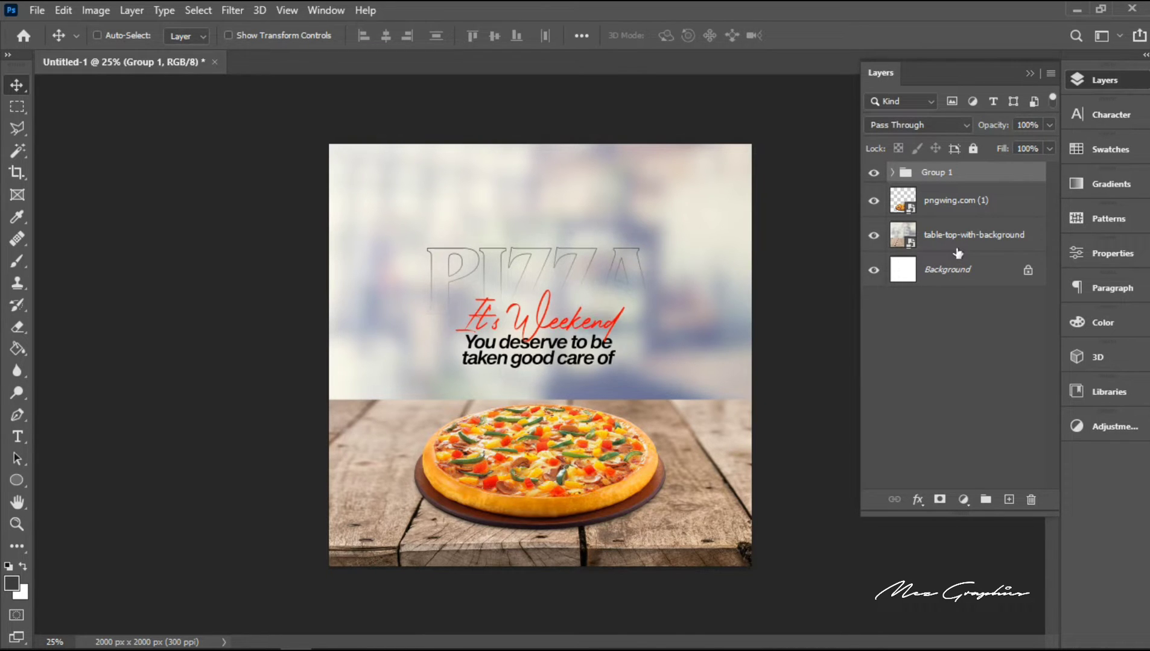
Step: Move the table-top background up so the table's back edge lies just below the tagline while the canvas stays fully covered
left_click(925, 243)
key("shift+Up")
key("shift+Up")
key("shift+Up")
key("shift+Up")
key("shift+Up")
key("shift+Up")
key("shift+Up")
key("shift+Up")
key("shift+Up")
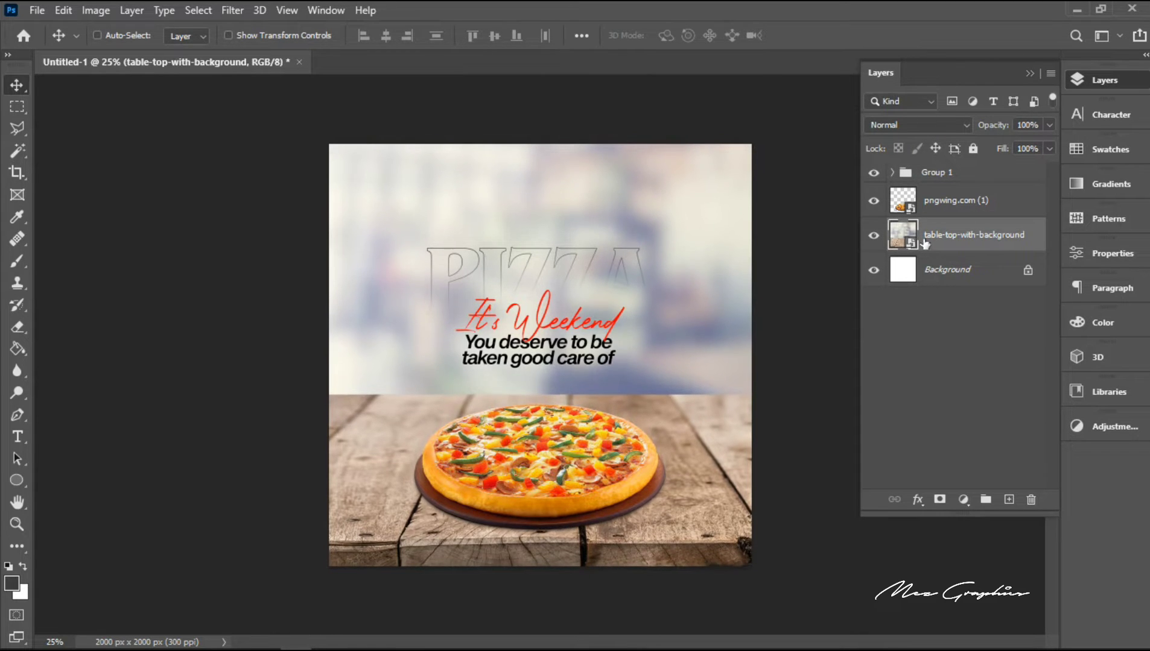
key("shift+Up")
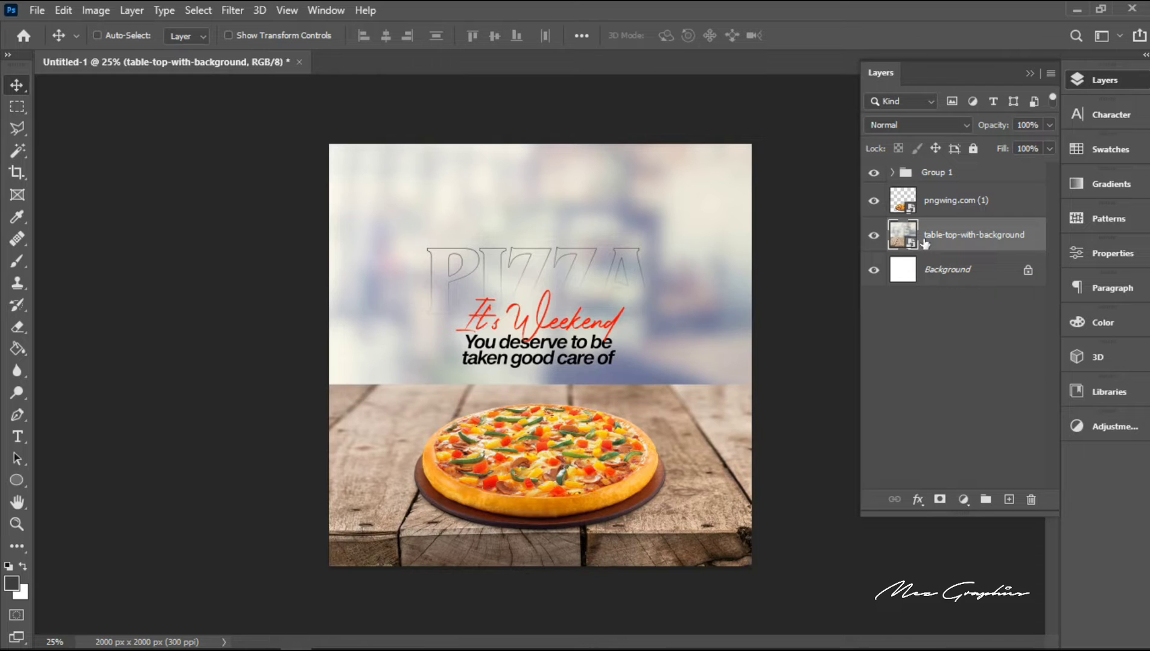
key("shift+Up")
key("shift+Up")
key("shift+Up")
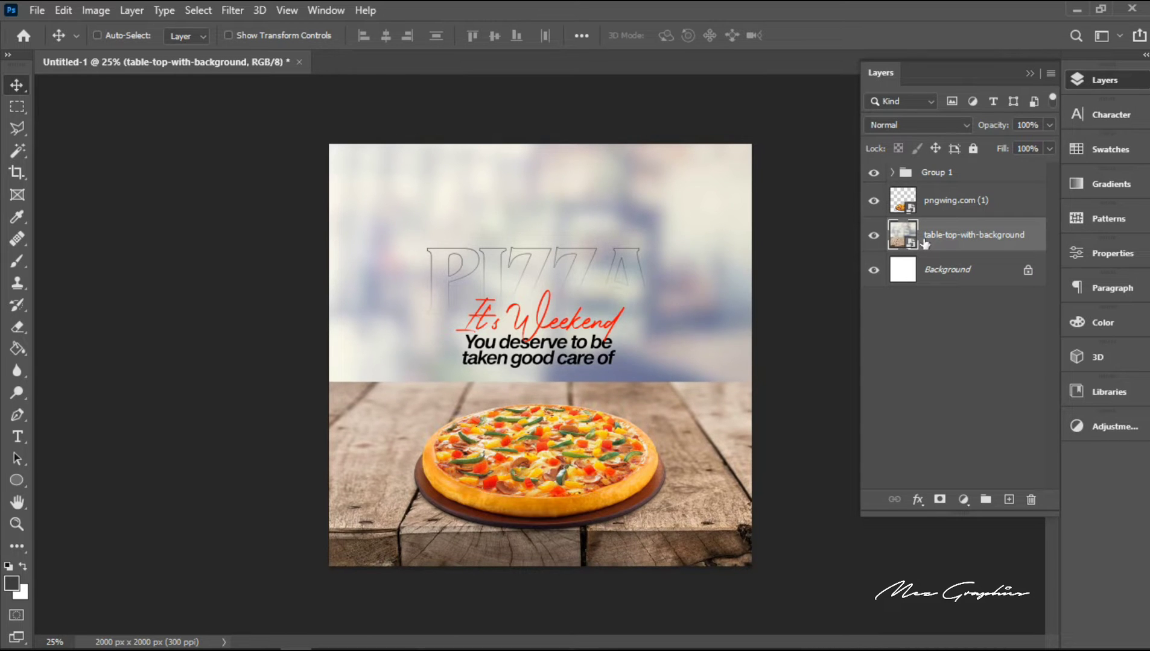
key("Down")
key("shift+Up")
key("shift+Up")
key("shift+Up")
key("shift+Up")
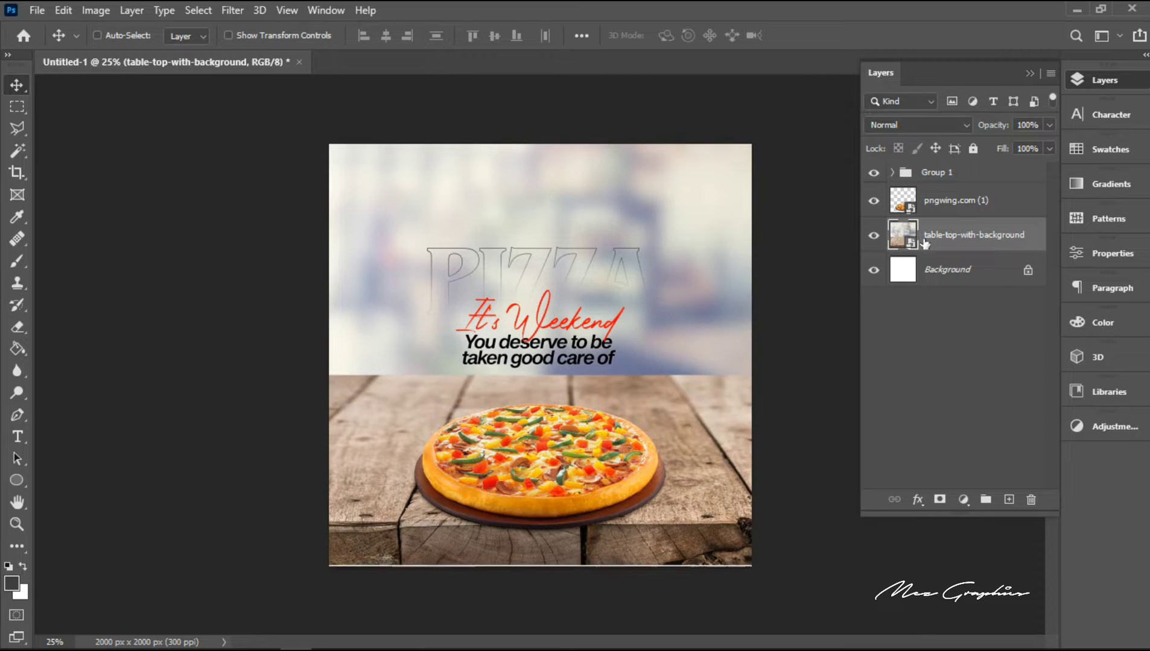
key("shift+Down")
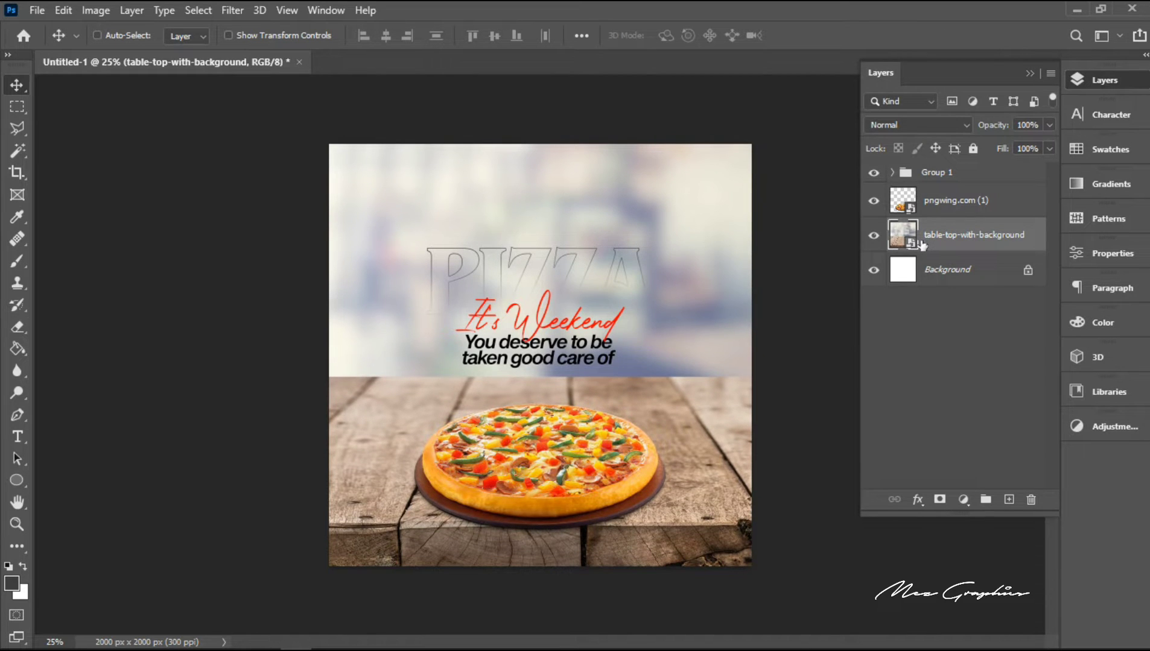
Step: Move the pizza image up so its upper rim sits just below the table's back edge
right_click(521, 464)
left_click(567, 473)
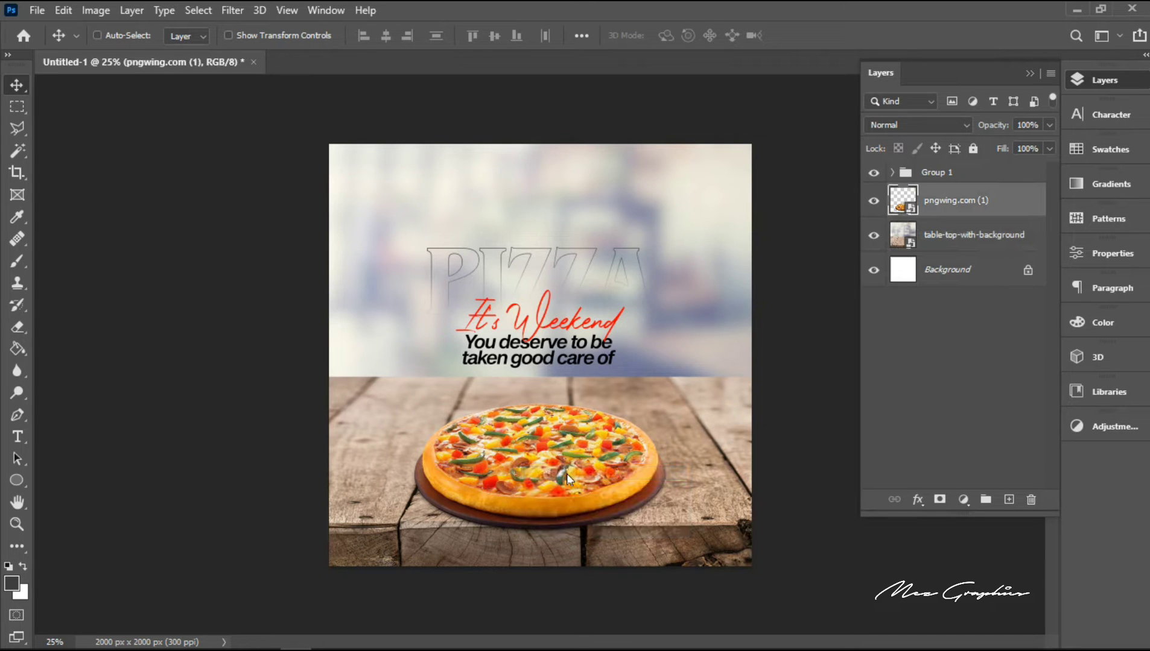
key("shift+Up")
key("shift+Up")
key("shift+Up")
key("shift+Up")
key("shift+Up")
key("shift+Up")
key("shift+Up")
key("shift+Up")
key("shift+Up")
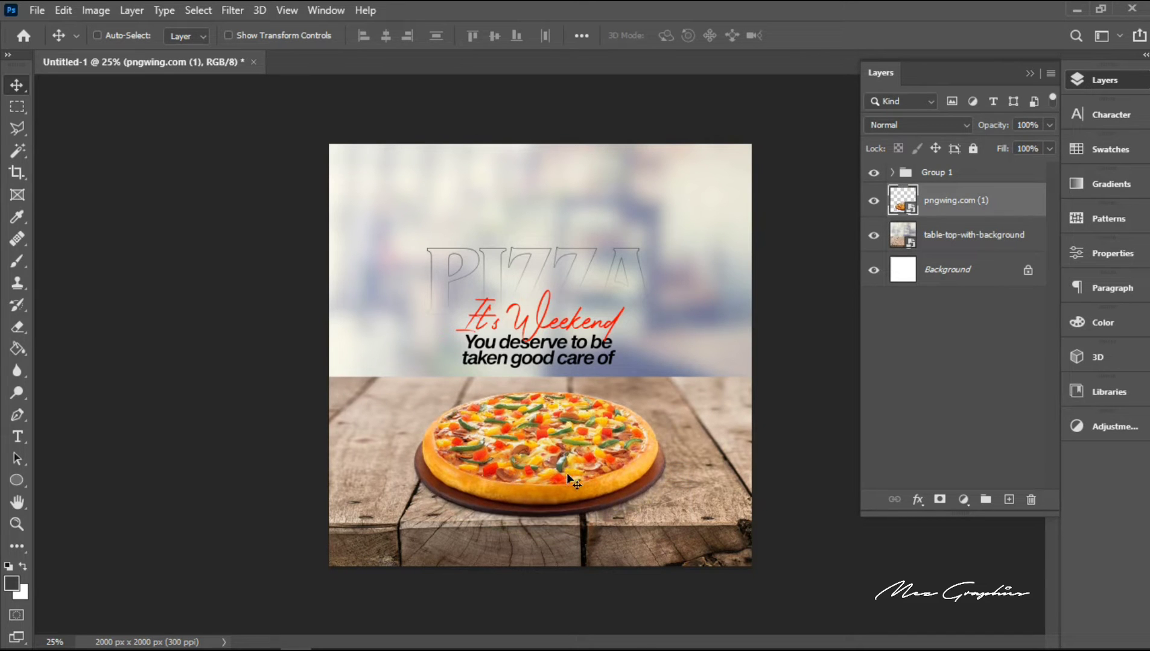
key("shift+Up")
key("shift+Up")
key("shift+Up")
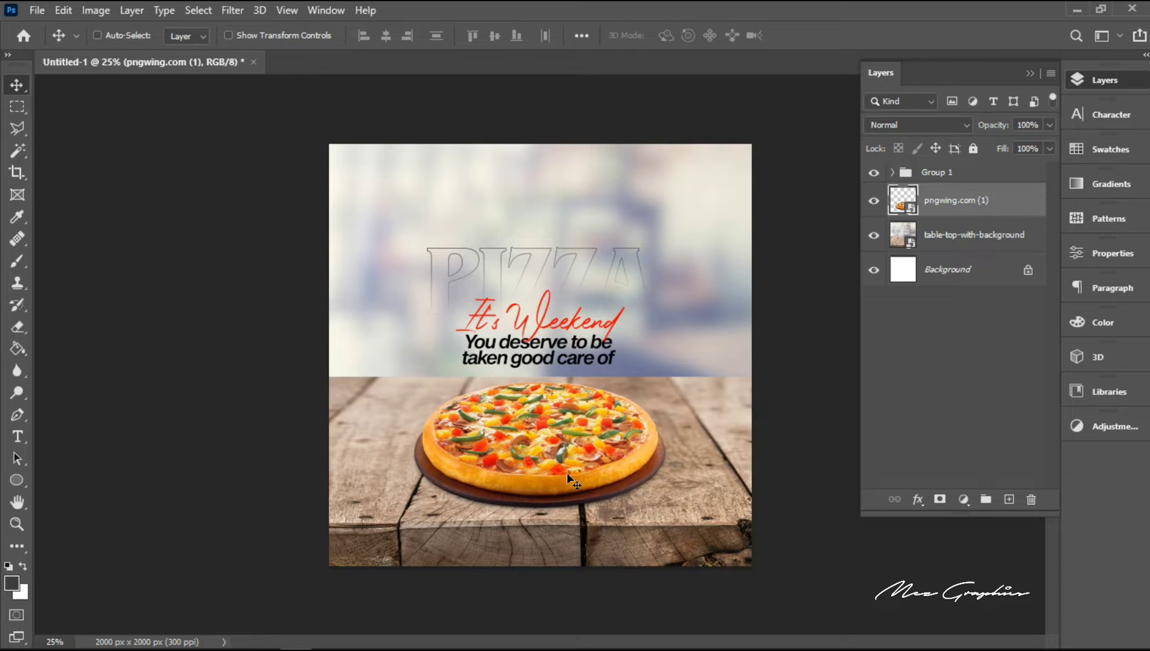
key("shift+Up")
key("Down")
key("Down")
key("Down")
key("Down")
Step: Draw a rectangle of about 436 x 108 px over the lower edge of the pizza board
left_click(23, 481)
left_click(55, 480)
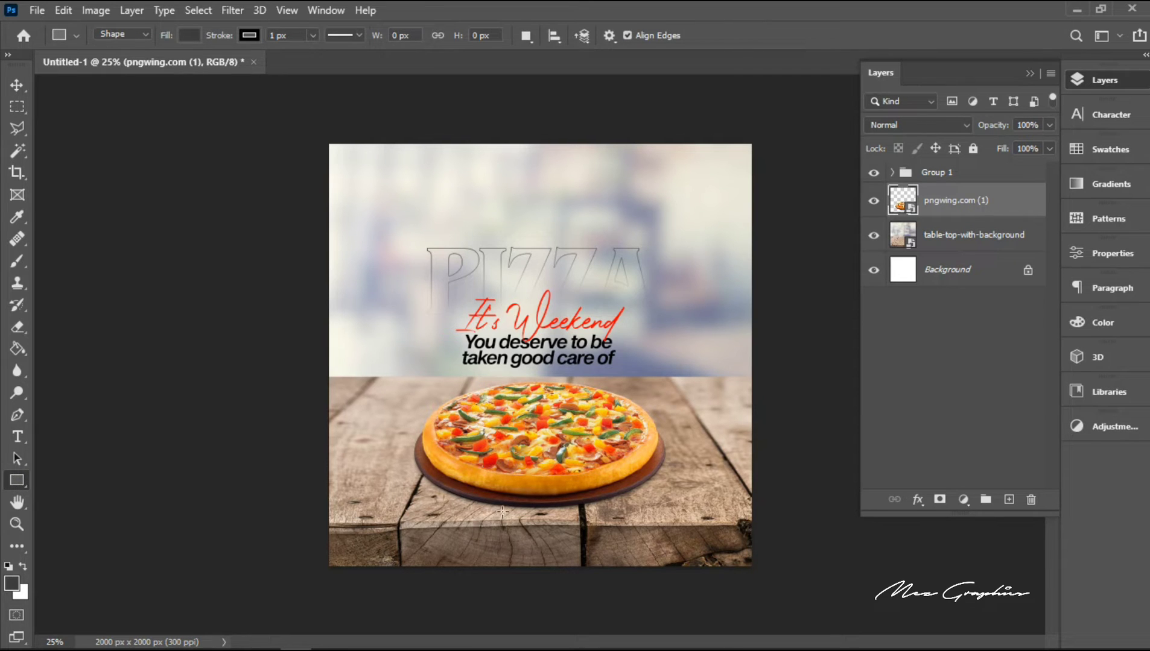
left_click_drag(502, 511, 593, 490)
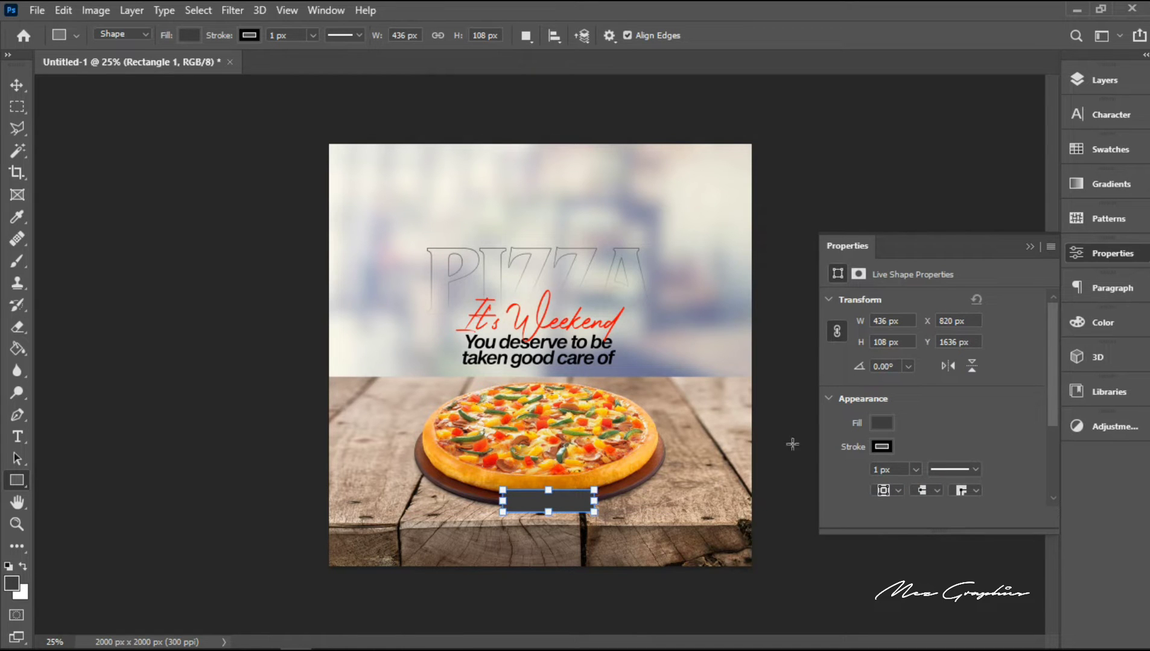
Step: Remove the rectangle's stroke and fill it with the bright yellow from the recently used colours
left_click(881, 447)
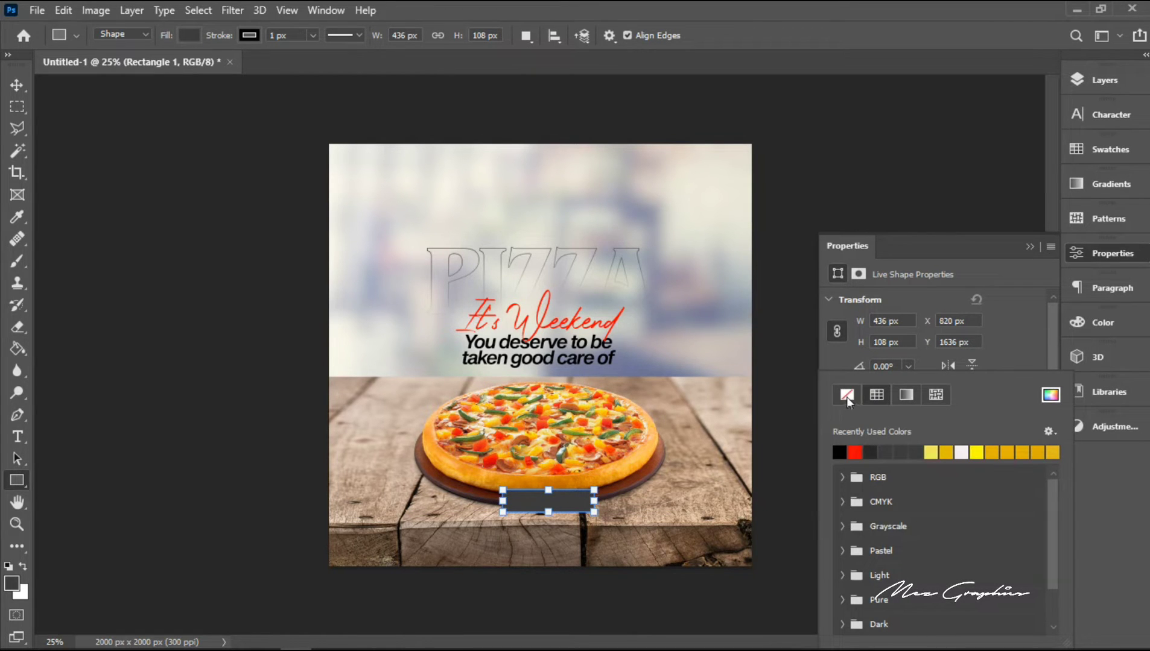
left_click(846, 395)
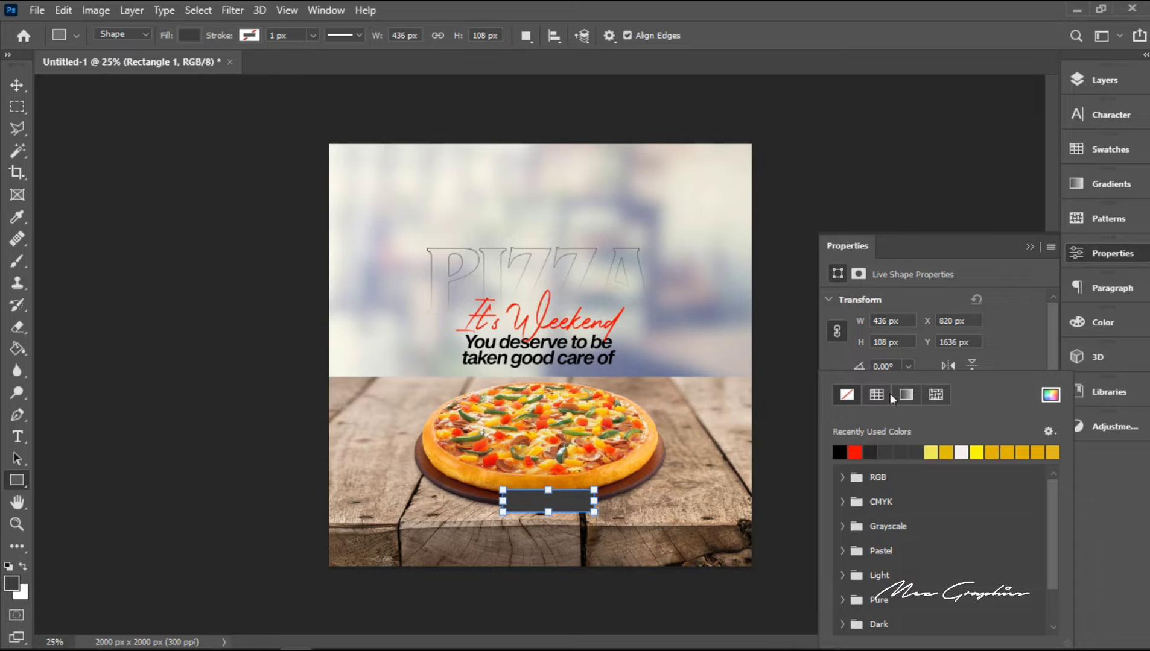
left_click(1002, 356)
left_click(881, 422)
left_click(929, 451)
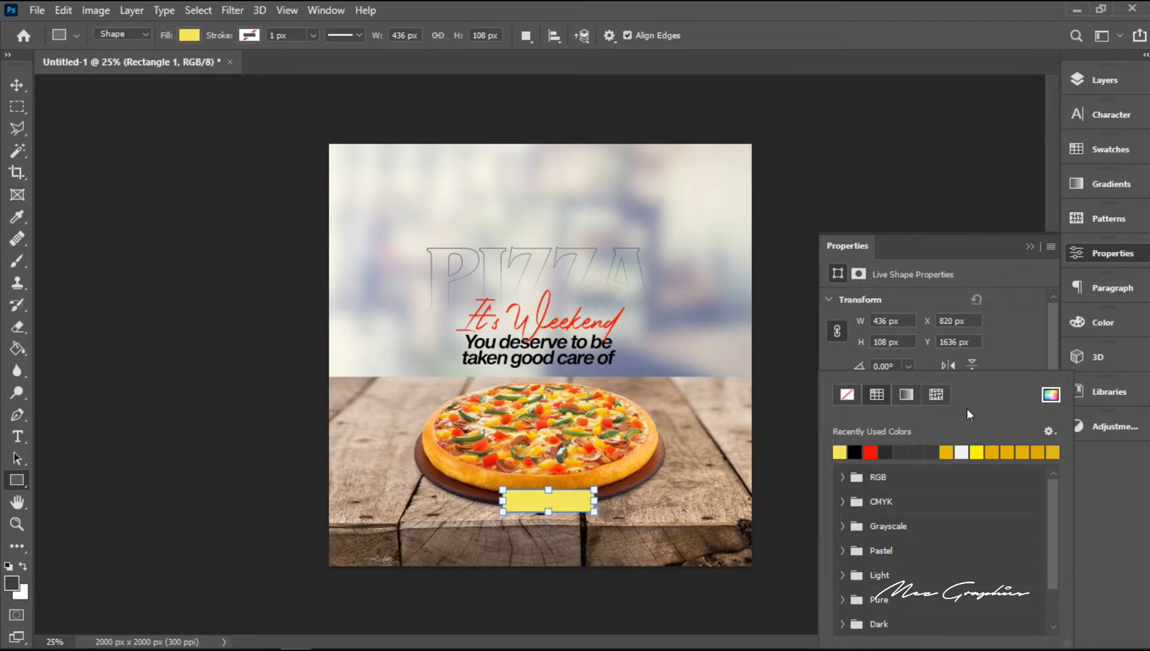
left_click(189, 34)
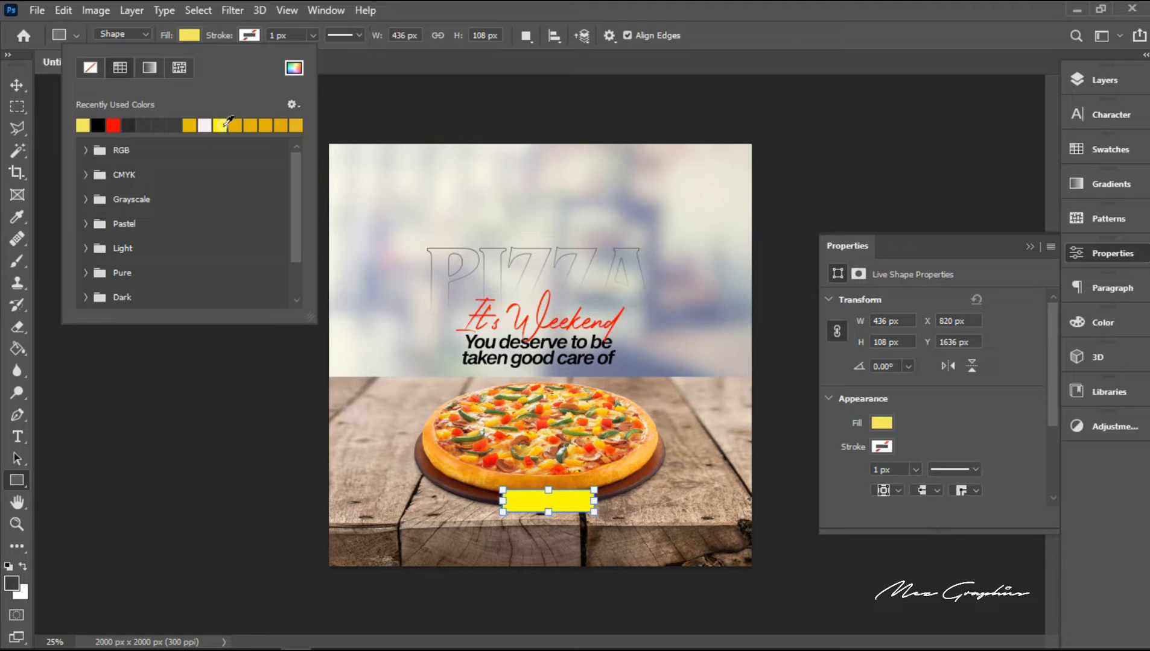
left_click(224, 125)
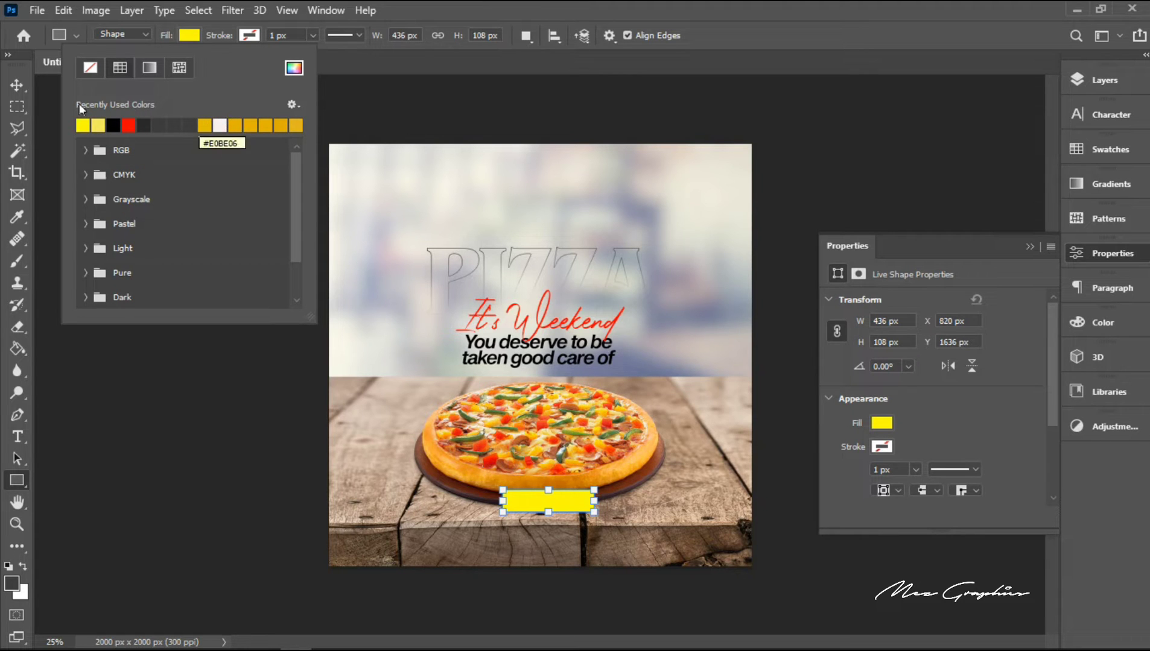
Step: Centre the yellow rectangle horizontally on the canvas and clear the selection
left_click(19, 84)
left_click(20, 86)
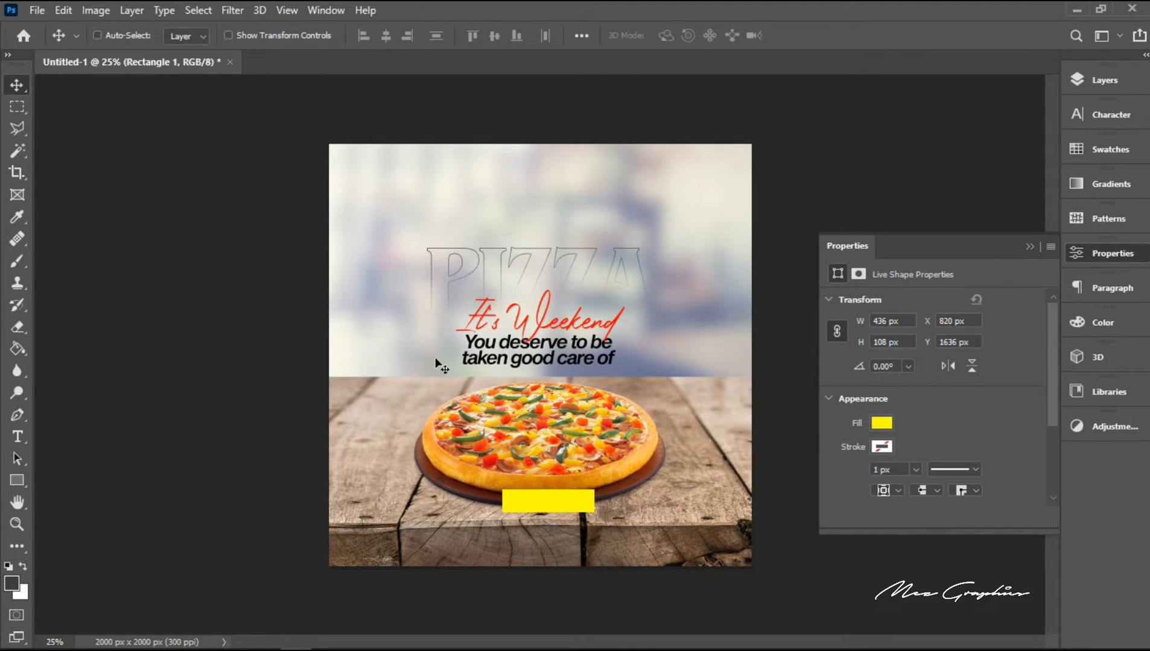
left_click(1122, 252)
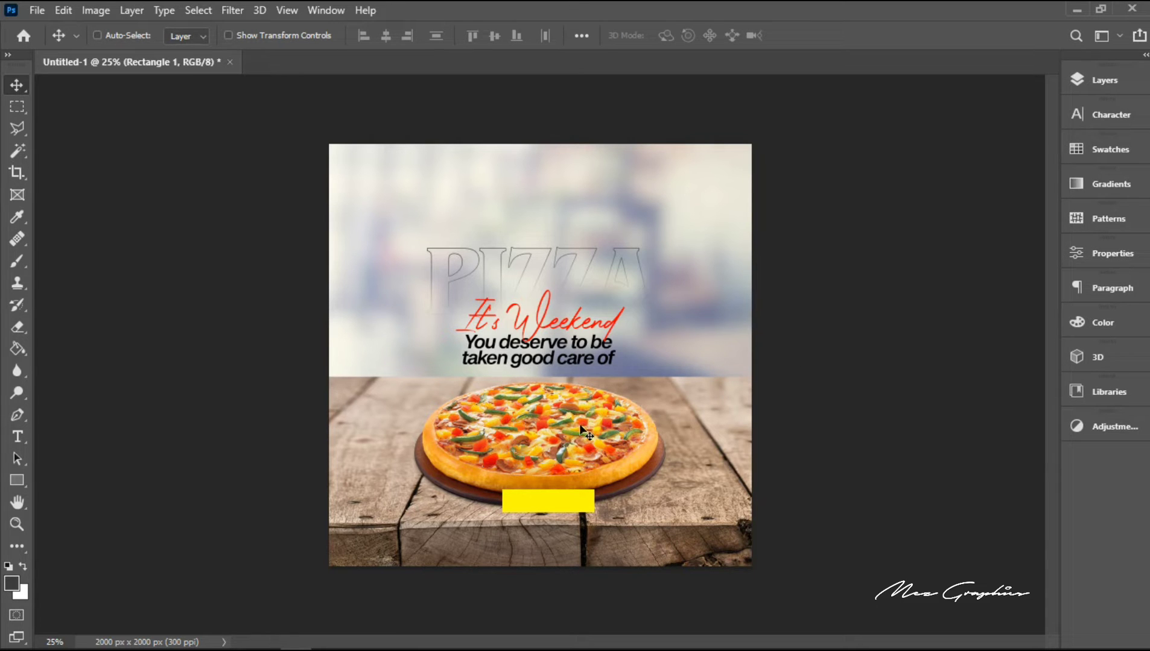
key("ctrl+a")
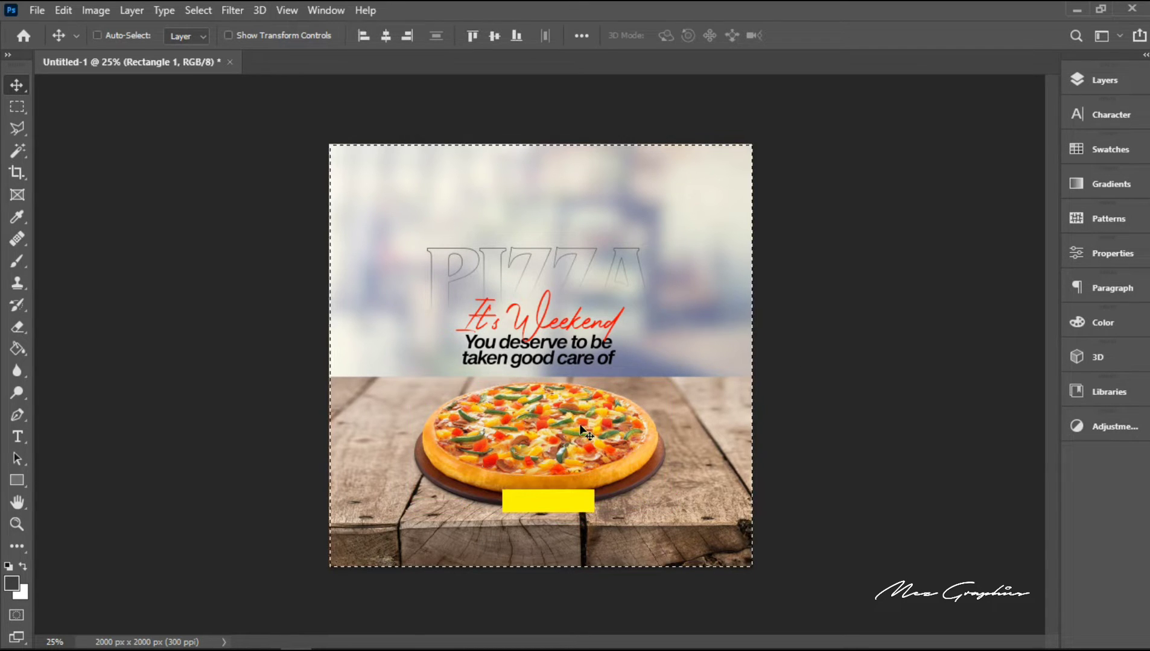
left_click(385, 36)
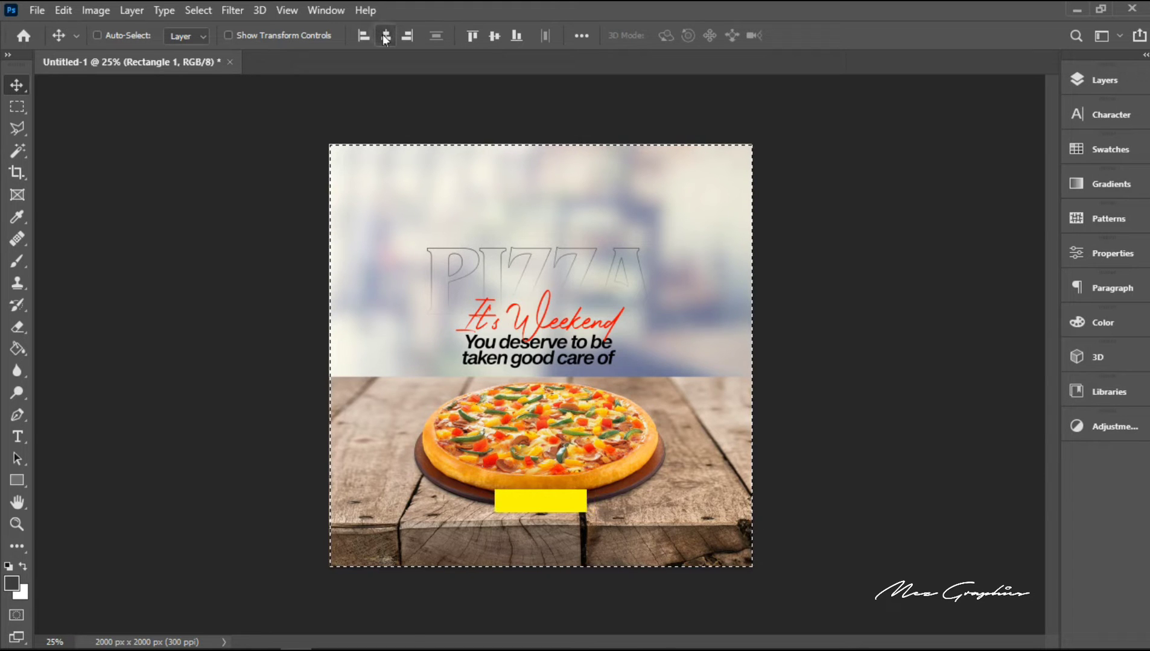
key("ctrl+d")
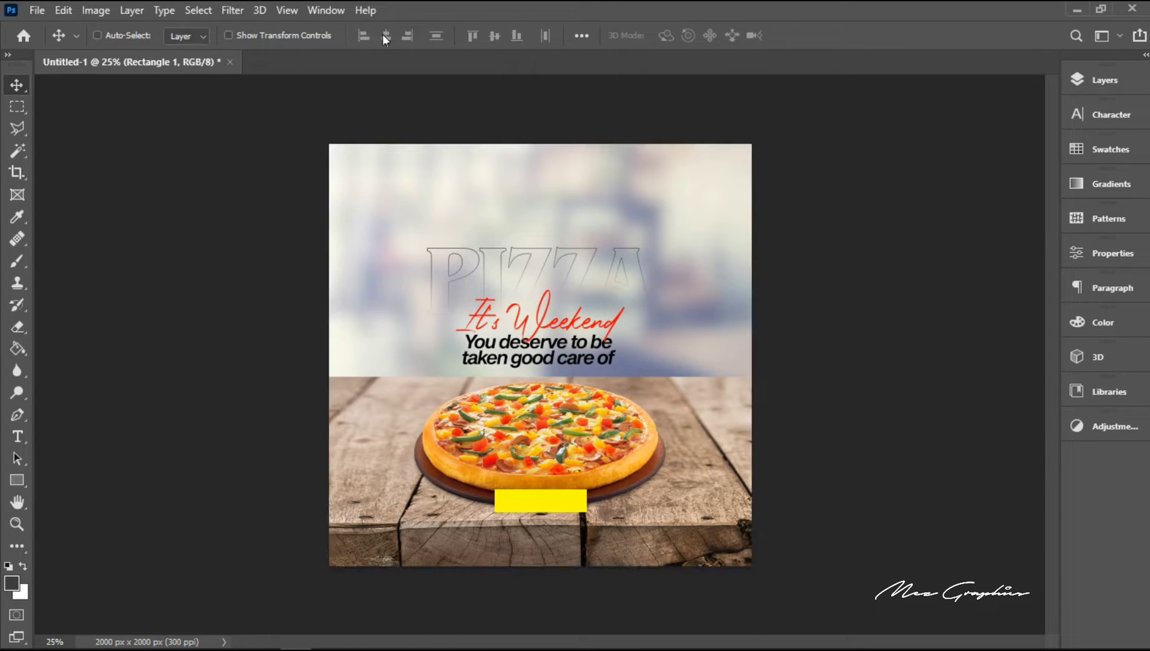
Step: Nudge the yellow rectangle slightly up over the lower edge of the pizza board
key("shift+Up")
key("shift+Up")
key("shift+Up")
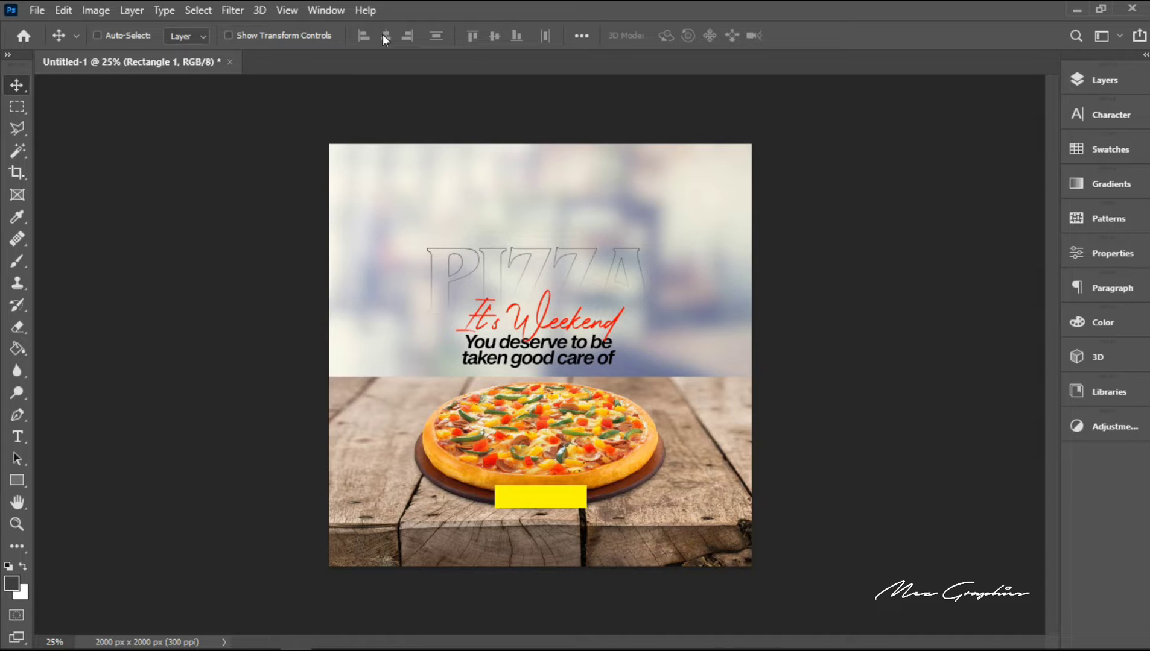
key("shift+Down")
Step: Add a new text line reading "Order Now" over the pizza
left_click(22, 432)
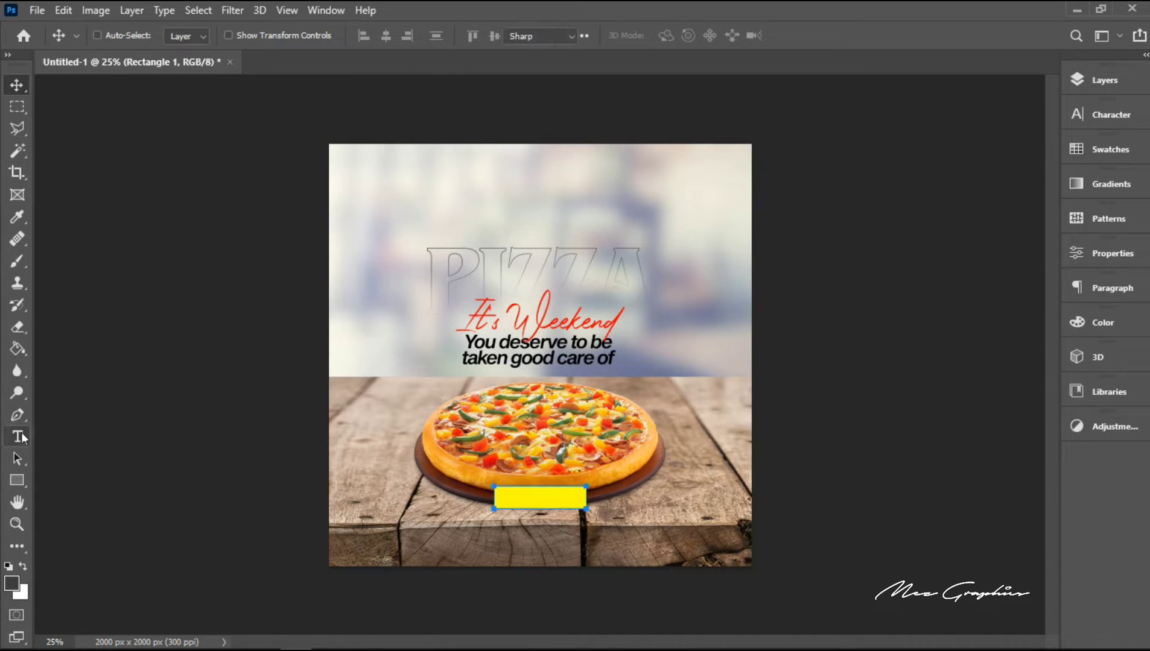
left_click(475, 428)
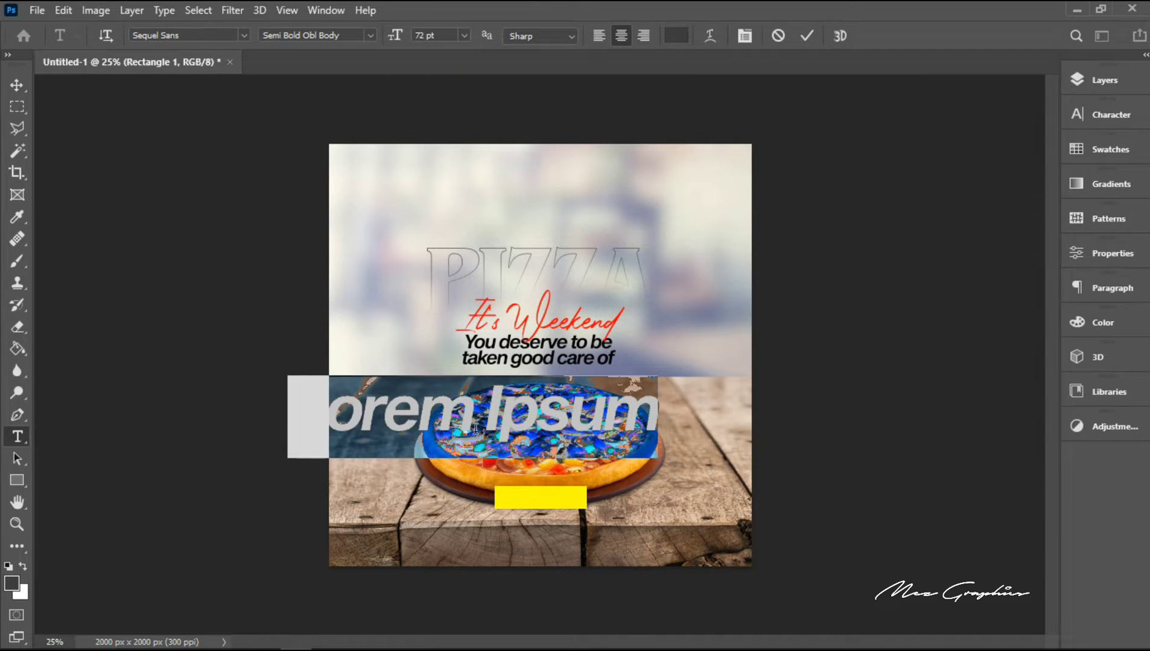
type("Order")
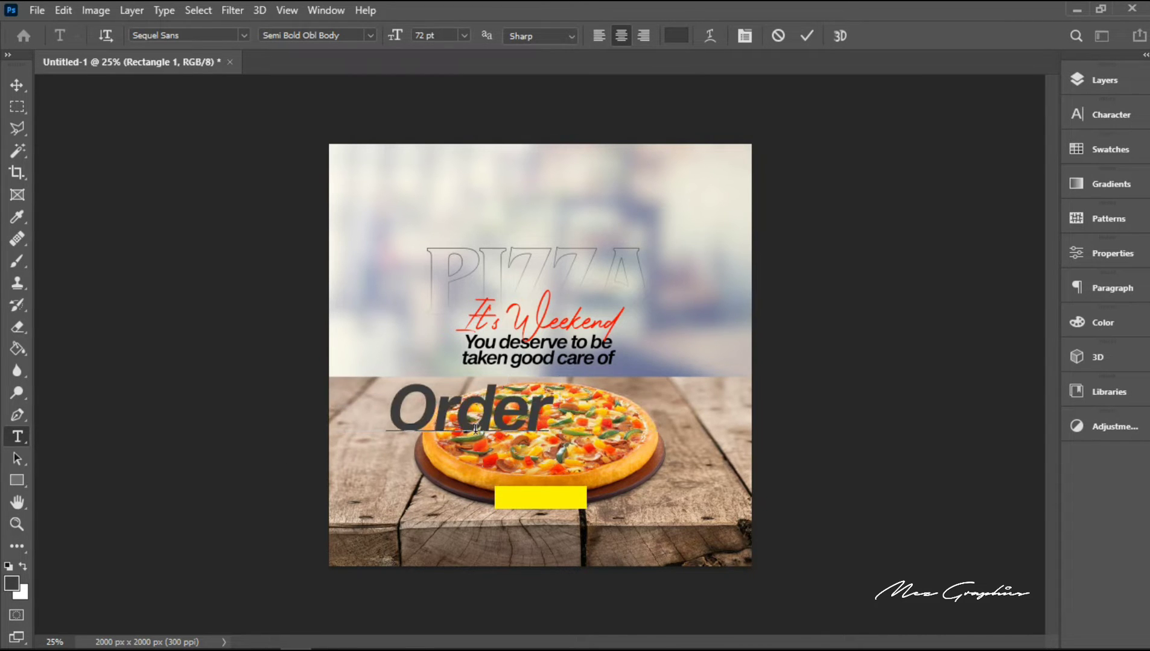
type(" Now")
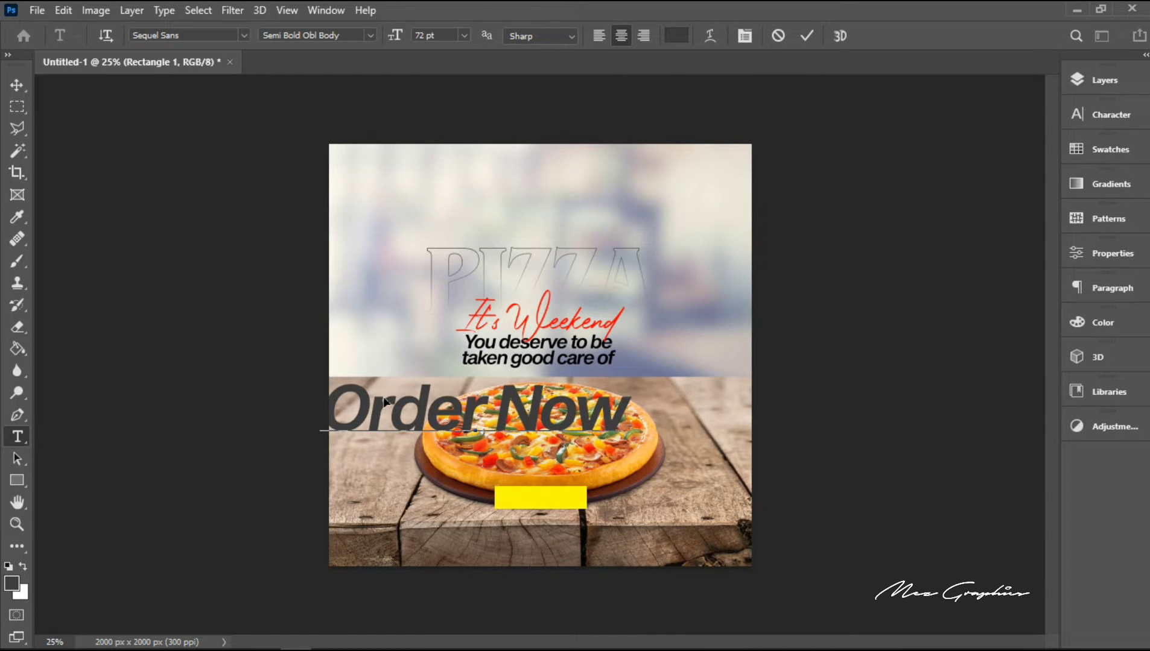
Step: Set the "Order Now" text to black (000000) in the Semi Bold Body style of Sequel Sans
key("ctrl+a")
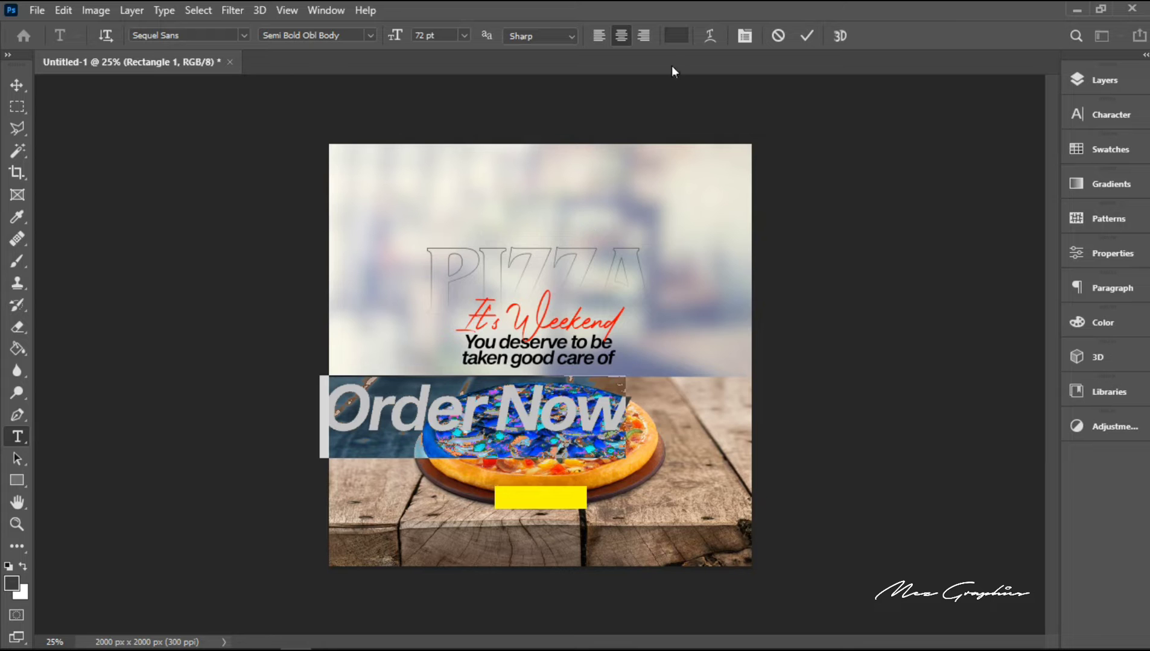
left_click(676, 36)
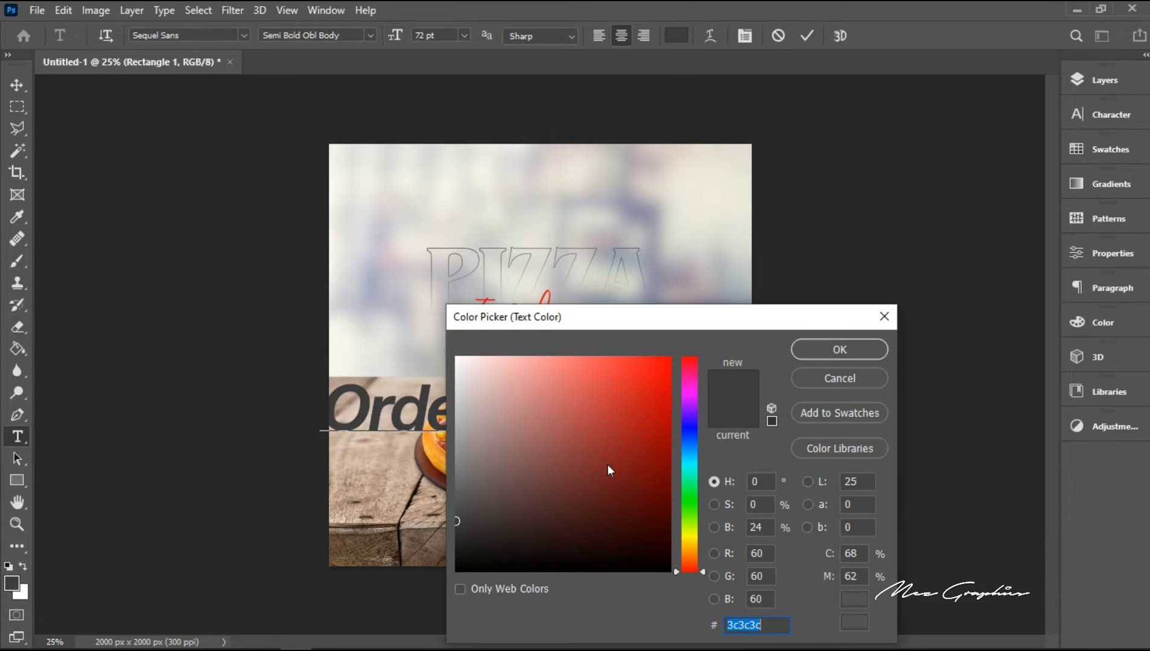
left_click_drag(606, 466, 669, 571)
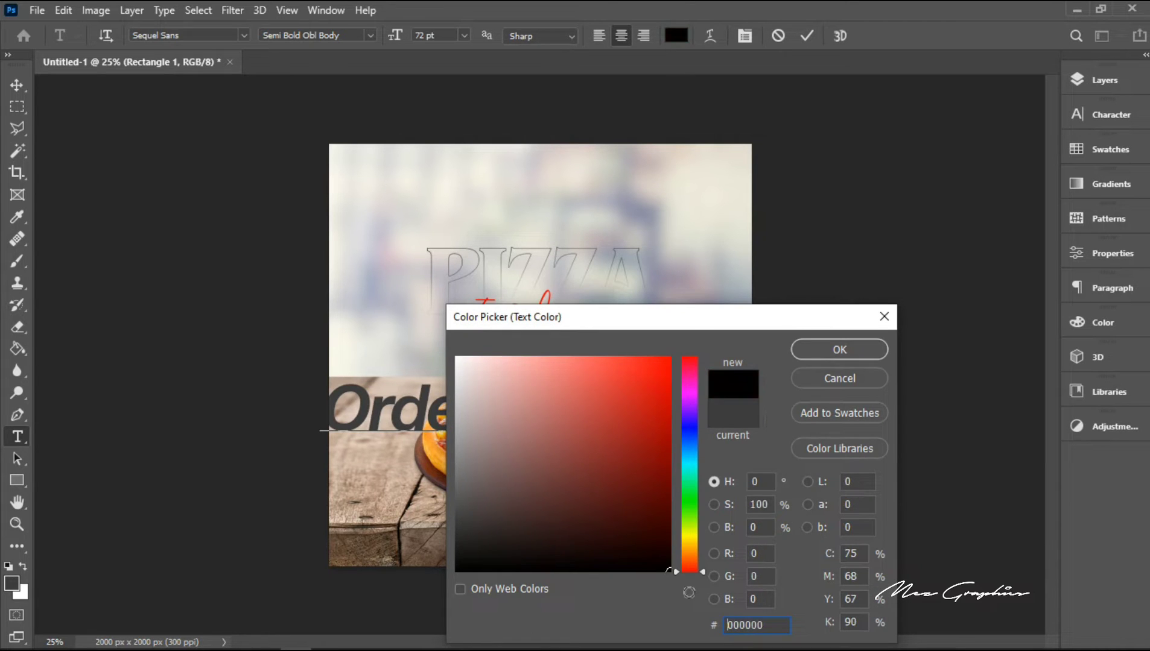
left_click(804, 350)
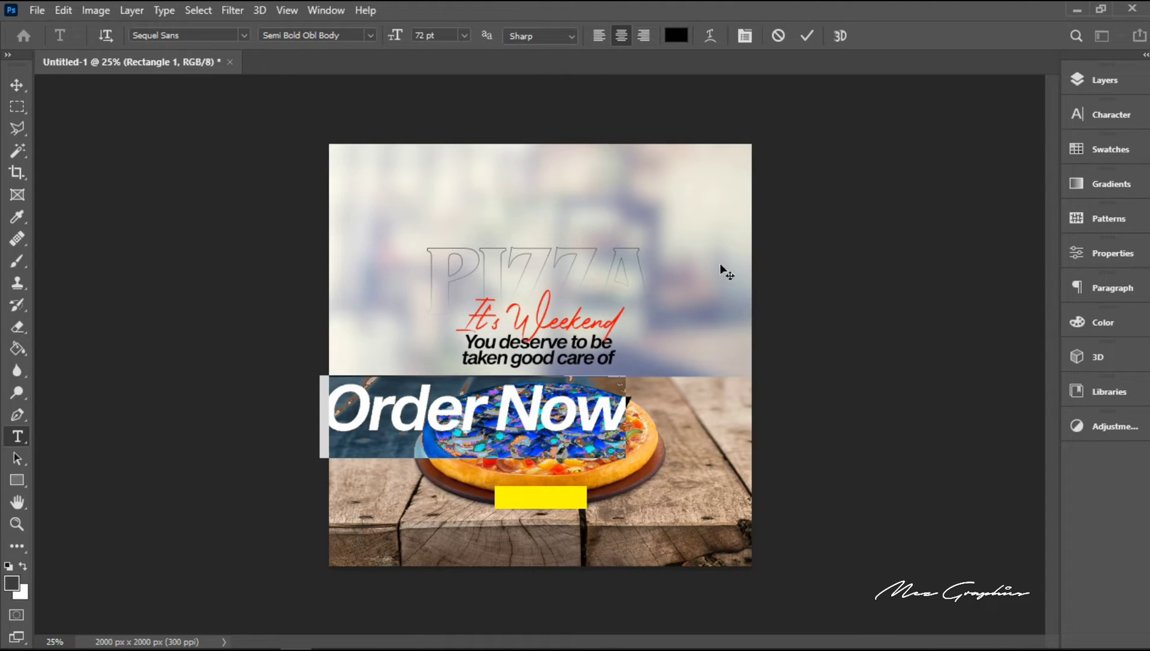
left_click(370, 37)
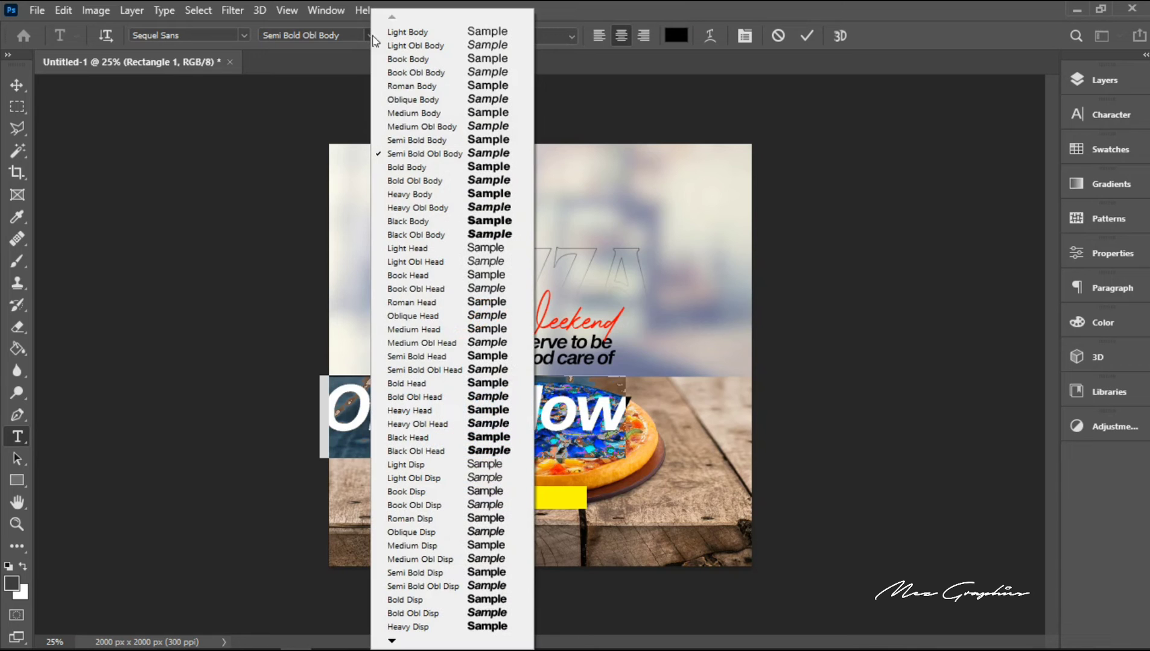
left_click(434, 140)
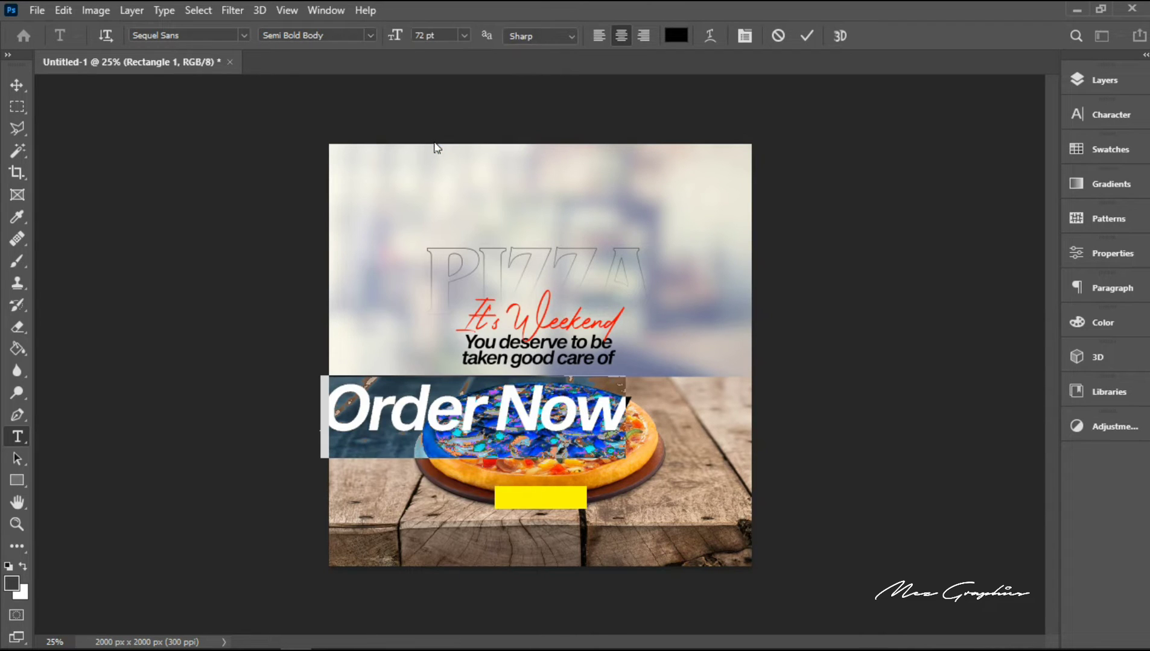
left_click(807, 36)
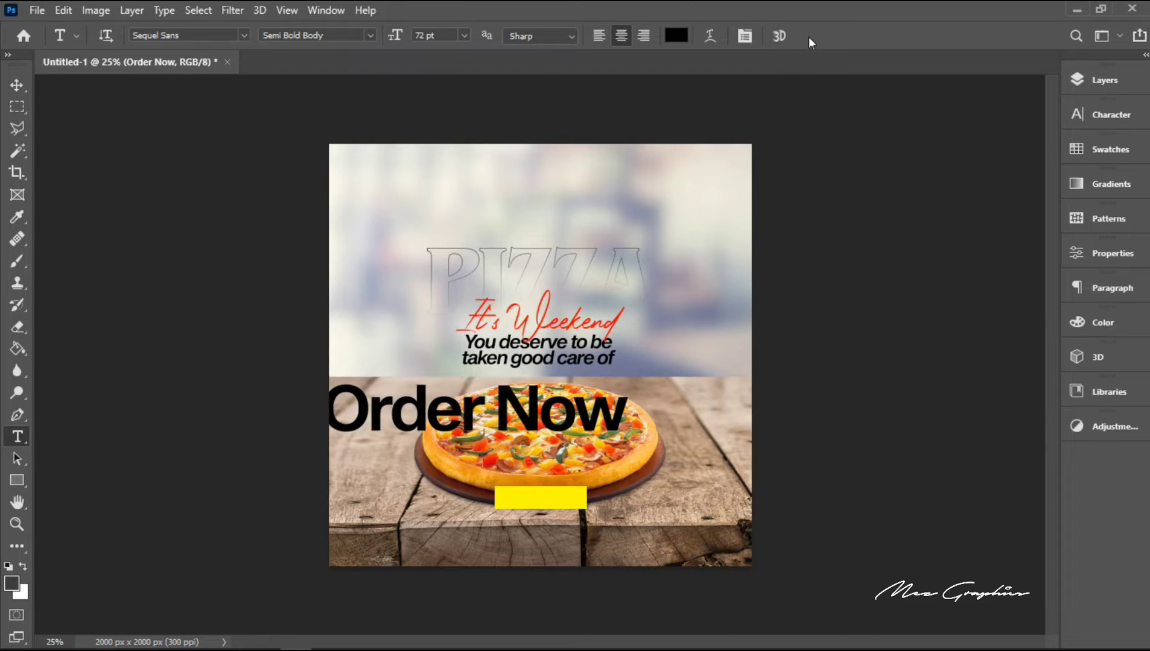
Step: Centre the "Order Now" text horizontally on the canvas and clear the selection
key("ctrl+a")
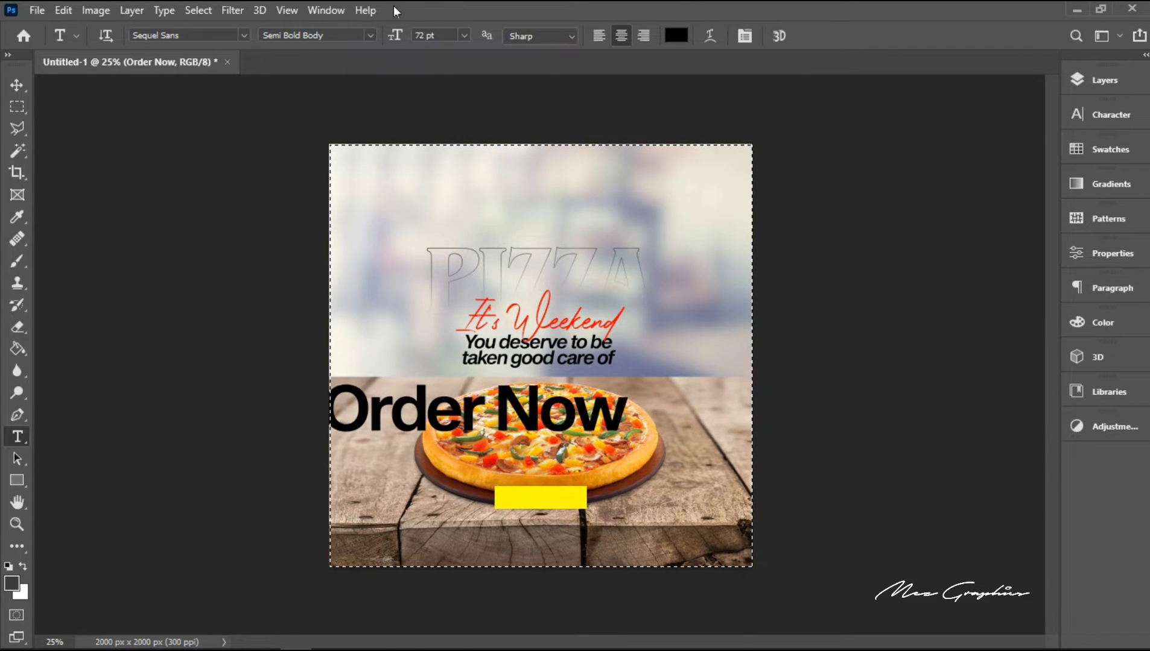
left_click(13, 87)
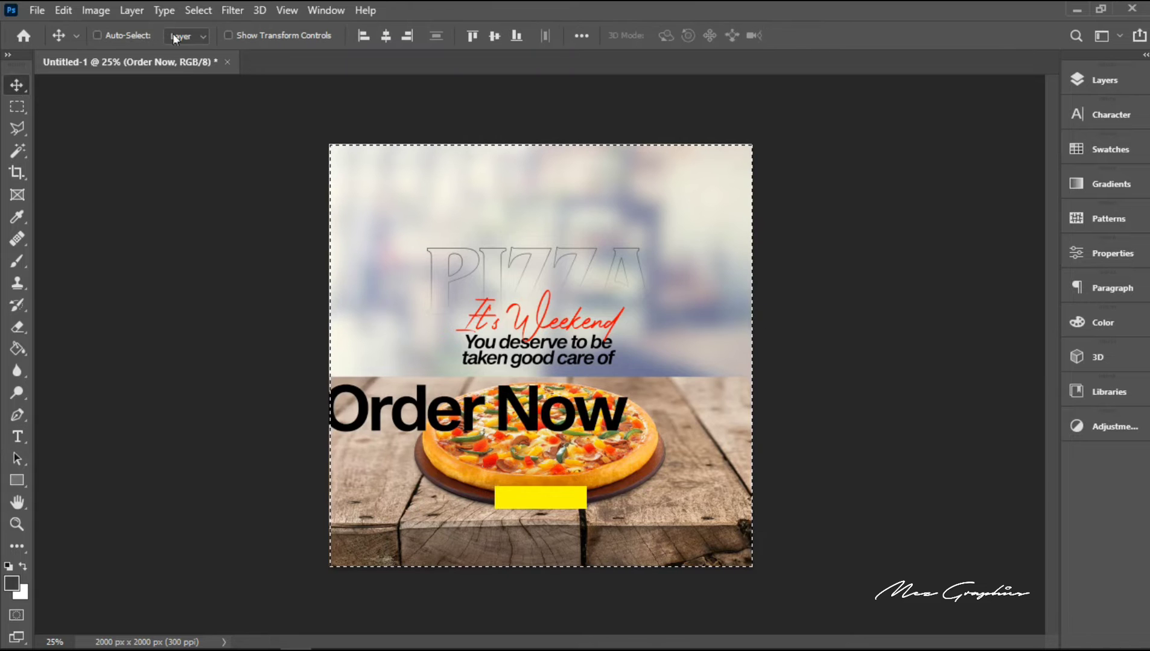
left_click(393, 35)
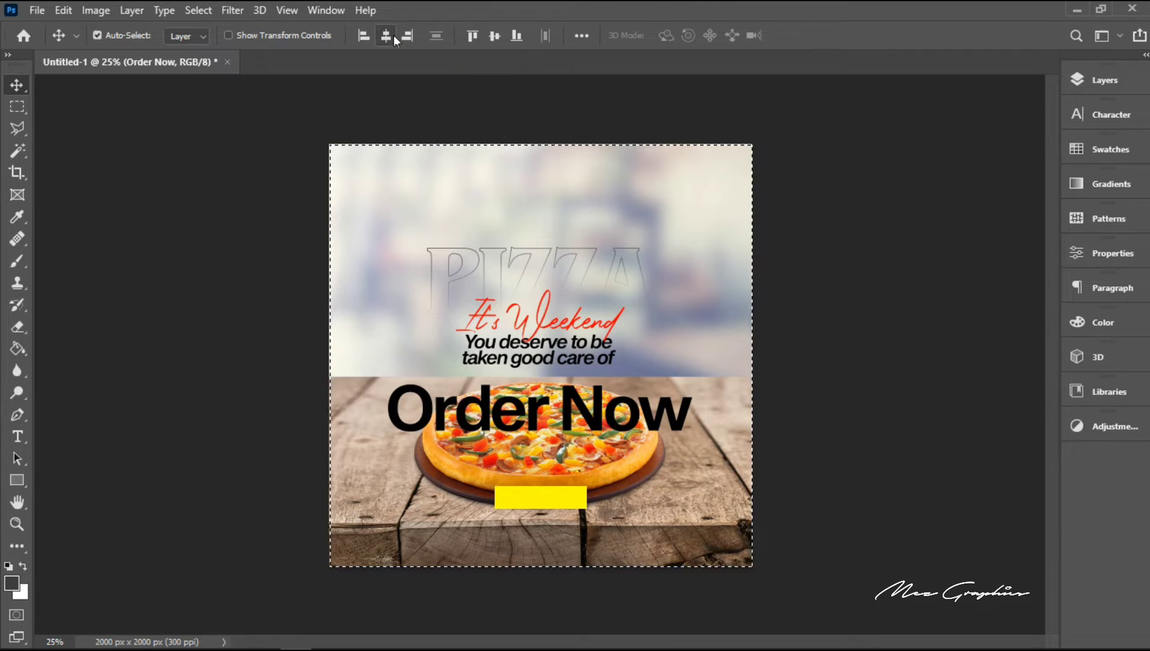
key("ctrl+d")
Step: Scale the "Order Now" text down to about 18.56% and move it down onto the middle of the yellow rectangle
key("ctrl+t")
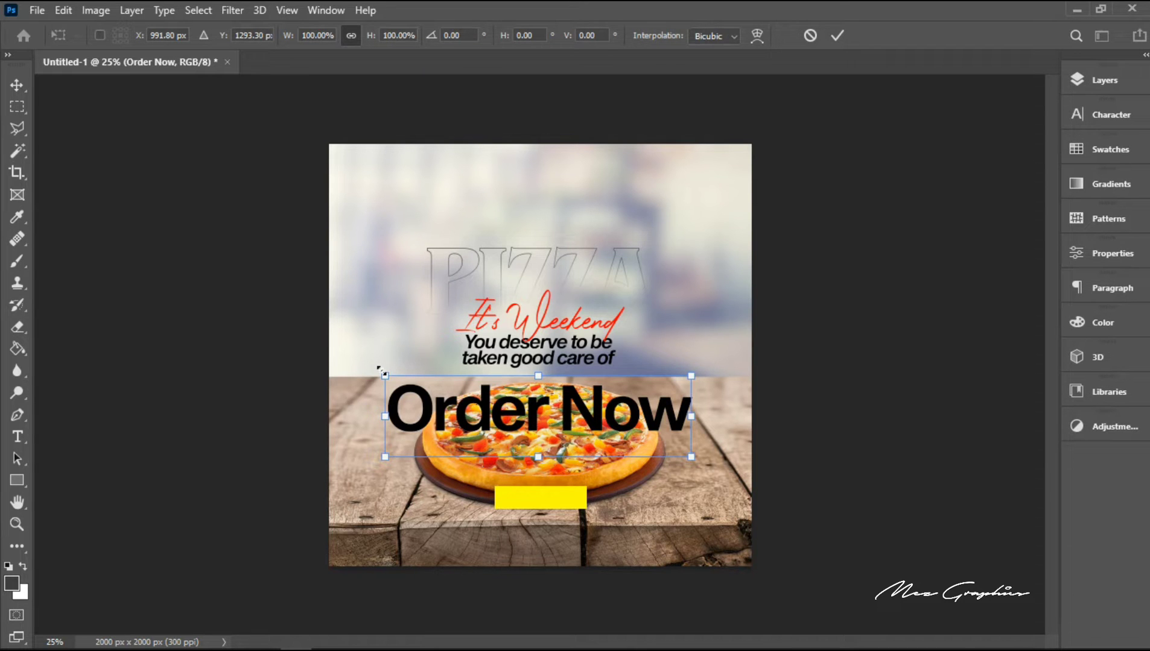
left_click_drag(383, 374, 504, 406)
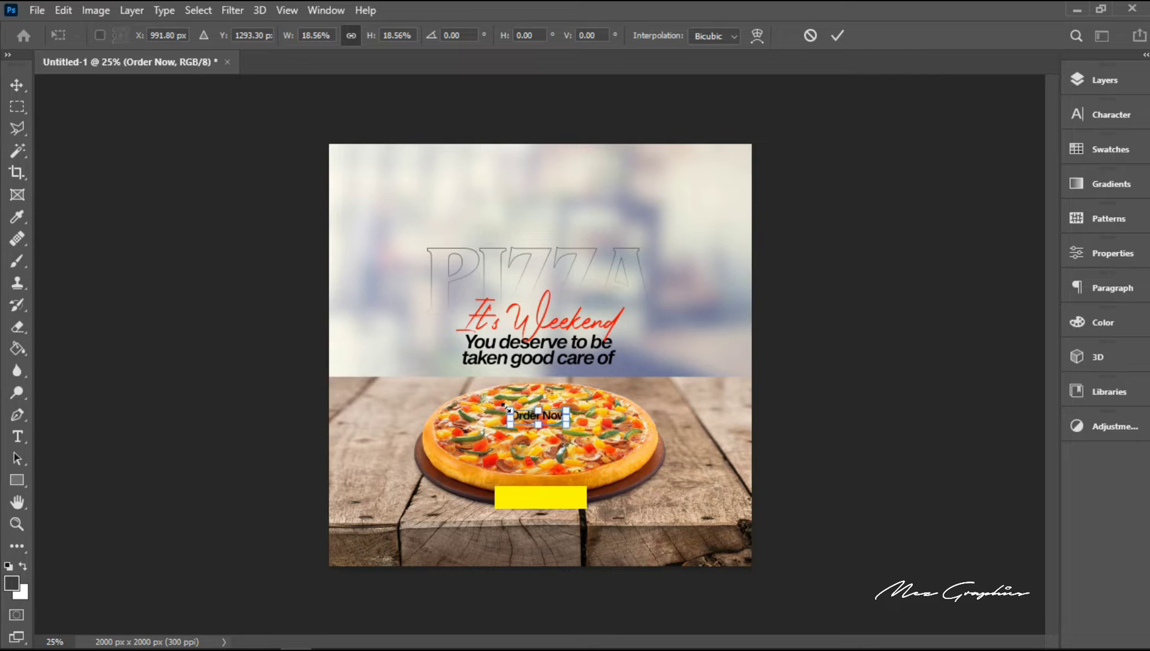
key("shift+Down")
key("shift+Down")
key("shift+Down")
key("shift+Down")
key("shift+Down")
key("shift+Down")
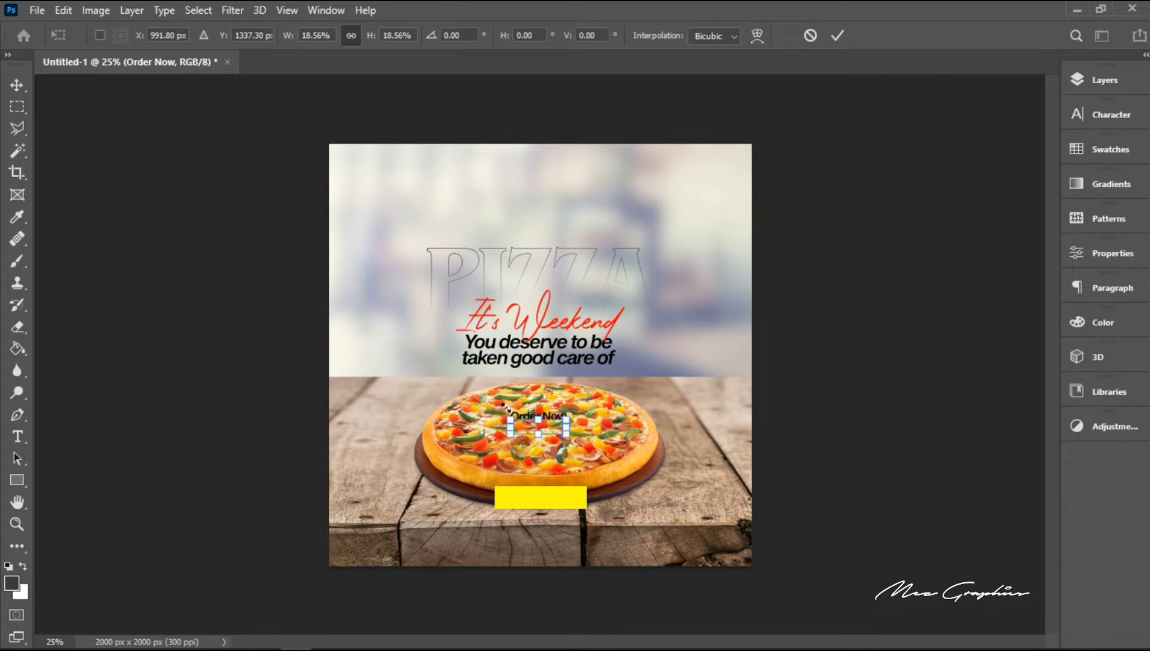
key("Down")
key("Down")
key("Down")
key("Down")
key("Down")
key("Down")
key("Down")
key("Down")
key("Down")
key("Down")
key("Down")
key("Down")
key("Down")
key("Down")
key("Down")
key("Down")
key("Down")
key("Down")
key("Down")
key("Down")
key("Down")
key("Down")
key("Down")
key("Down")
key("Down")
key("Down")
key("Down")
key("Down")
key("Down")
key("Down")
key("Down")
key("Down")
key("Down")
key("Down")
key("Down")
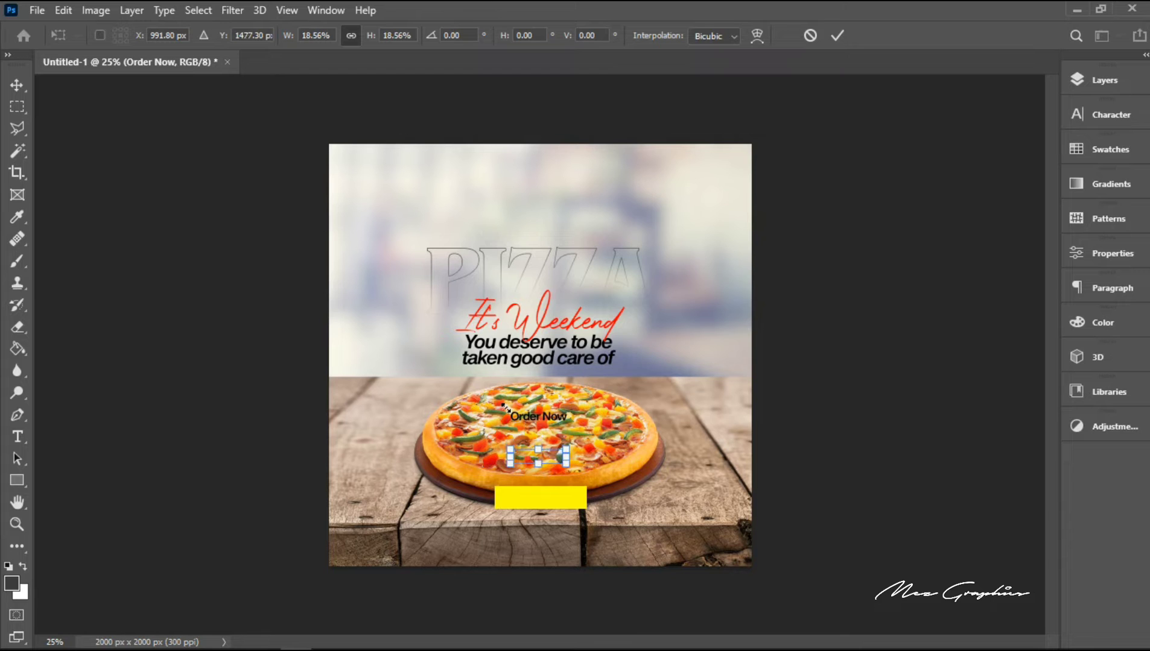
key("Down")
key("Down")
key("Down")
key("Down")
key("shift+Down")
key("shift+Down")
key("shift+Down")
key("shift+Down")
key("shift+Down")
key("shift+Down")
key("shift+Down")
key("shift+Down")
key("shift+Down")
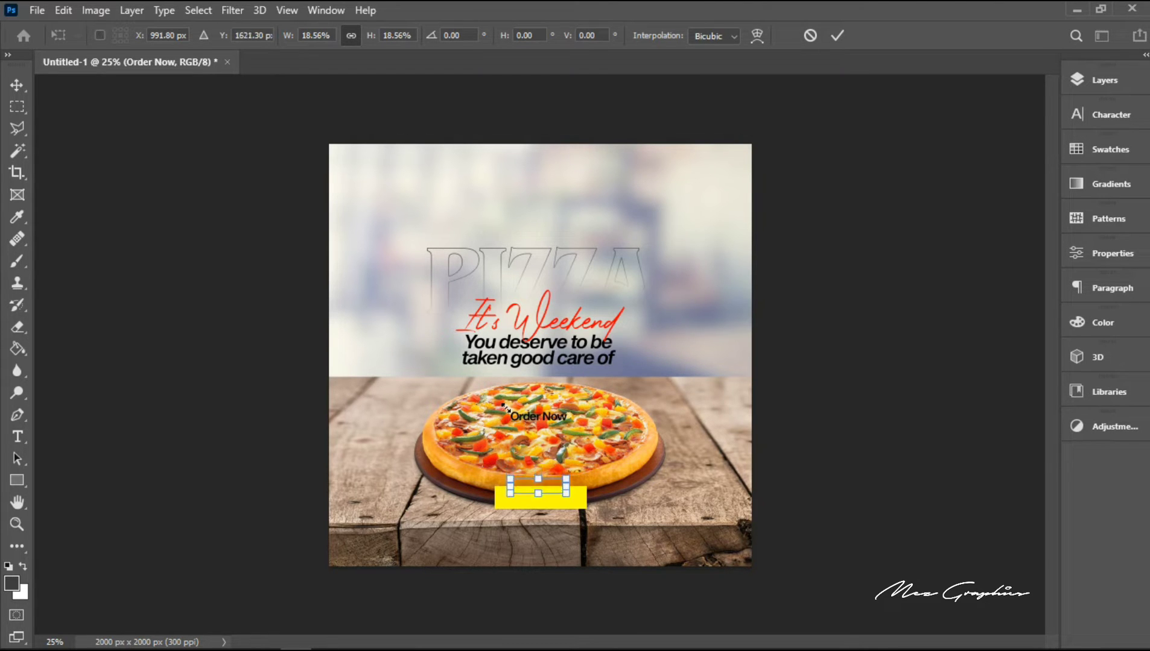
key("Down")
key("Down")
key("Down")
key("Down")
key("Down")
key("Down")
key("Down")
key("Down")
key("Down")
key("Down")
key("Down")
key("Down")
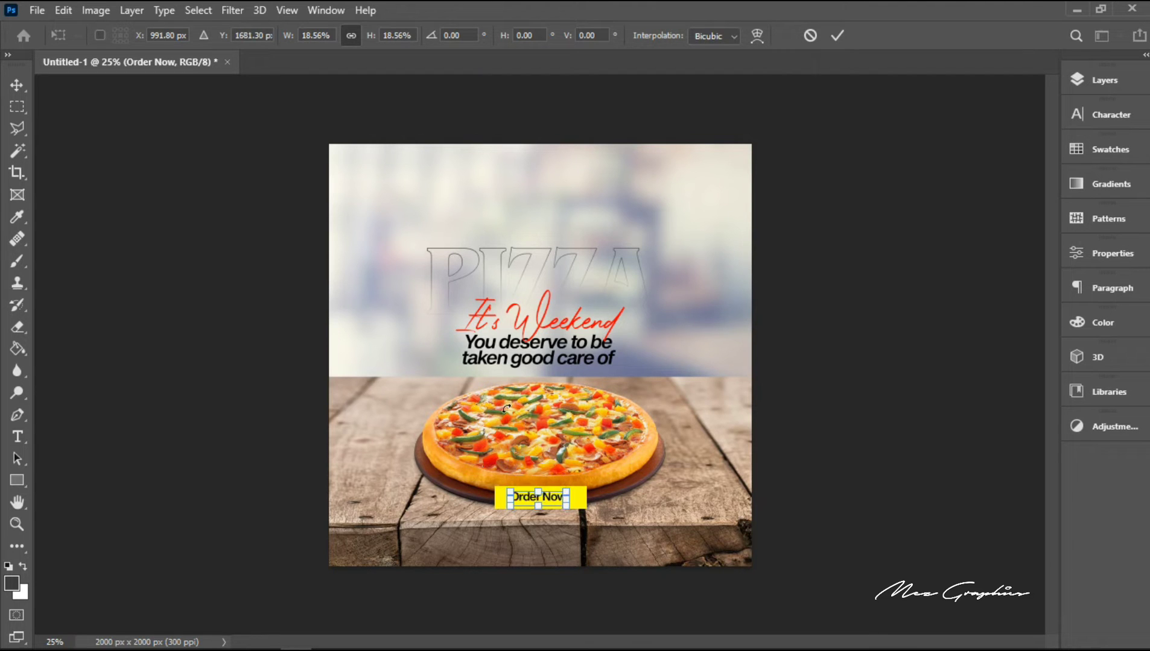
key("Return")
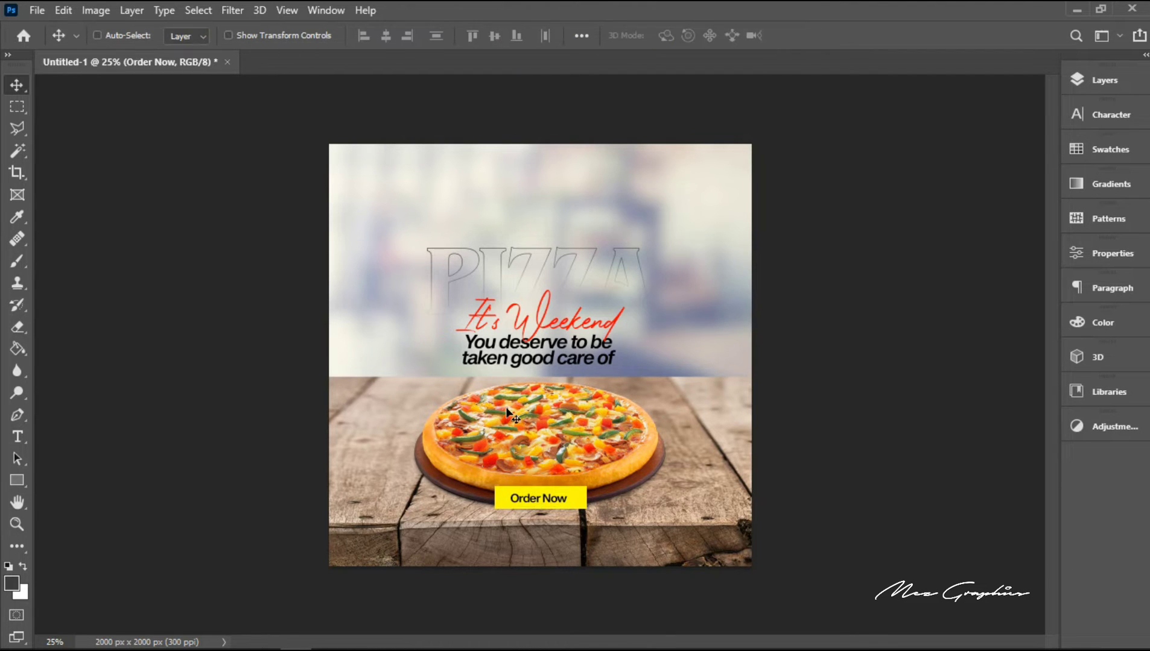
key("Up")
key("Up")
Step: Draw a rectangle of about 2476 x 328 px over the canvas's lower edge, with no stroke and a black fill
left_click(15, 481)
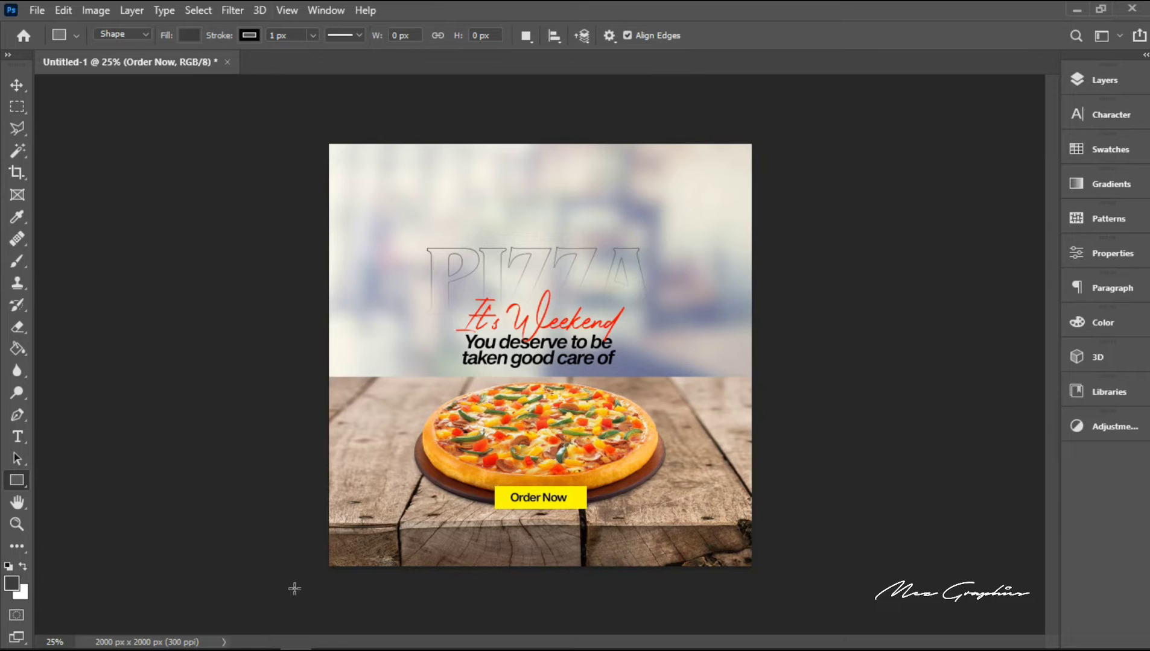
left_click_drag(459, 527, 816, 520)
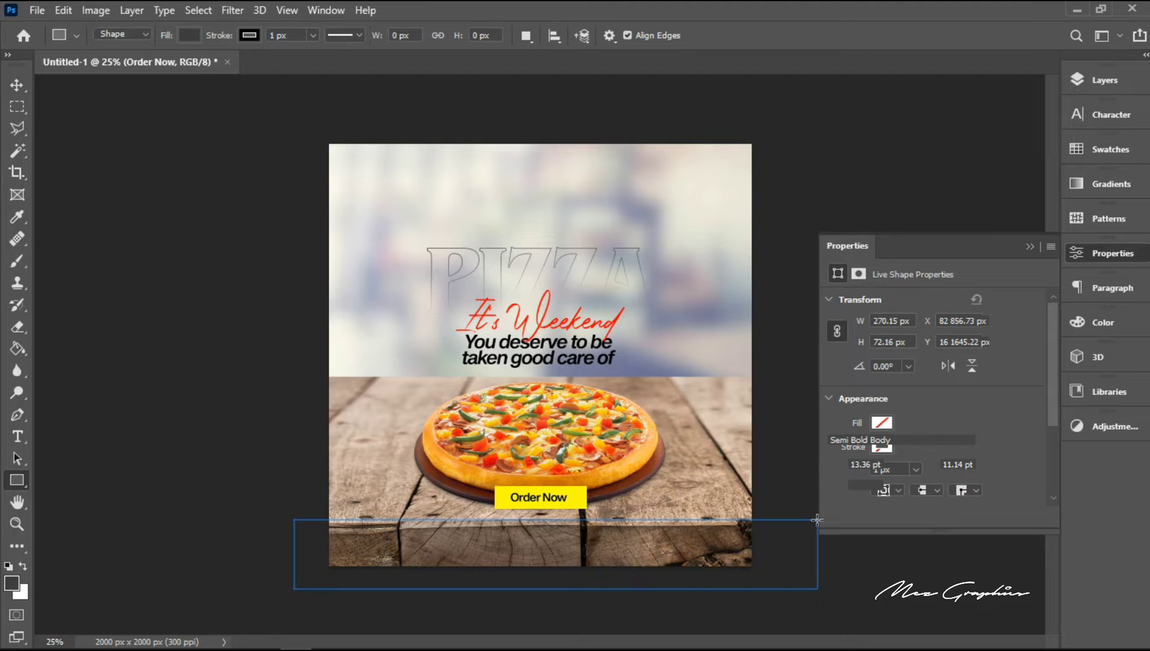
left_click(881, 447)
left_click(847, 397)
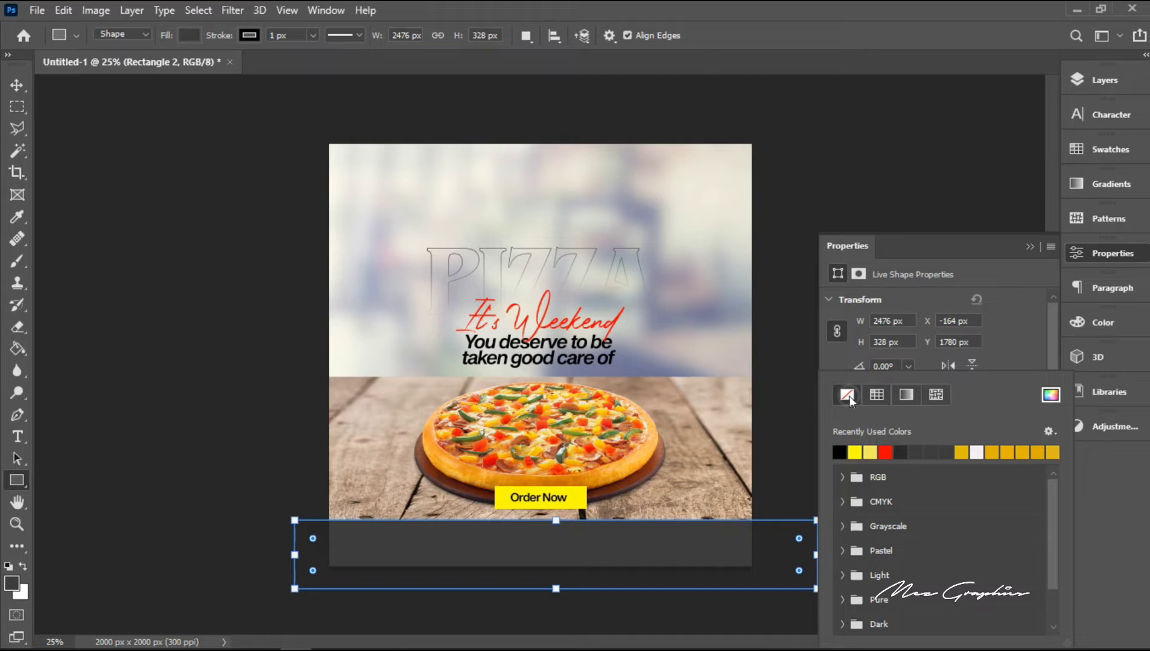
left_click(1016, 352)
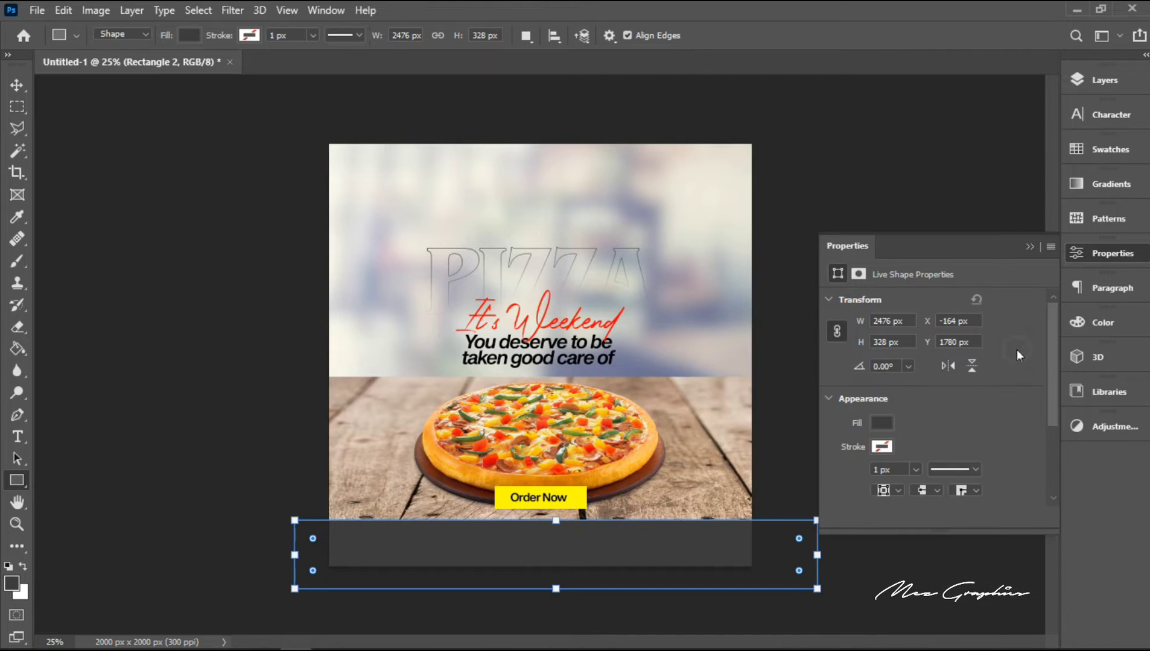
left_click(880, 423)
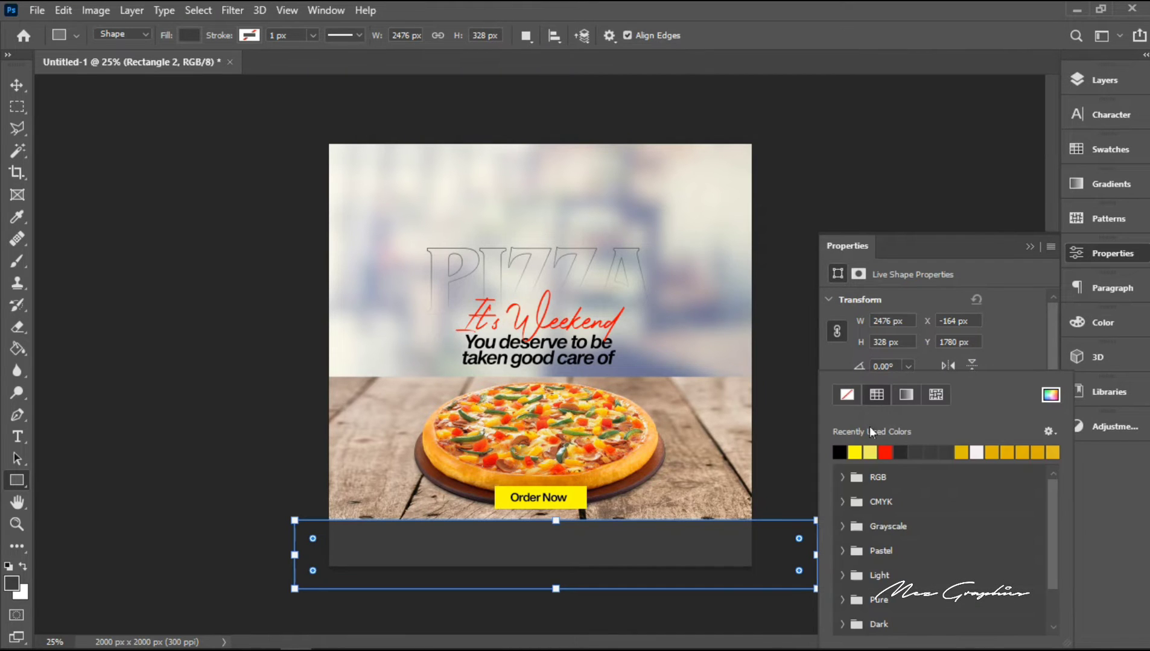
left_click(839, 452)
left_click(1025, 332)
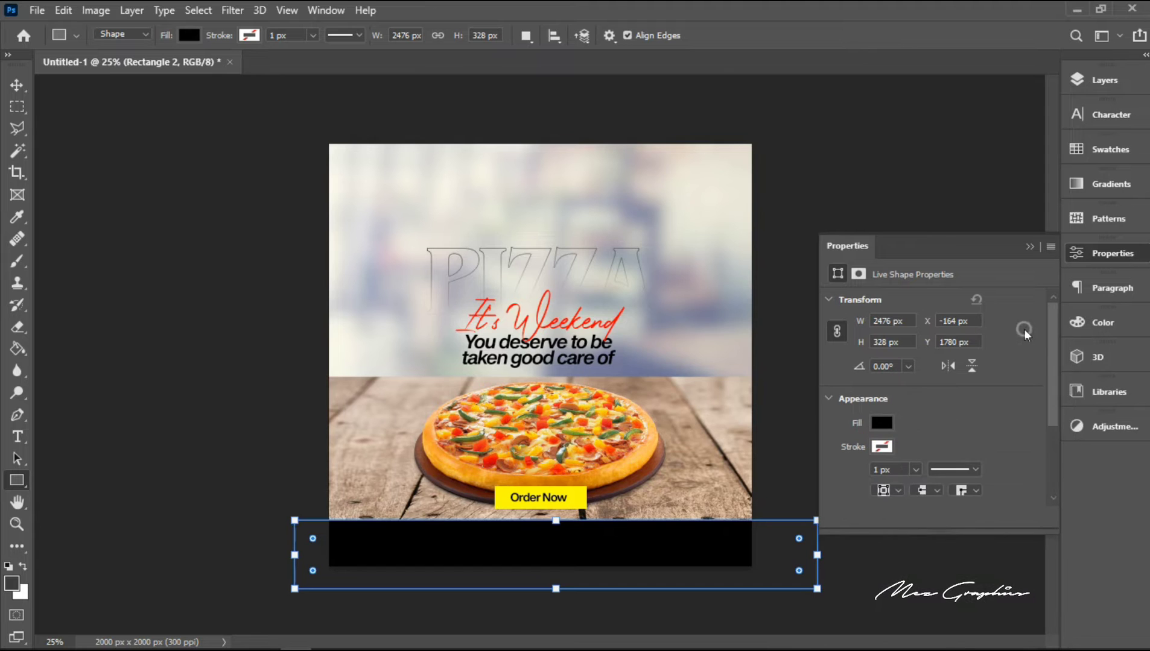
Step: Set the black rectangle layer's blend mode to Multiply and its fill to 80%
left_click(1101, 91)
left_click(948, 126)
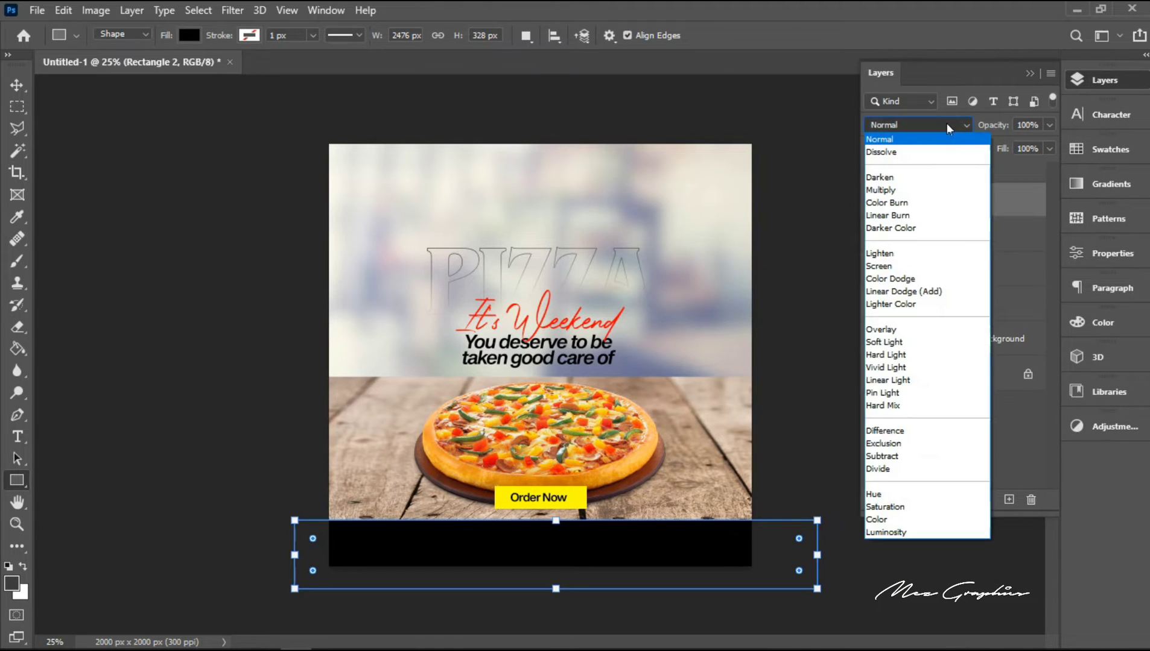
left_click(908, 189)
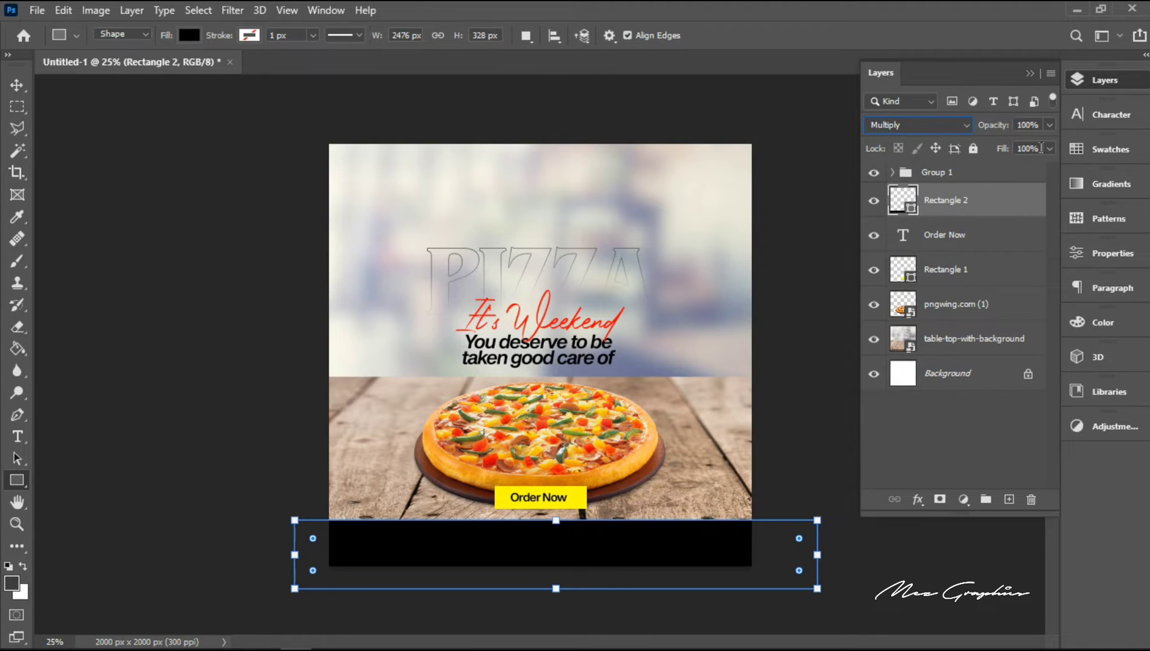
left_click(1040, 148)
type("80")
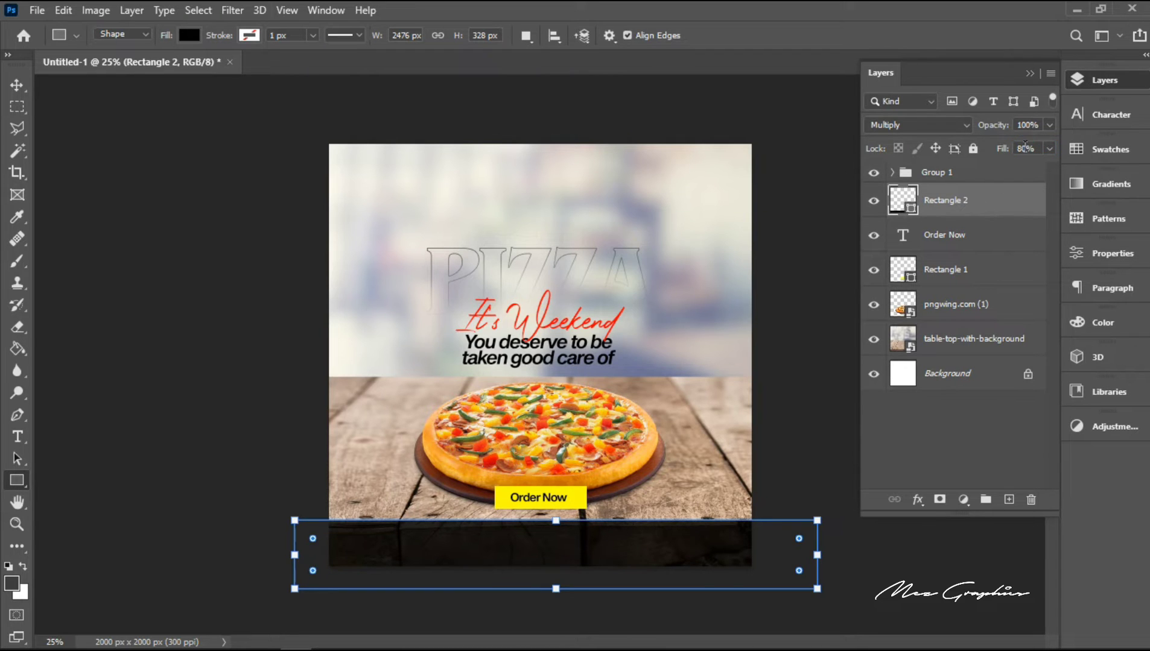
Step: Rasterize the black rectangle layer
right_click(999, 204)
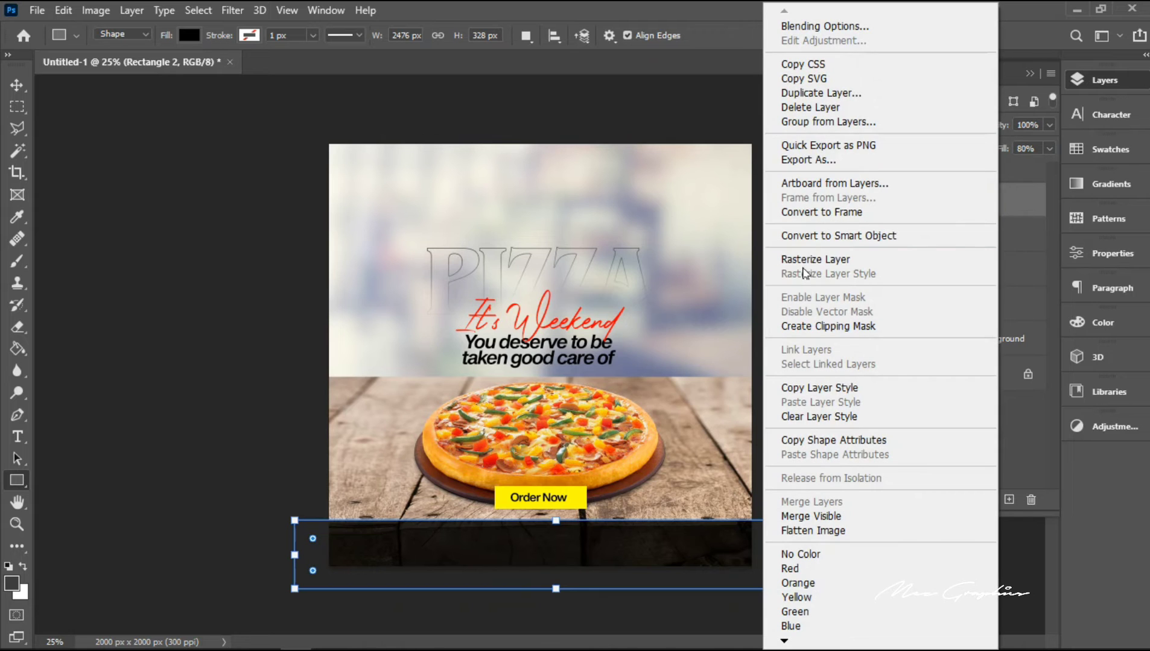
left_click(802, 261)
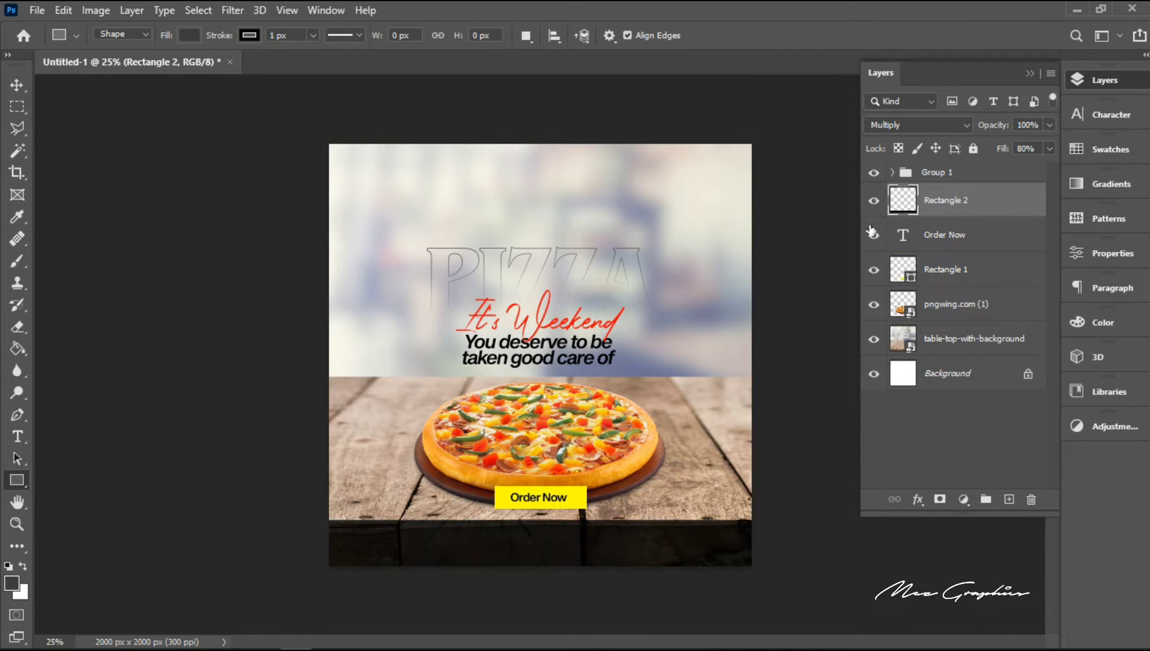
left_click(891, 173)
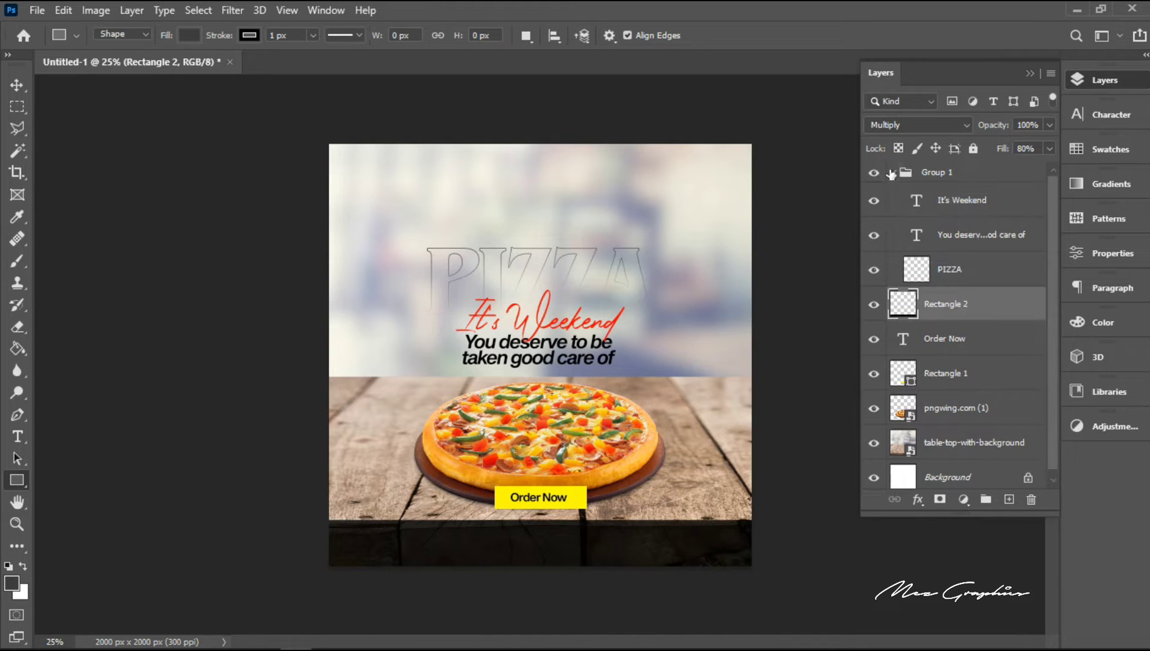
left_click(891, 173)
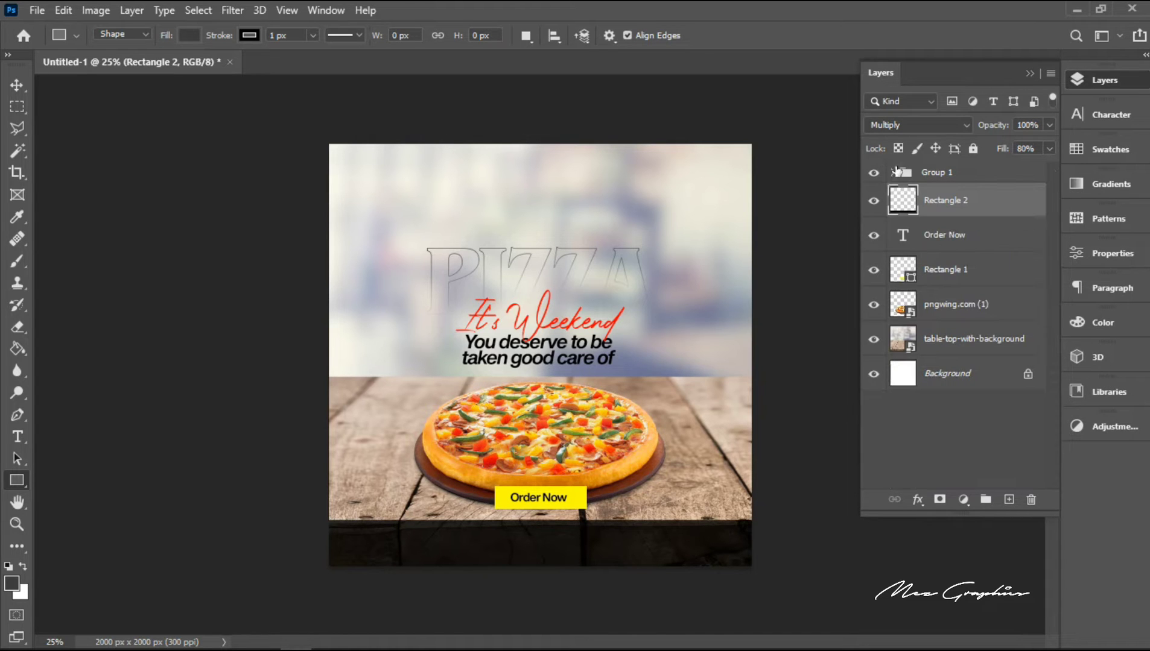
Step: Rename the layer group holding the PIZZA outline, red script and tagline as "Writeup"
double_click(943, 173)
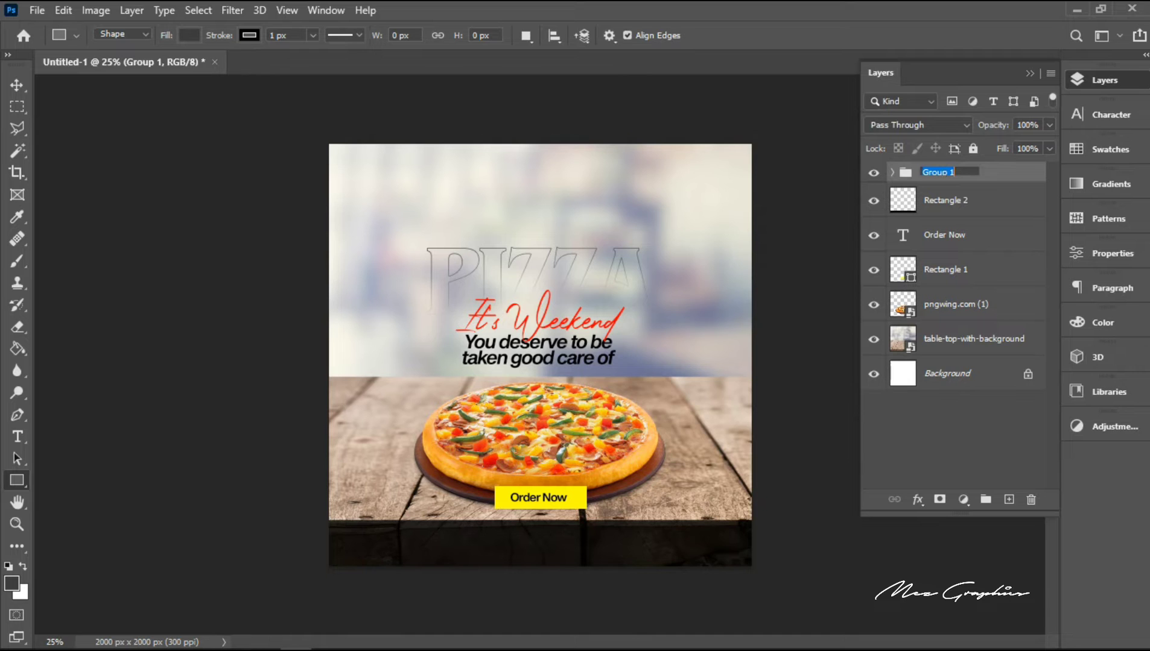
type("Writeup")
key("Return")
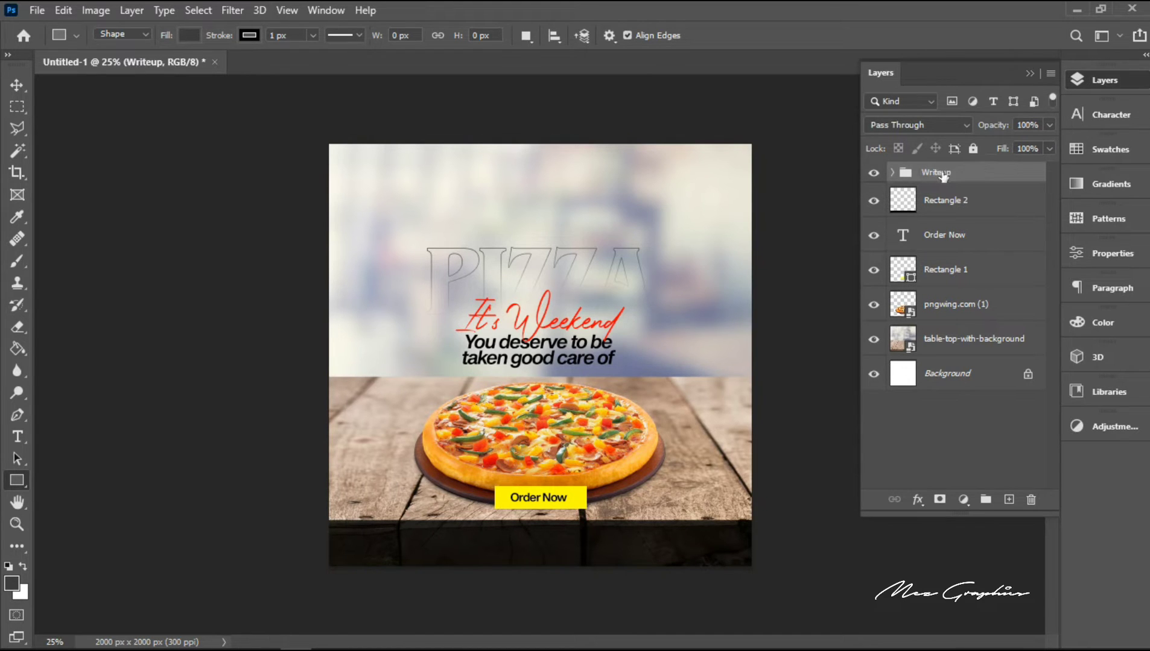
Step: Group the "Order Now" text with its yellow rectangle as "Order Now" and place the group above the black rectangle layer
left_click(936, 235)
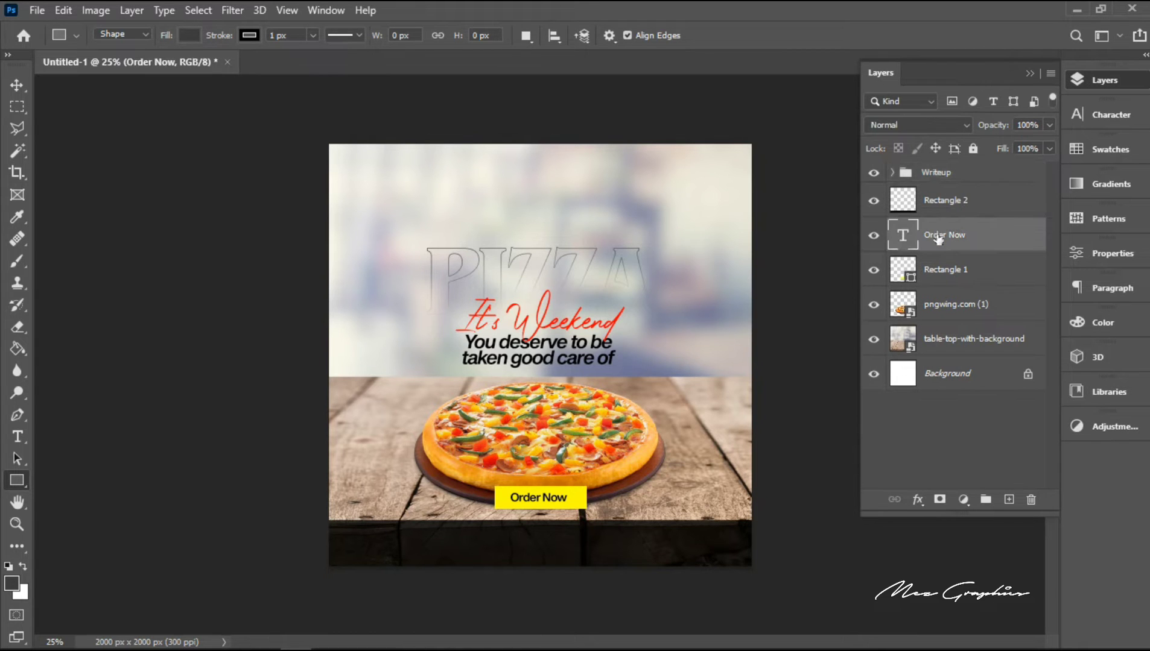
left_click(943, 271, "shift")
key("ctrl+g")
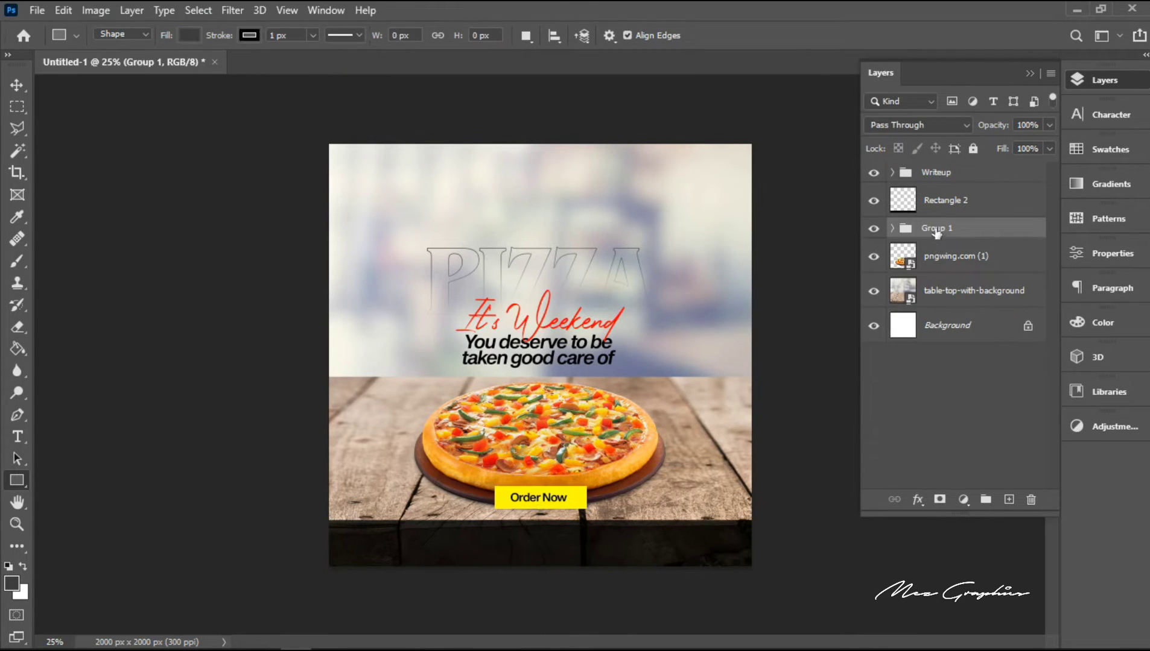
double_click(935, 228)
type("Order Now")
key("Return")
left_click_drag(954, 226, 955, 187)
Step: Select the black rectangle layer and activate the Horizontal Type tool to add text above it
left_click(956, 227)
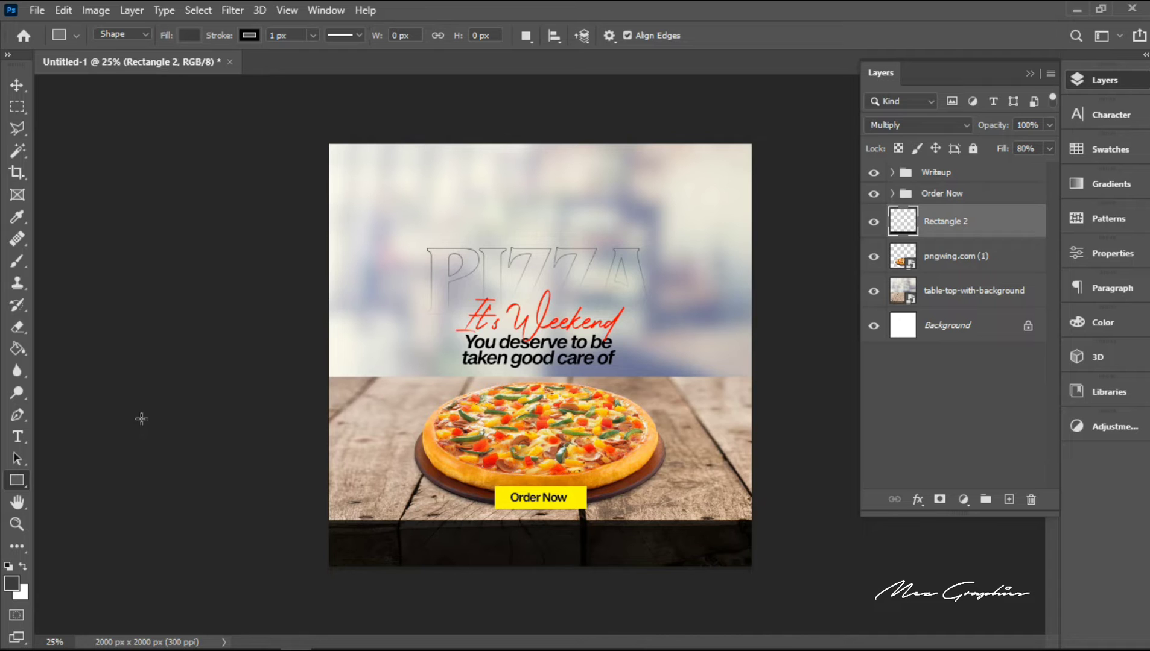
left_click(16, 437)
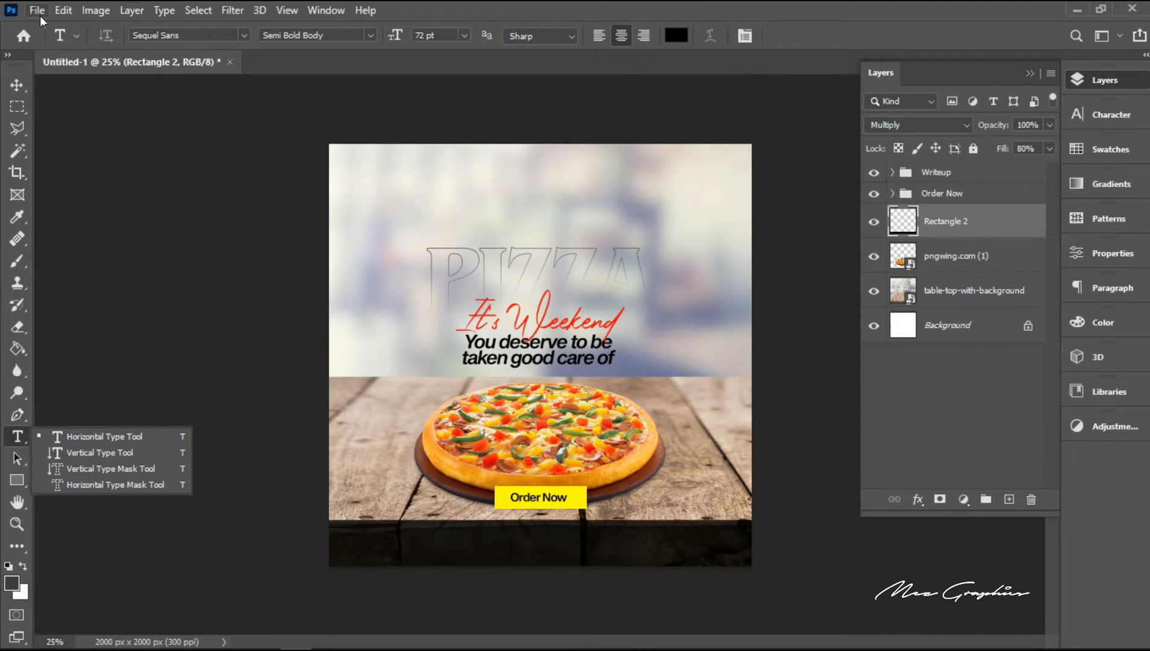
Step: Place the phone icon image PngItem_5366226 as an embedded object above the black rectangle layer
left_click(38, 11)
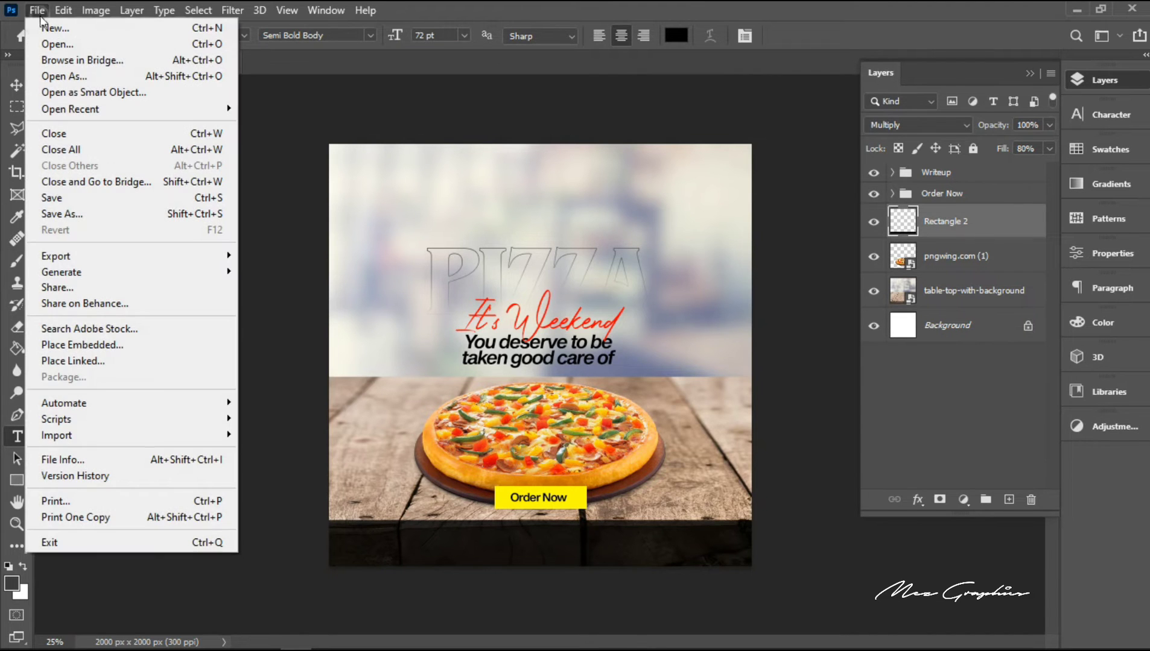
left_click(101, 345)
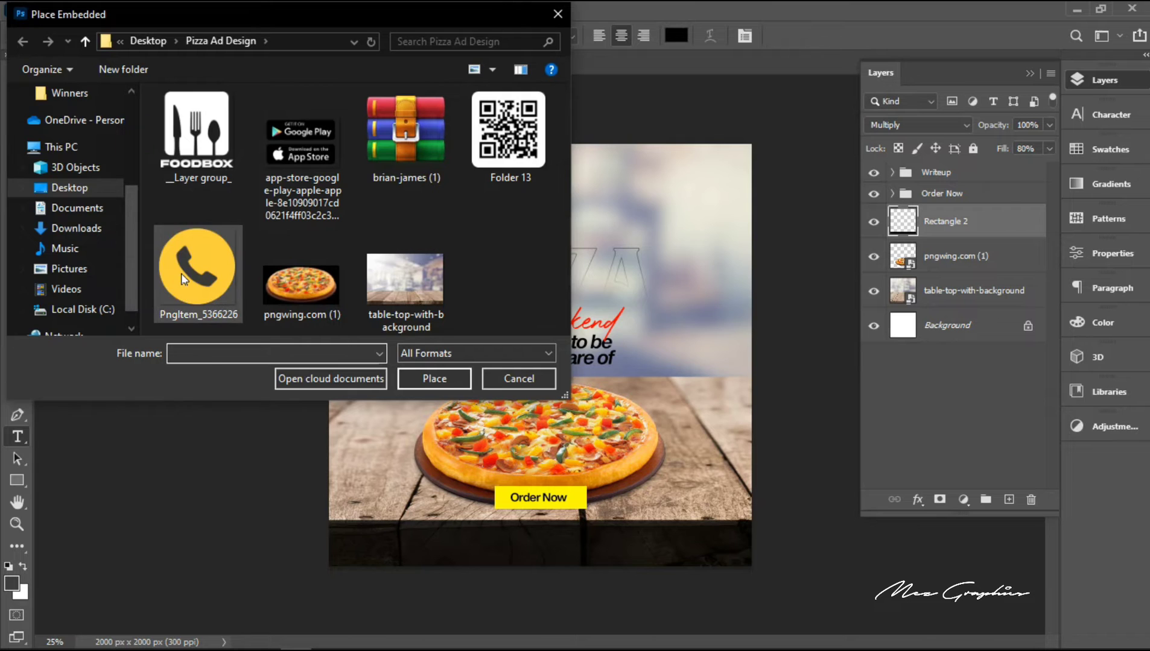
left_click(183, 280)
left_click(434, 378)
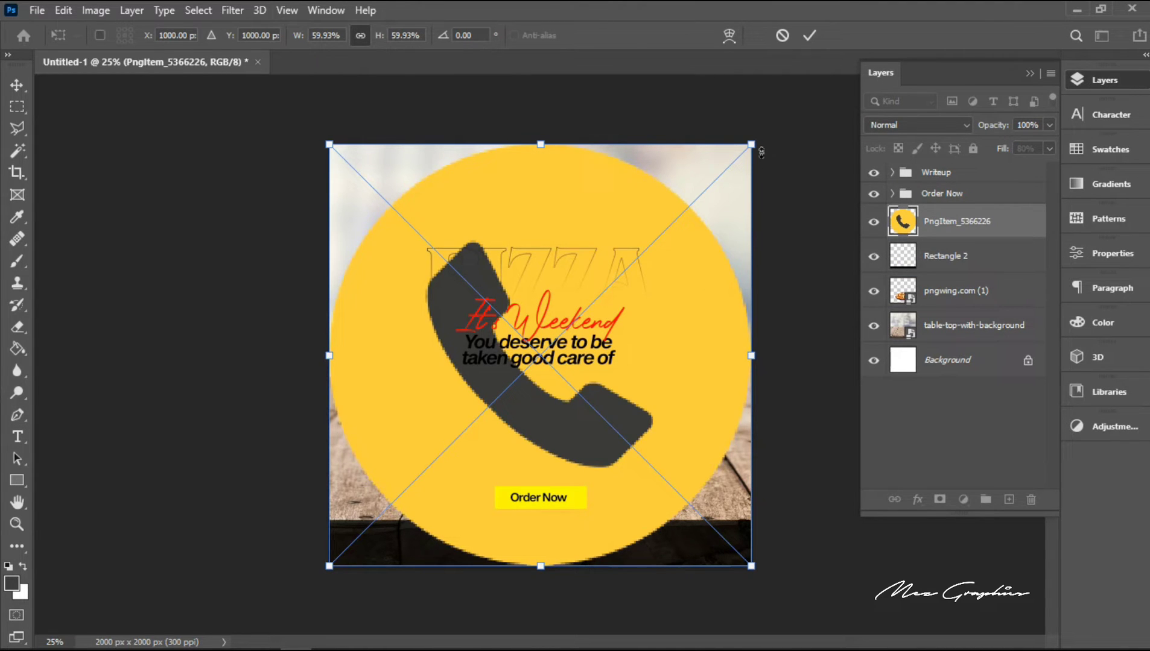
Step: Scale the phone icon down to a small badge and position it near the left end of the dark band
left_click_drag(752, 144, 550, 332)
key("shift+alt+m")
key("Return")
key("t")
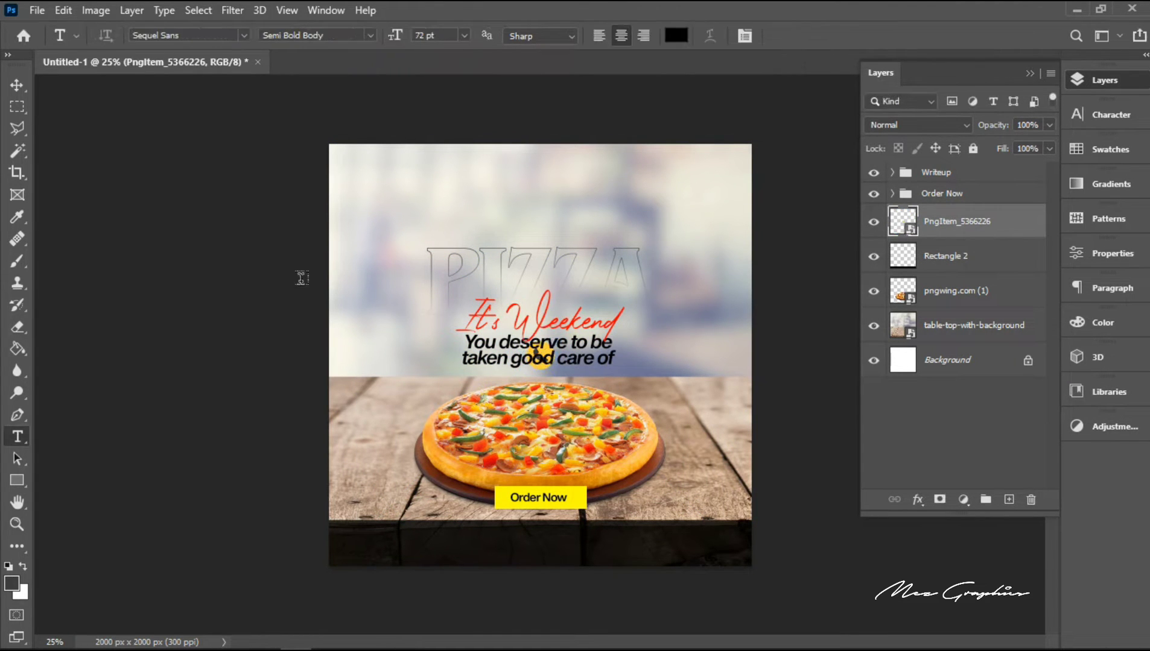
key("v")
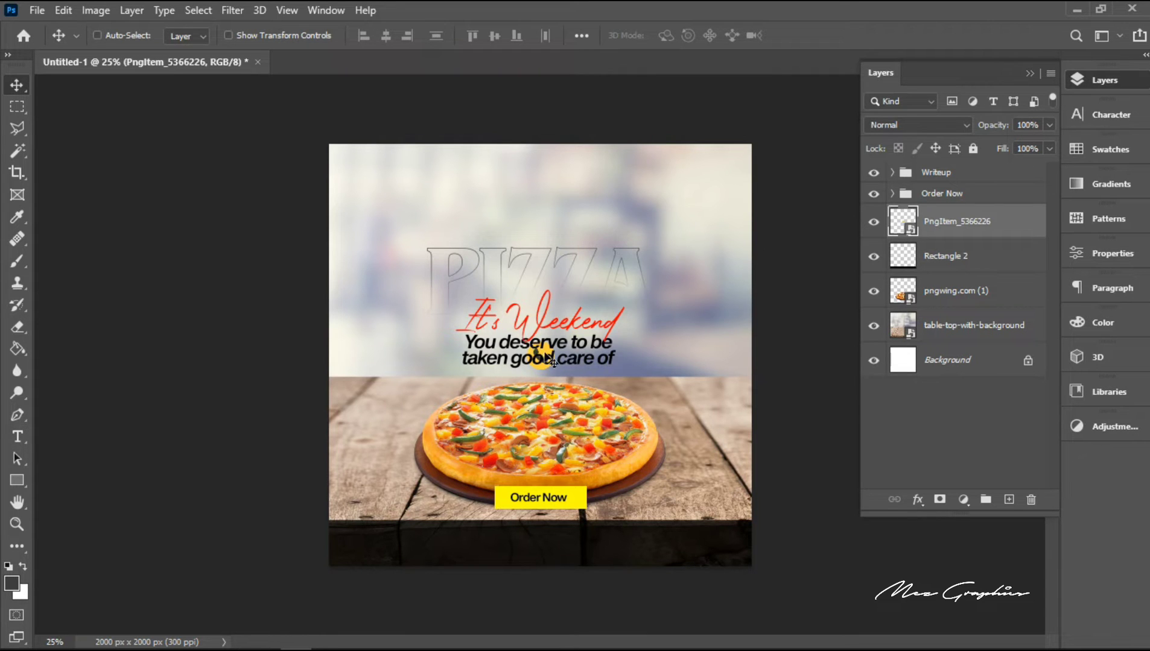
left_click_drag(543, 357, 377, 542)
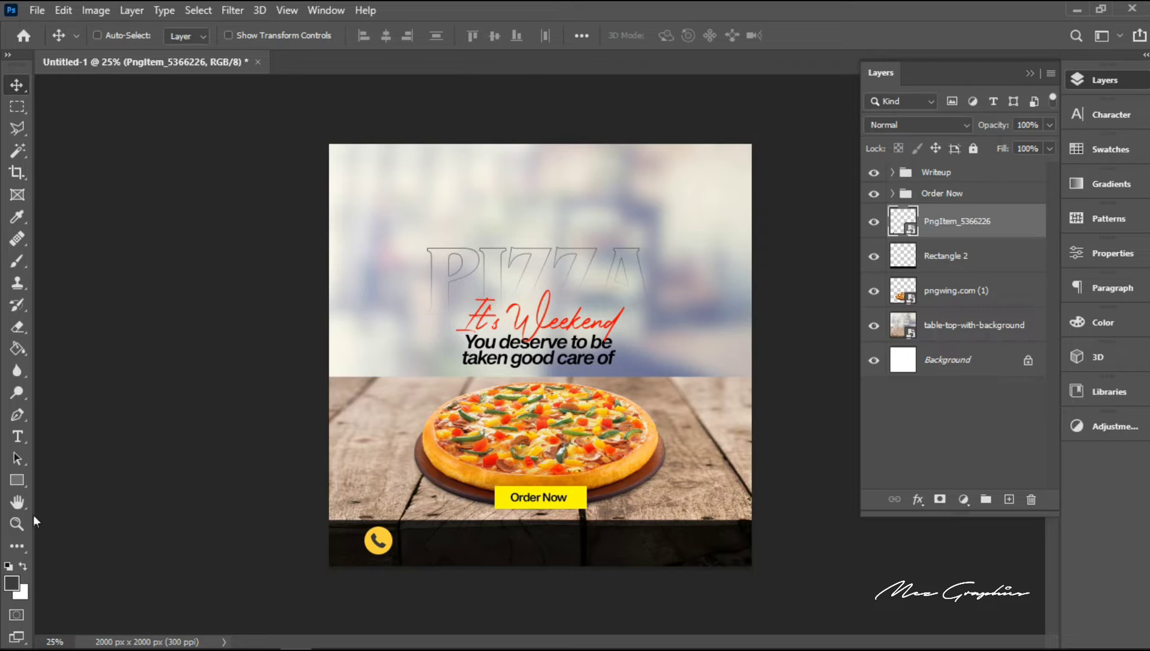
Step: Add the white 16 pt text "For Pickup and Deliver" over the dark band near the phone icon
left_click(15, 524)
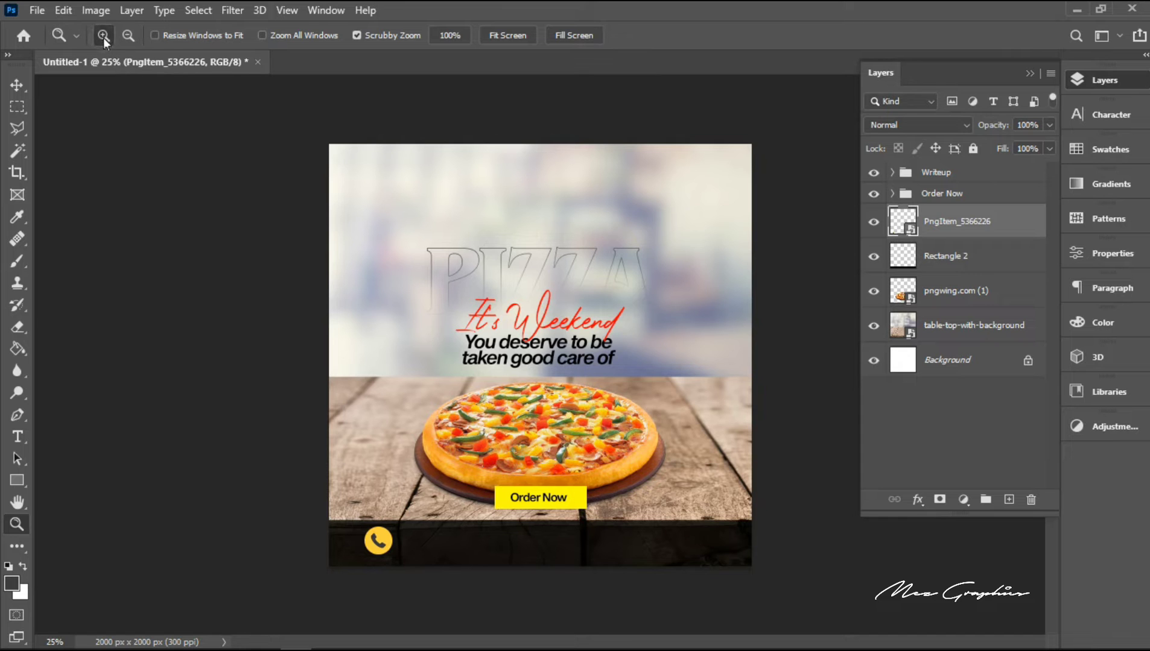
left_click(419, 530)
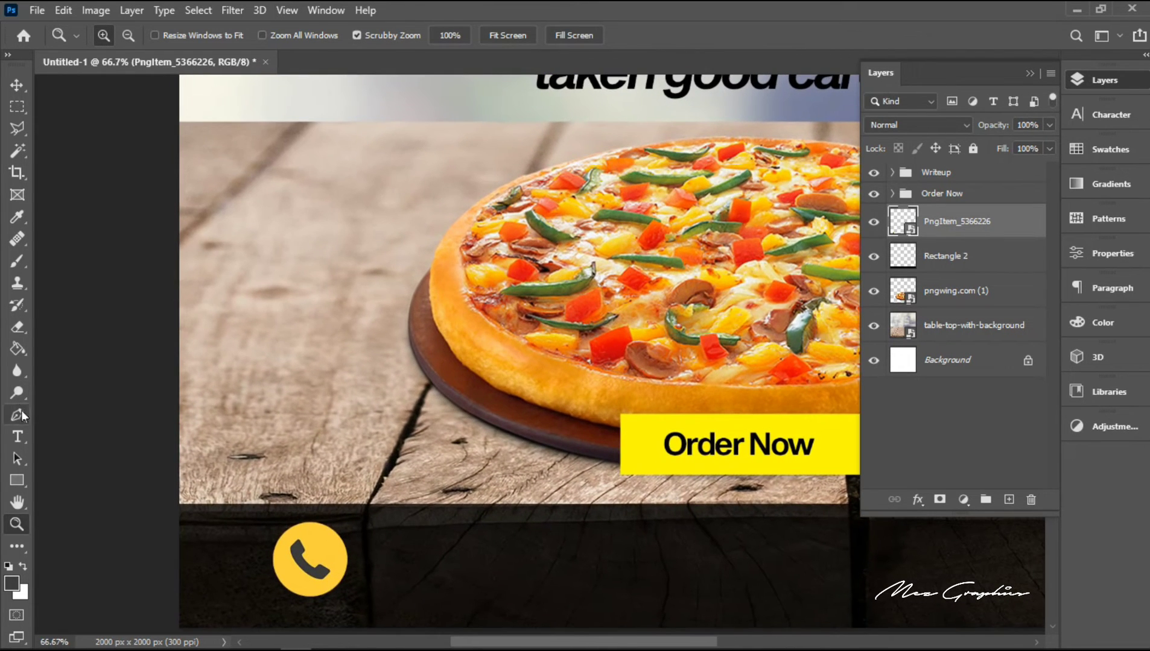
left_click(19, 501)
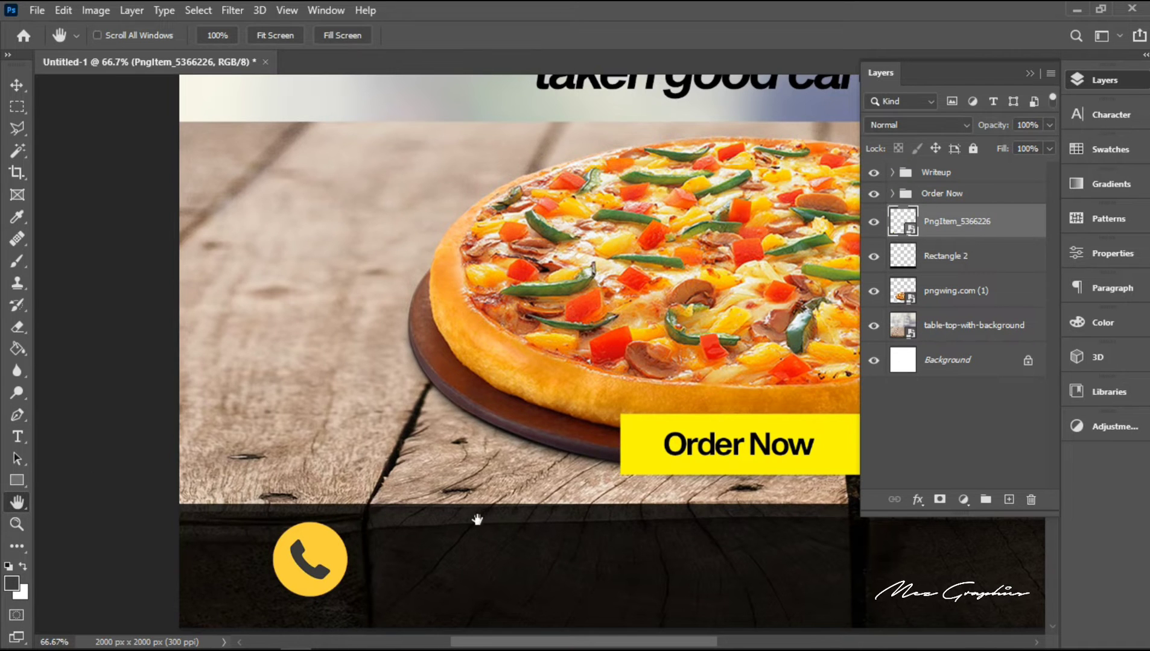
scroll(477, 520, "down", 3)
left_click(16, 441)
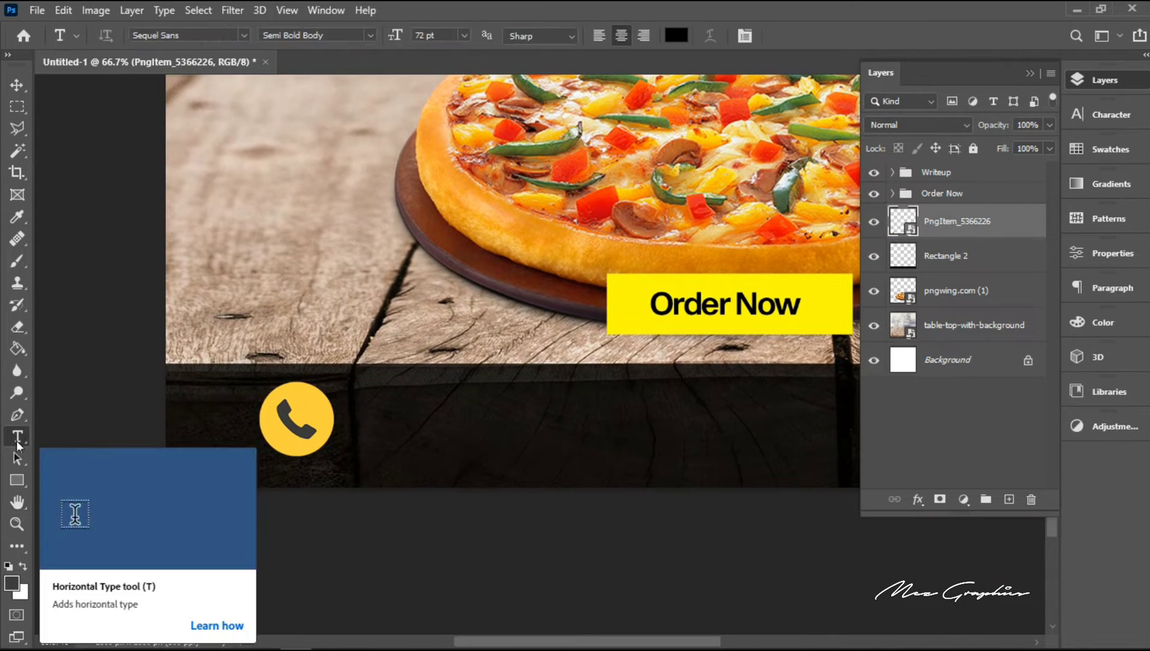
left_click(359, 407)
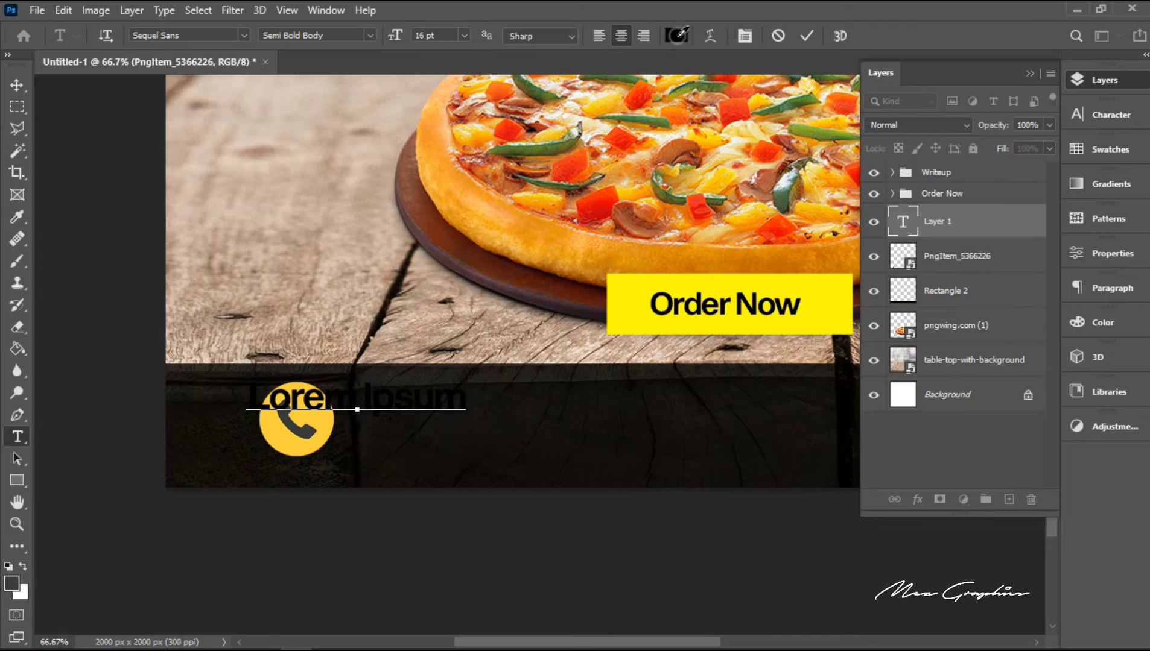
left_click(676, 35)
left_click(803, 346)
type("For")
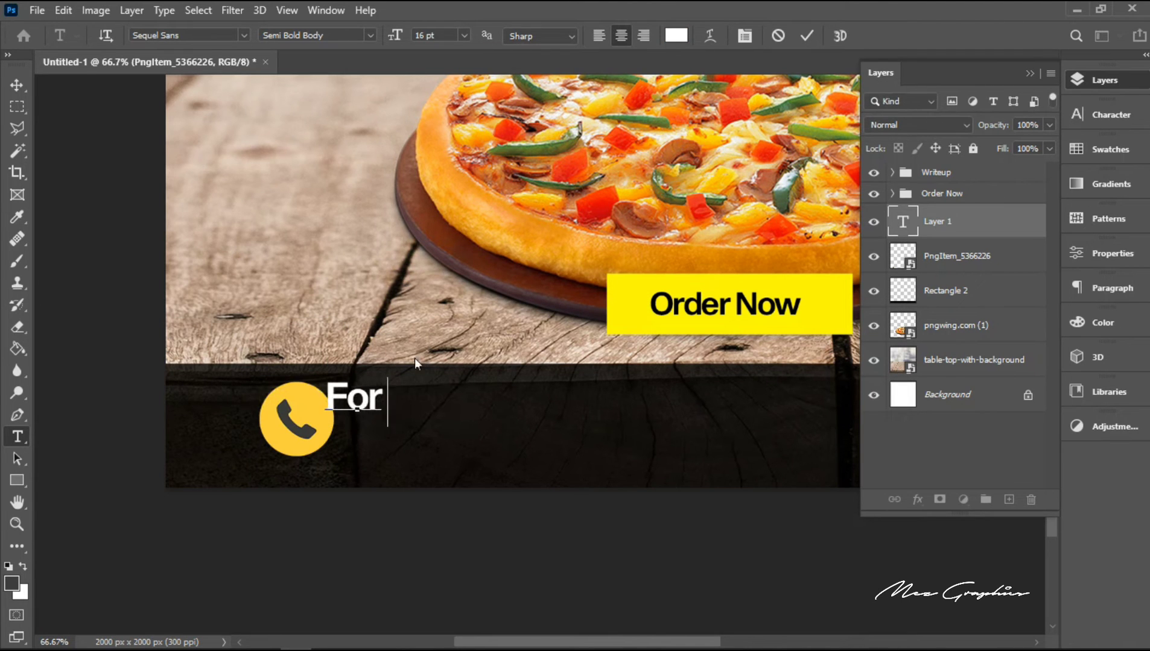
type(" Pickup and Deliver")
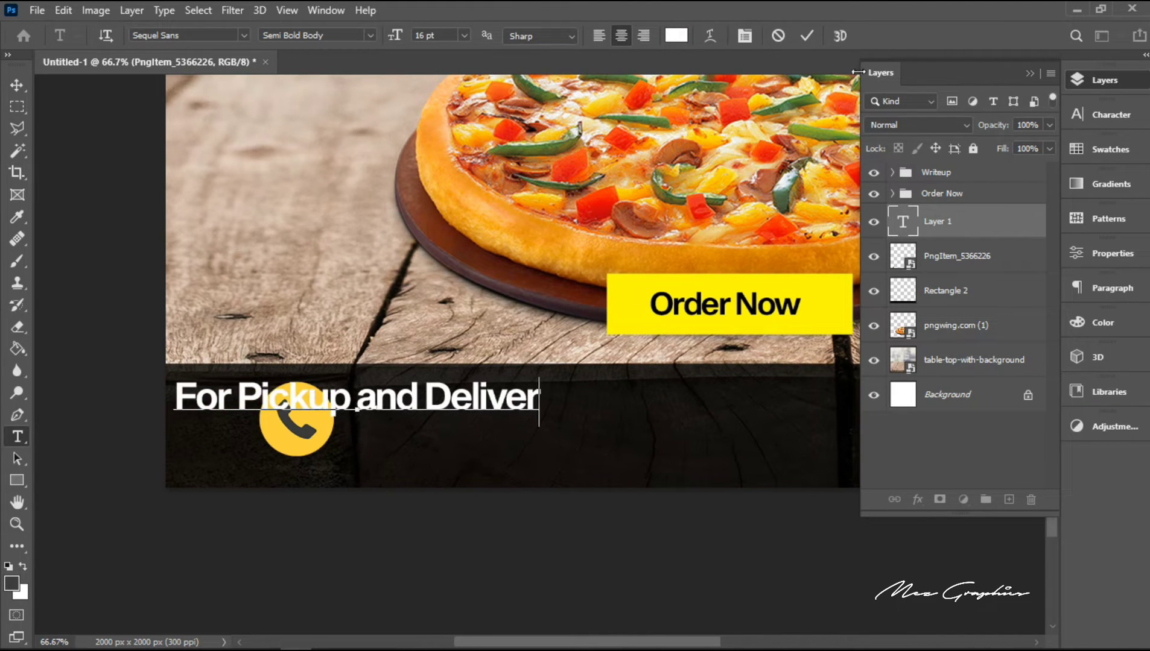
left_click(806, 35)
Step: Move the text to the right of the phone icon and correct it to read "For Pickup and Delivery"
left_click(16, 85)
left_click_drag(376, 405, 543, 415)
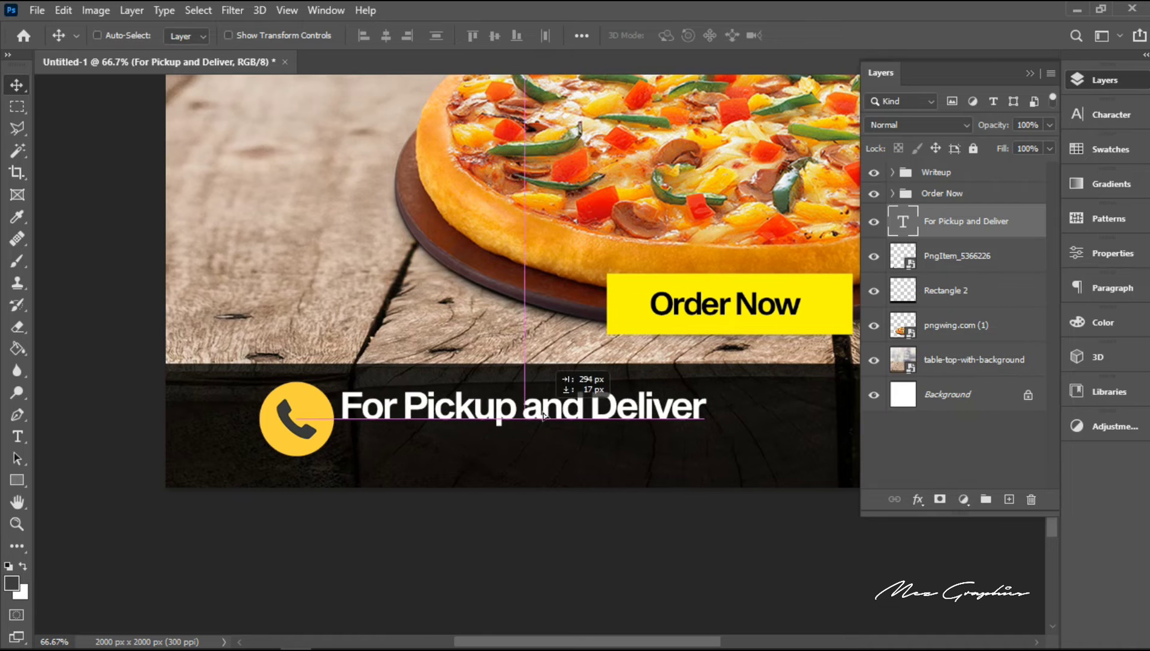
double_click(705, 413)
left_click(710, 416)
type("y")
left_click(804, 38)
key("shift+Right")
Step: Duplicate the "For Pickup and Delivery" text layer and move the copy directly below the original line
key("ctrl+j")
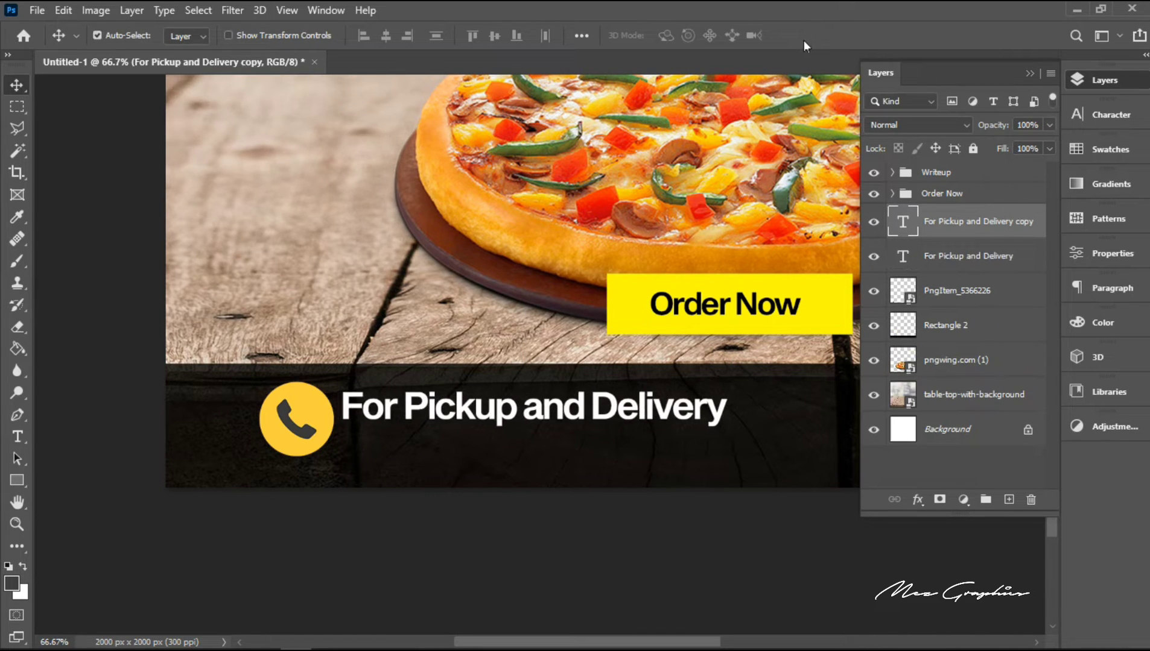
key("shift+Down")
key("shift+Down")
key("shift+Down")
key("shift+Down")
key("shift+Down")
key("shift+Down")
key("shift+Down")
key("shift+Down")
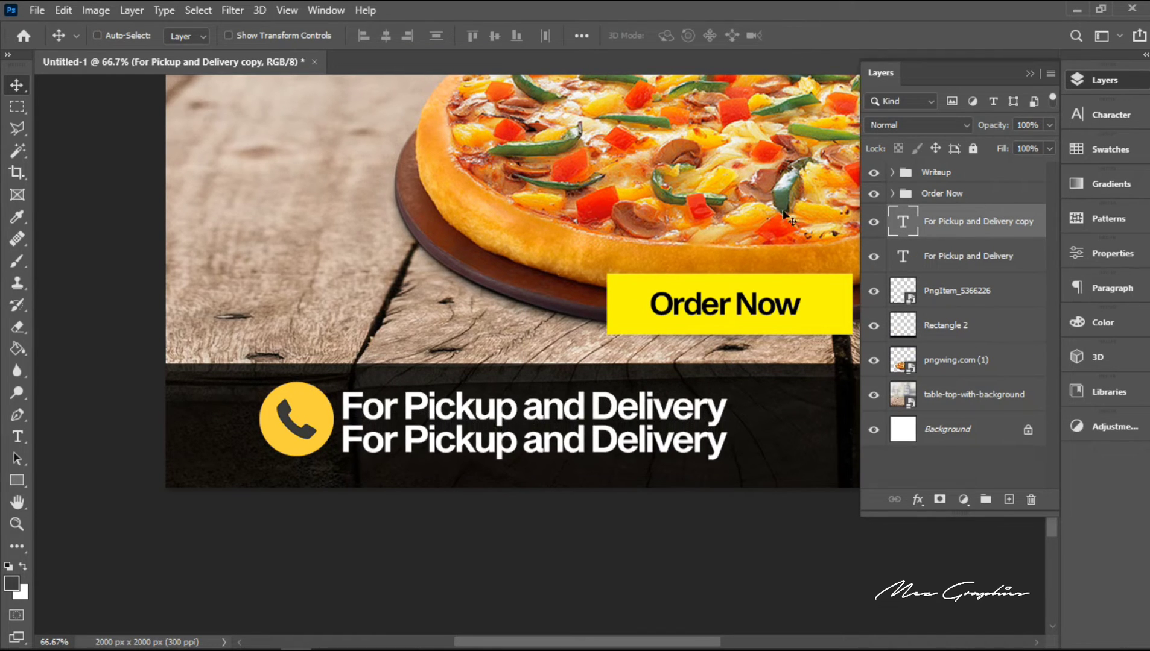
Step: Replace the duplicated line's text with the contact phone number
key("t")
triple_click(609, 435)
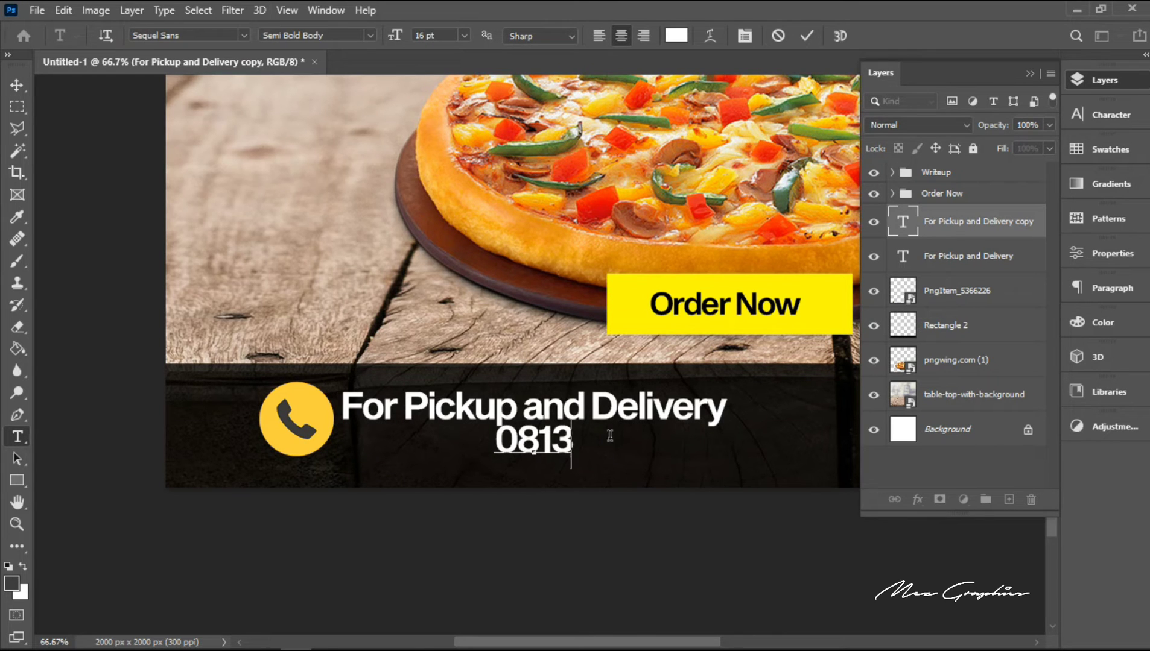
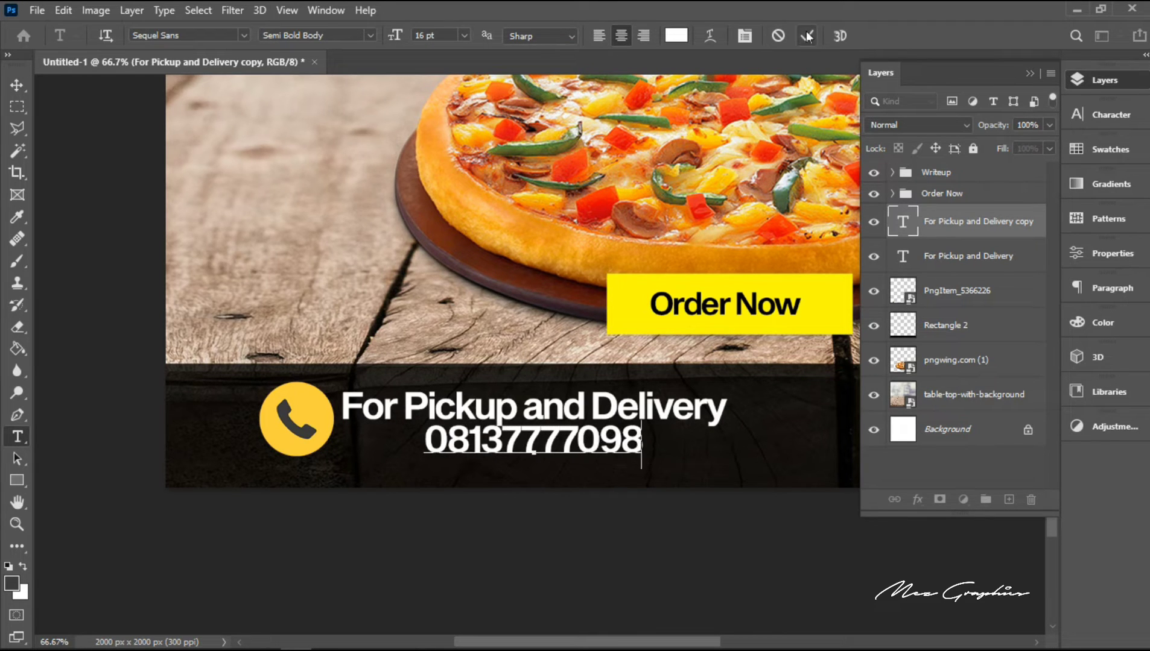
Step: Set the phone number text to the Medium Body font style with a tracking of -70
key("ctrl+a")
left_click(370, 35)
left_click(422, 114)
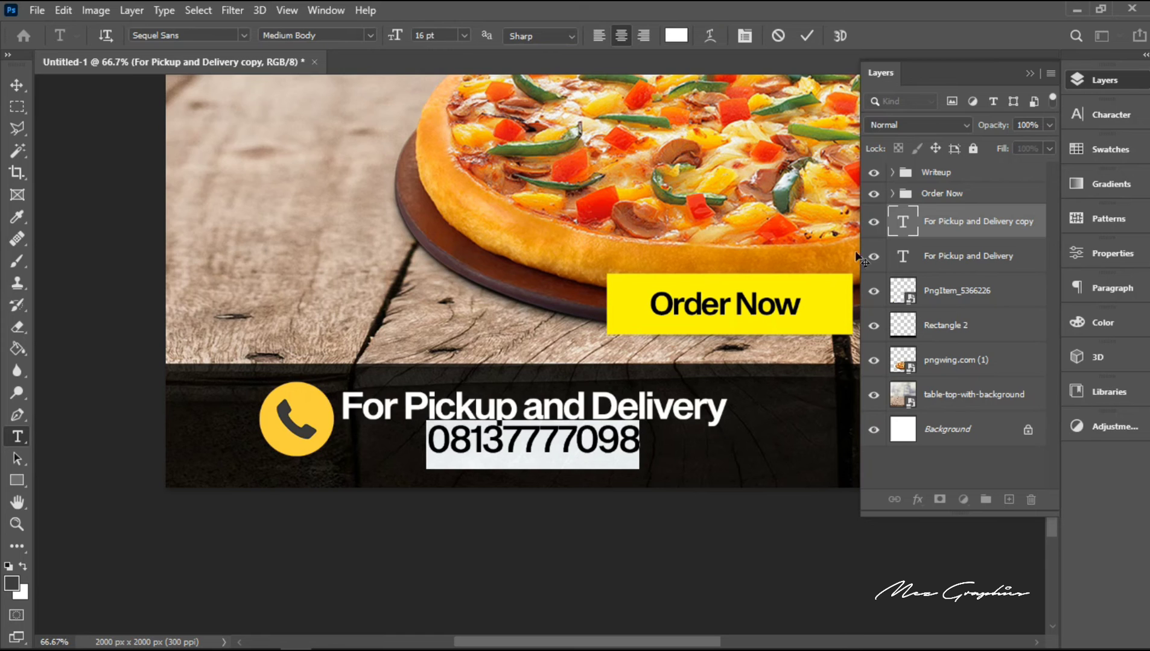
left_click(1101, 124)
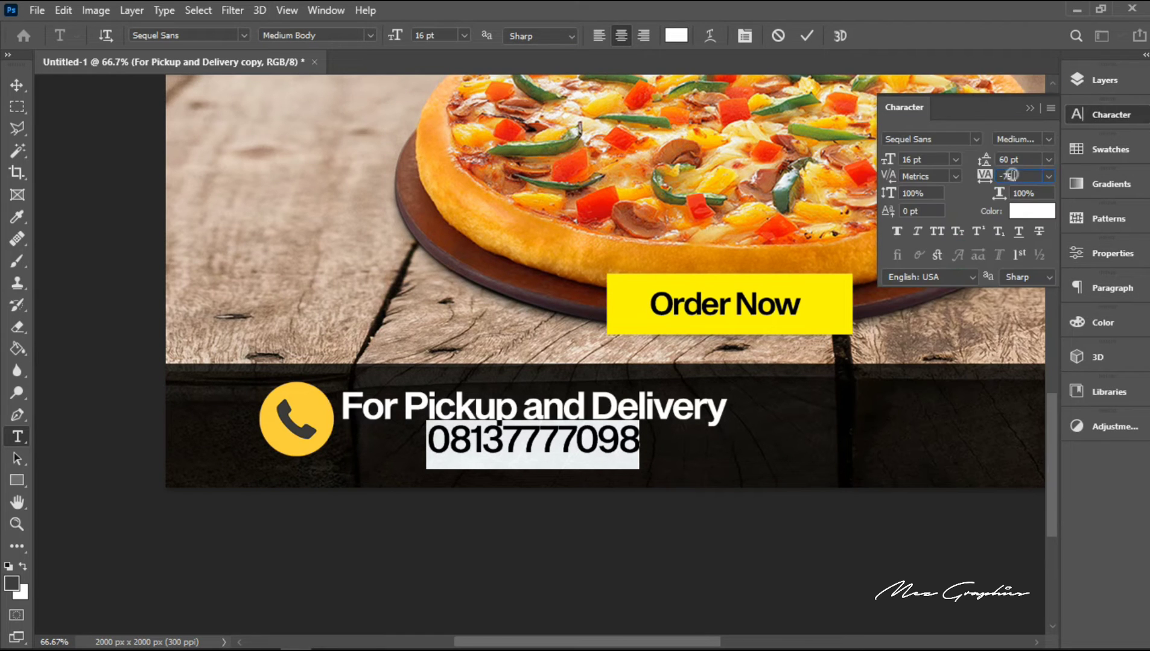
key("BackSpace")
type("0")
left_click(808, 35)
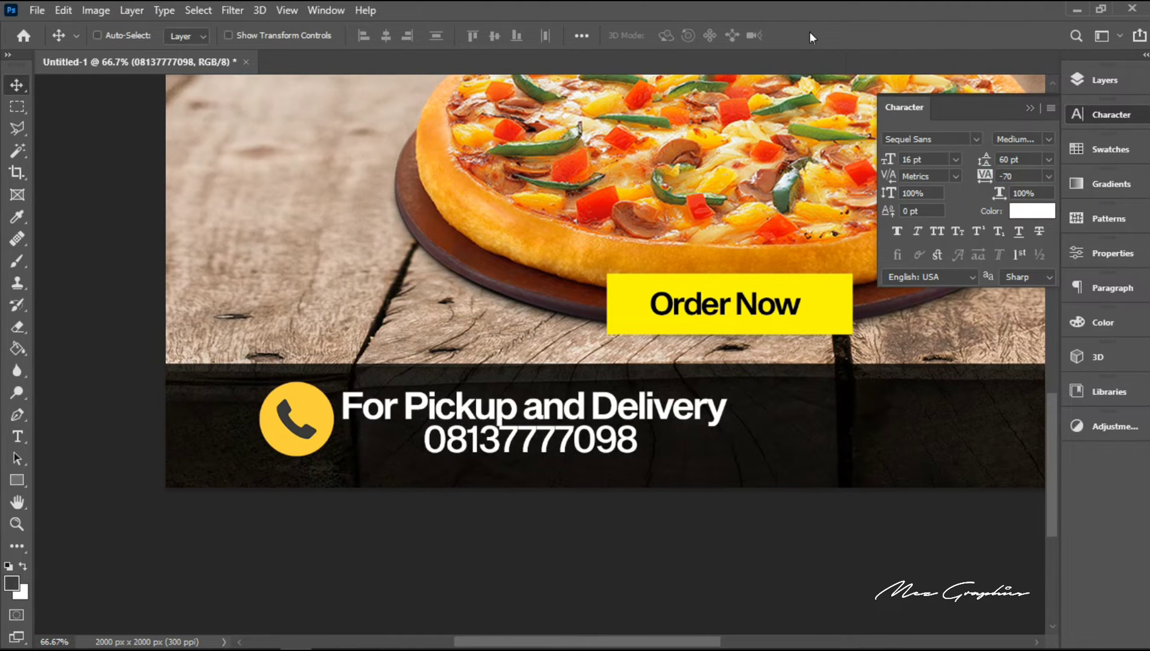
Step: Shift the phone number left so it starts beneath the beginning of "For Pickup and Delivery"
key("shift+Left")
key("shift+Left")
key("shift+Left")
key("shift+Left")
key("shift+Left")
key("shift+Left")
key("shift+Left")
key("shift+Left")
key("shift+Left")
key("shift+Left")
key("shift+Left")
key("shift+Left")
key("shift+Left")
key("shift+Left")
key("shift+Left")
Step: Set "For Pickup and Delivery" to Medium Body and scale it down to about 42% above the phone number
double_click(615, 402)
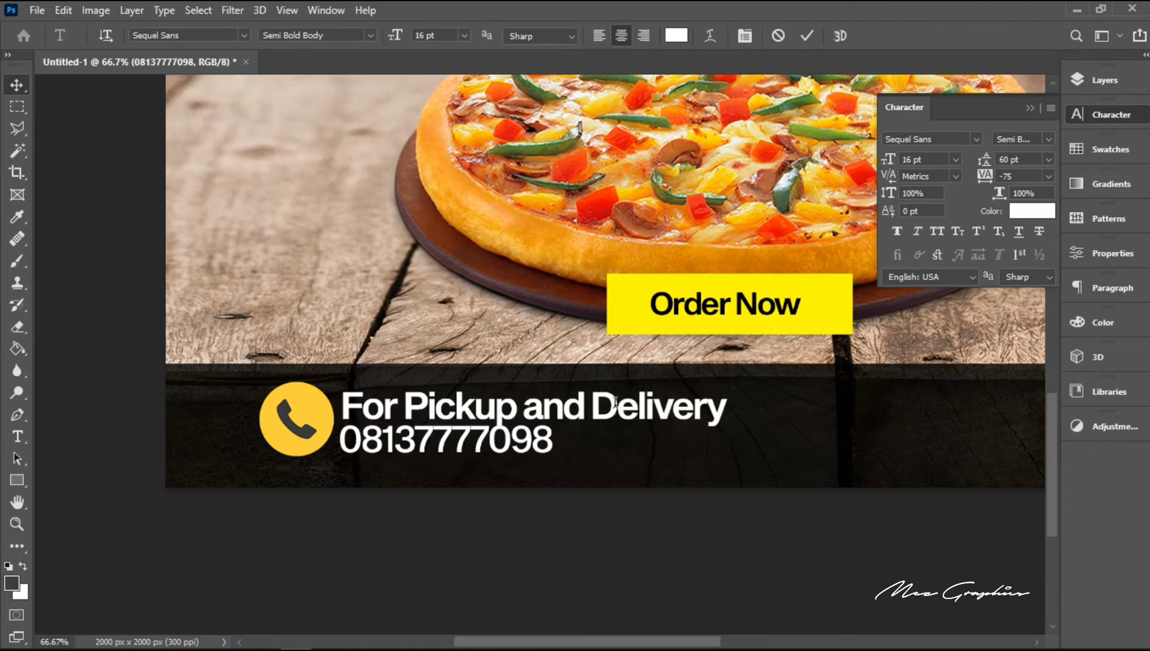
left_click(370, 35)
left_click(405, 113)
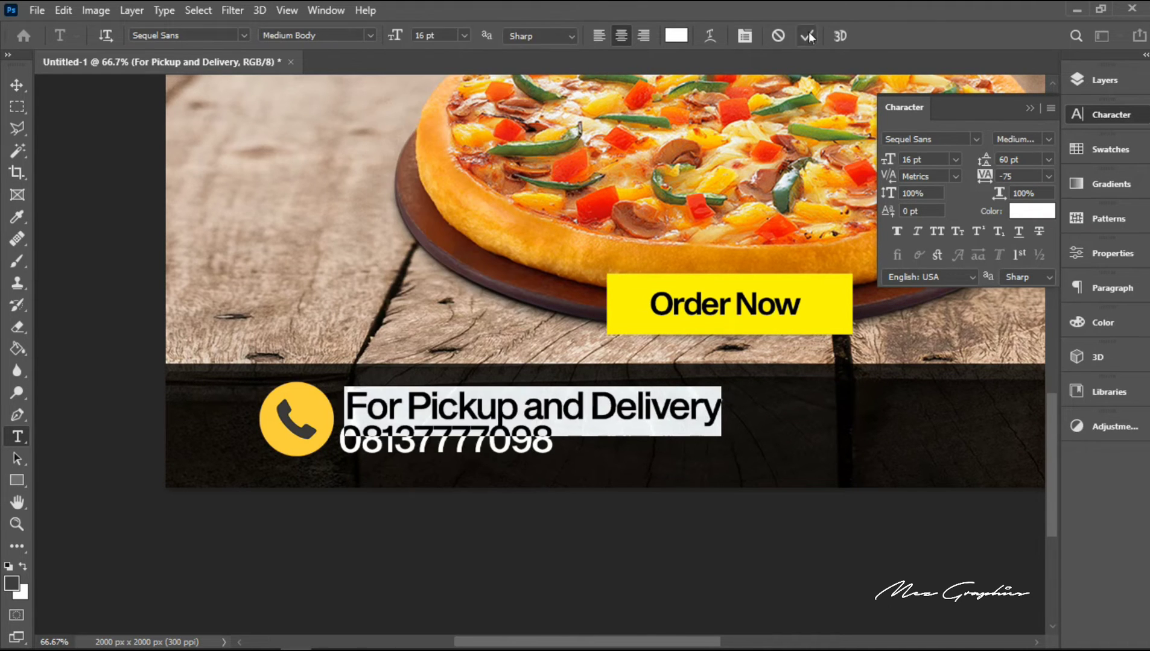
left_click(808, 35)
key("ctrl+t")
left_click_drag(721, 386, 504, 401)
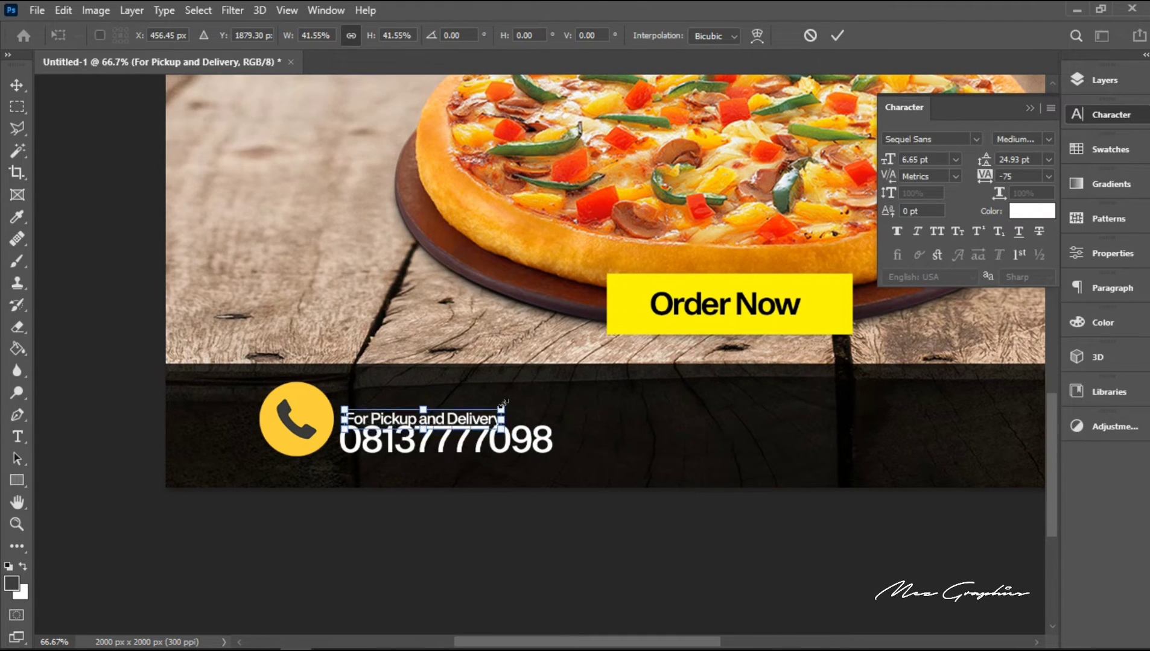
key("Return")
Step: Add a vertical guide at the phone number's left edge and align "For Pickup and Delivery" to it
right_click(498, 443)
left_click(544, 453)
key("ctrl+t")
key("ctrl+r")
left_click_drag(40, 502, 352, 524)
key("Return")
right_click(398, 431)
left_click(445, 440)
left_click_drag(446, 441, 440, 441)
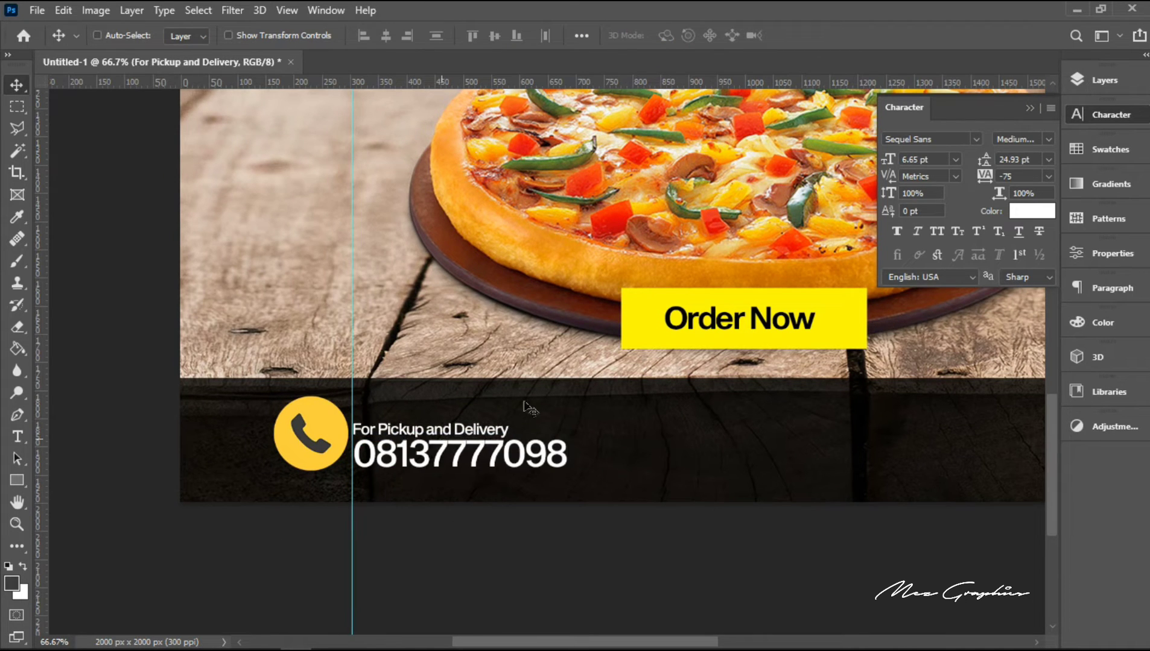
Step: Select both contact text layers and place a horizontal guide through their vertical centre
left_click(1105, 80)
left_click(965, 222, "shift")
key("ctrl+t")
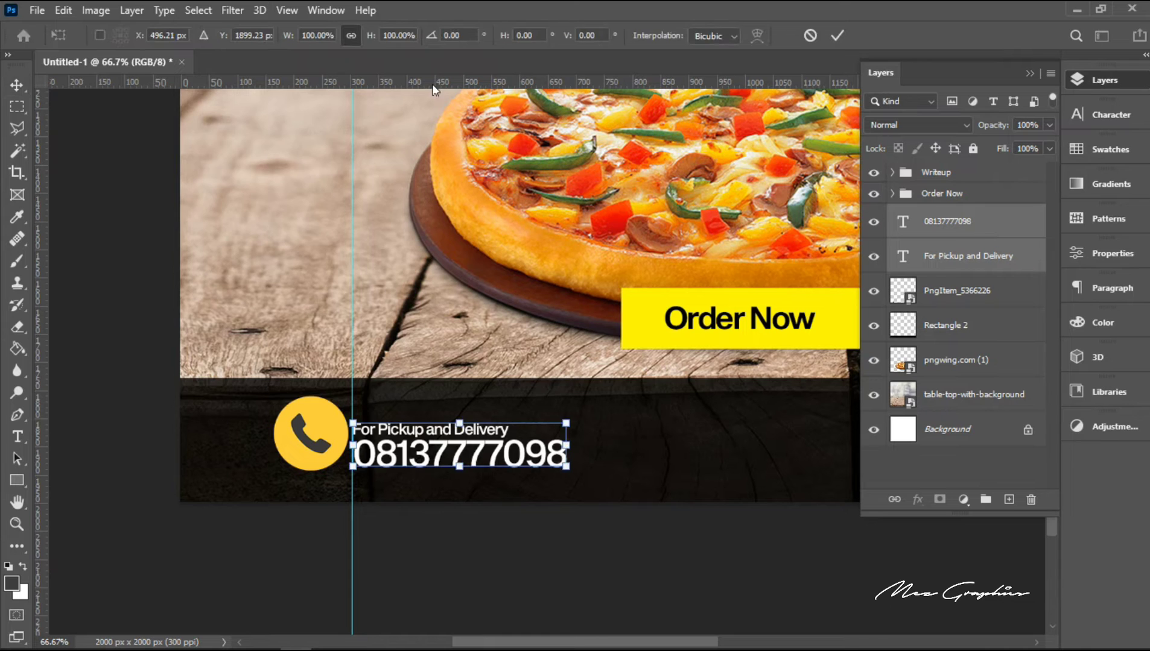
left_click_drag(433, 85, 475, 445)
key("Return")
Step: Move the phone icon down so its centre lies on the horizontal guide, level with the contact text
right_click(320, 432)
left_click(355, 443)
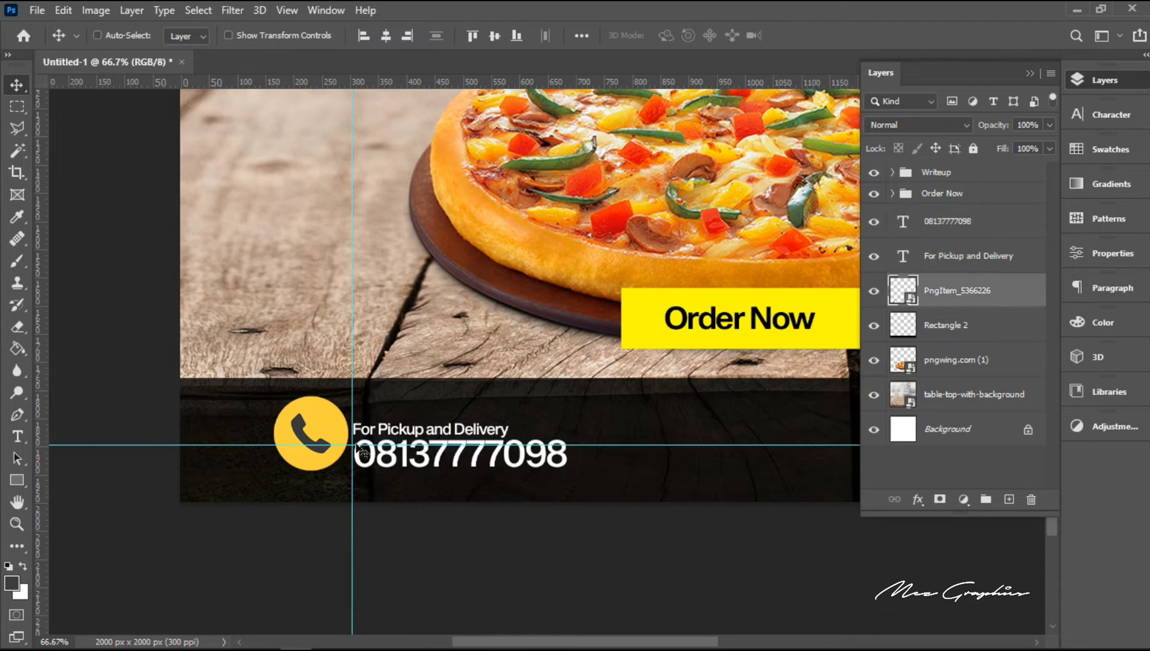
key("ctrl+t")
key("Down")
key("Down")
key("Down")
key("Down")
key("Down")
key("Down")
key("Down")
key("Down")
key("Down")
key("Down")
key("Down")
key("Down")
key("Down")
key("Down")
key("Down")
key("Down")
key("Down")
key("Down")
key("Down")
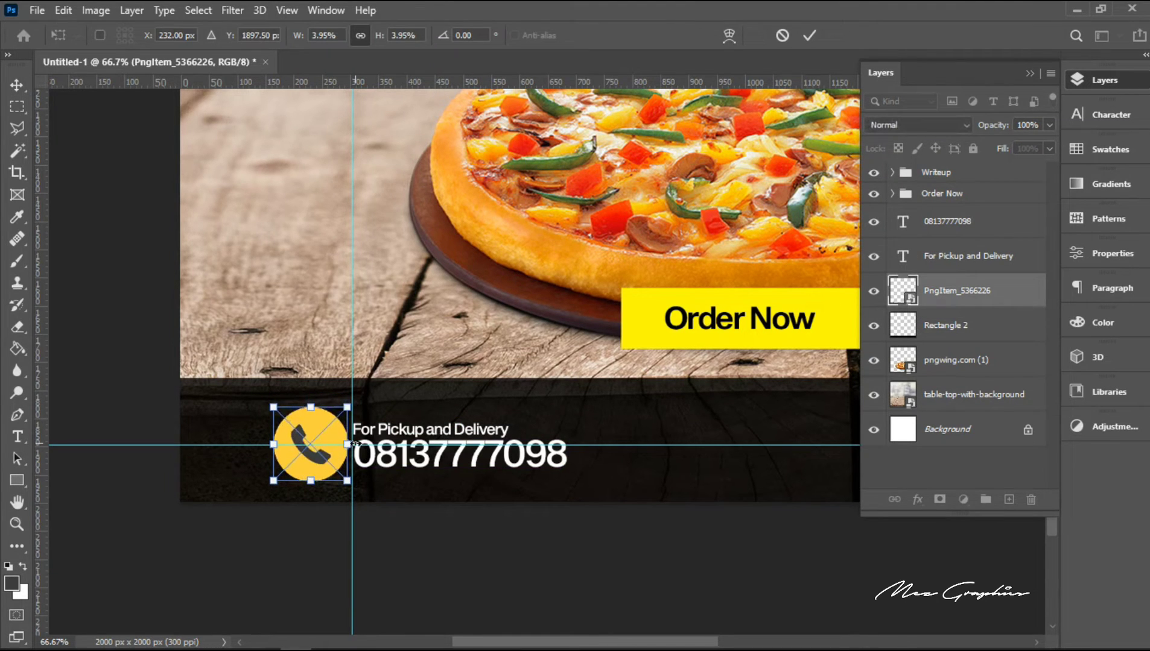
key("Return")
Step: Select the phone icon's orange-yellow circle with the Magic Wand and add a new layer above the icon
key("z")
triple_click(314, 430)
left_click(17, 151)
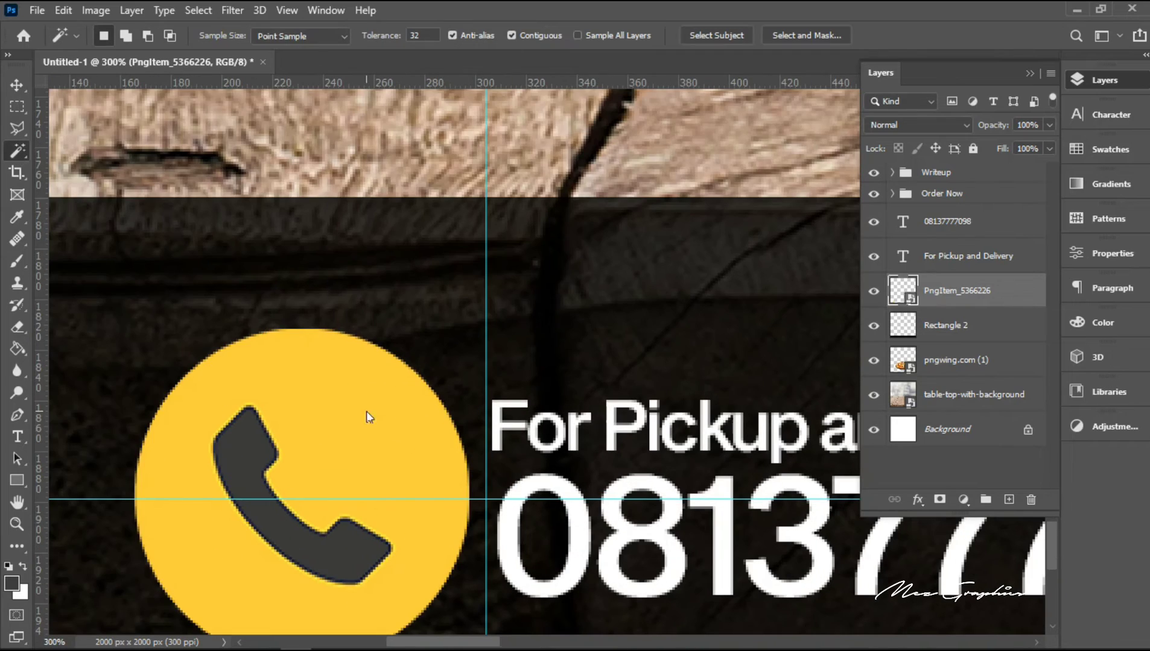
left_click(367, 412)
left_click(1009, 500)
Step: Sample the bright yellow of the "Order Now" button as the foreground colour
key("space")
left_click_drag(418, 239, 247, 628)
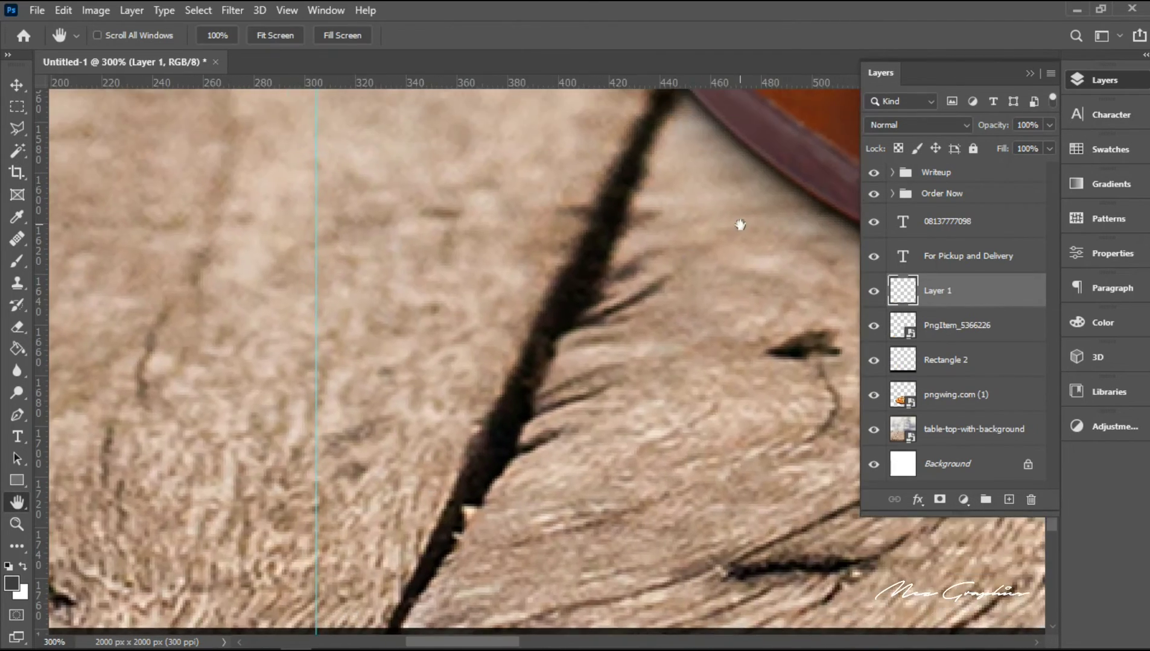
left_click_drag(740, 224, 67, 310)
left_click(17, 218)
left_click(704, 489)
Step: Fill the selected circle with the sampled yellow on the new layer and clip that layer to the phone icon
left_click(17, 349)
key("space")
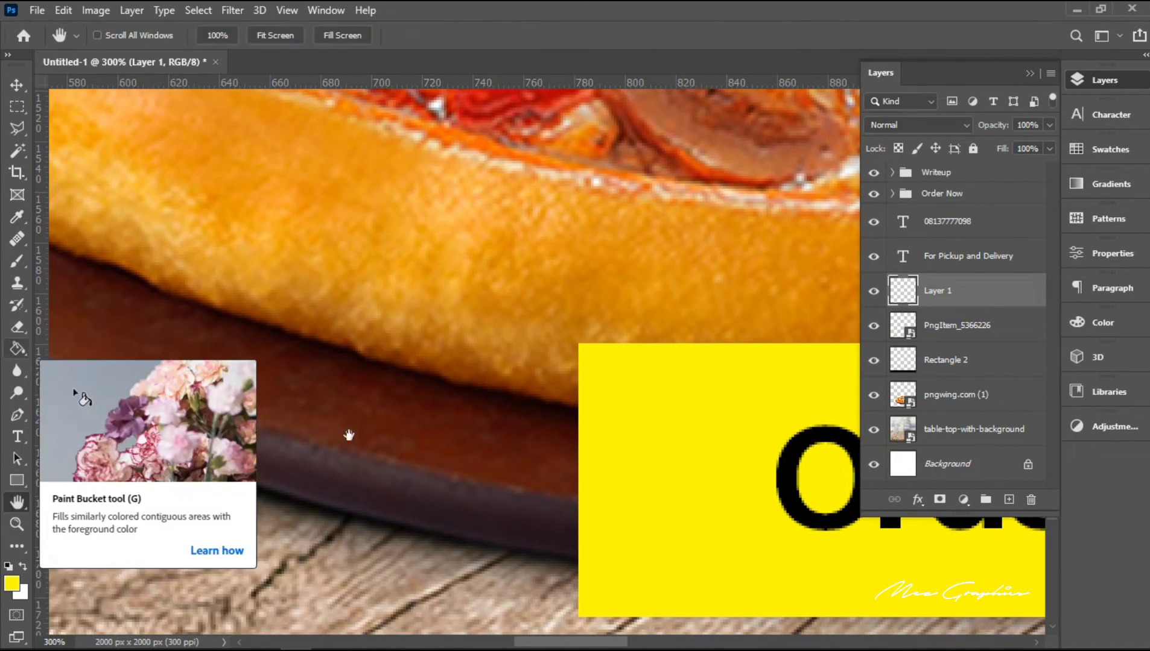
left_click_drag(356, 579, 627, 79)
left_click_drag(352, 449, 863, 286)
left_click_drag(265, 436, 541, 398)
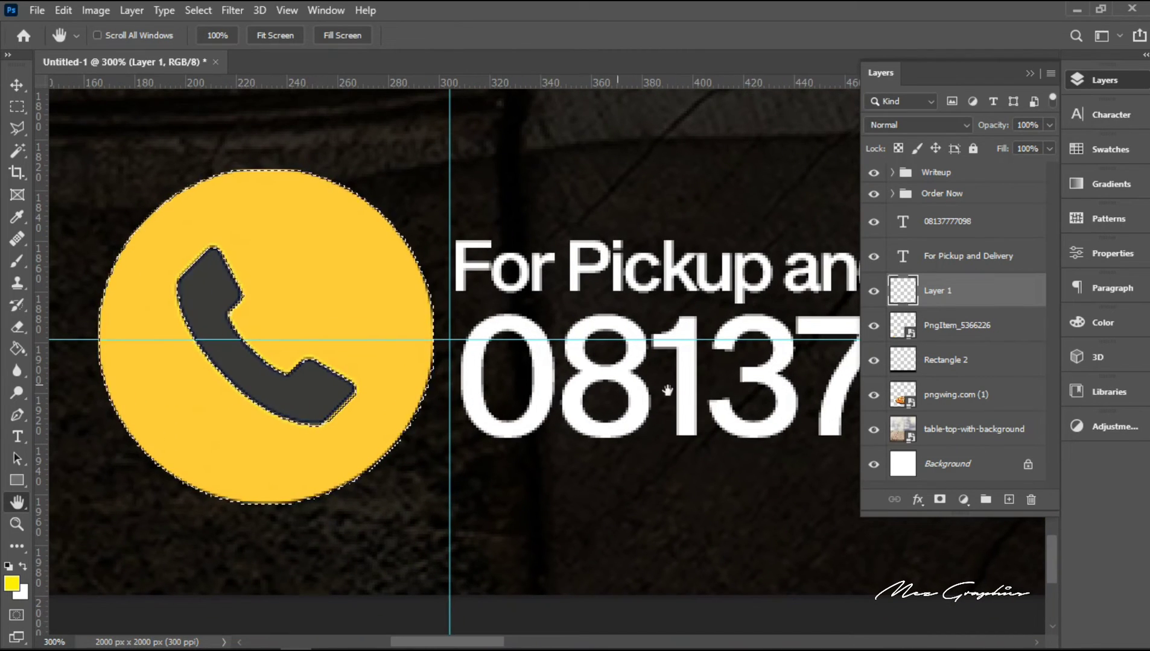
left_click(21, 347)
left_click(300, 261)
key("ctrl+d")
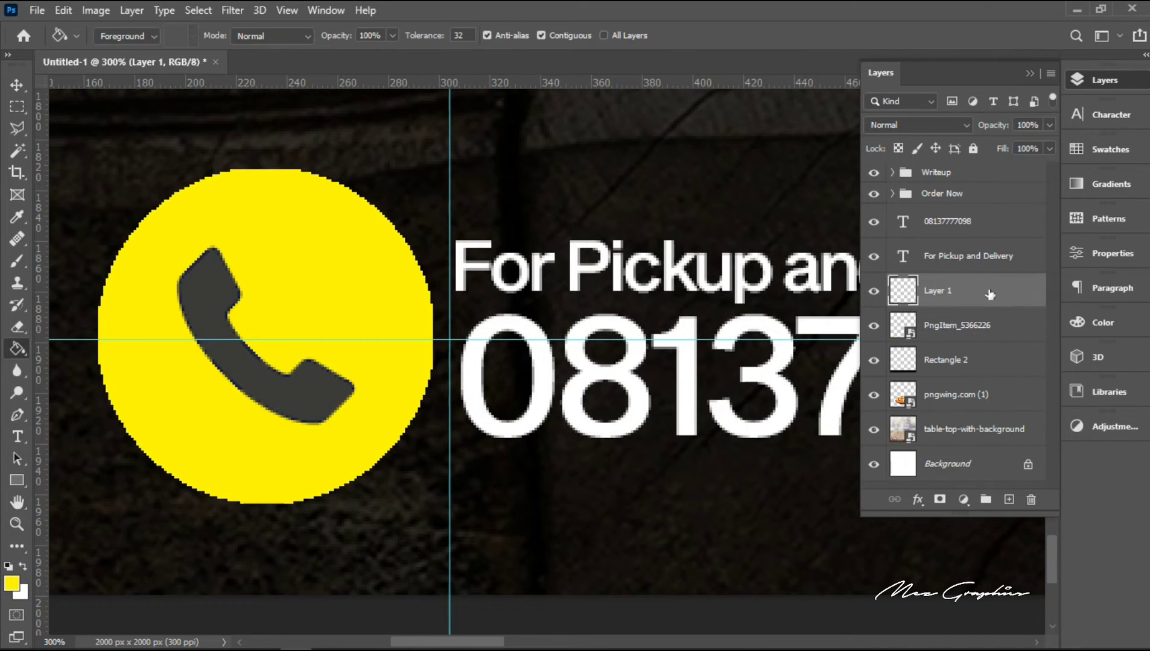
right_click(988, 291)
left_click(785, 334)
Step: Select the dark handset on the phone icon's layer with the Magic Wand and add a new layer above that layer
left_click(16, 152)
left_click(289, 395)
left_click(971, 326)
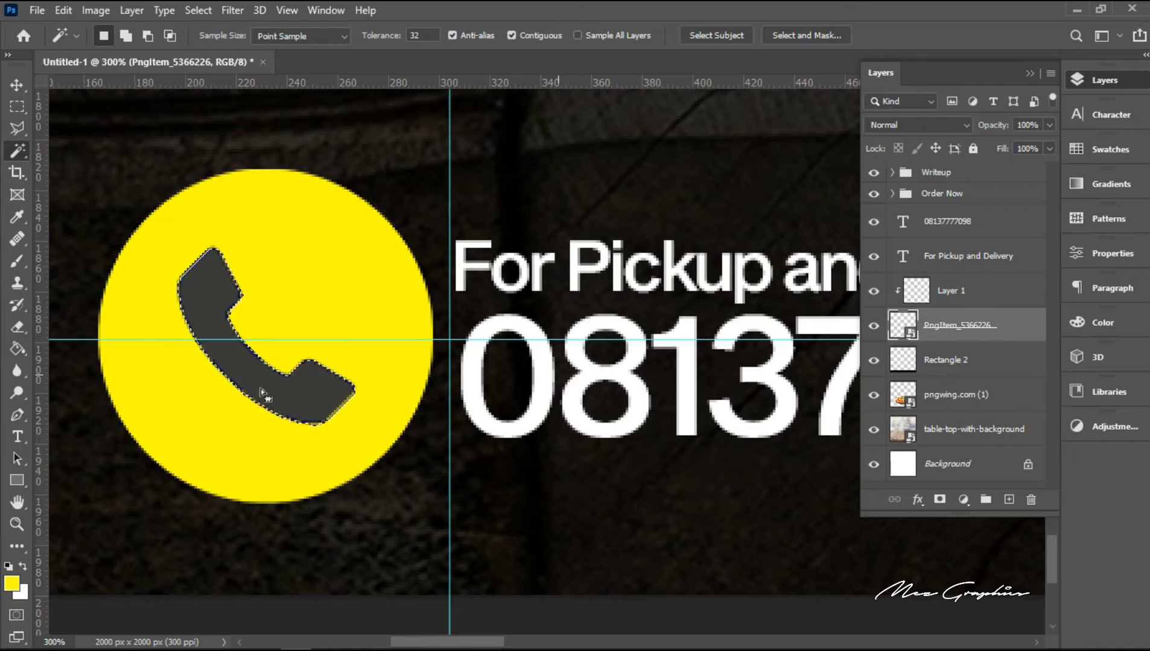
left_click(271, 395)
left_click(1008, 500)
Step: Fill the handset selection with white on the new layer and clear the selection
left_click(16, 348)
key("x")
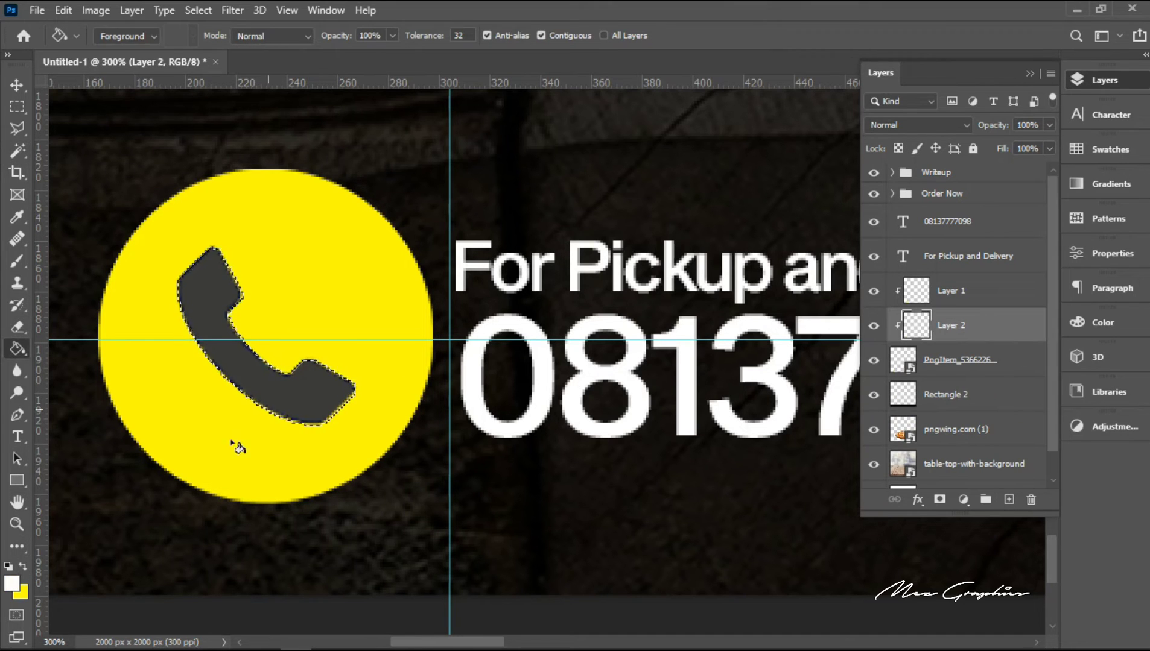
left_click(11, 584)
left_click(802, 346)
left_click(307, 403)
key("ctrl+d")
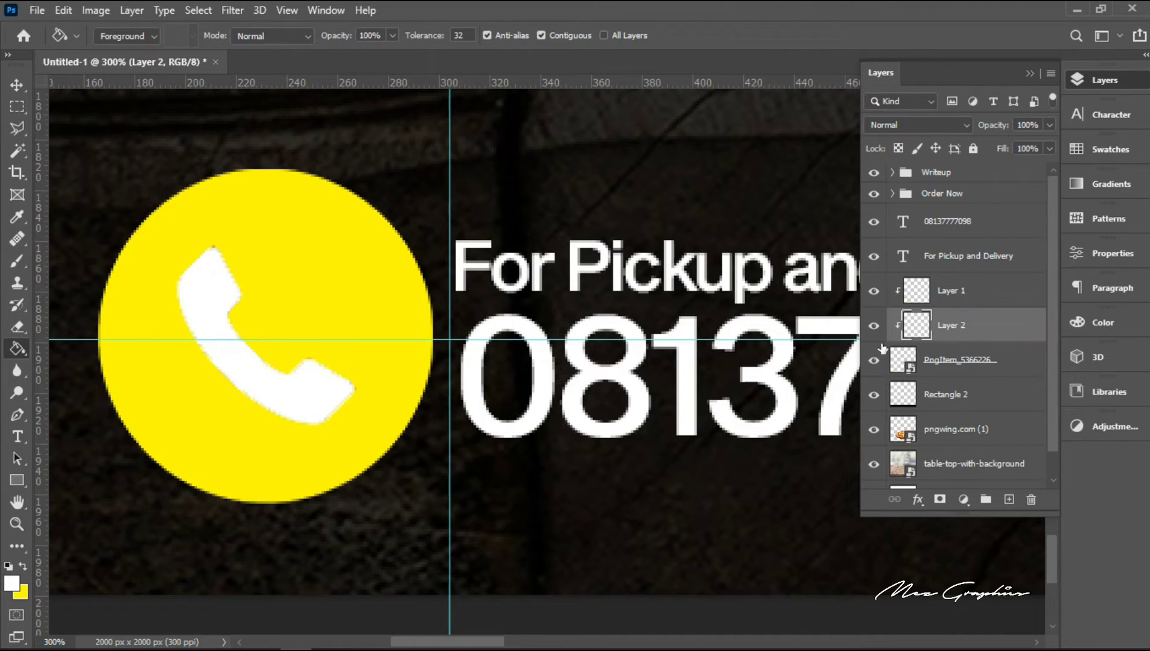
Step: Load the icon's shape as a selection and mask the phone icon layer so the handset is cut out of the yellow circle
left_click(17, 523)
left_click(477, 412, "alt")
left_click(477, 412, "alt")
left_click(477, 411, "alt")
left_click(951, 303, "ctrl")
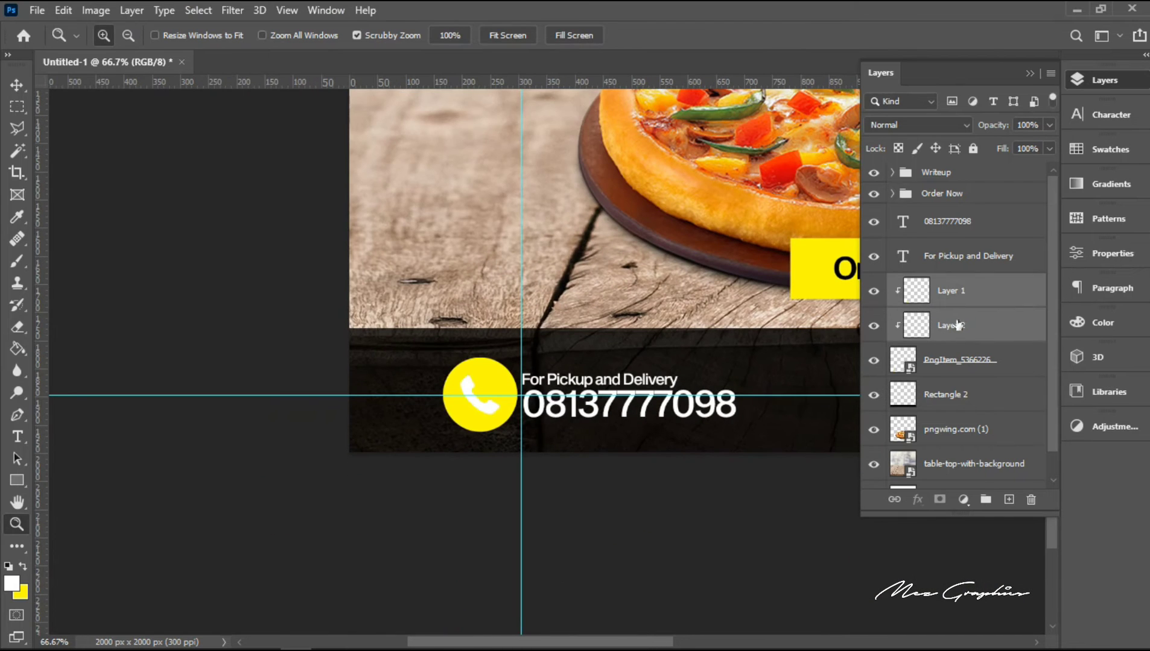
left_click(955, 359, "ctrl")
left_click(928, 357)
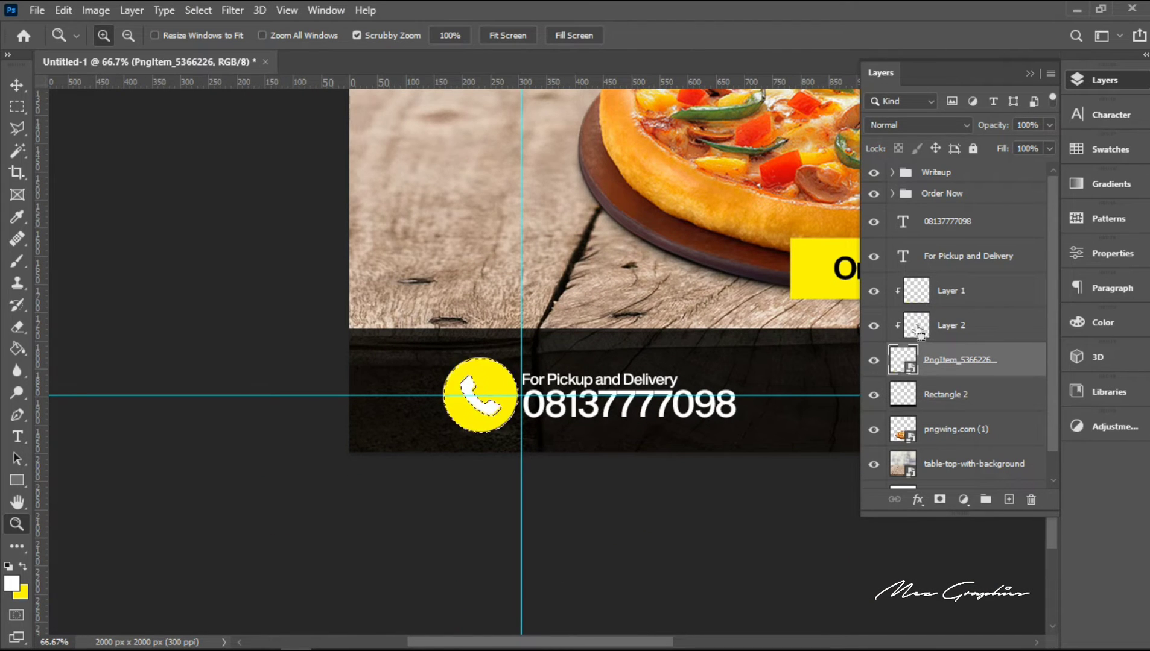
left_click(939, 500, "alt")
key("ctrl+i")
Step: Scale the phone icon down together with Layer 1 and Layer 2, keeping it close beside the contact text
left_click(959, 325, "ctrl")
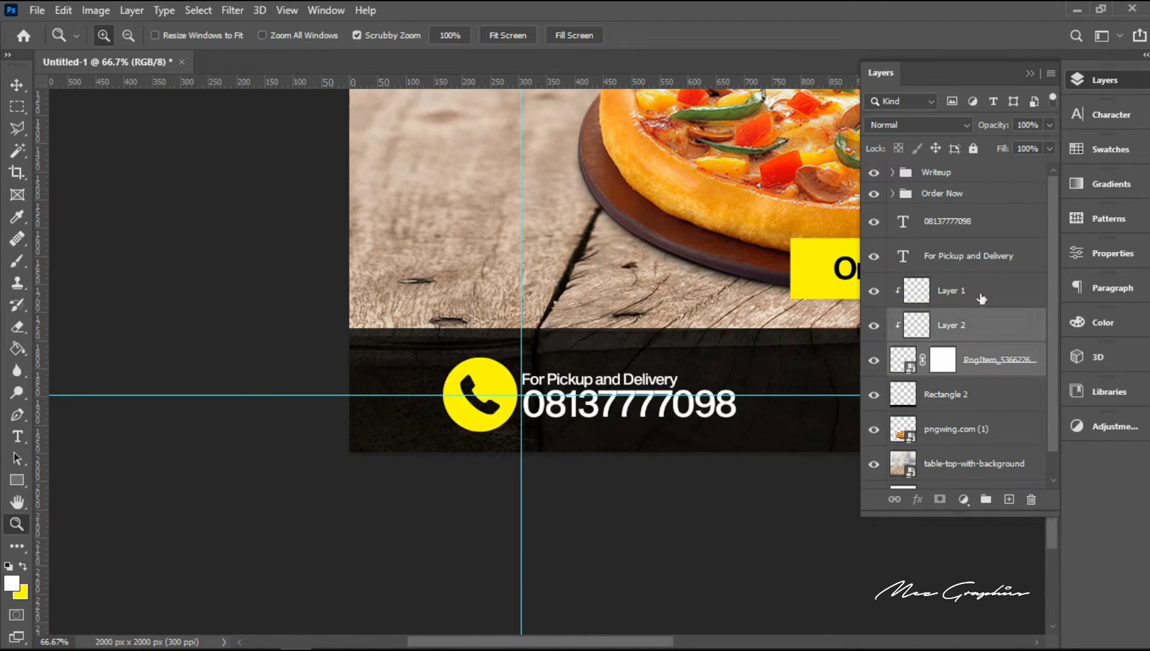
left_click(965, 291, "ctrl")
key("ctrl+t")
left_click_drag(436, 350, 460, 374)
key("Return")
Step: Group the phone icon layers with the two contact text lines and shift the group right towards the vertical guide
left_click(956, 264, "ctrl")
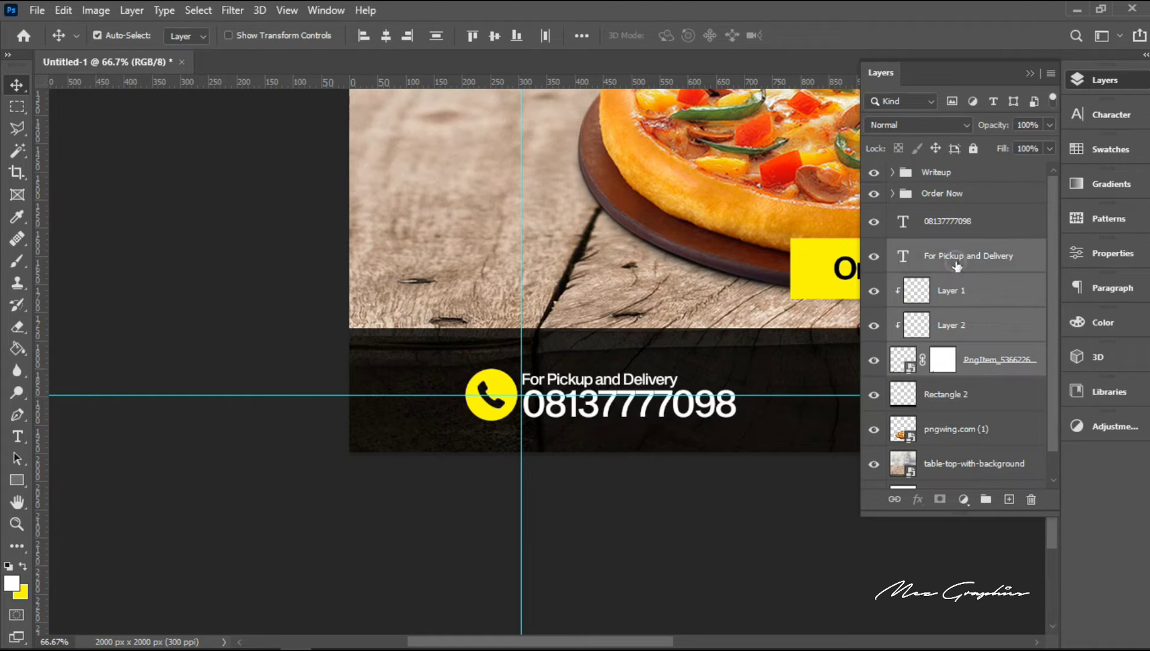
left_click(957, 222, "ctrl")
key("ctrl+g")
key("shift+Right")
key("shift+Right")
key("shift+Right")
key("shift+Right")
key("shift+Right")
key("shift+Right")
key("shift+Right")
key("shift+Right")
key("shift+Right")
key("shift+Right")
key("shift+Right")
key("shift+Right")
key("shift+Right")
key("shift+Right")
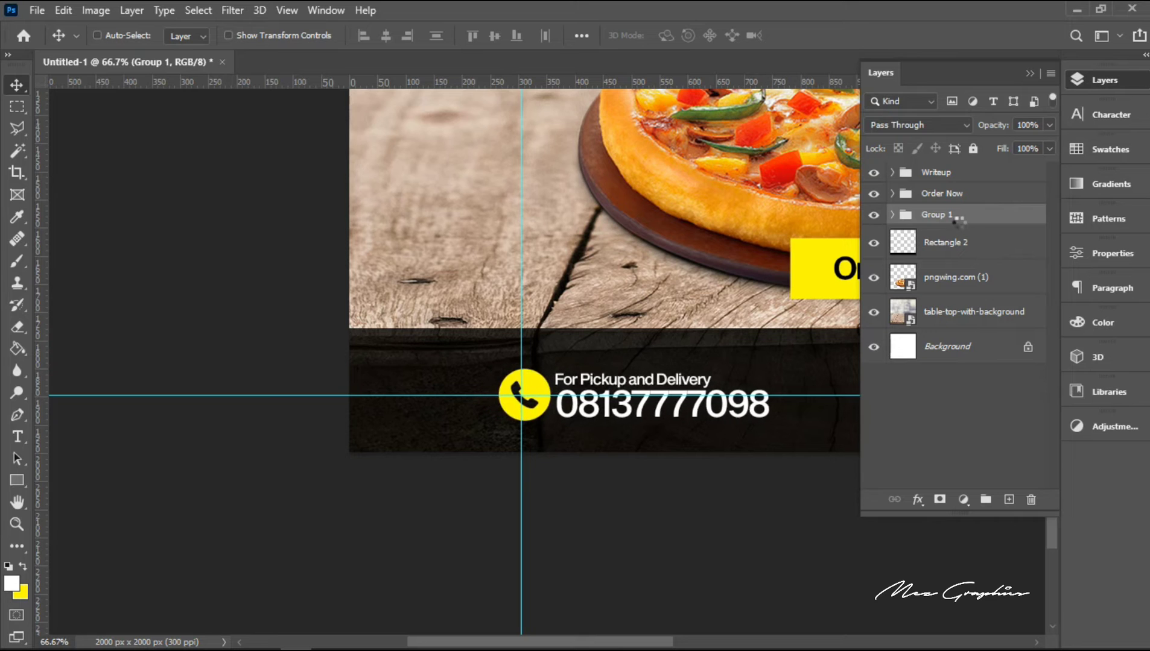
Step: Finish aligning the contact group's left edge to the vertical guide and nudge the "For Pickup and Delivery" line slightly right over the phone number
right_click(645, 380)
left_click(669, 405)
key("Right")
key("Right")
key("Right")
key("Right")
key("Right")
key("Right")
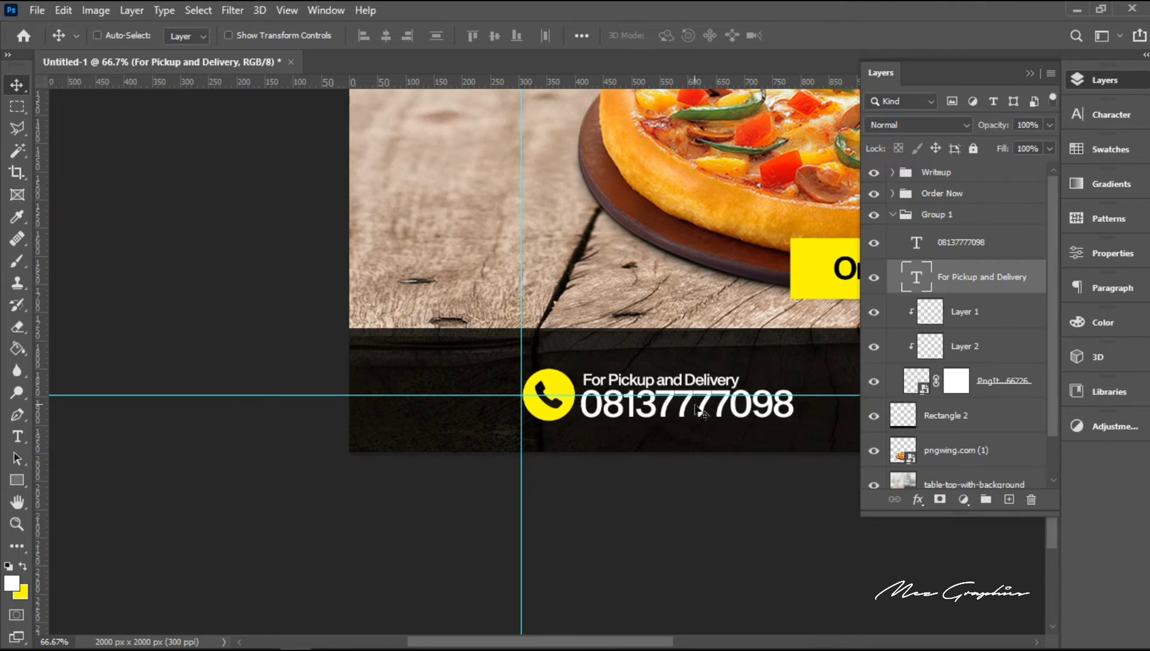
Step: Examine the overall advertisement layout and the contact row's placement in the dark bottom band
key("z")
left_click(688, 381, "alt")
left_click(687, 382, "alt")
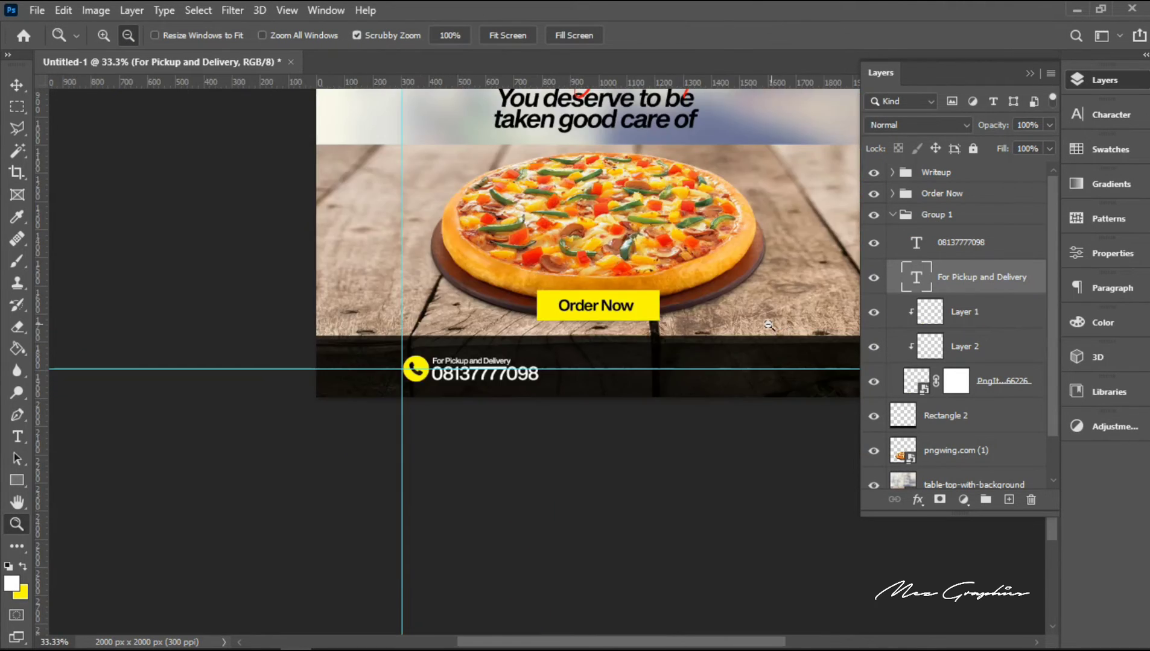
left_click(768, 325, "alt")
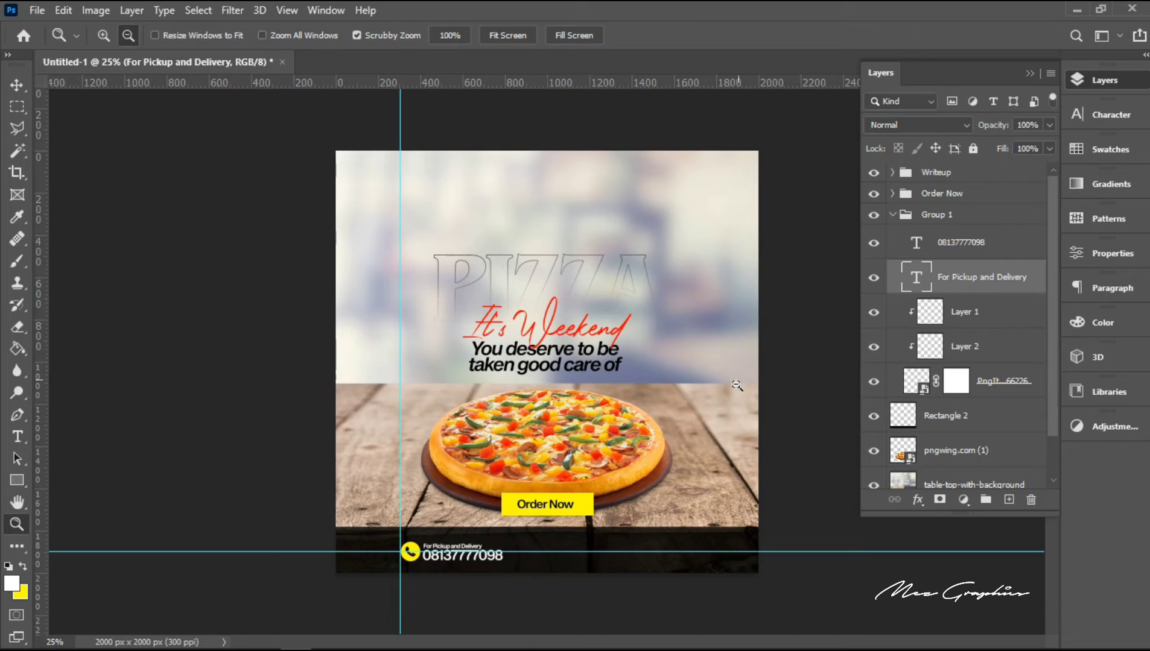
left_click(702, 451, "alt")
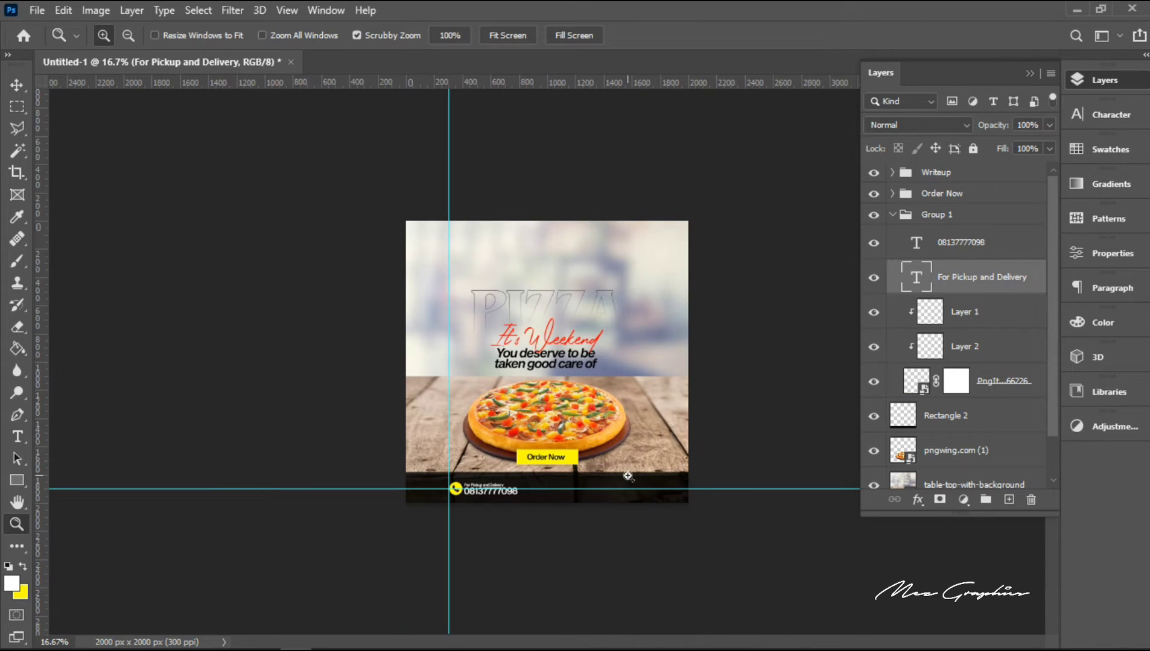
left_click(712, 520)
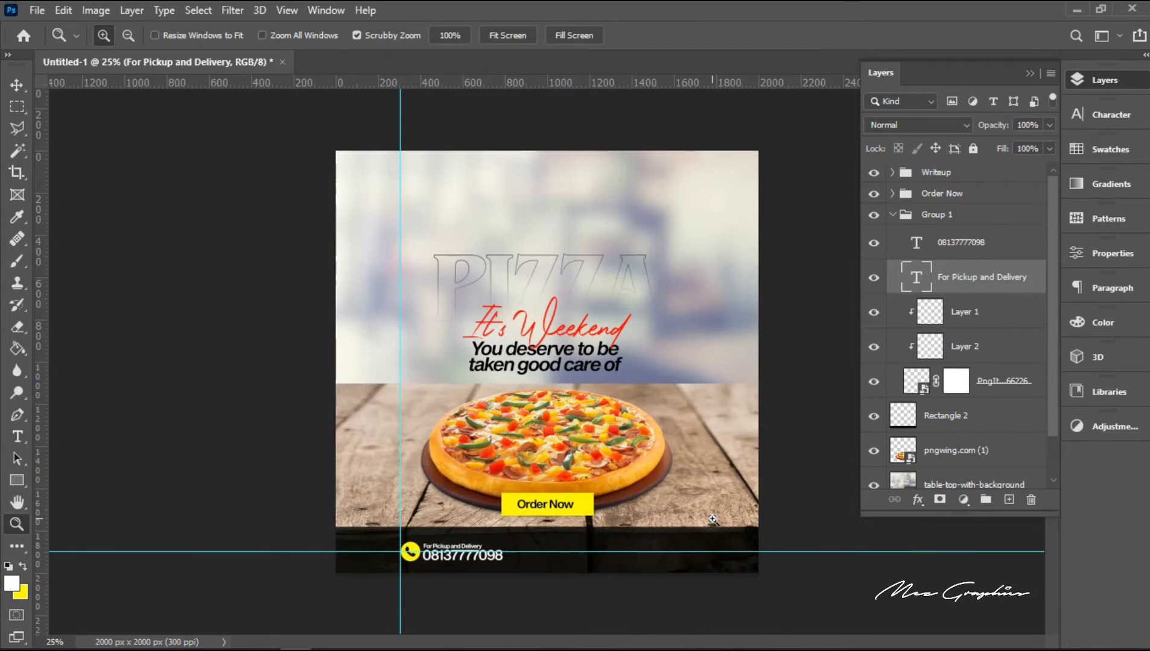
left_click(712, 519)
left_click(712, 519)
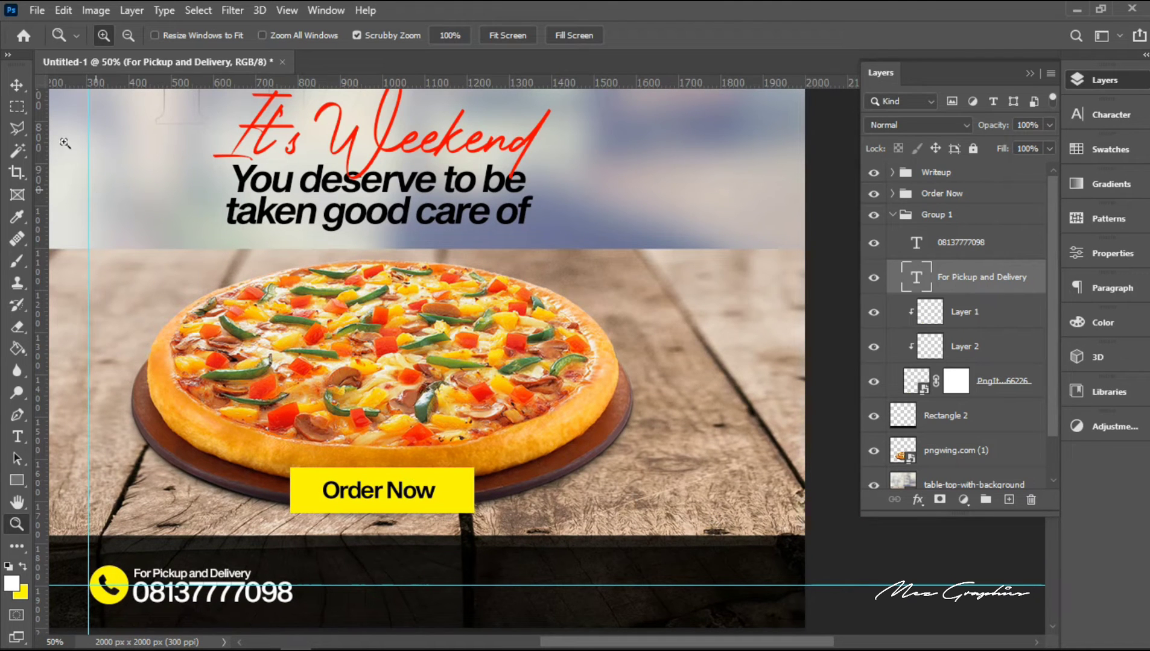
Step: Raise the "For Pickup and Delivery" line slightly above the phone number and check both lines' extents against the horizontal guide
left_click(21, 88)
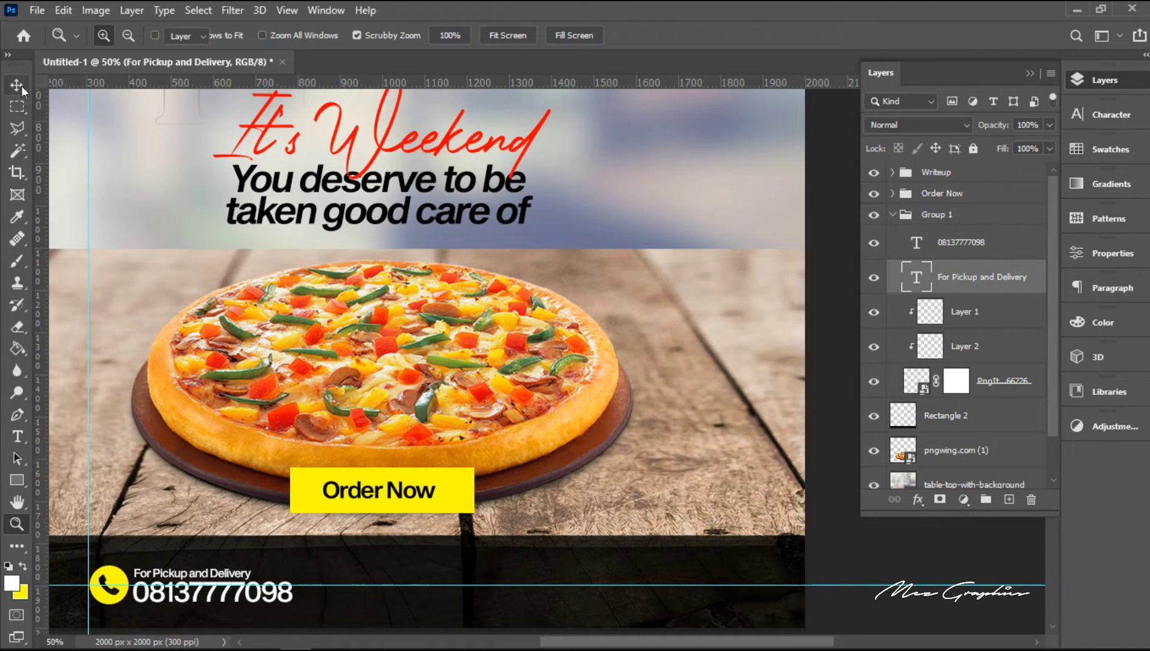
right_click(185, 579)
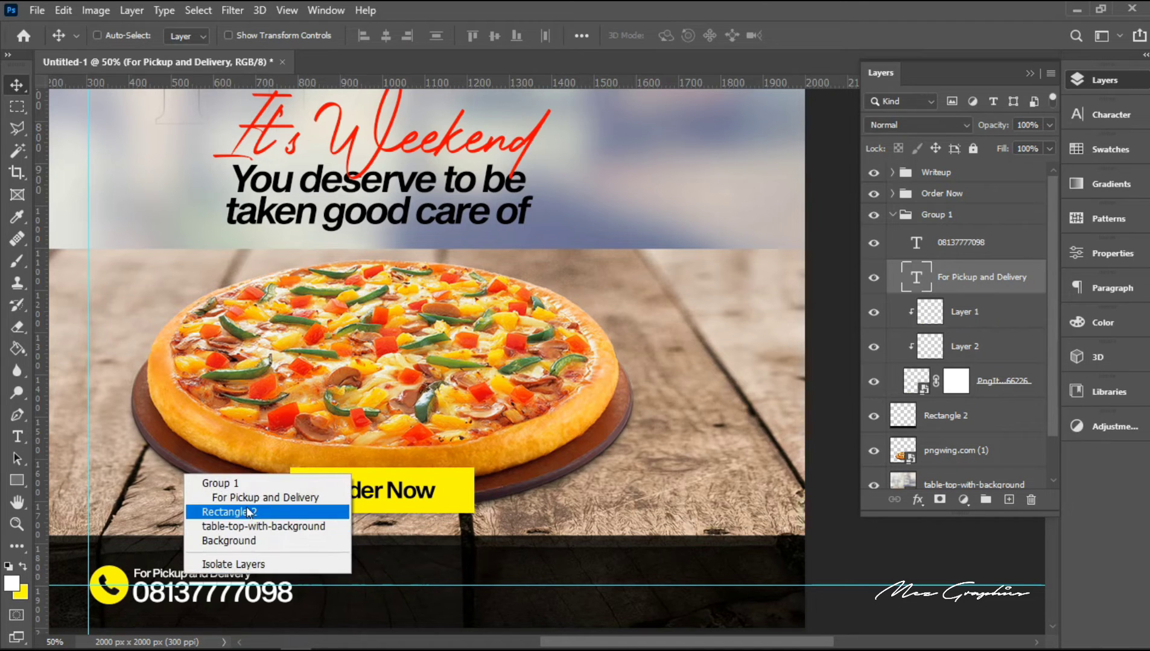
left_click(249, 498)
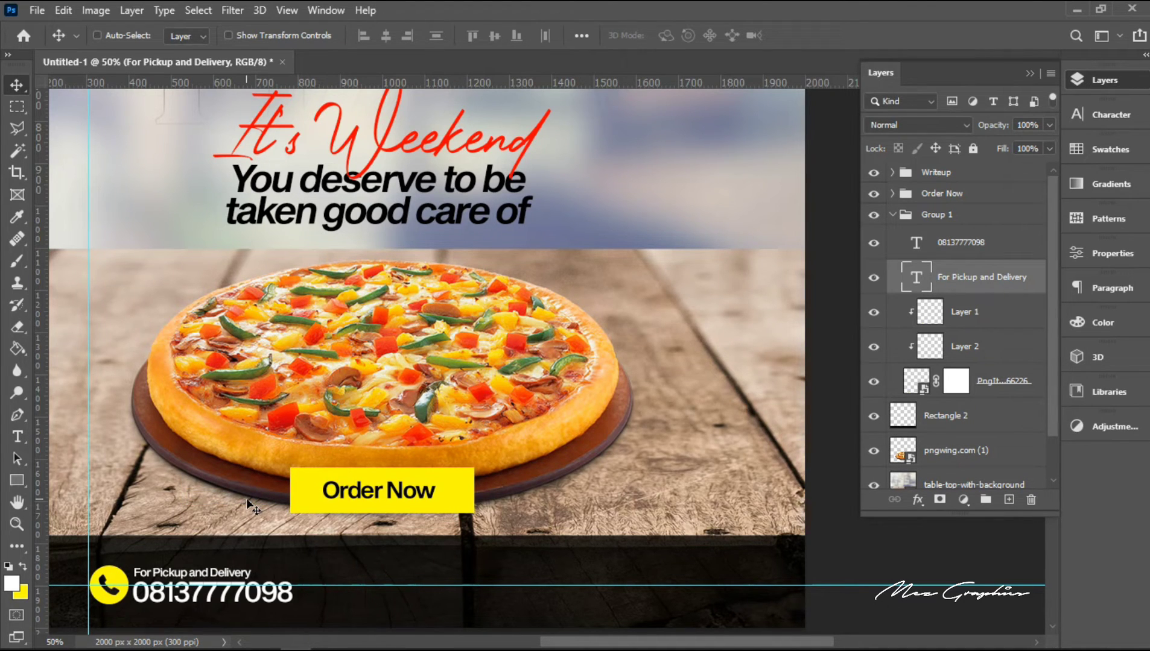
left_click(966, 253, "shift")
key("ctrl+t")
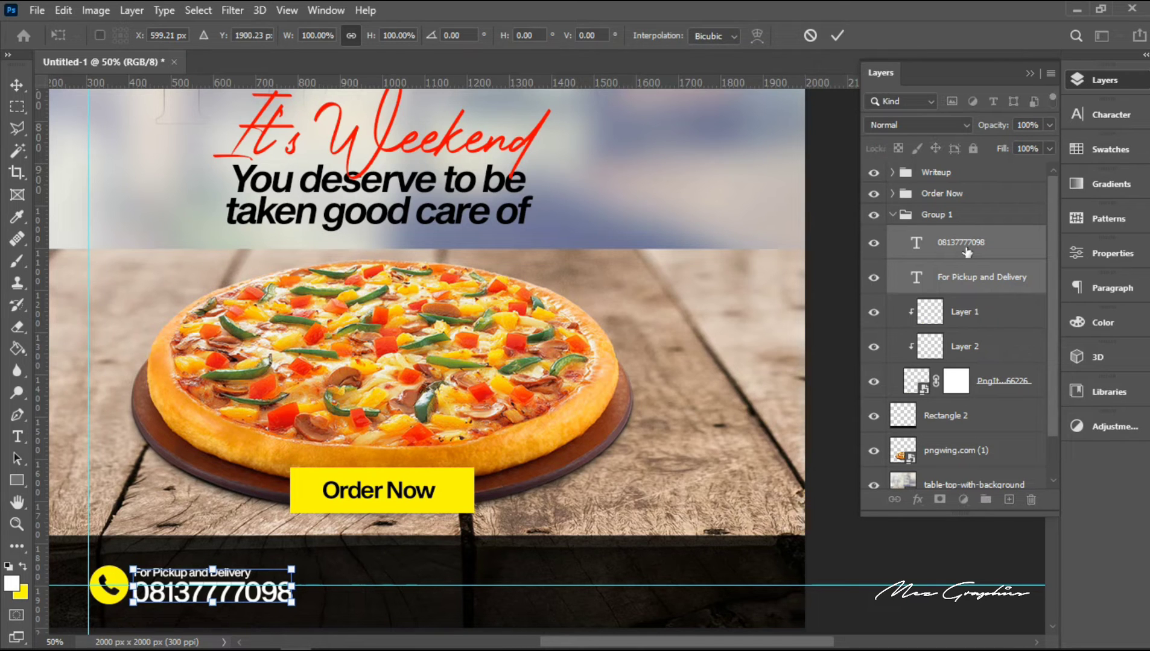
key("Return")
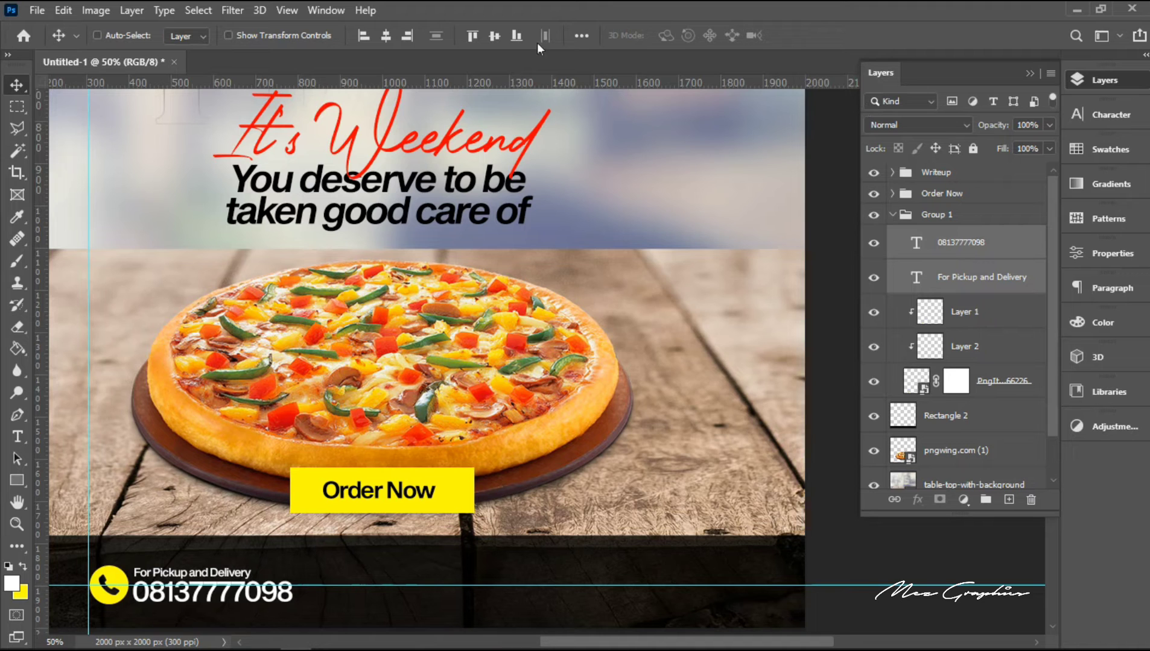
Step: Place the app-store-google-play badge image from the Pizza Ad Design folder as embedded and scale it down over the pizza
left_click(39, 15)
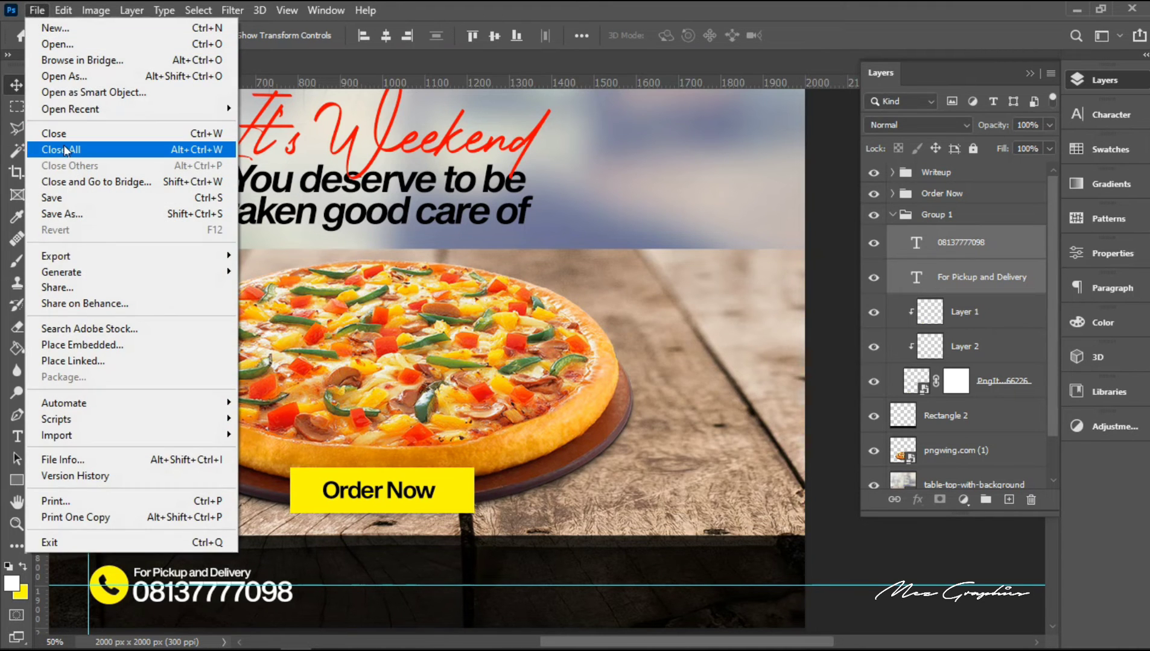
left_click(102, 345)
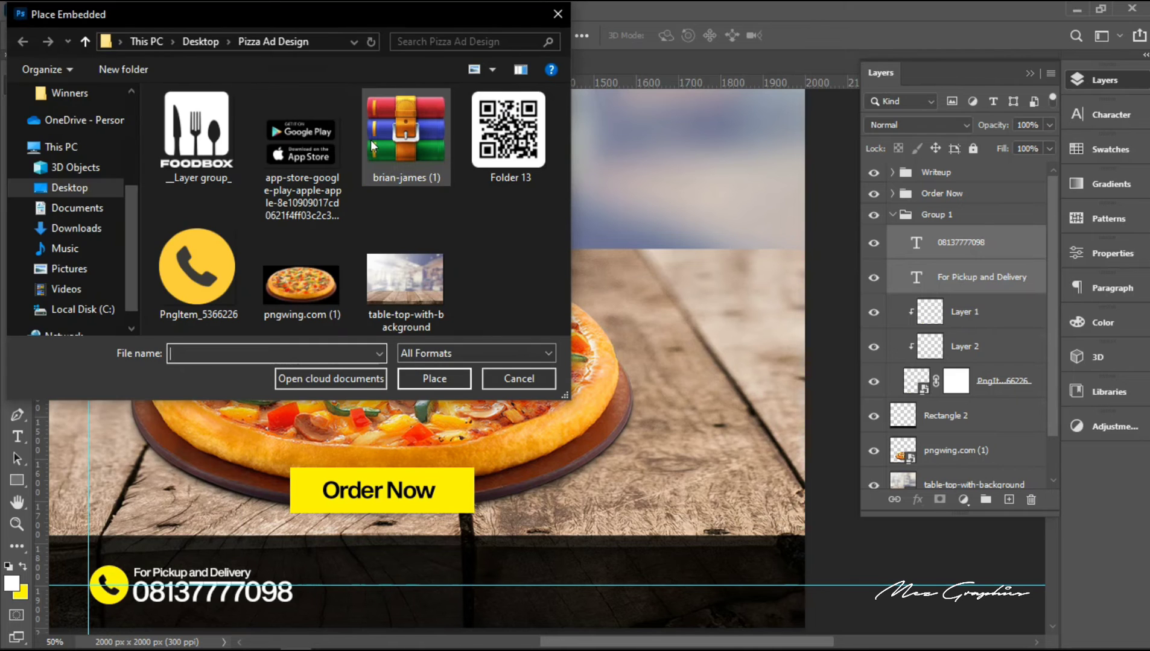
double_click(323, 157)
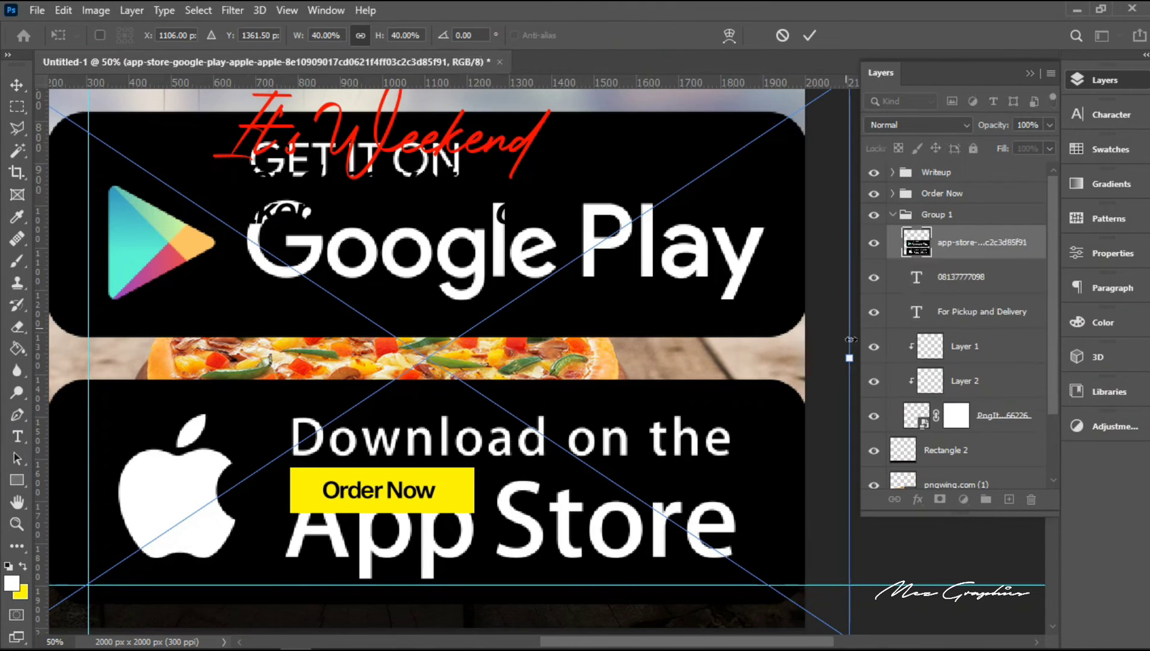
left_click_drag(850, 359, 514, 358)
key("Return")
Step: Separate the Google Play badge onto its own layer and mask it out of the original badge image
left_click(17, 107)
left_click_drag(301, 249, 571, 358)
key("ctrl+shift+alt+n")
left_click_drag(312, 262, 560, 358)
left_click(1001, 285)
left_click(940, 500)
key("ctrl+i")
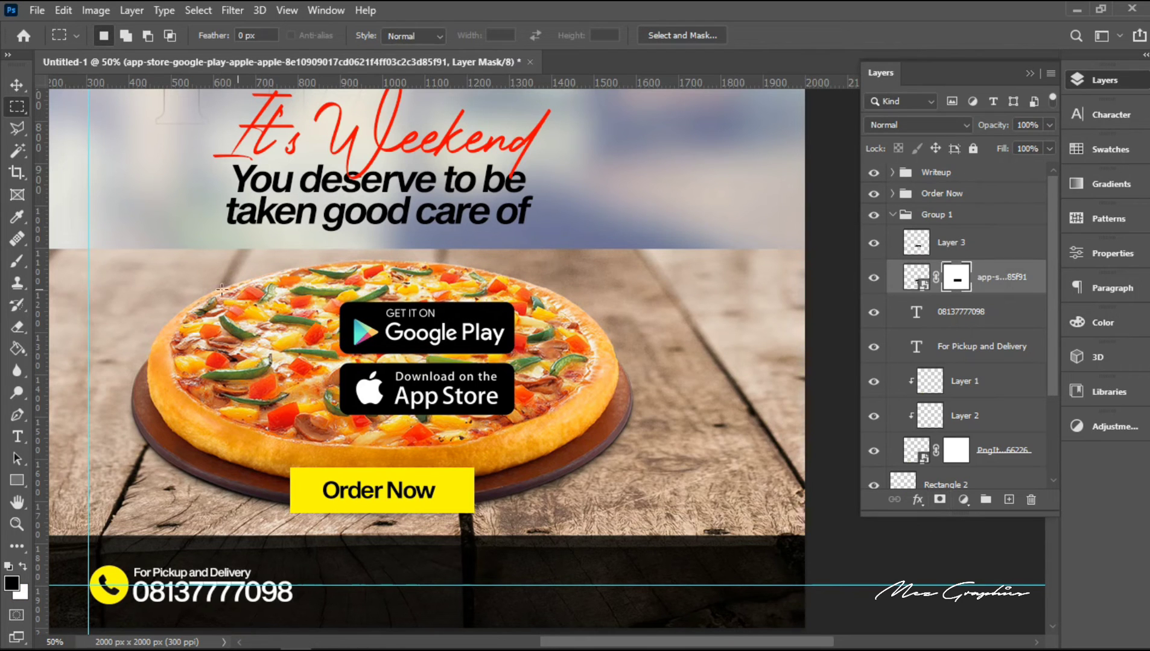
Step: Move the App Store badge into the dark bottom band, then rasterize its layer and apply the layer mask
key("v")
left_click_drag(467, 324, 524, 516)
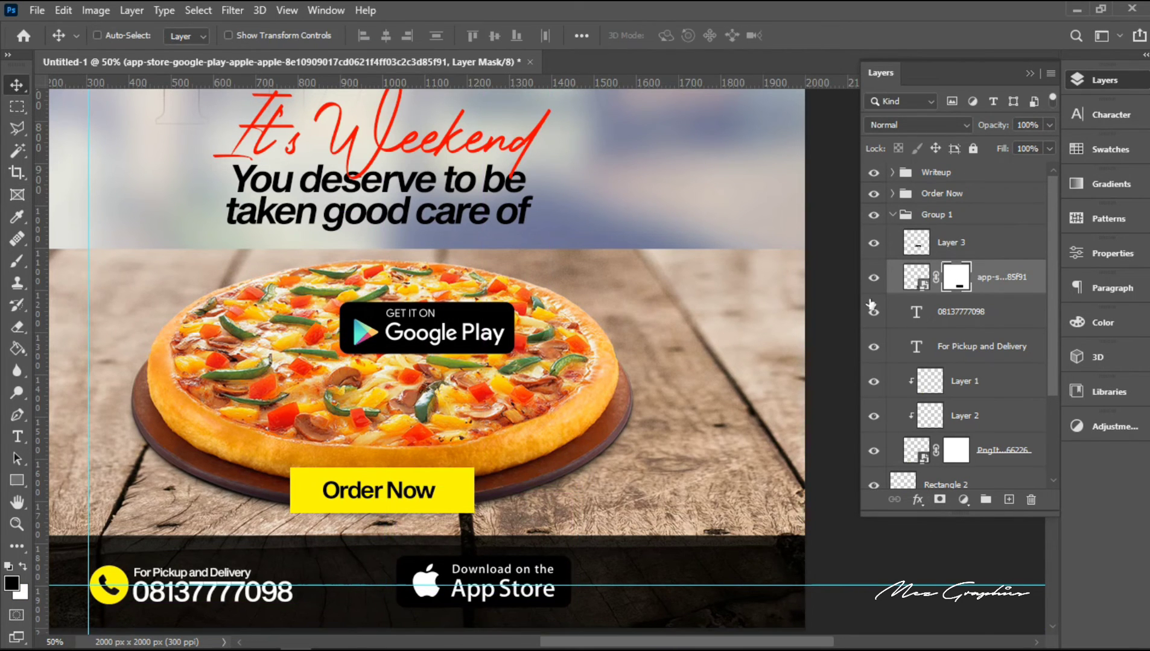
right_click(987, 278)
left_click(944, 341)
right_click(951, 281)
left_click(988, 326)
Step: Nudge the App Store badge slightly down to centre it on the horizontal guide
key("ctrl+t")
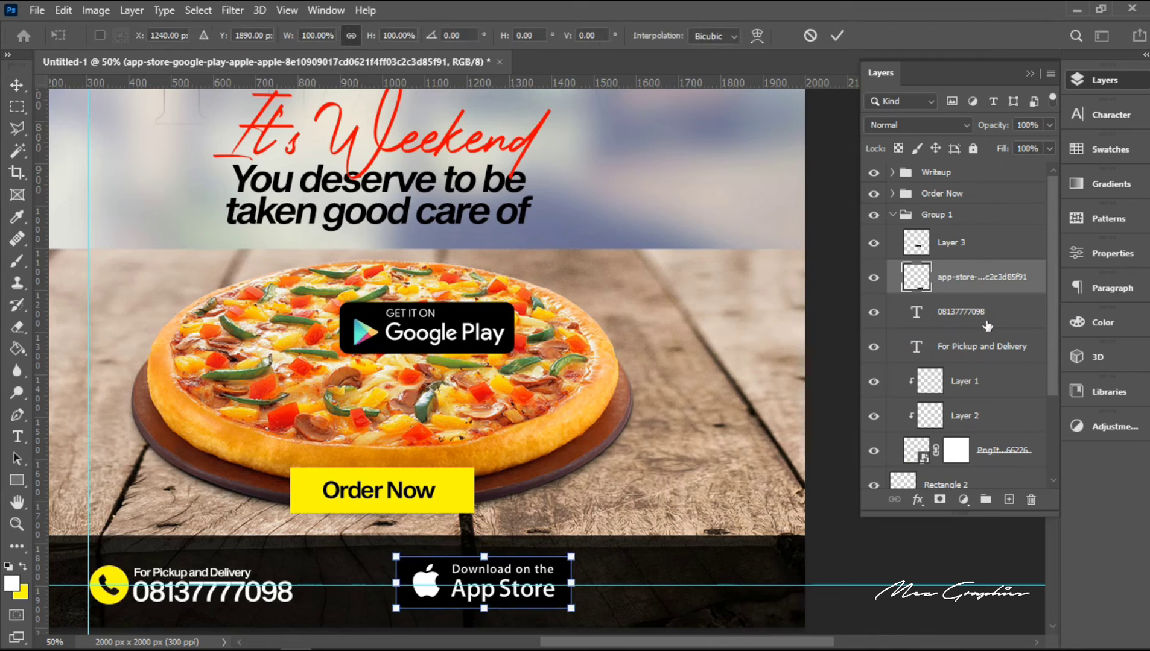
key("Down")
key("Down")
key("Down")
key("Return")
Step: Move the Google Play badge into the dark bottom band, level with the App Store badge and to its right
right_click(461, 322)
left_click(552, 367)
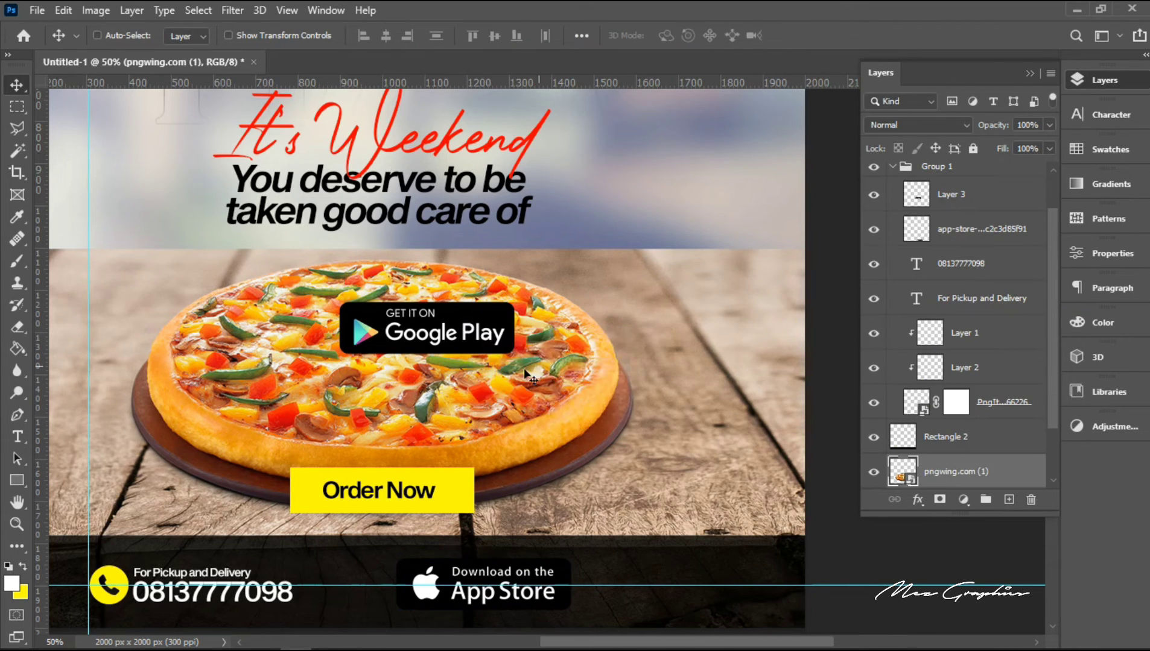
right_click(471, 332)
left_click(561, 357)
left_click_drag(557, 371, 800, 629)
Step: Scale both store badges together to about 53.5% and position them at the band's right end, centred on the horizontal guide
left_click(965, 235, "shift")
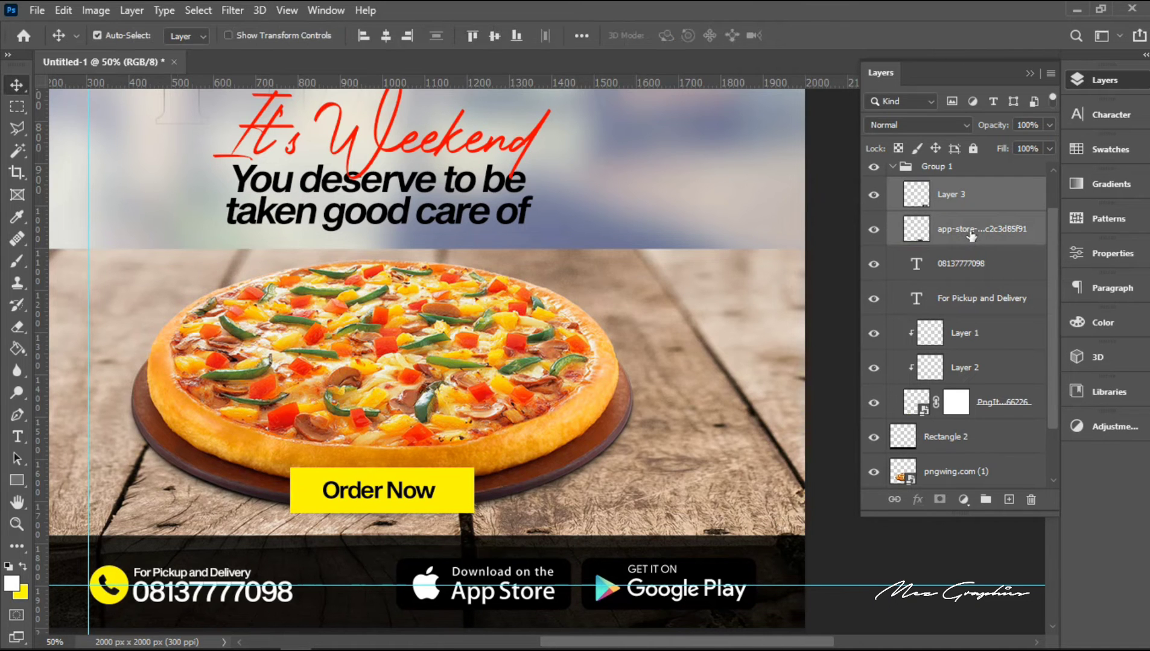
key("ctrl+t")
left_click_drag(755, 556, 591, 572)
left_click_drag(508, 606, 659, 597)
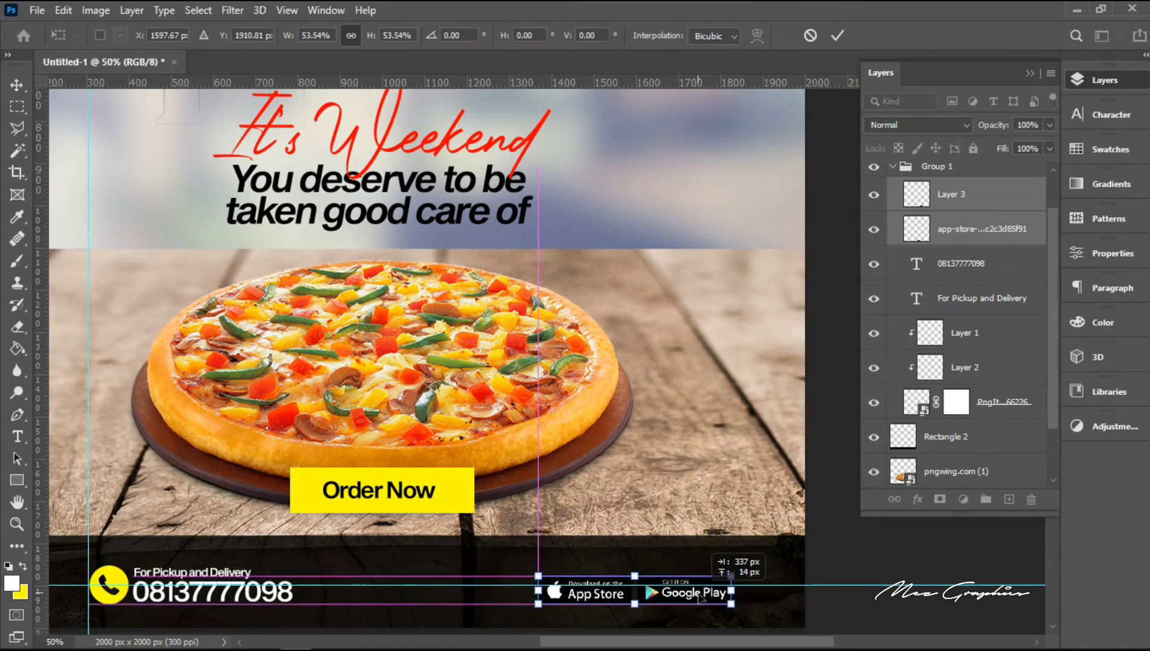
key("Return")
Step: Duplicate the "For Pickup and Delivery" text and move the copy right to sit above the store badges
right_click(226, 576)
left_click(304, 483)
key("ctrl+j")
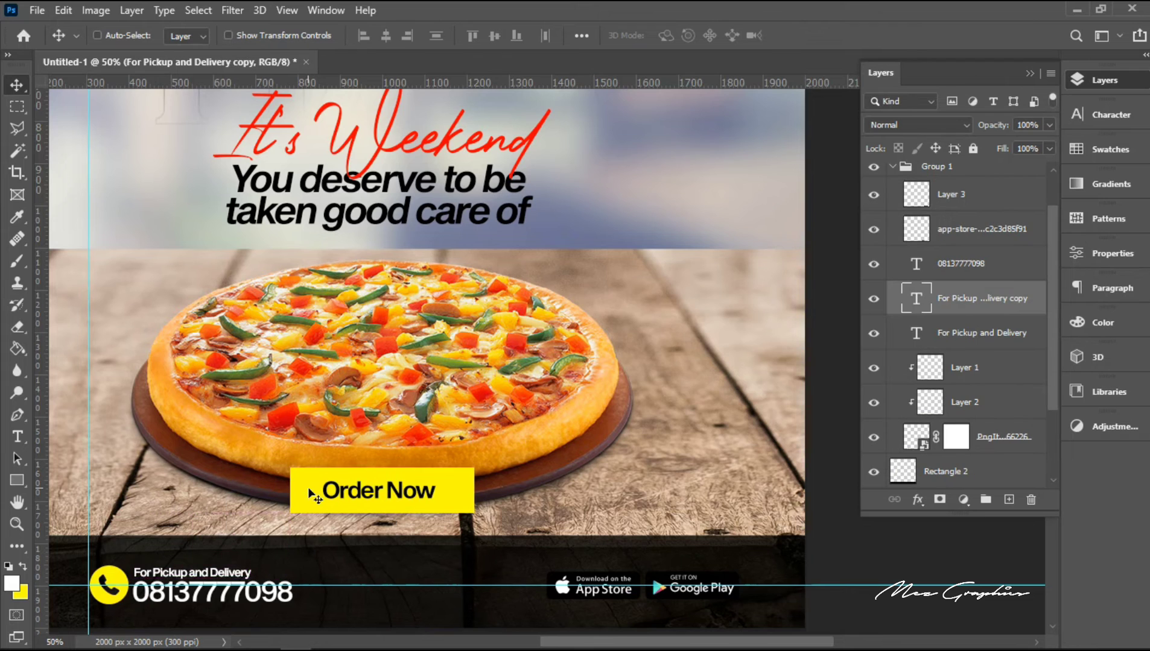
key("shift+Right")
key("shift+Right")
key("shift+Right")
key("shift+Right")
key("shift+Right")
key("shift+Right")
key("shift+Right")
key("shift+Right")
key("shift+Right")
key("shift+Right")
key("shift+Right")
key("shift+Right")
key("shift+Right")
key("shift+Right")
key("shift+Right")
key("shift+Right")
key("shift+Right")
key("shift+Right")
key("shift+Right")
key("shift+Right")
key("shift+Right")
key("shift+Right")
key("shift+Right")
key("shift+Right")
key("shift+Right")
key("shift+Right")
key("shift+Right")
key("shift+Right")
key("shift+Right")
key("shift+Right")
key("shift+Right")
key("shift+Right")
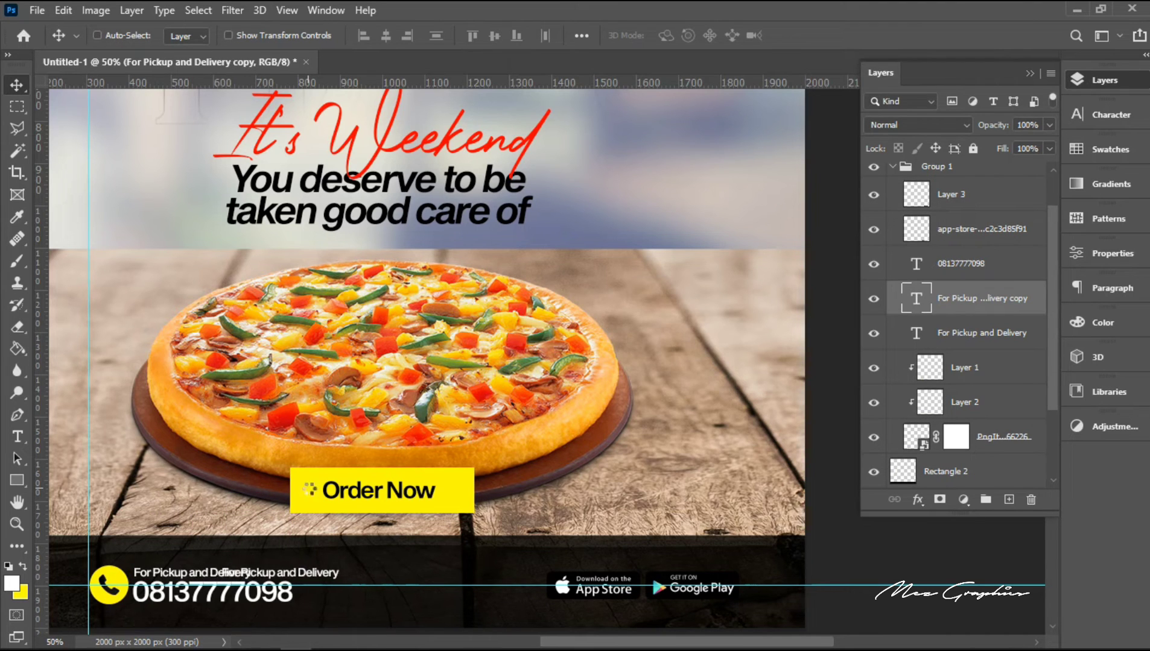
key("shift+Right")
key("shift+Right")
key("shift+Right")
key("shift+Right")
key("shift+Right")
key("shift+Right")
key("shift+Right")
key("shift+Right")
key("shift+Right")
key("shift+Right")
key("shift+Right")
key("shift+Right")
key("shift+Right")
key("shift+Right")
key("shift+Right")
key("shift+Right")
key("shift+Right")
key("shift+Right")
key("shift+Right")
key("shift+Right")
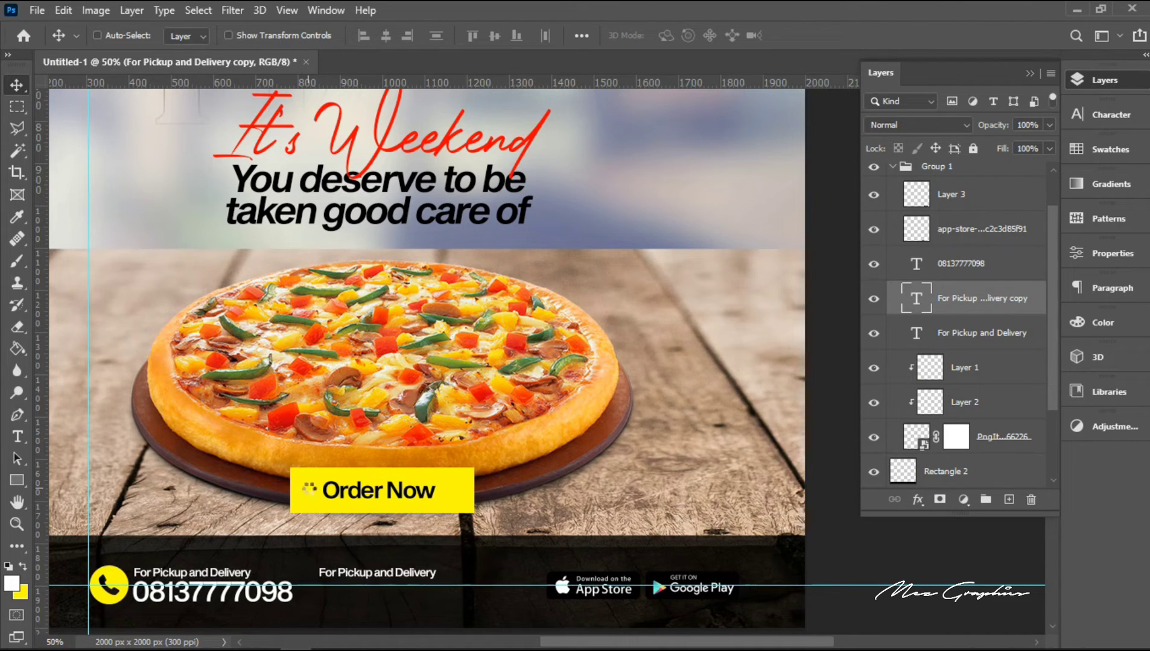
key("shift+Right")
key("shift+Right")
key("shift+Right")
key("shift+Right")
key("shift+Right")
key("shift+Right")
key("shift+Right")
key("shift+Right")
key("shift+Right")
key("shift+Right")
key("shift+Right")
key("shift+Right")
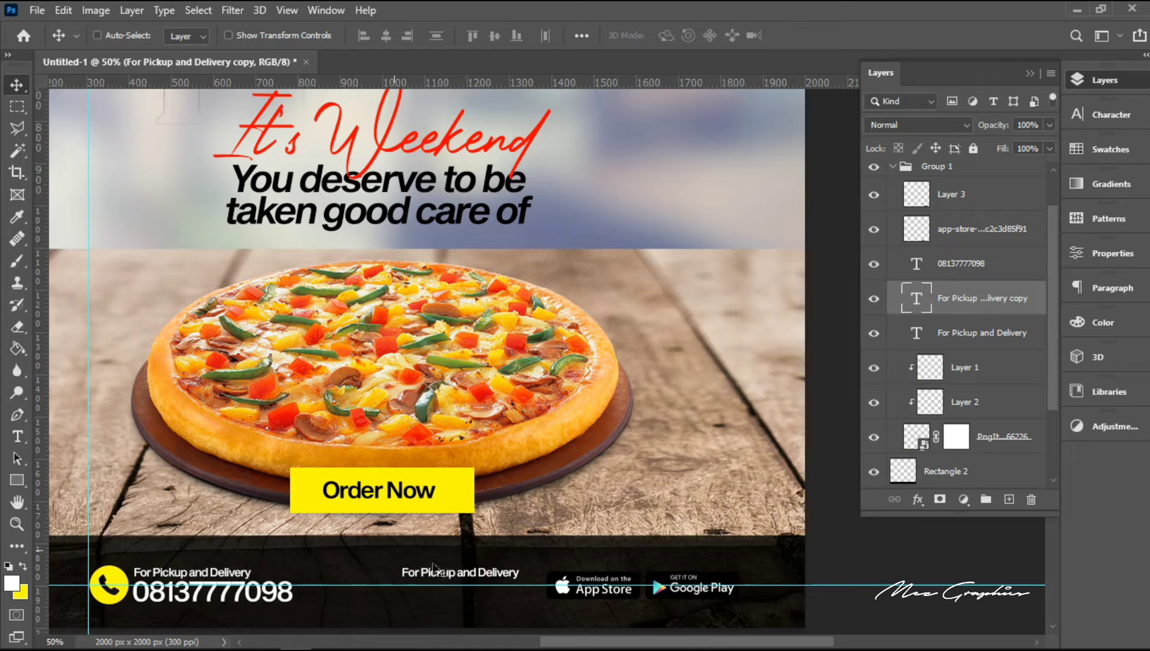
left_click_drag(448, 575, 669, 561)
Step: Replace the copied text with "Download the Foodbox App"
double_click(670, 561)
type("Down")
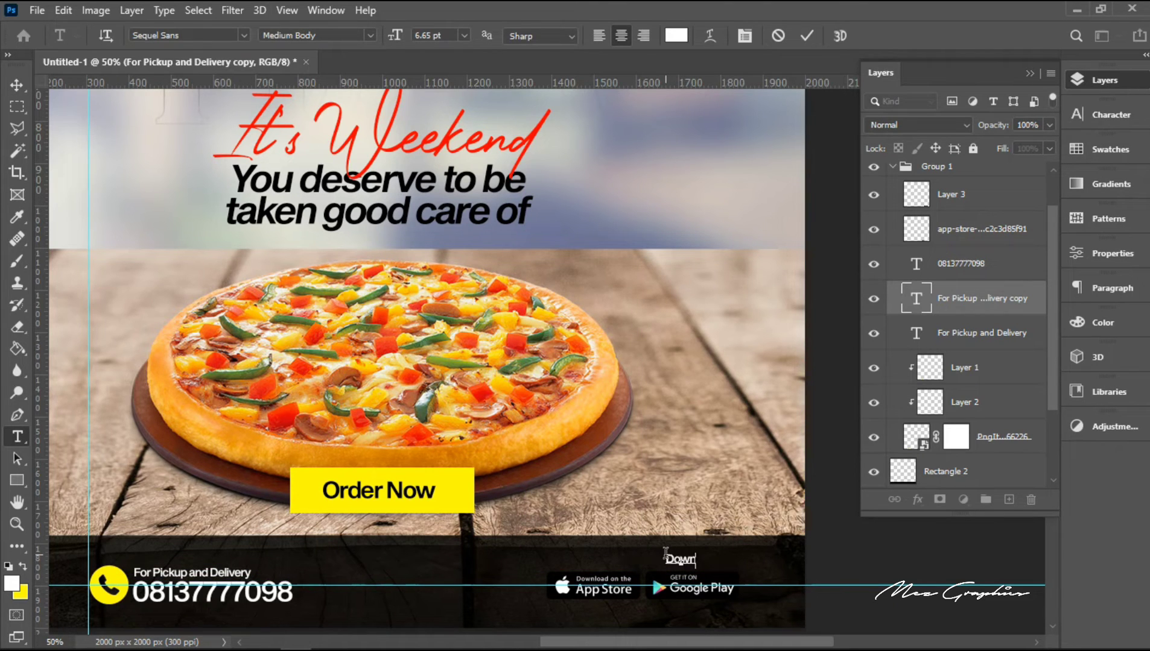
type("load the Foodbox App")
Step: Recolour the whole "Download the Foodbox App" line to the bright yellow of the "Order Now" button
key("ctrl+a")
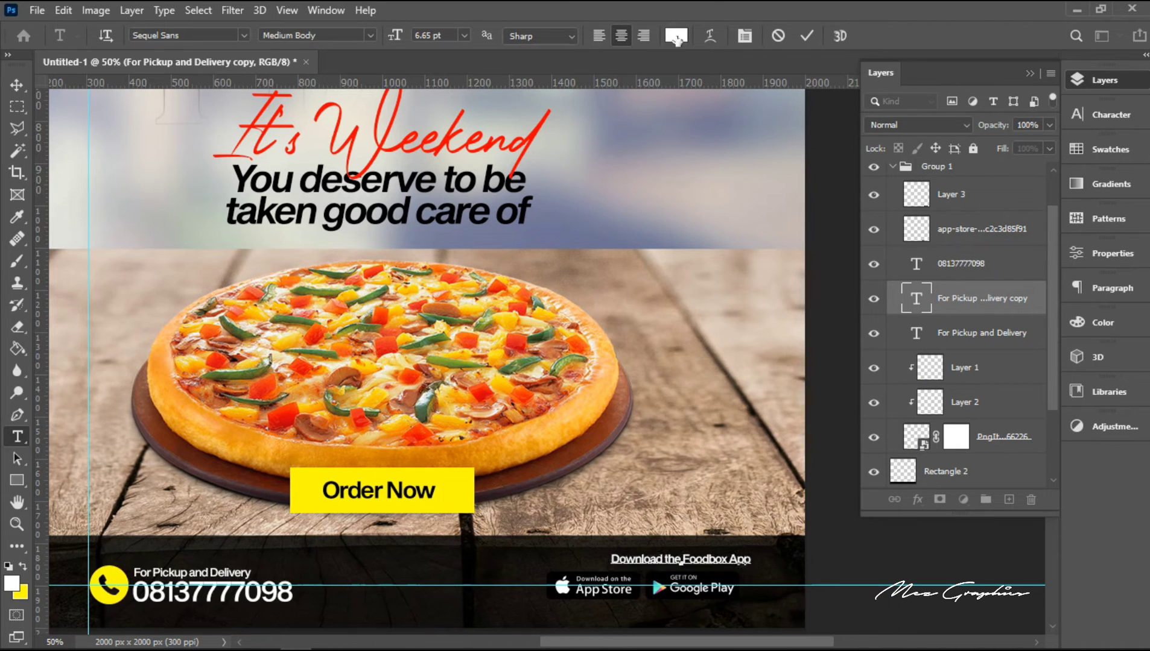
left_click(676, 35)
left_click(835, 347)
left_click(808, 36)
Step: Nudge the "Download the Foodbox App" text left to sit closer over the store badges
key("v")
key("shift+Left")
key("shift+Left")
key("shift+Left")
key("shift+Left")
key("shift+Left")
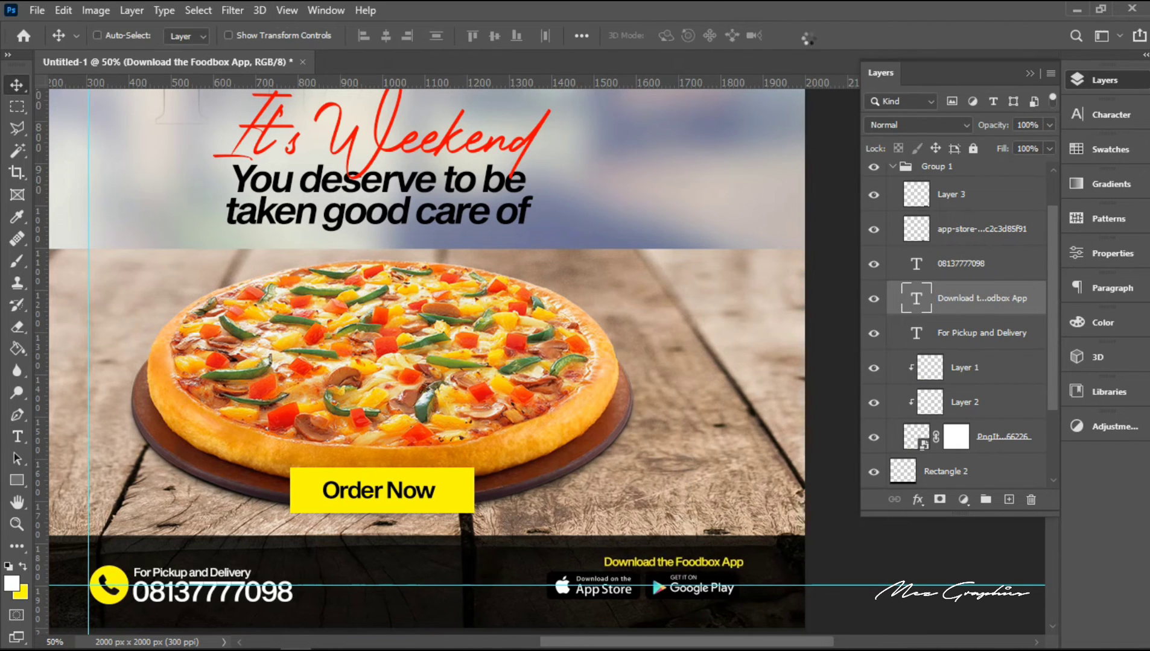
Step: Move the "Download the Foodbox App" text and both store badges slightly down together within the dark band
left_click(983, 228, "ctrl")
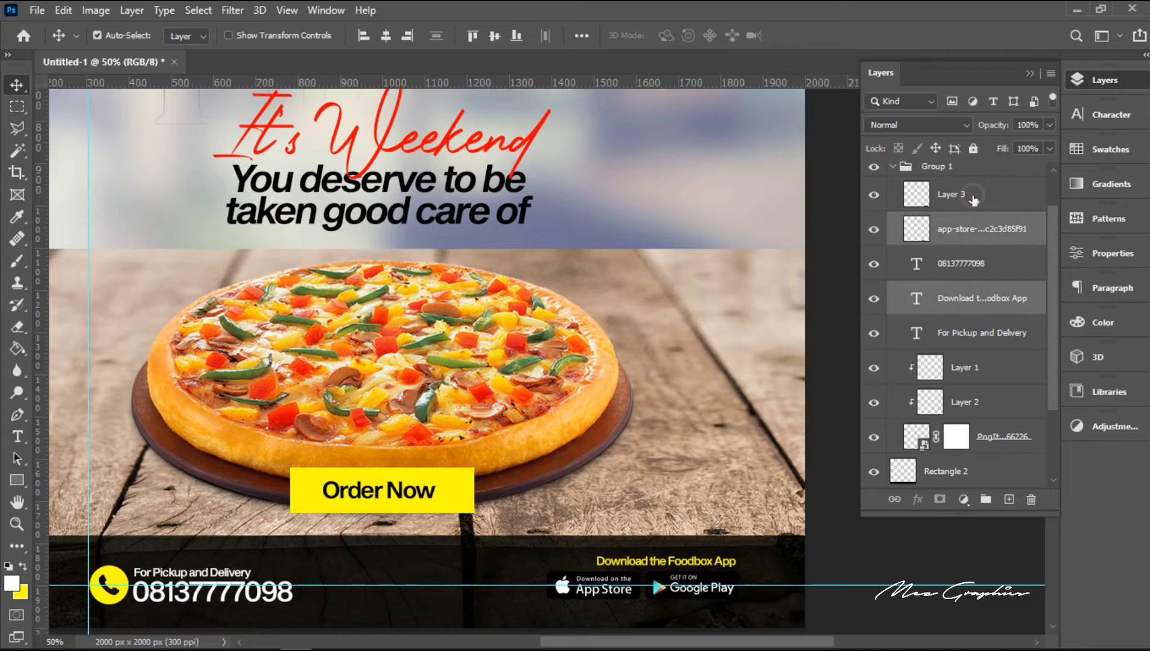
left_click(973, 198, "ctrl")
key("ctrl+t")
key("Return")
key("z")
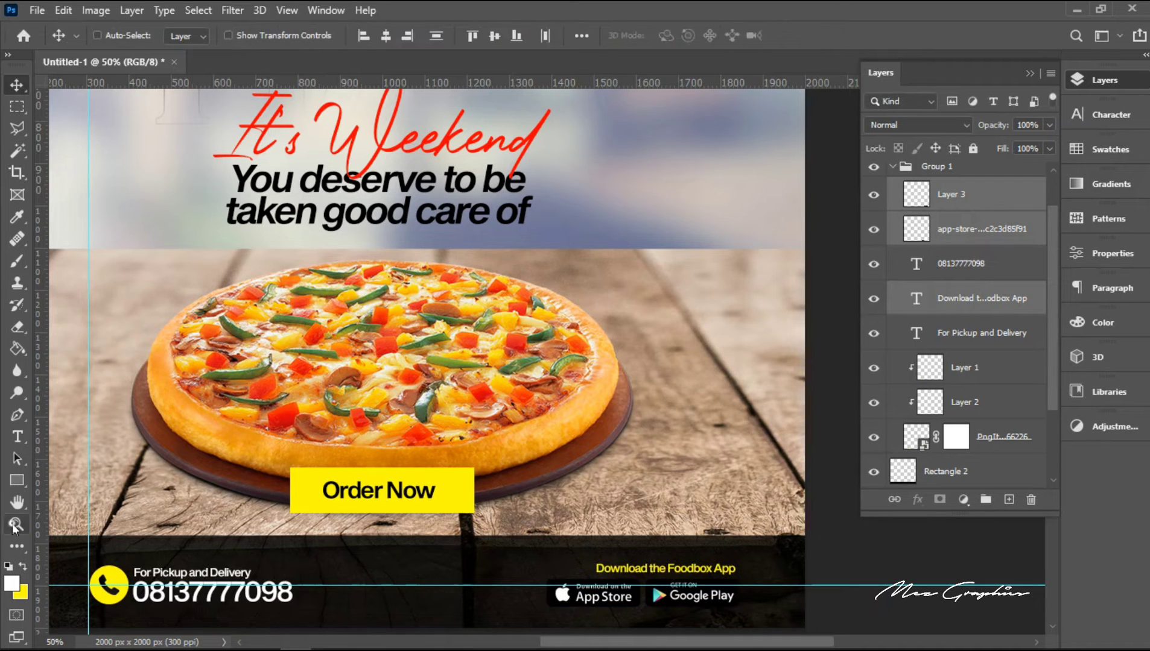
Step: Nudge only the "Download the Foodbox App" text down and right to line up with the Google Play badge's right edge
left_click(772, 570)
left_click(766, 571)
left_click(959, 299)
key("v")
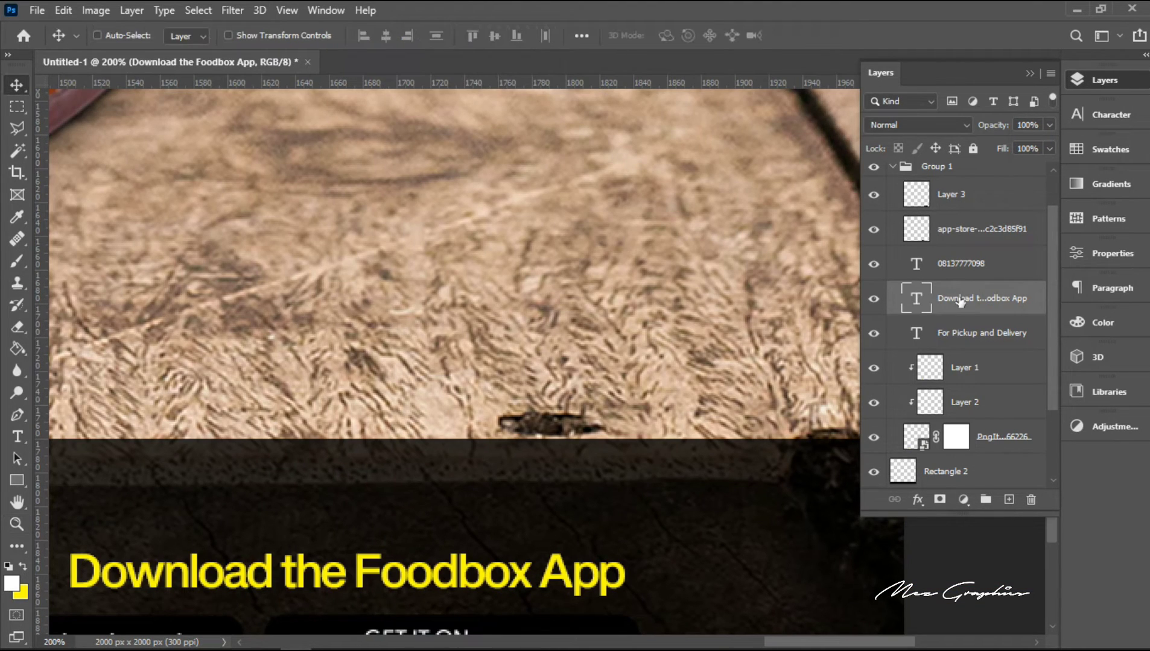
key("Down")
key("Down")
key("Down")
key("Down")
key("Down")
key("Down")
key("Down")
key("Down")
key("Down")
key("Right")
key("Right")
key("Right")
key("Right")
key("Right")
left_click(17, 524)
left_click(555, 394, "alt")
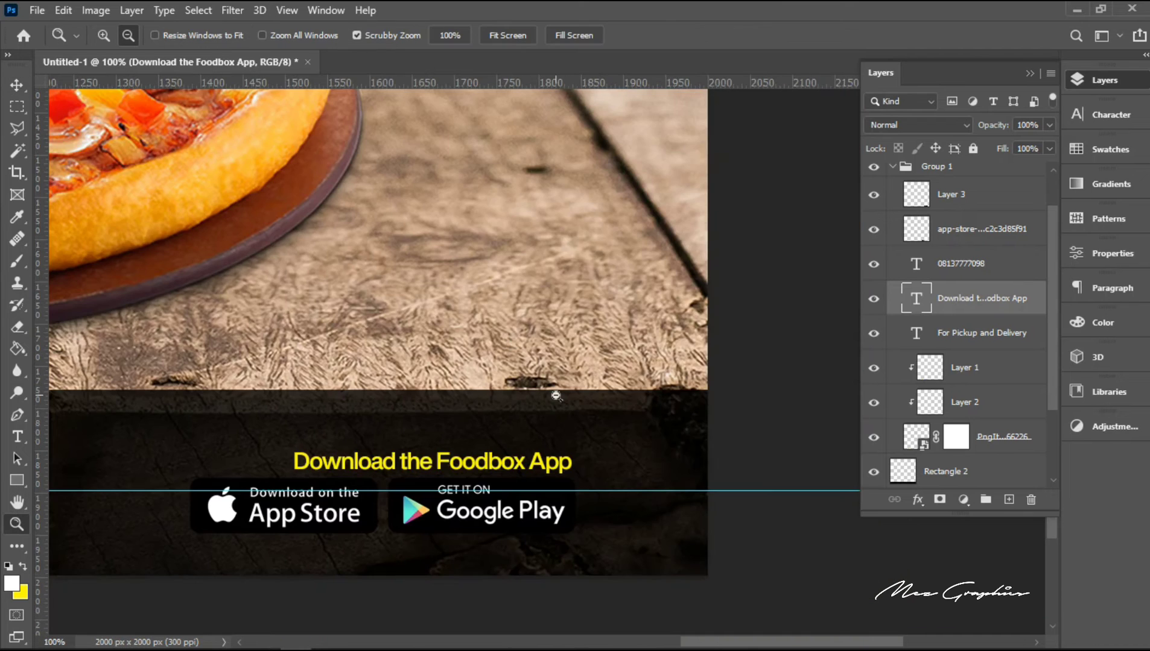
left_click(556, 395, "alt")
left_click(555, 395, "alt")
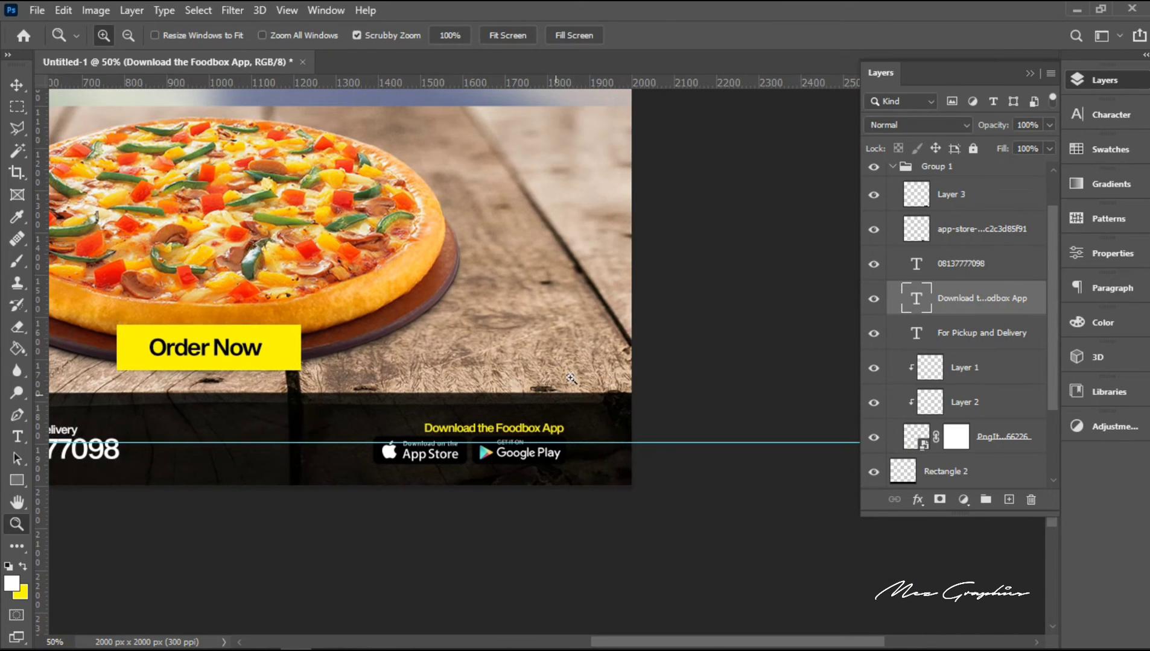
Step: Group the app download text with both store badges and move that group out of Group 1, above the "Order Now" group
left_click(953, 232, "ctrl")
left_click(955, 197, "ctrl")
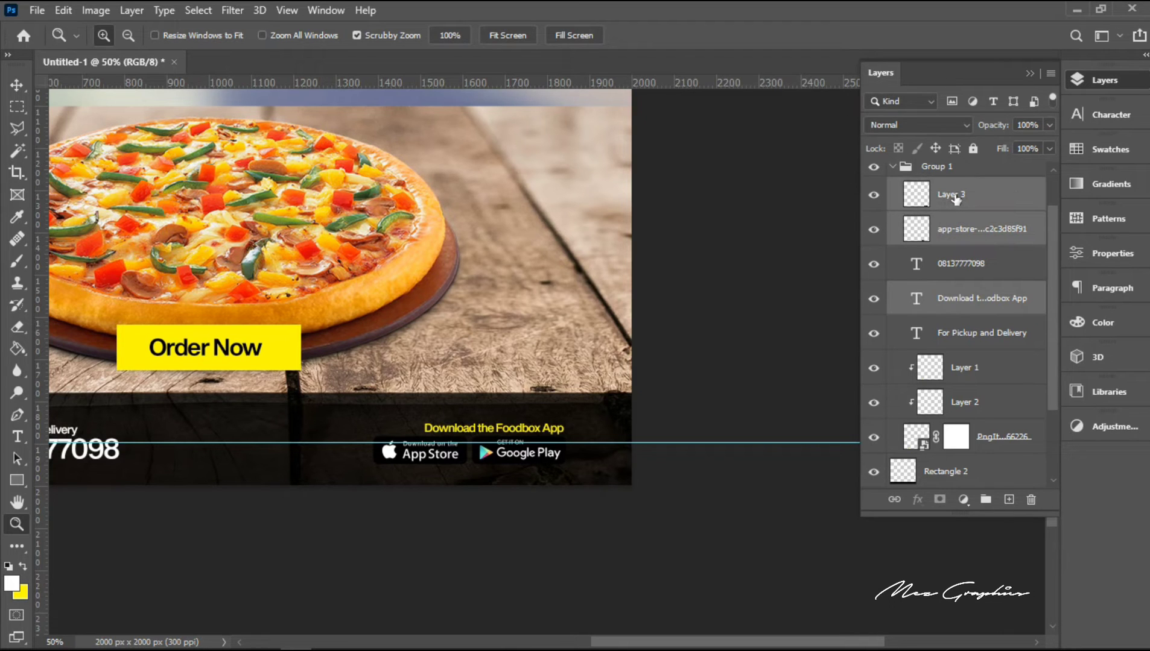
key("ctrl+g")
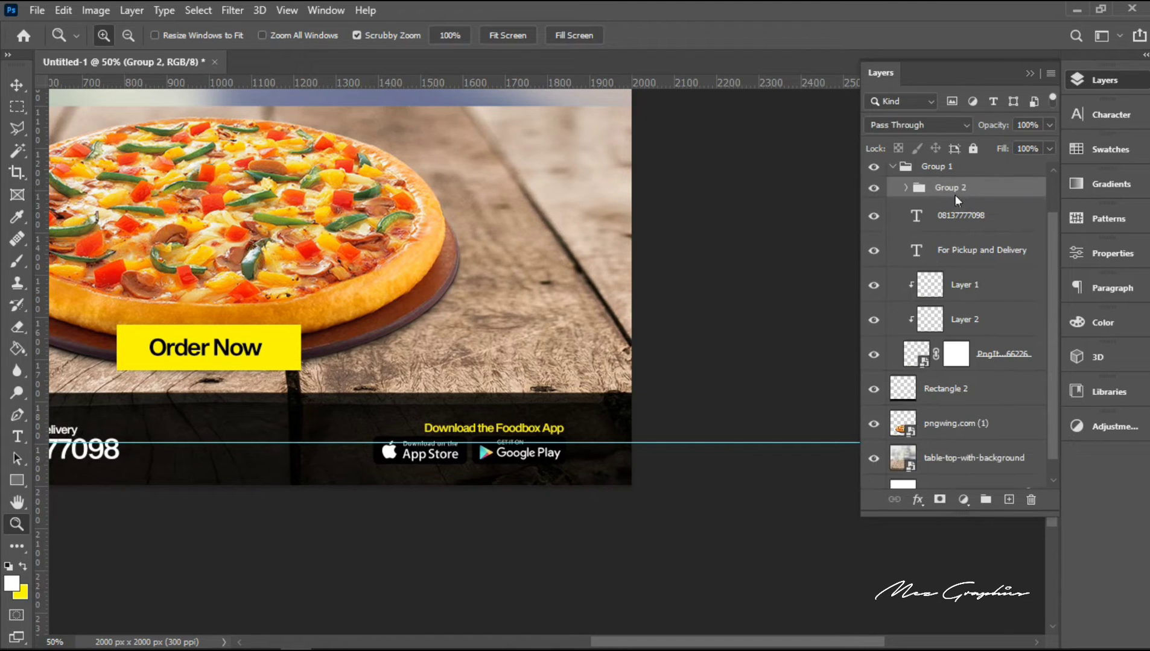
left_click_drag(955, 200, 954, 160)
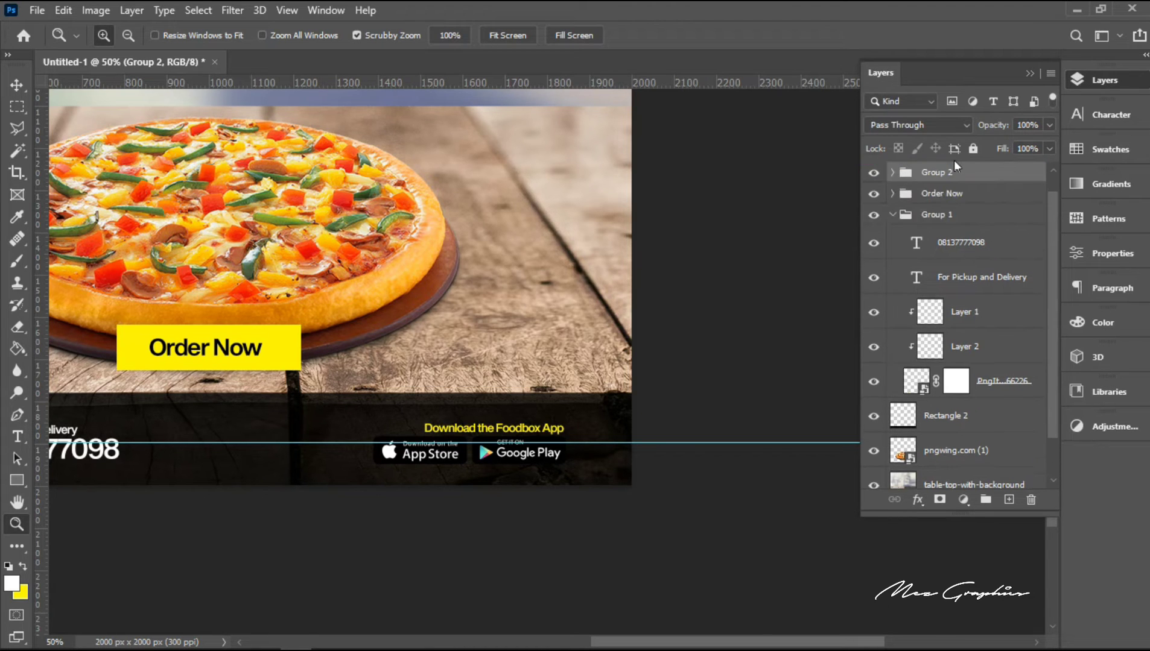
left_click(893, 215)
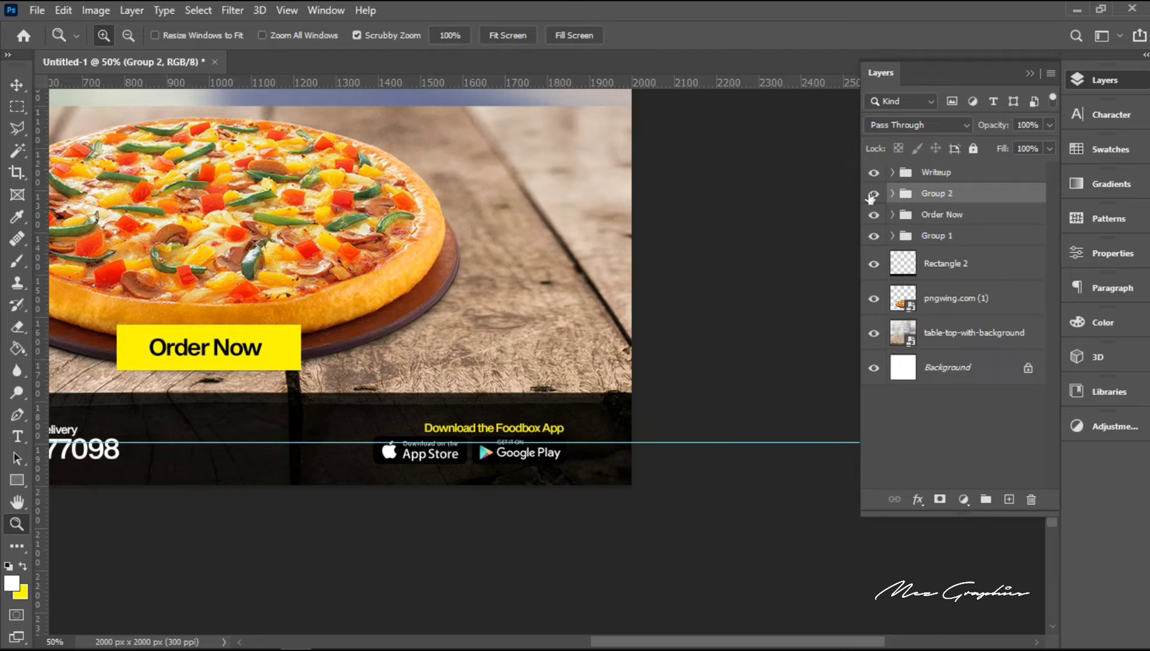
Step: Check which elements Group 2 holds by toggling its visibility and rename it "Download the app"
left_click(872, 194)
left_click(872, 194)
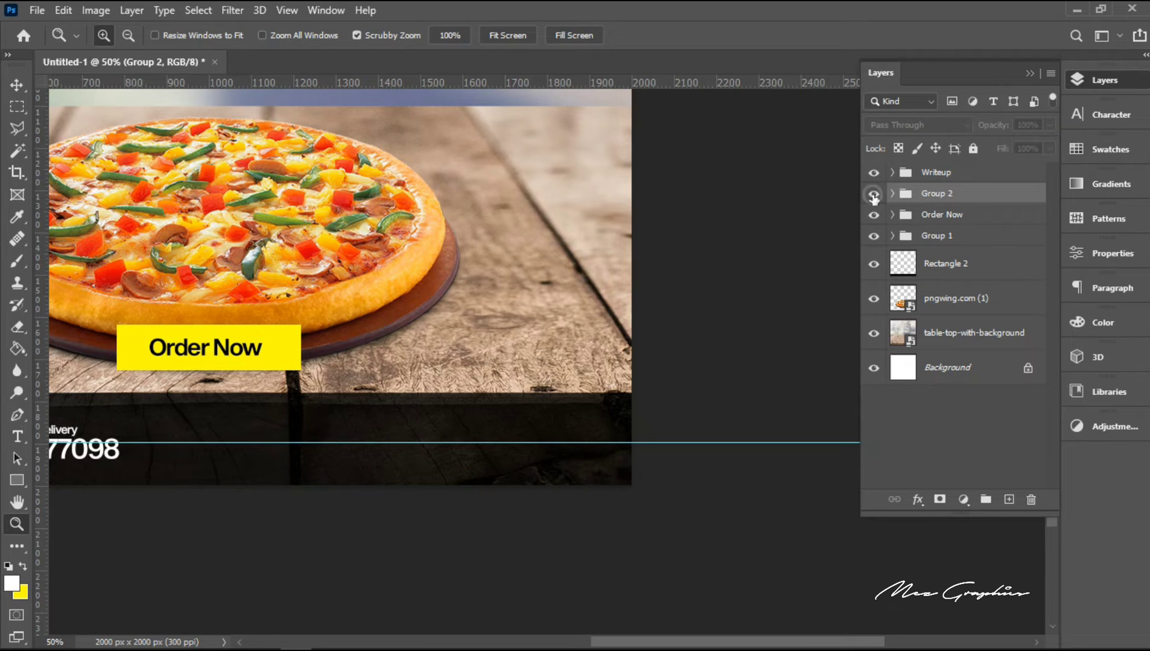
double_click(933, 193)
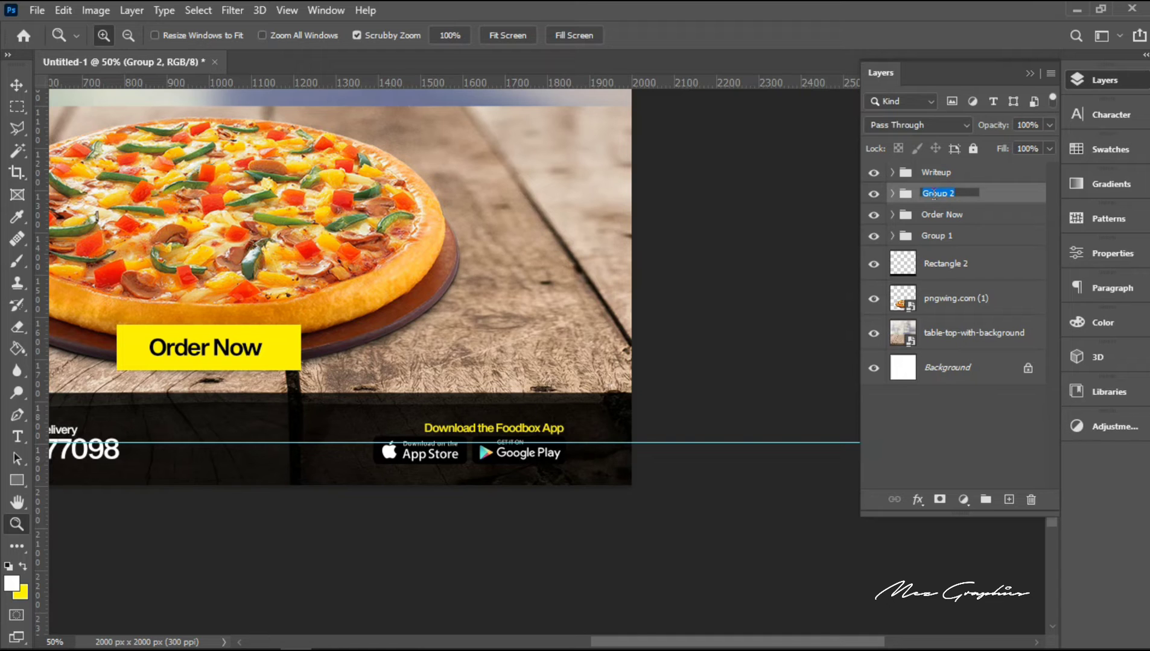
type("Download the a")
type("pp")
key("Return")
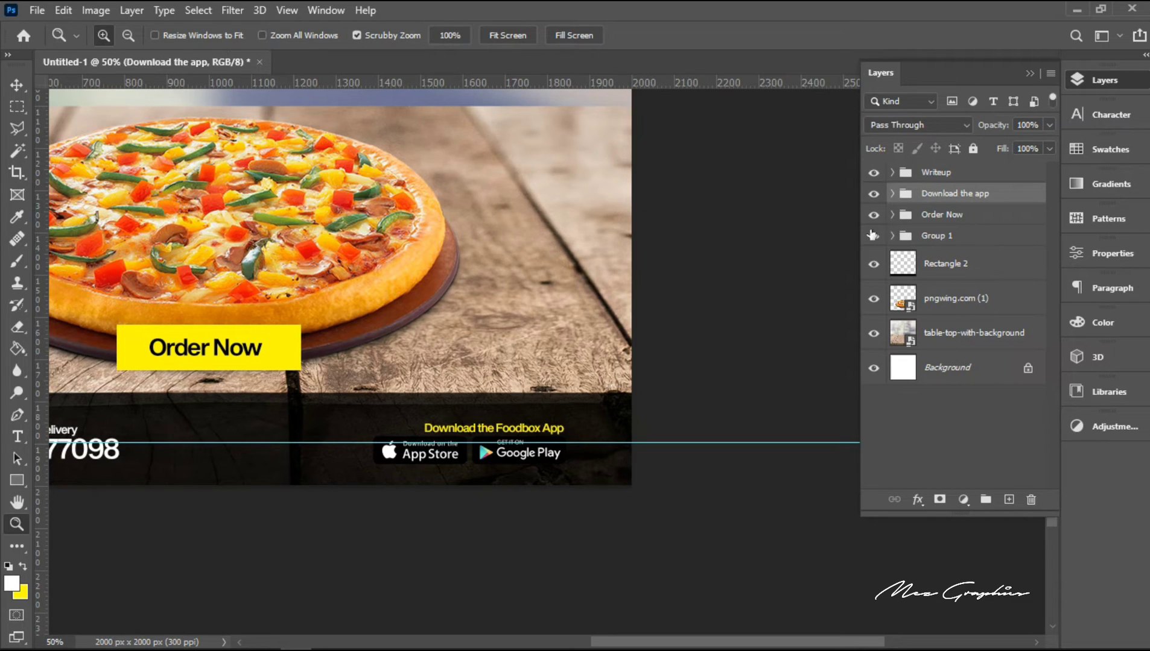
Step: Check Group 1's contents by toggling its visibility and rename it "Phone number"
left_click(871, 236)
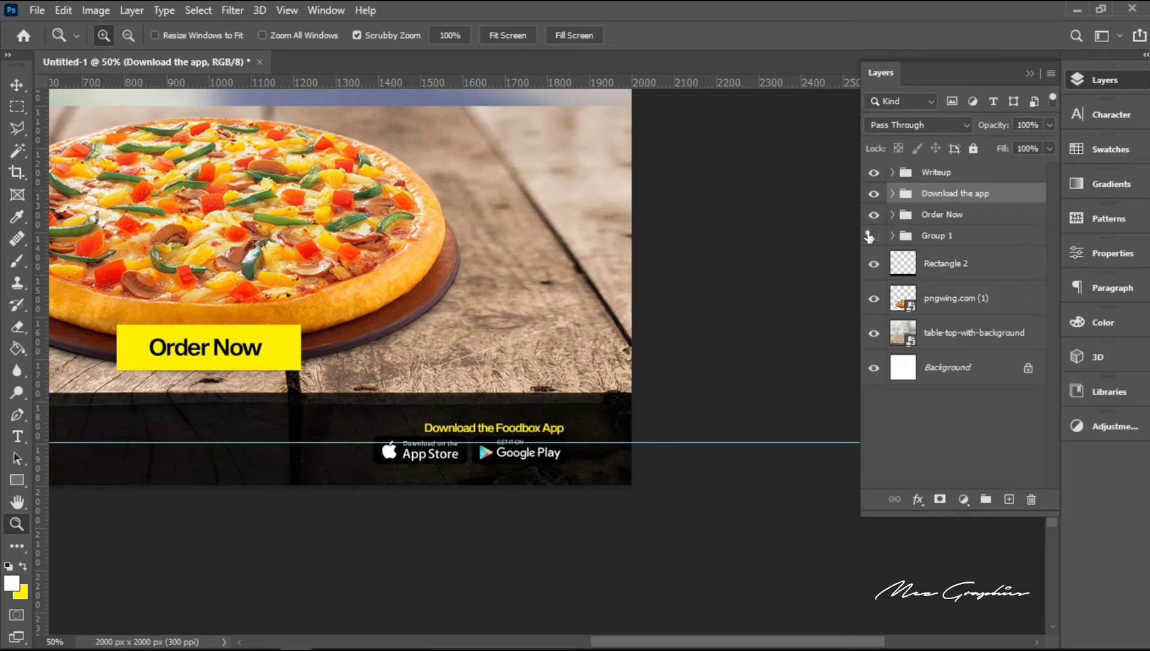
left_click(871, 236)
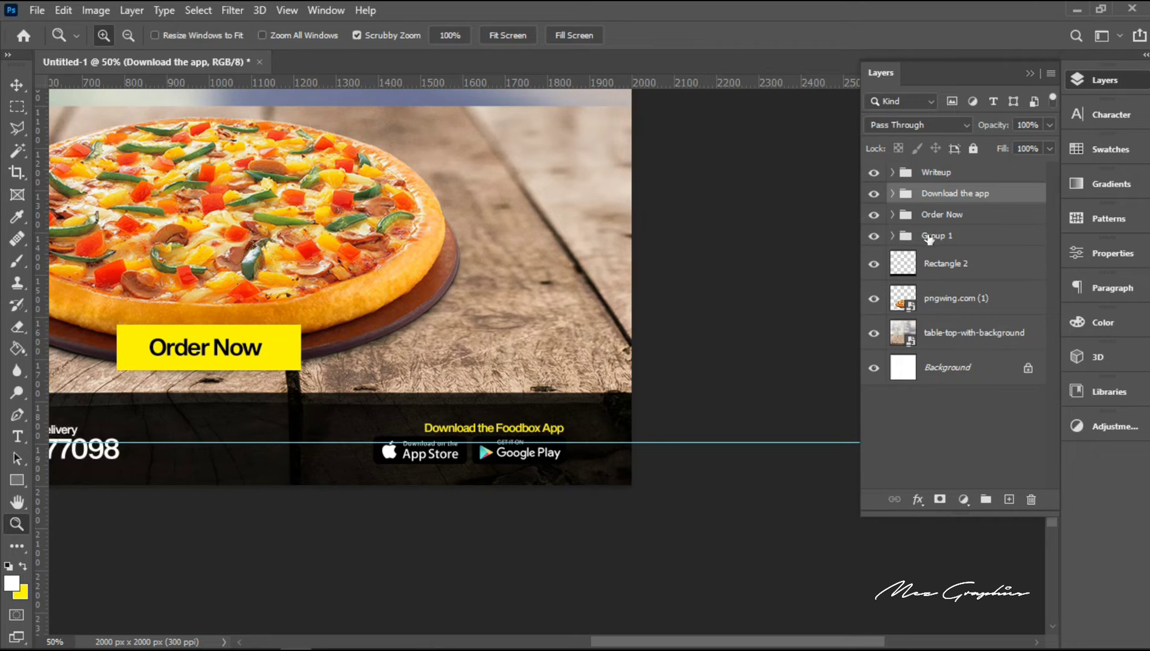
double_click(929, 237)
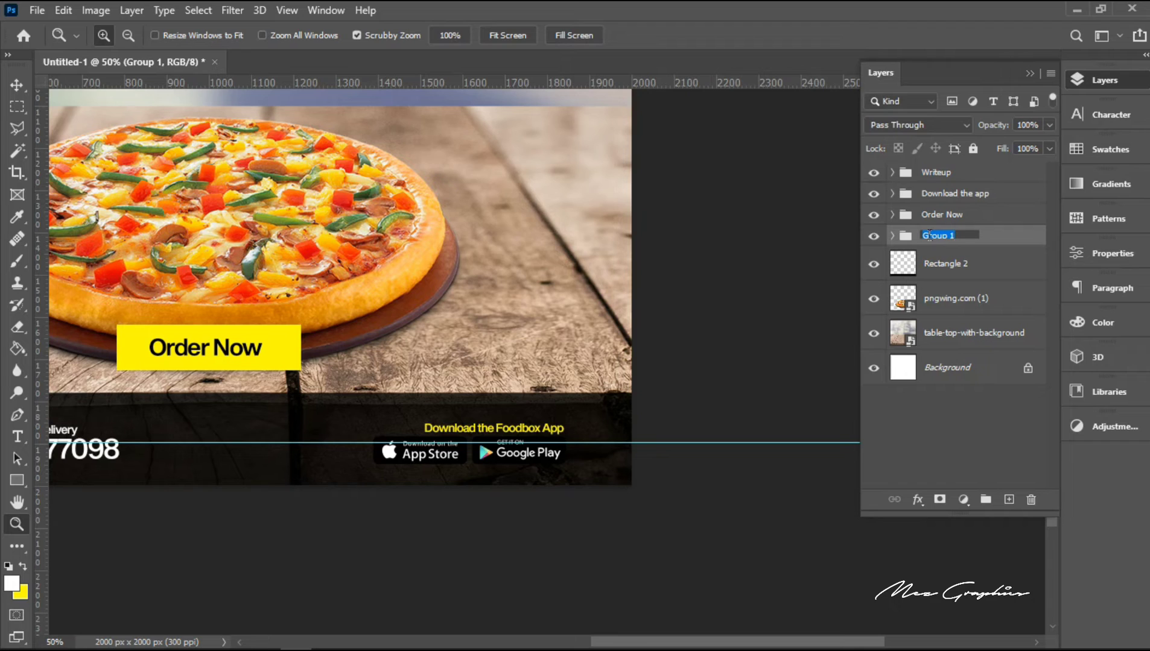
type("Phone number")
key("Return")
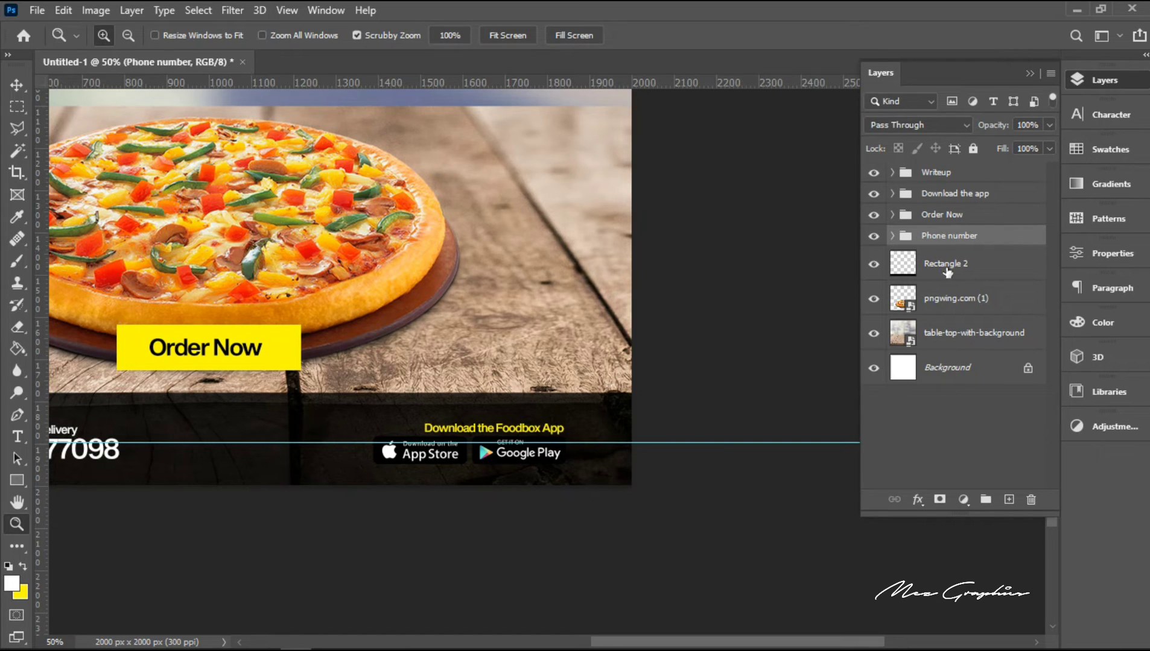
Step: Remove the vertical and horizontal guides from the canvas
key("alt")
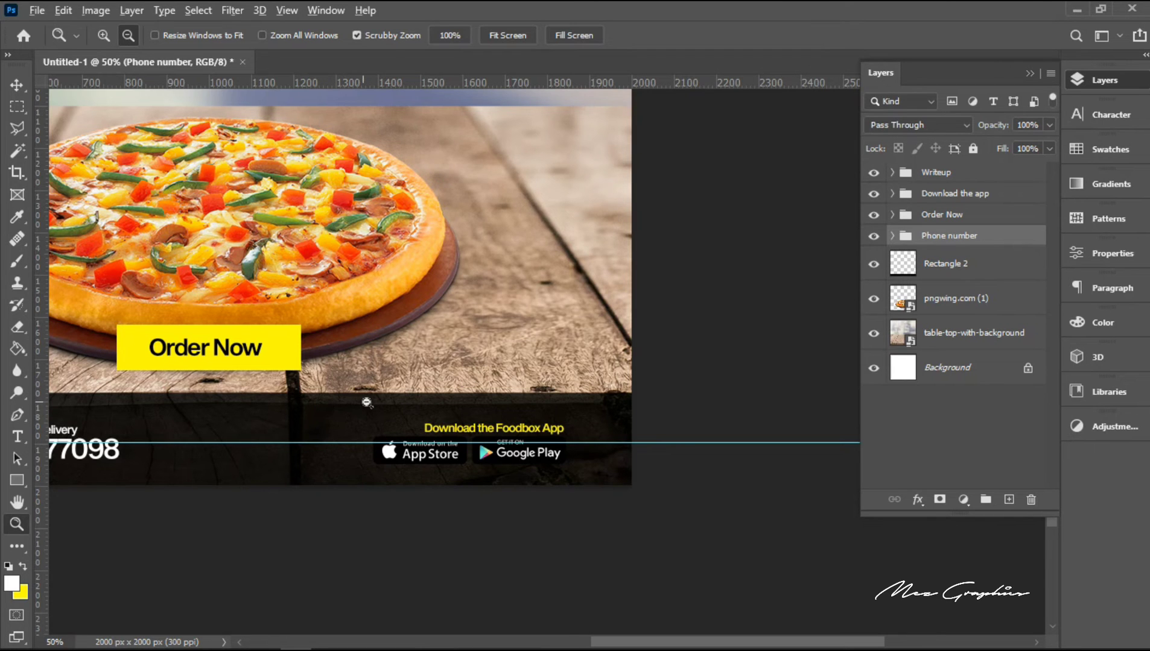
left_click(366, 402, "alt")
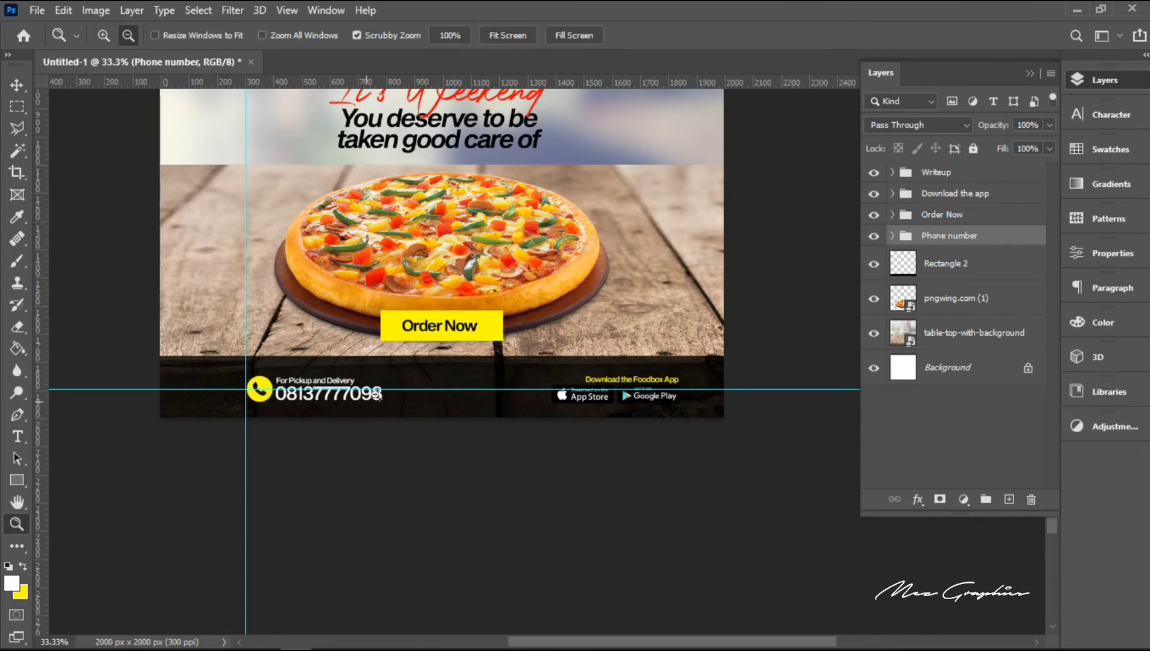
left_click(541, 297, "alt")
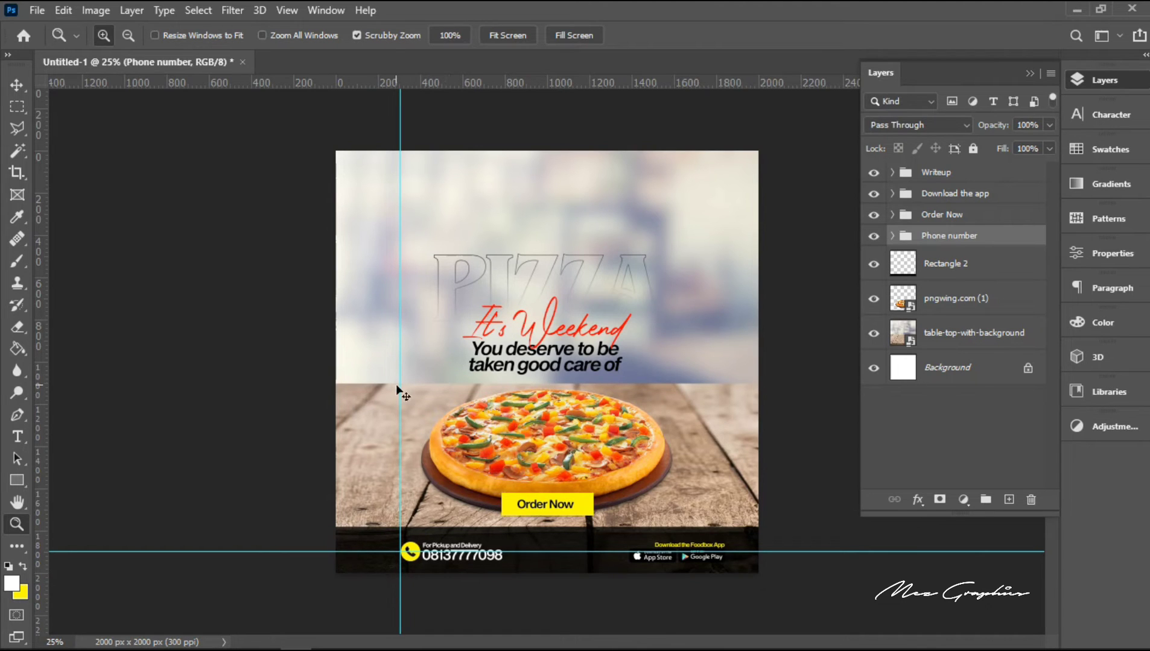
key("v")
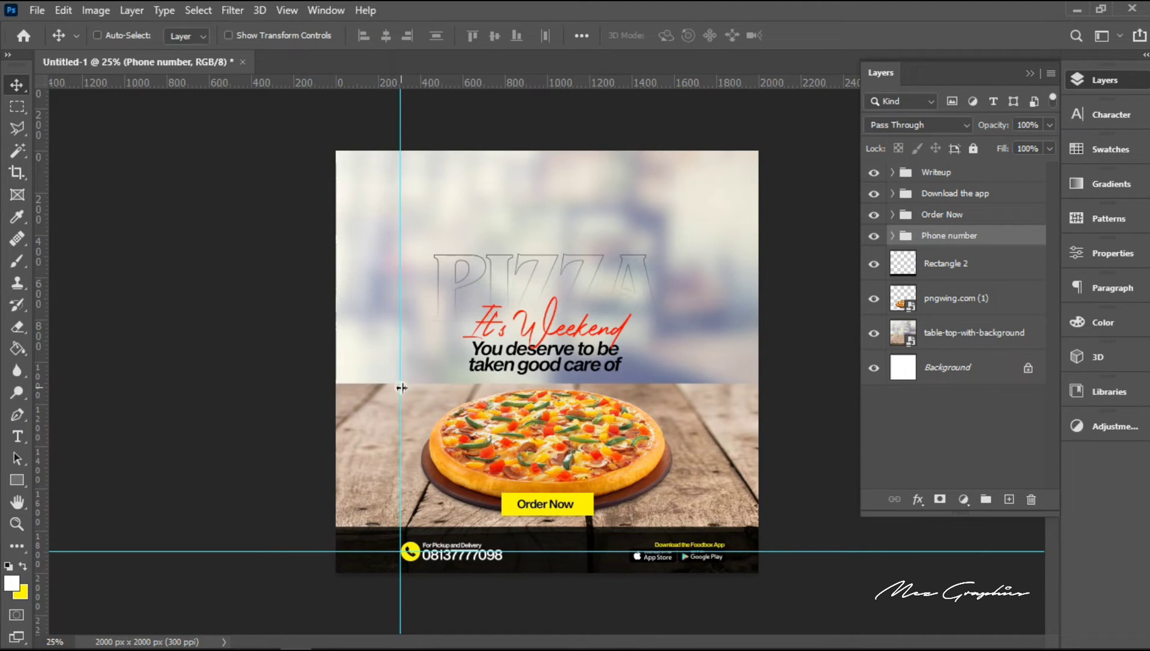
left_click_drag(401, 388, 45, 379)
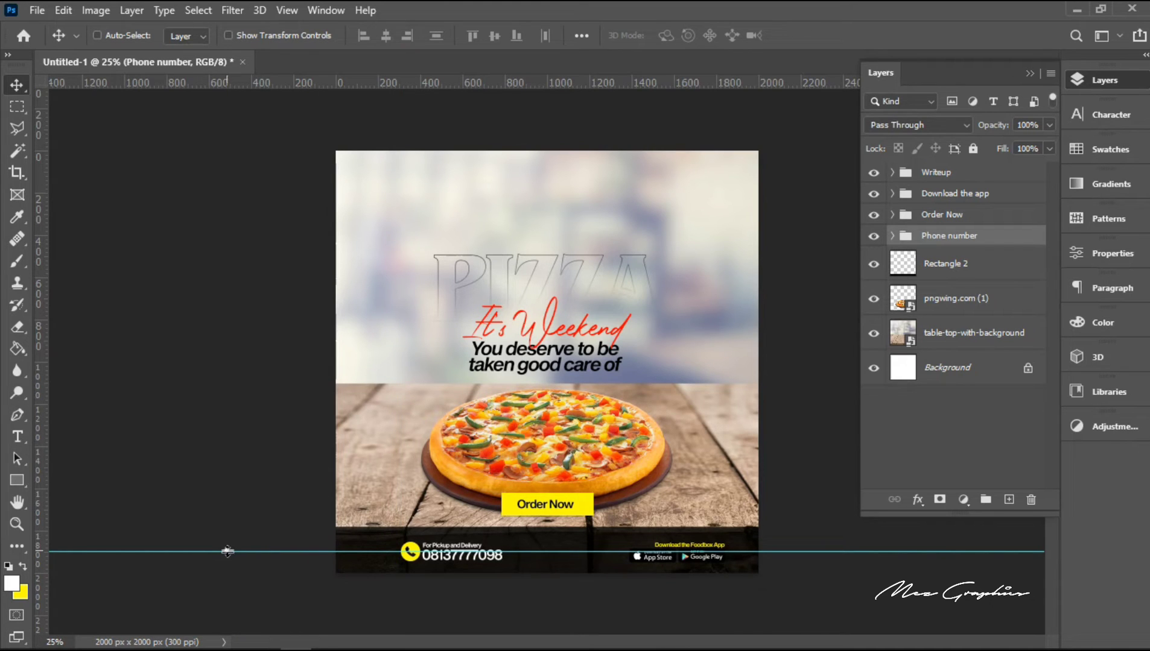
left_click_drag(227, 551, 210, 78)
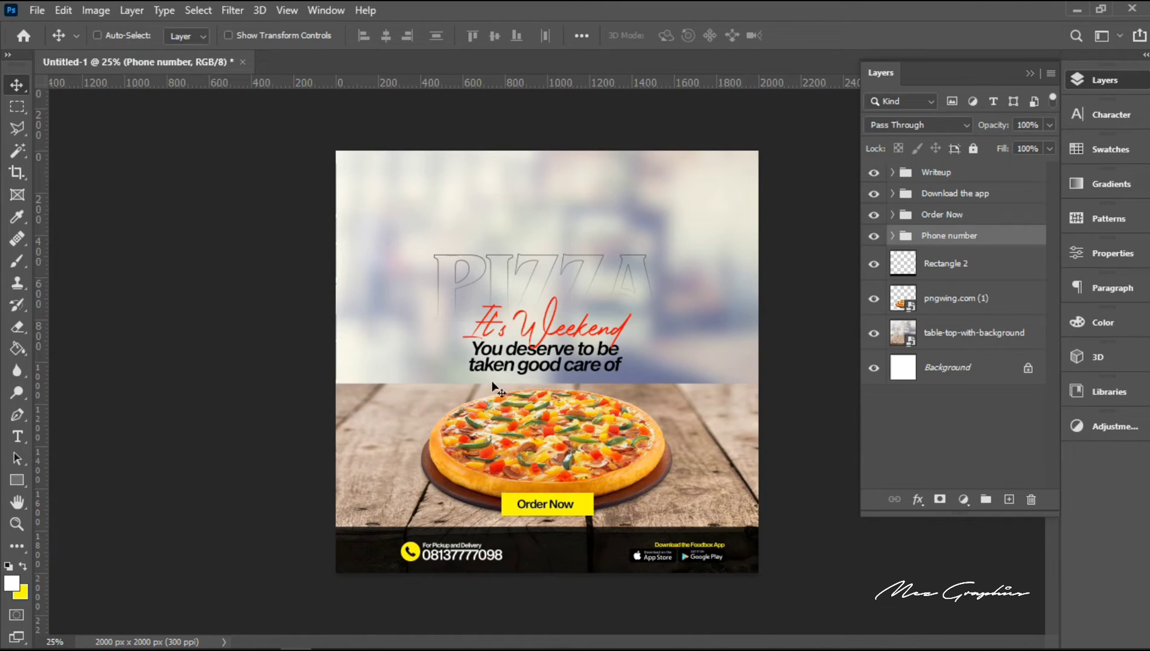
Step: Shift the "Phone number" group left so its margin to the canvas edge matches that of the store badges
right_click(469, 547)
left_click(504, 556)
key("shift+Left")
key("shift+Left")
key("shift+Left")
key("shift+Left")
key("shift+Left")
key("shift+Left")
key("shift+Left")
key("shift+Left")
key("shift+Left")
key("shift+Left")
key("shift+Left")
key("shift+Left")
key("shift+Left")
key("shift+Left")
key("shift+Left")
key("shift+Left")
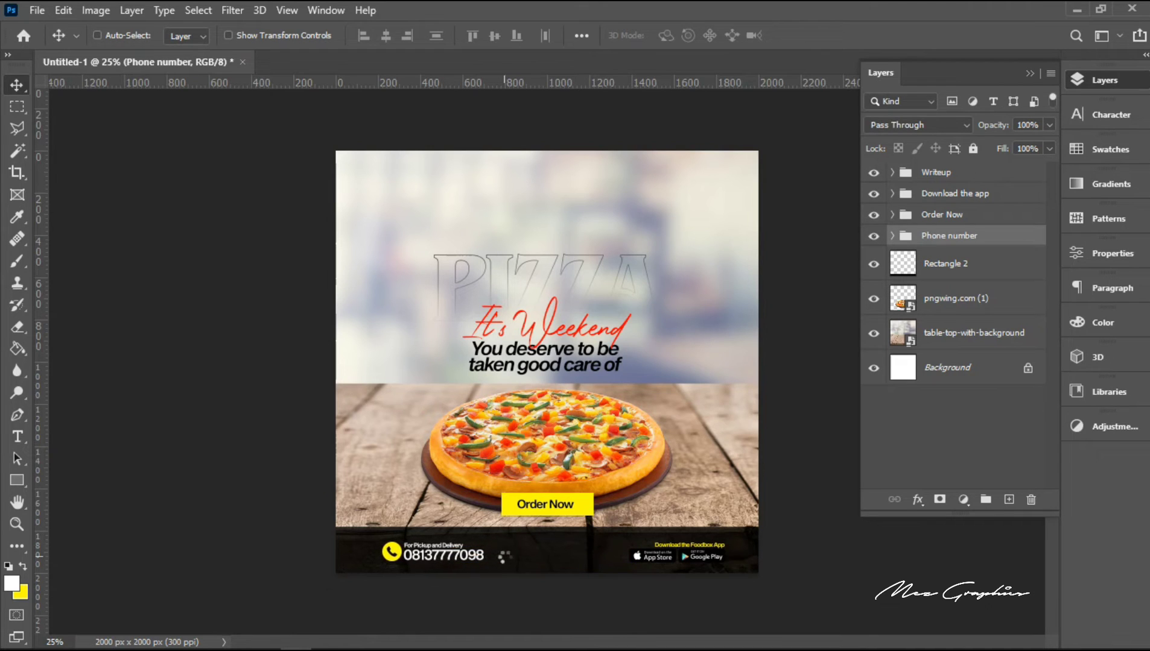
key("shift+Left")
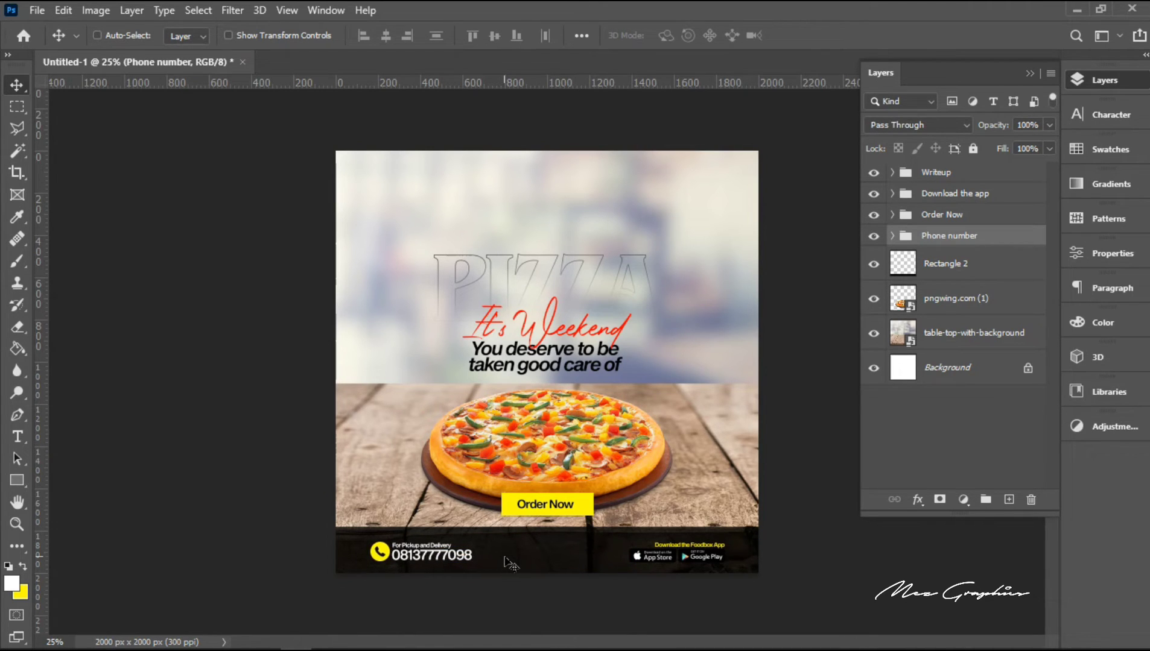
key("shift+Right")
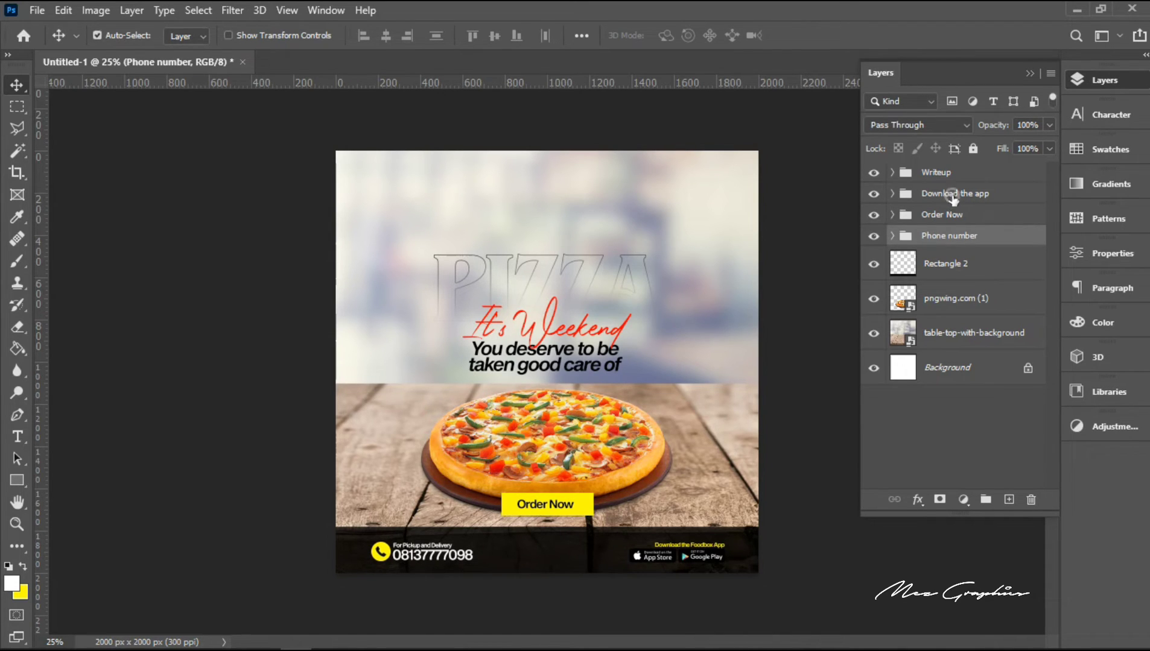
Step: Group "Download the app" and "Phone number" together and name the new group "Down"
left_click(952, 197, "ctrl")
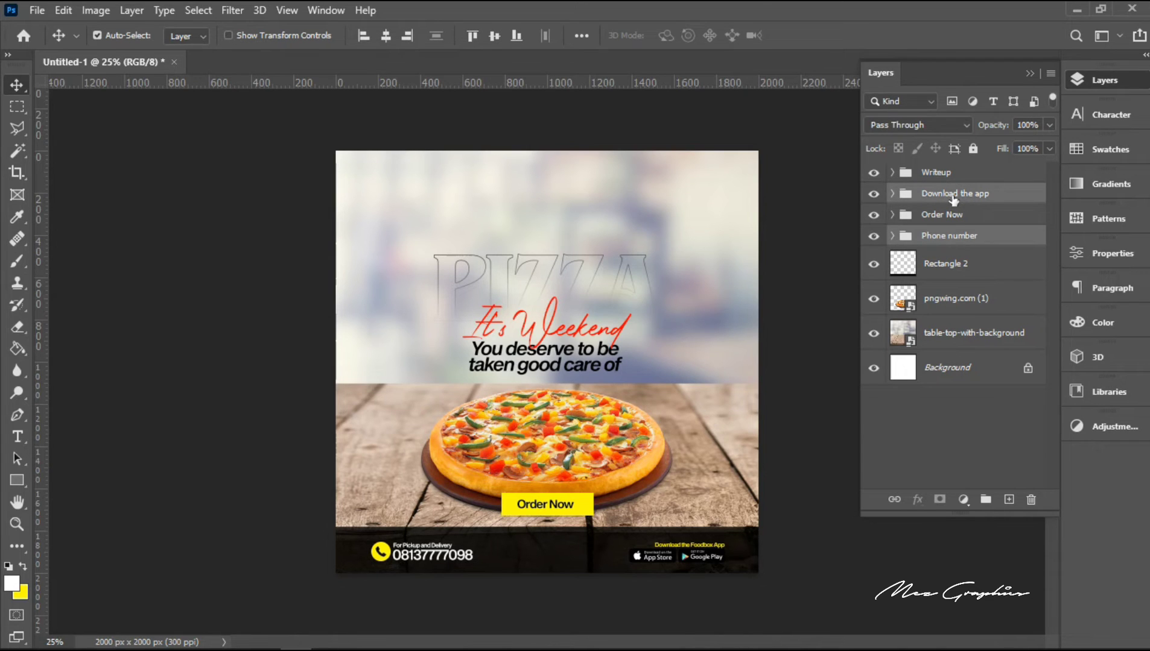
key("ctrl+g")
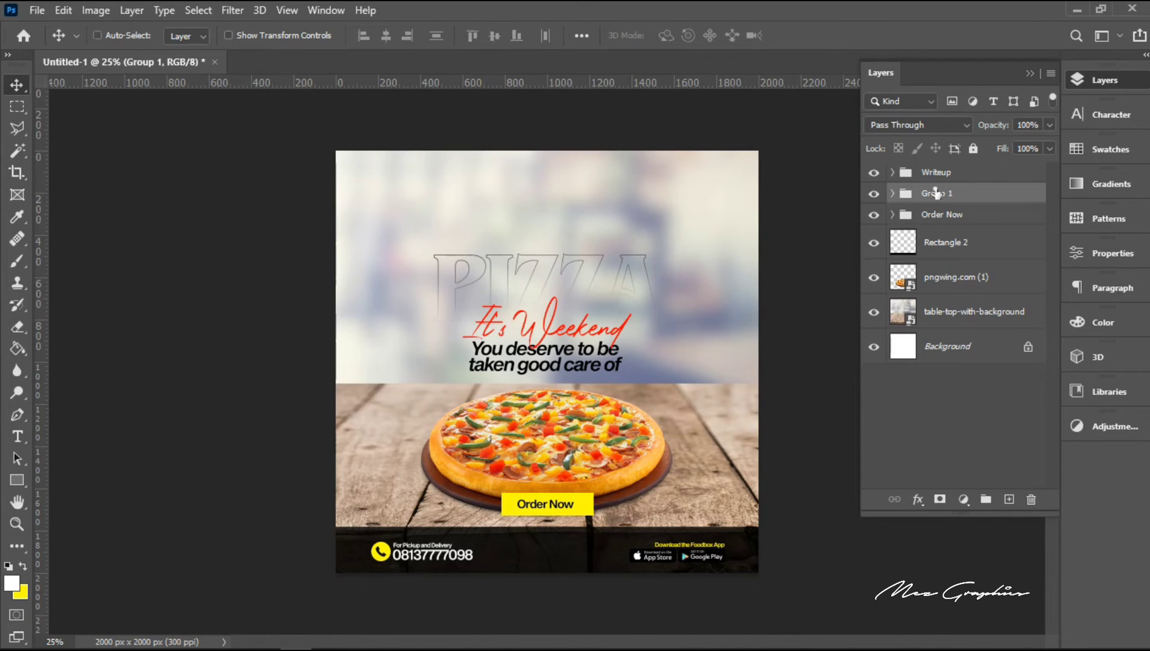
double_click(936, 193)
type("Down")
key("Return")
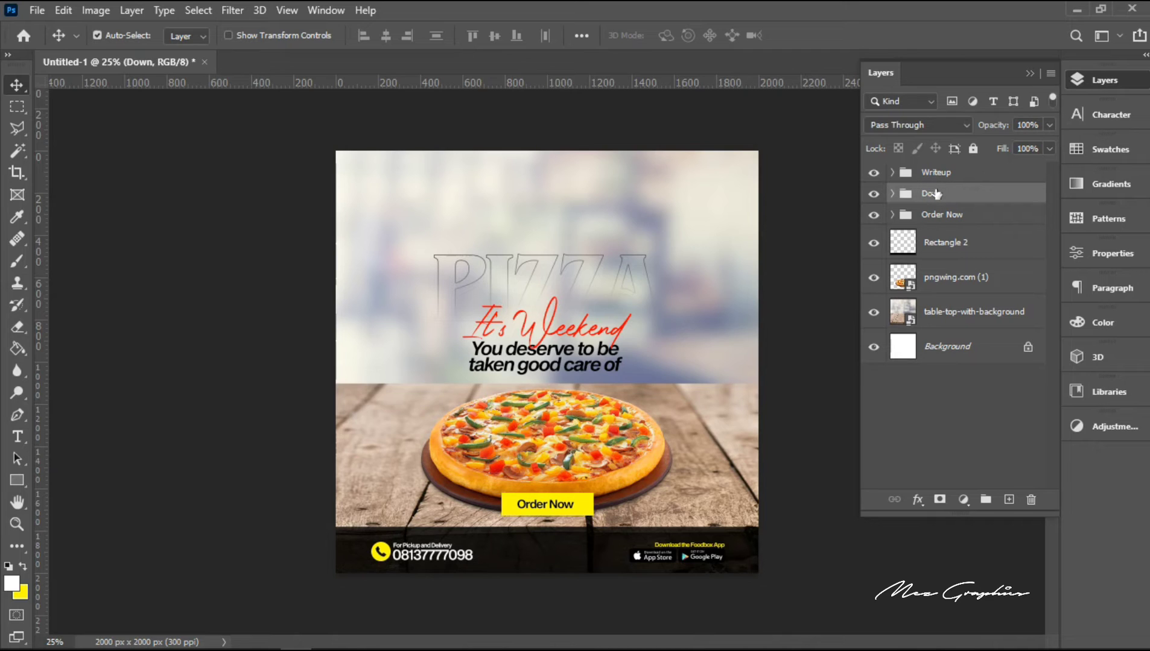
Step: Centre the "Down" group horizontally on the whole canvas and clear the selection
key("ctrl+a")
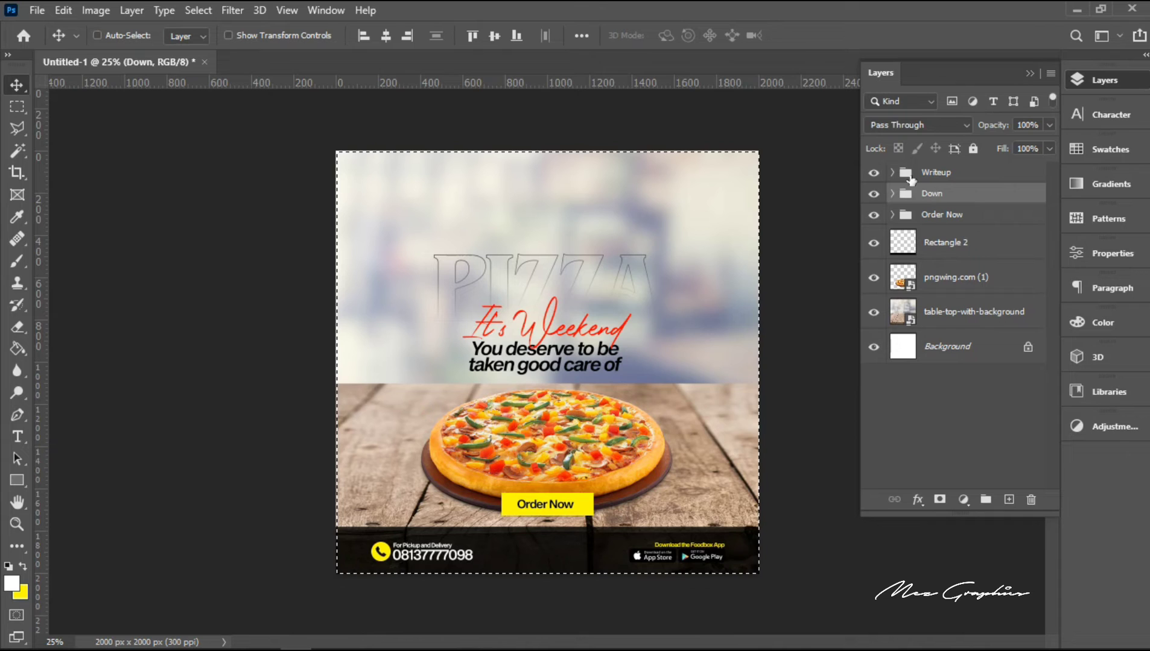
left_click(386, 36)
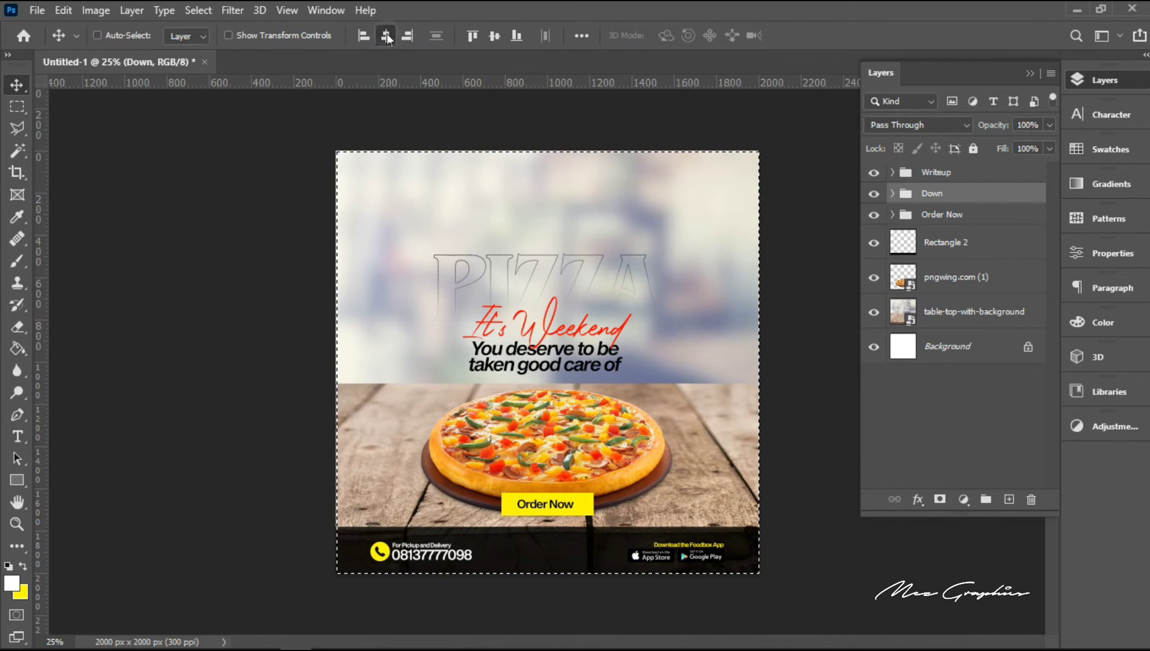
key("ctrl+d")
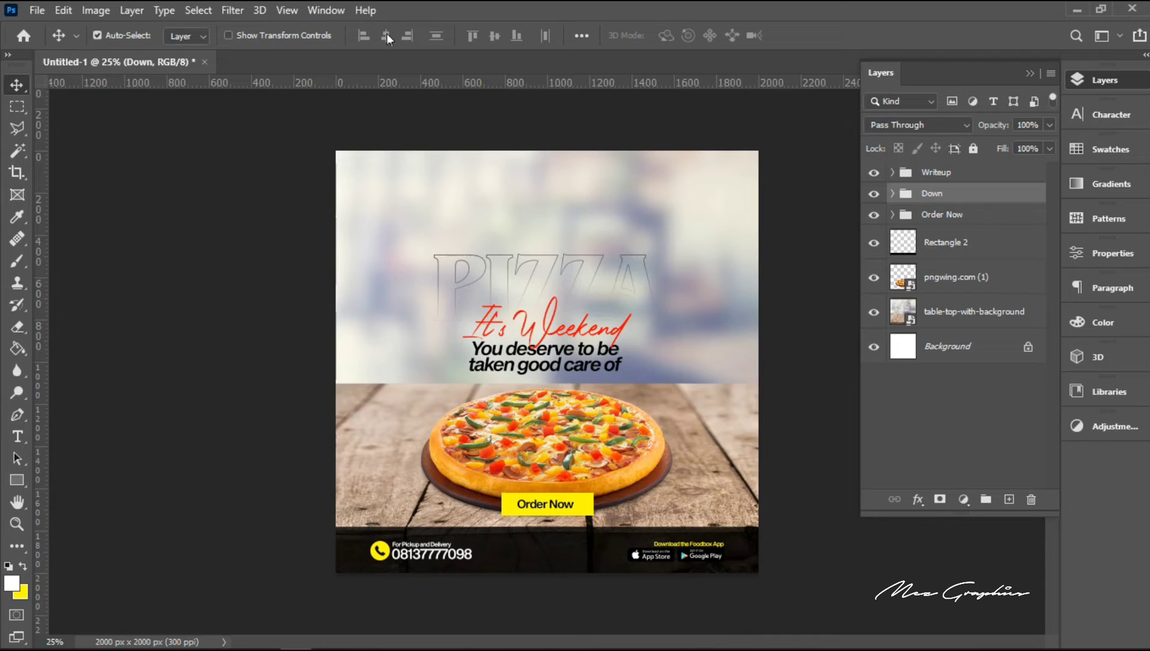
Step: Place vertical guides at the left and right edges of the "Down" group's bounding box
key("ctrl+t")
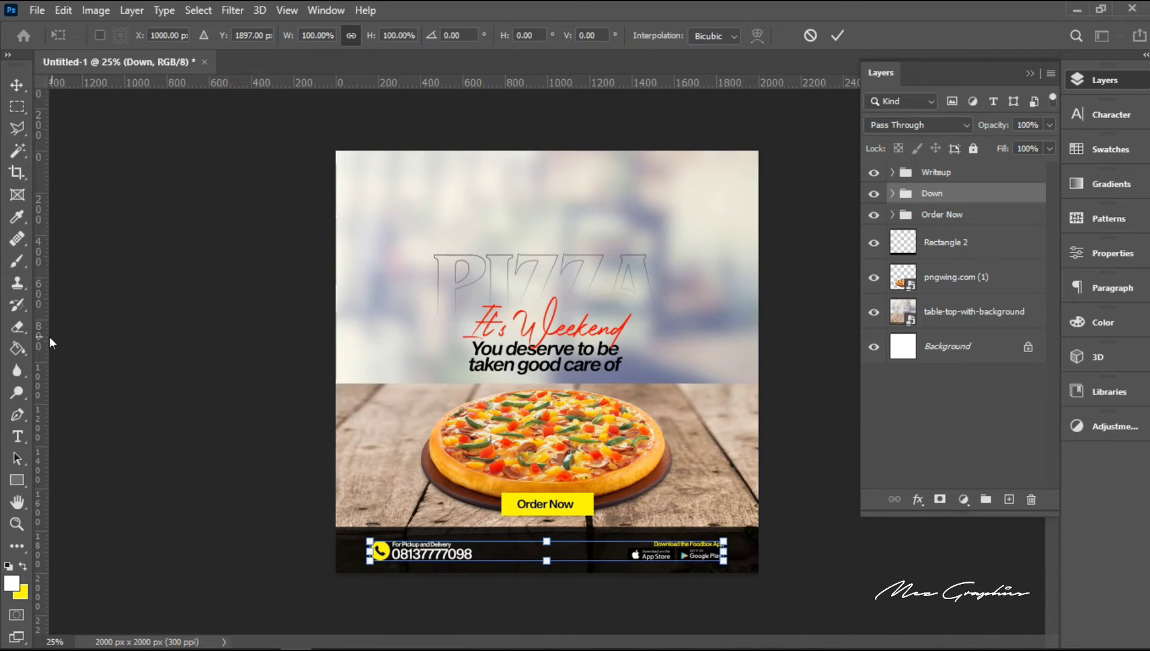
left_click_drag(41, 347, 366, 397)
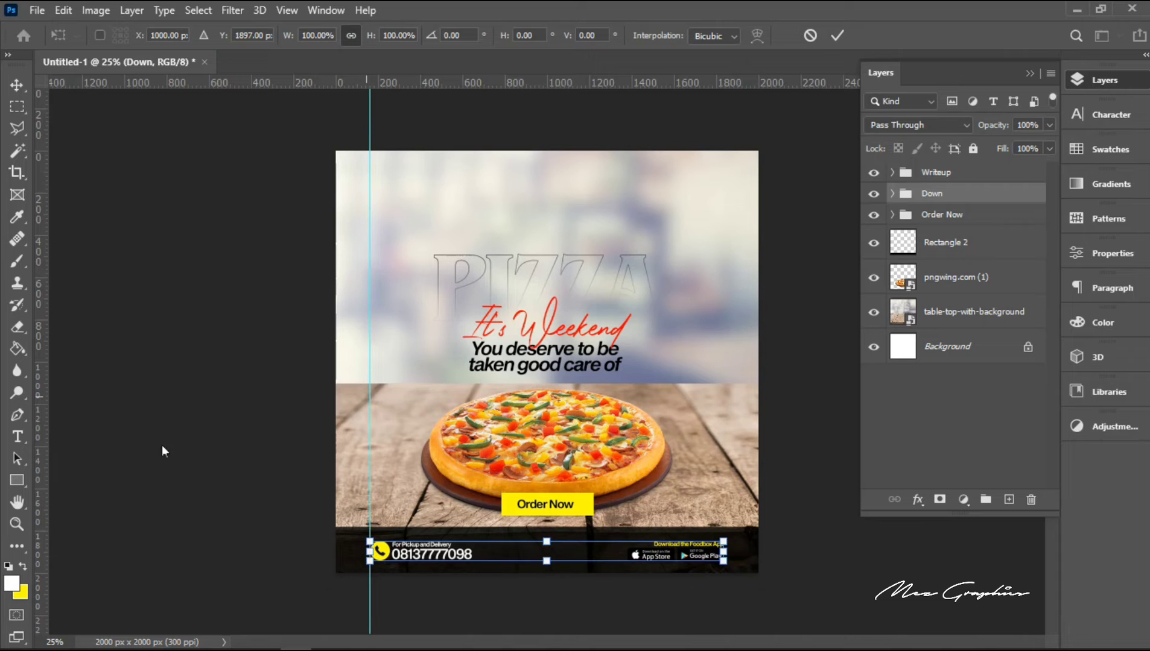
left_click_drag(40, 461, 717, 531)
key("Return")
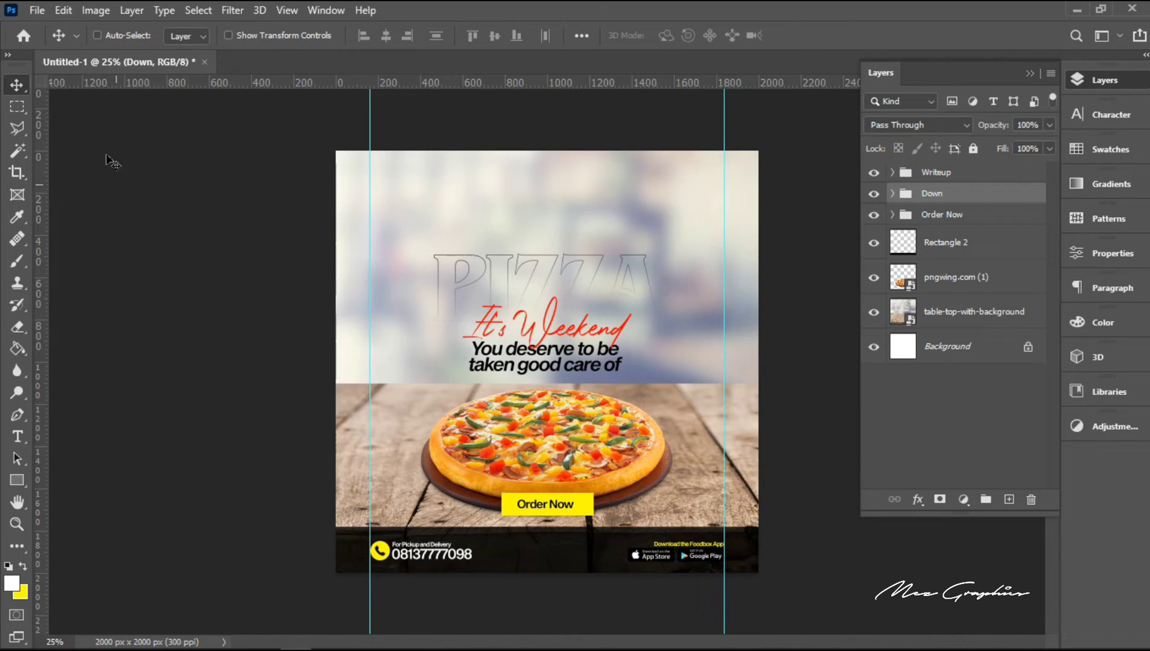
Step: Place the embedded "__Layer group_" Foodbox logo, scaled to about 8%, in the canvas's upper-left area against the left vertical guide
left_click(38, 11)
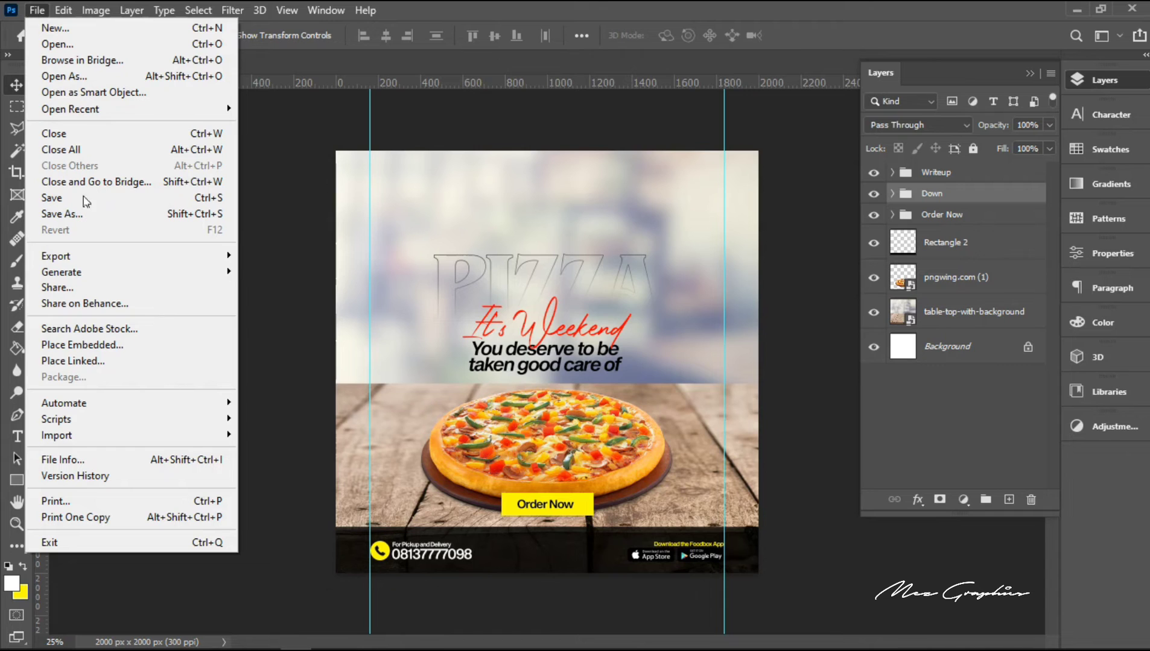
left_click(117, 343)
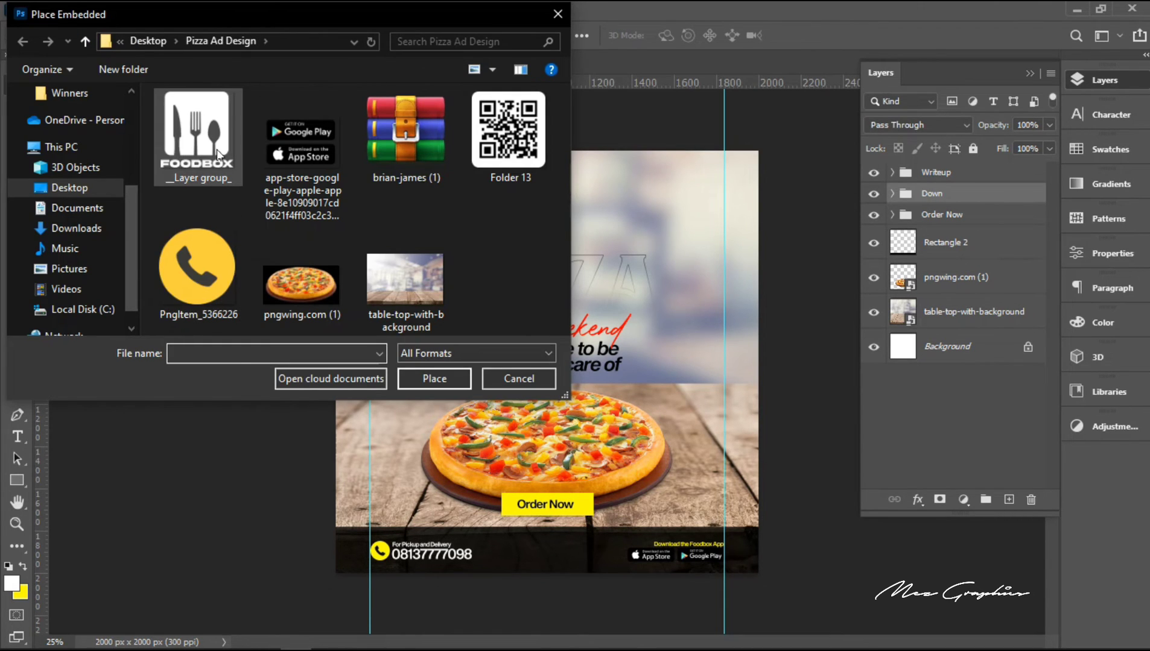
double_click(217, 155)
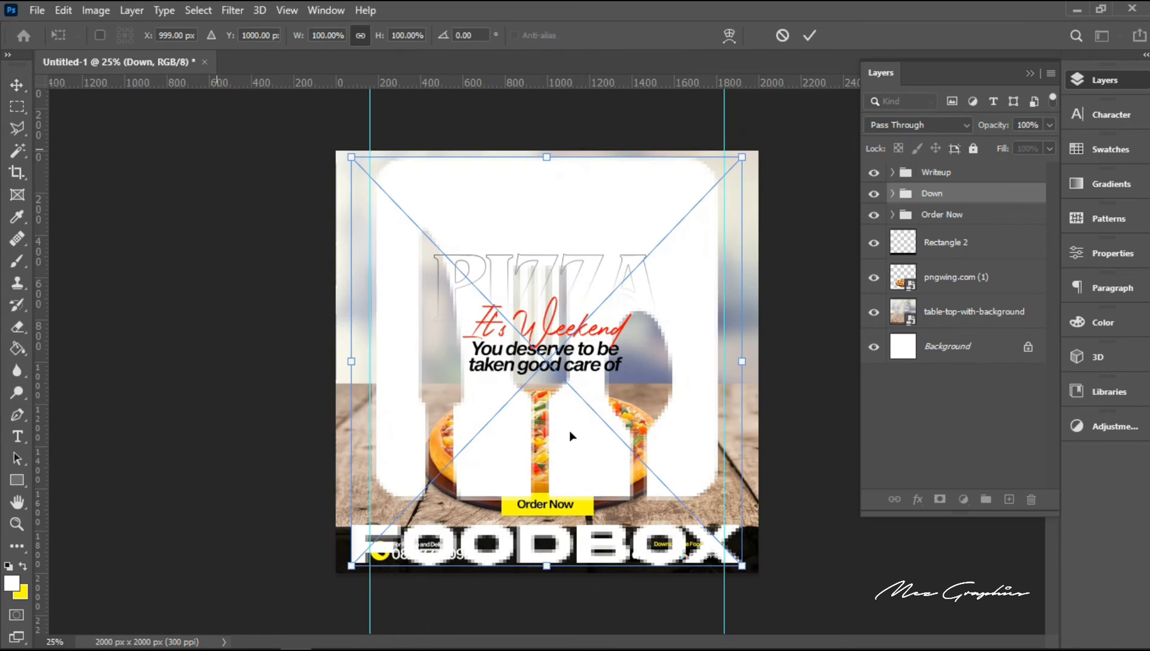
left_click_drag(743, 569, 388, 204)
key("Return")
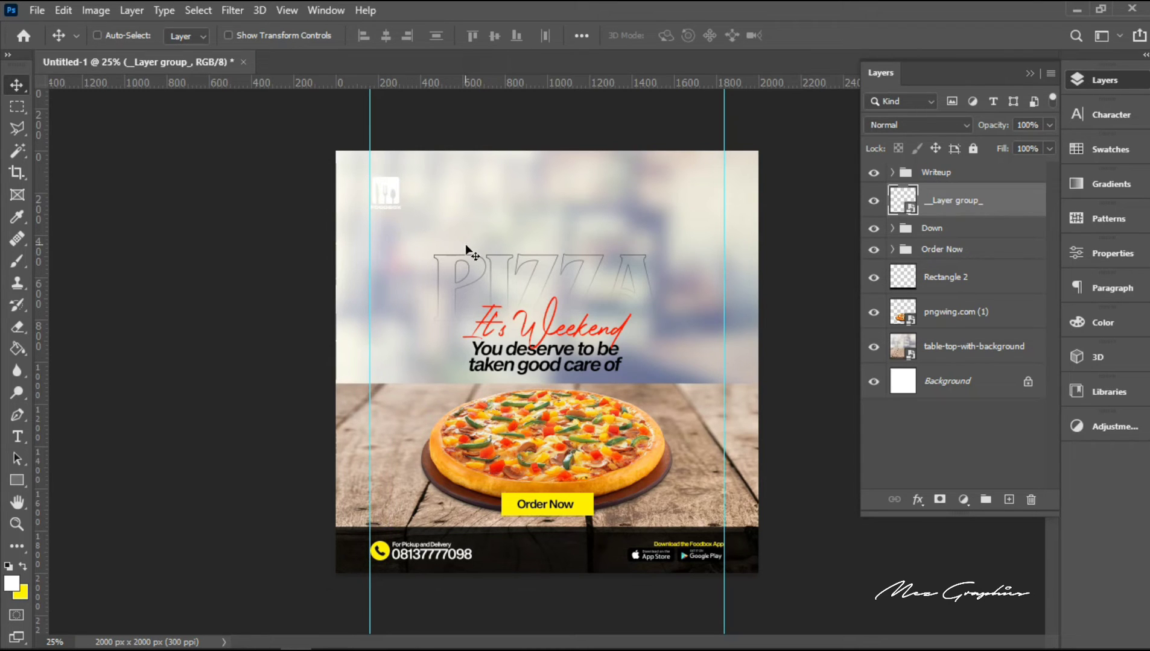
Step: Enlarge the Foodbox logo to about 10% and place a horizontal guide through its vertical centre
key("ctrl")
key("ctrl+t")
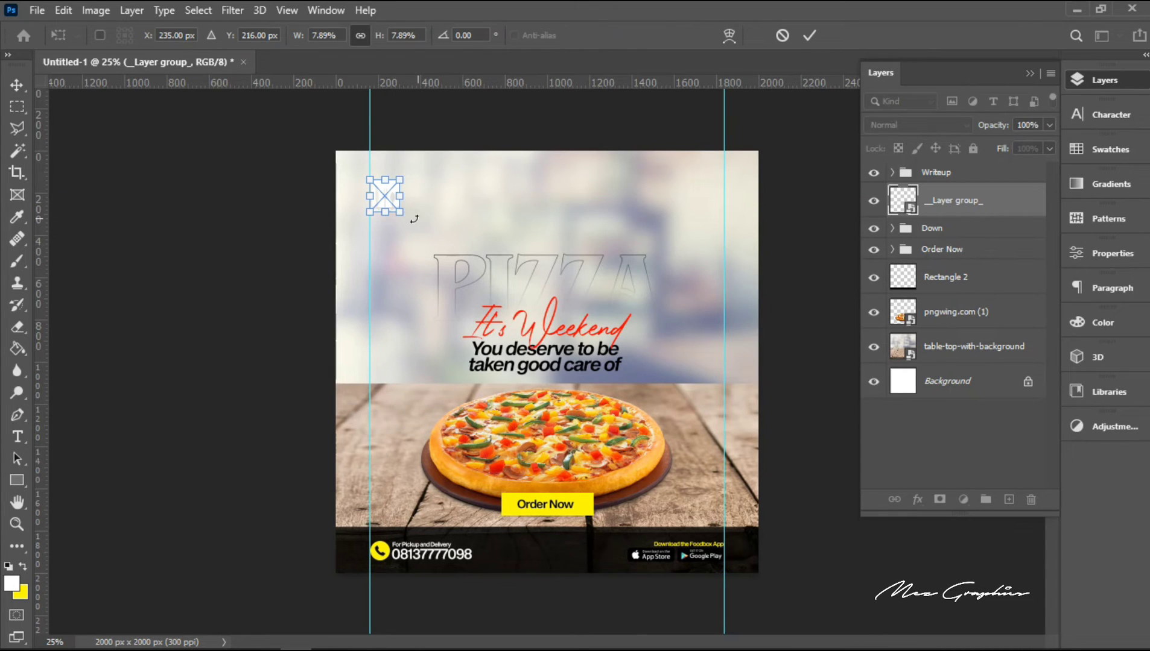
left_click_drag(404, 215, 416, 208)
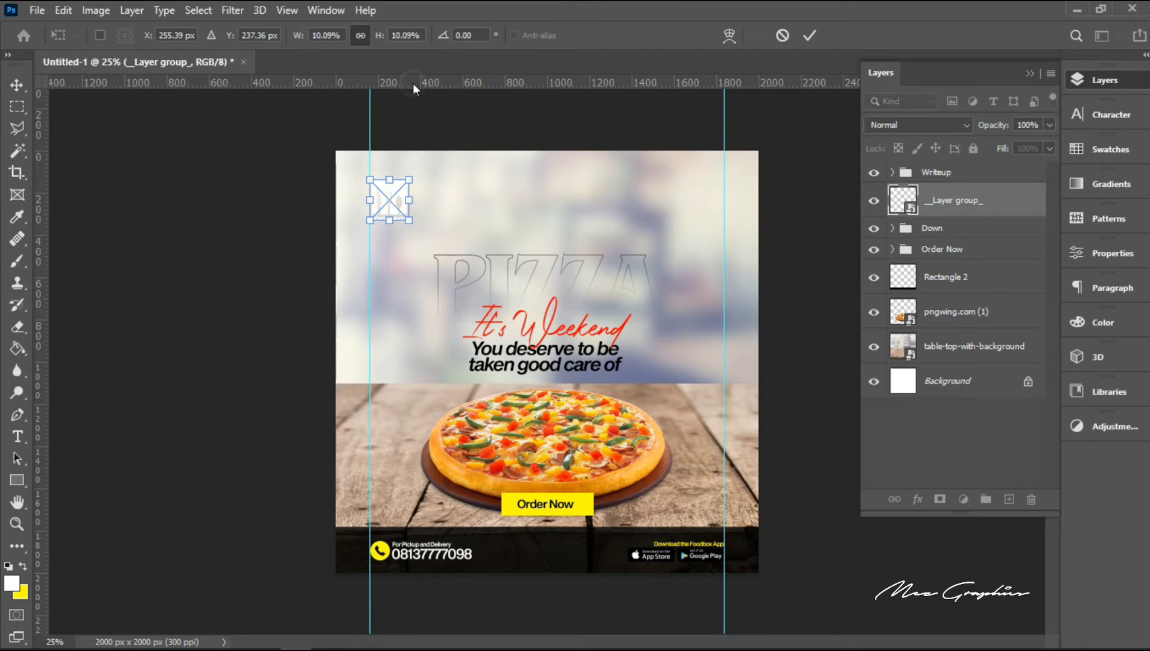
left_click_drag(413, 87, 427, 201)
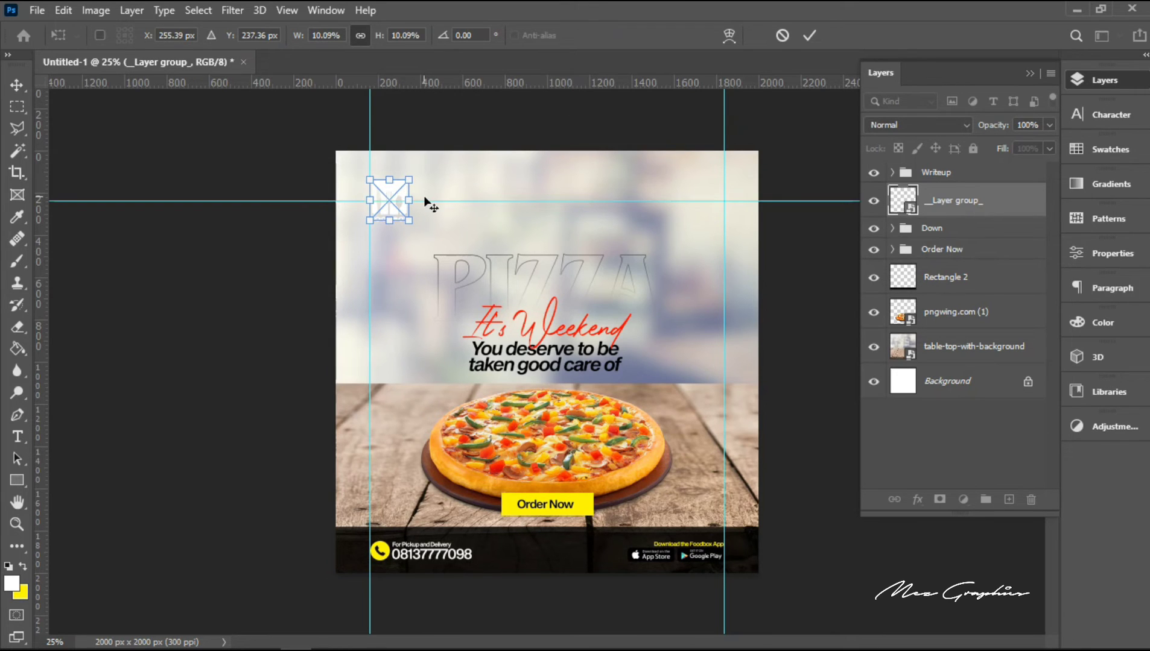
key("Return")
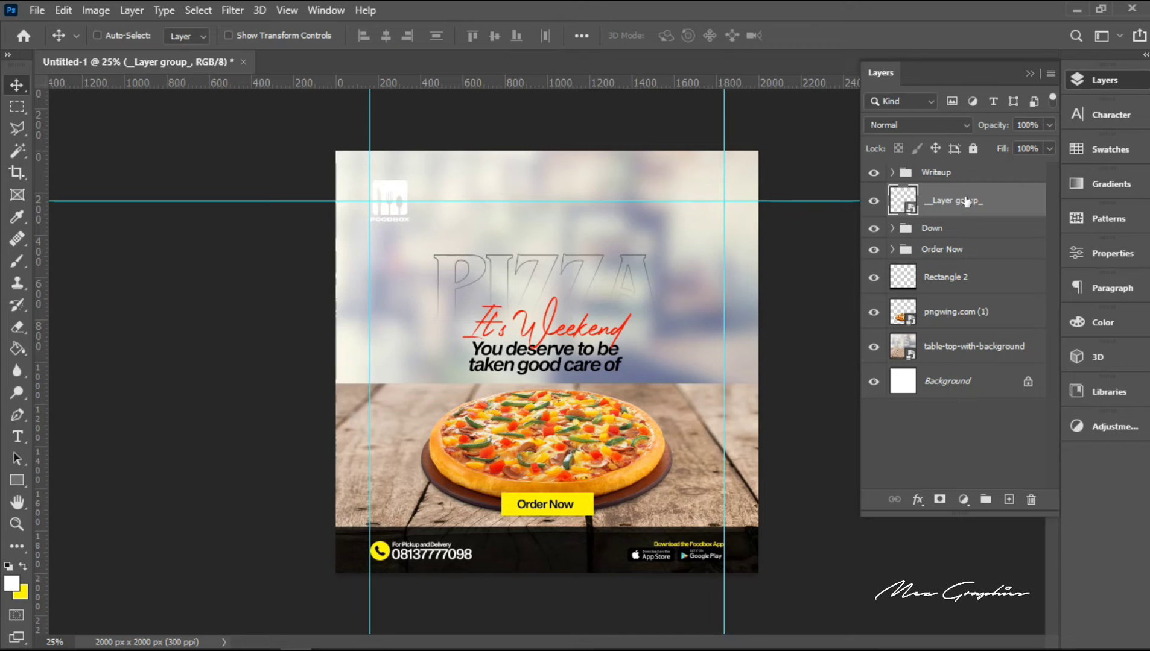
Step: Add a Color Overlay in red ff0000 to the Foodbox logo layer
right_click(965, 199)
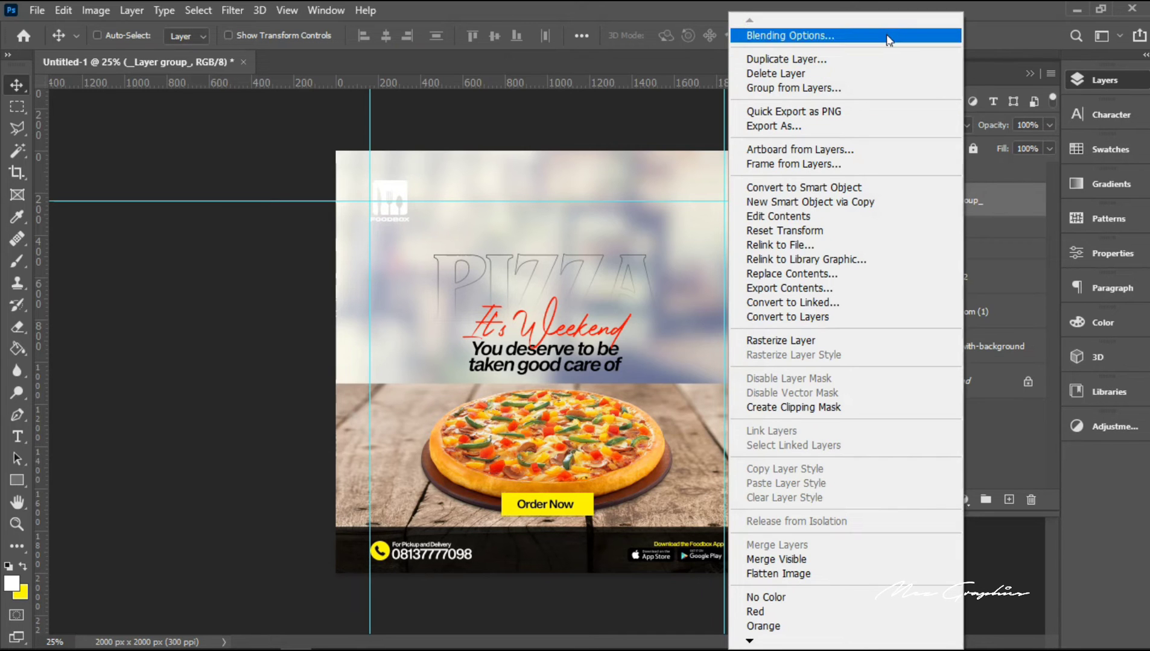
left_click(887, 36)
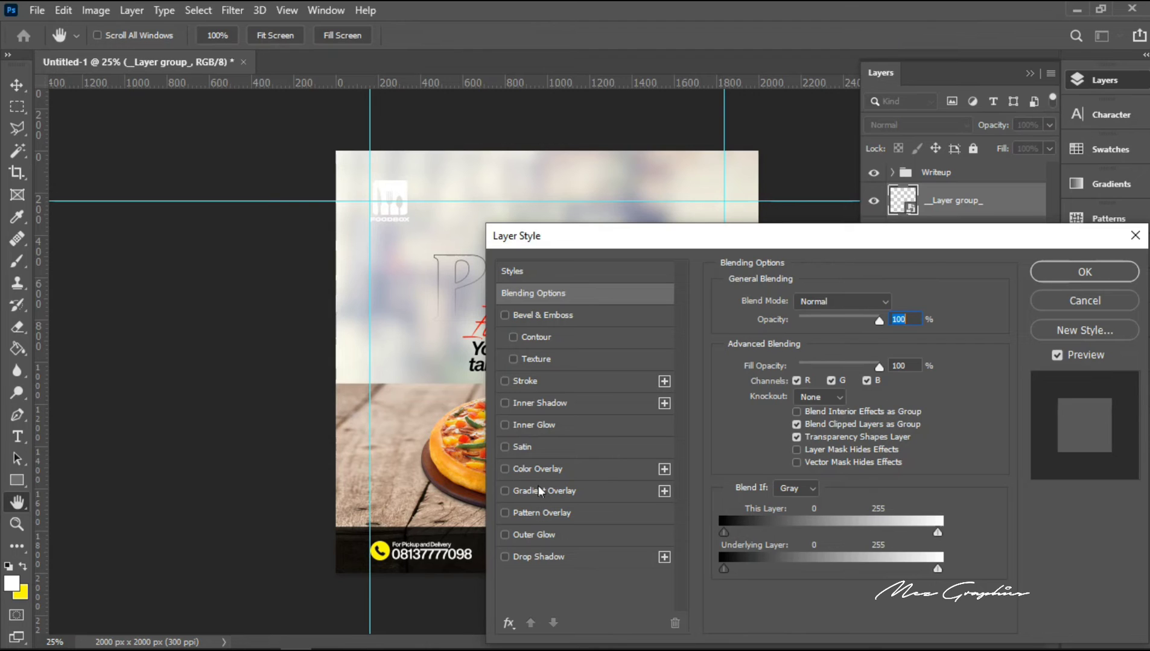
left_click(538, 472)
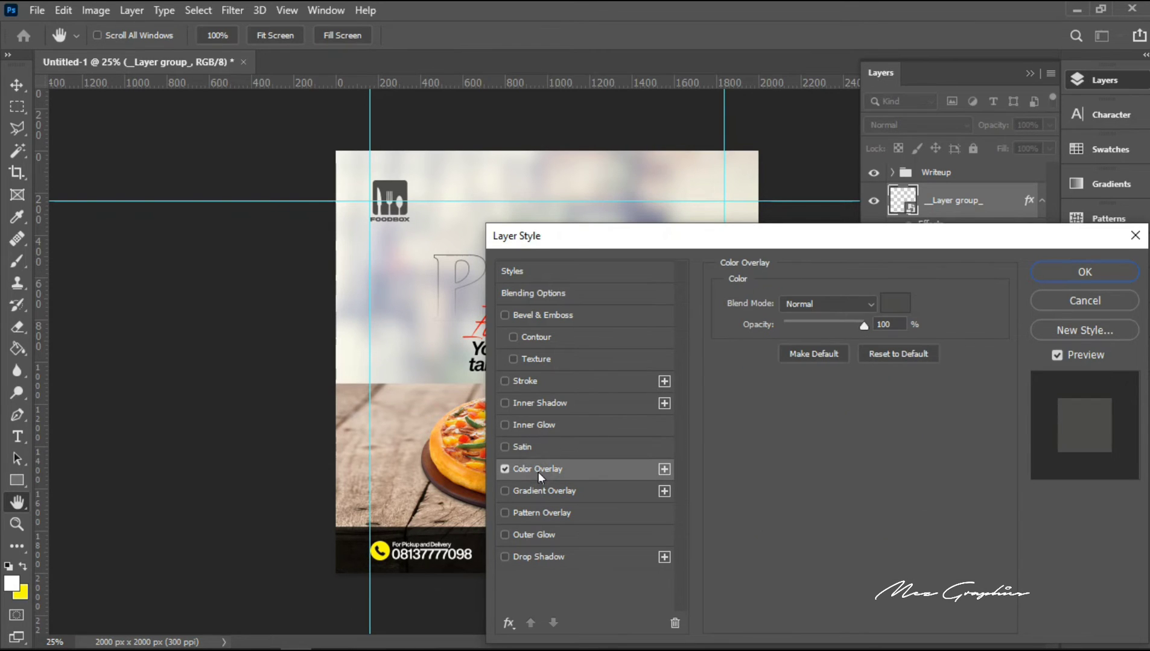
left_click(898, 309)
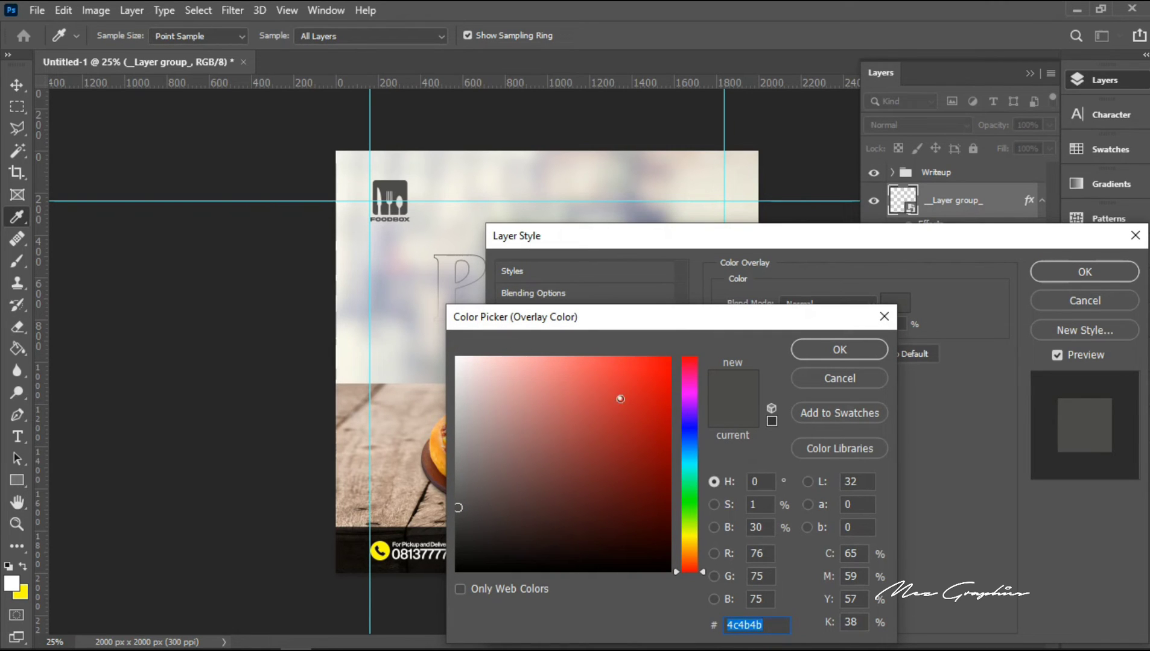
left_click_drag(620, 399, 823, 281)
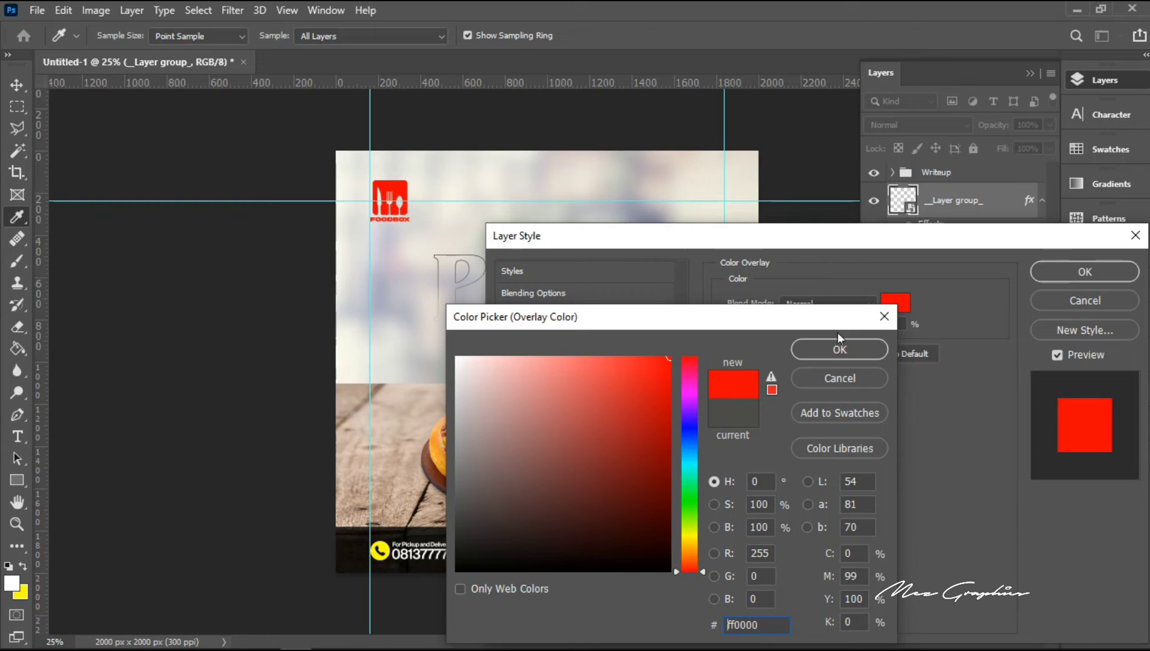
left_click(839, 351)
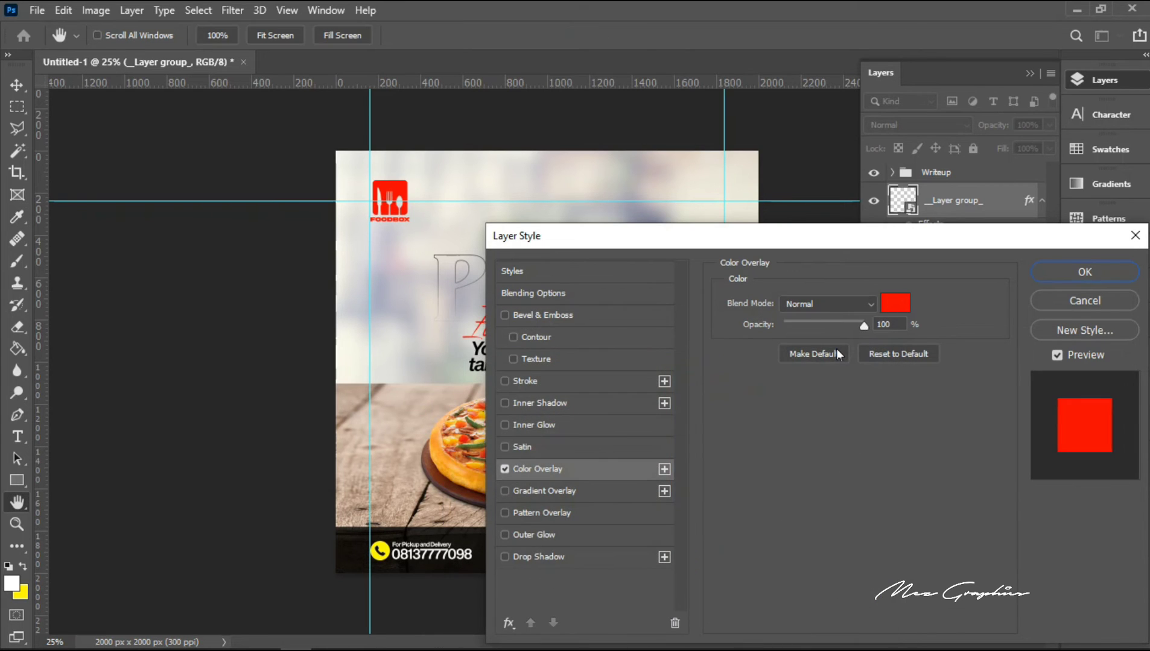
left_click(1048, 272)
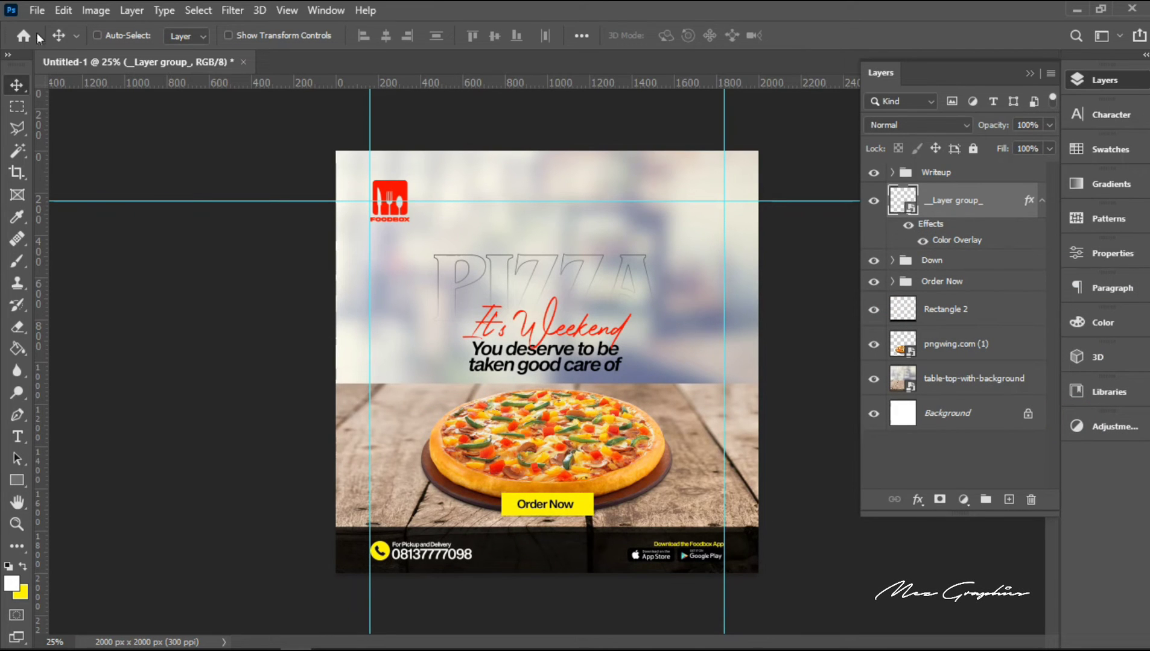
Step: Place the embedded QR code "Folder 13", scaled to about 7.6%, in the canvas's upper-right area near the right vertical guide
left_click(37, 11)
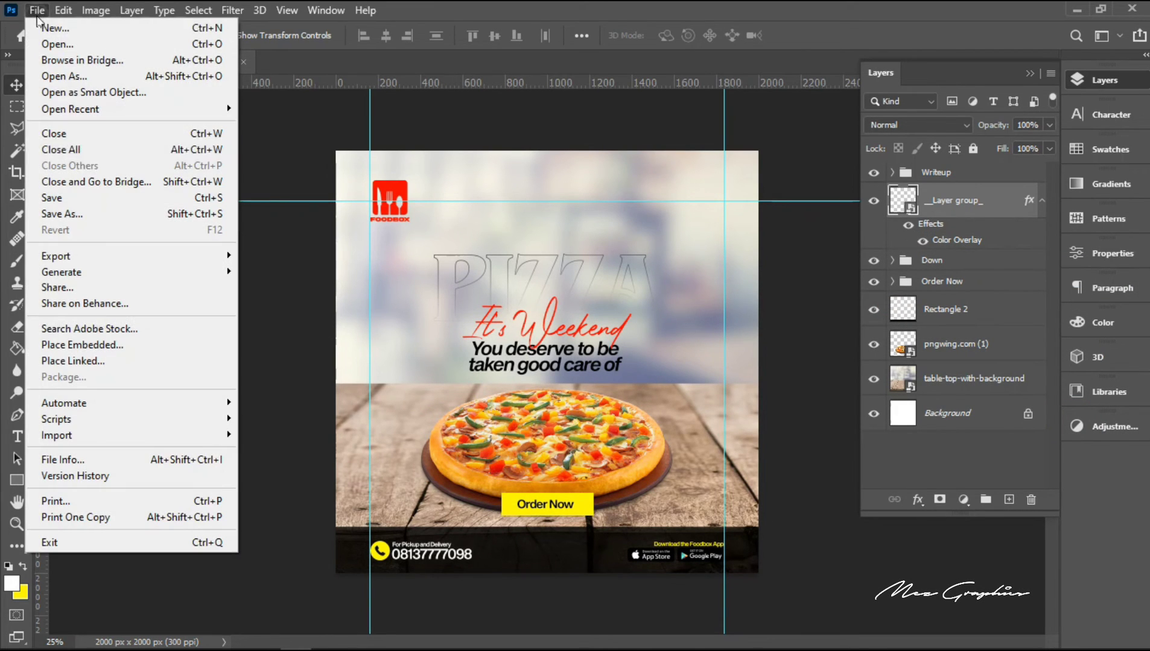
left_click(116, 345)
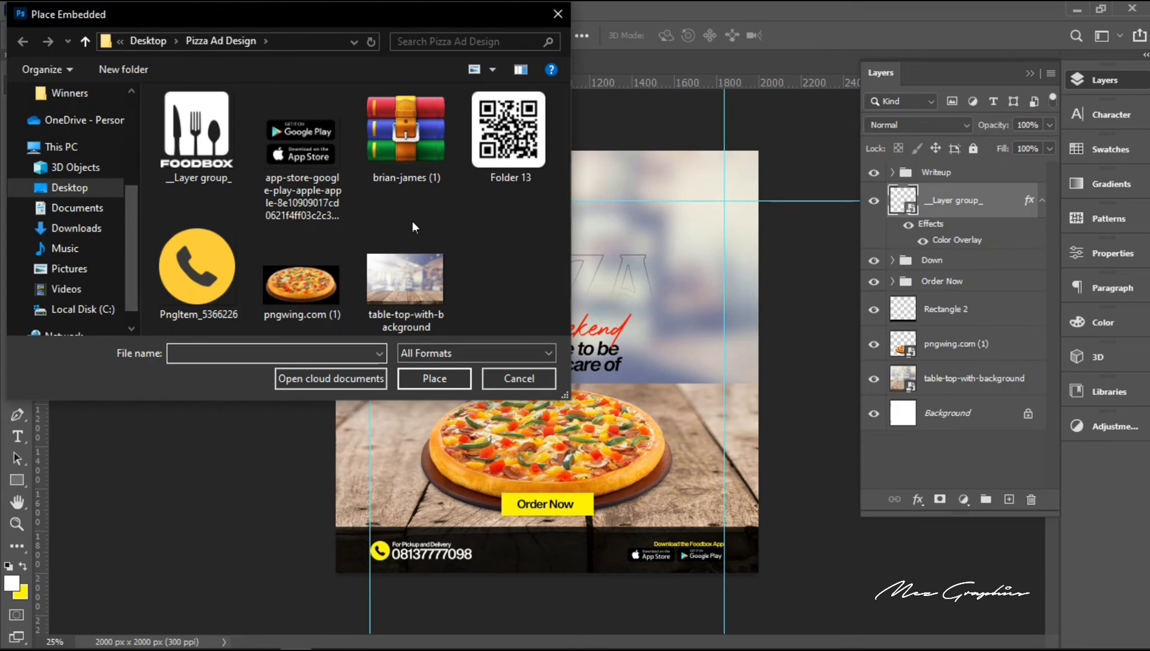
double_click(506, 144)
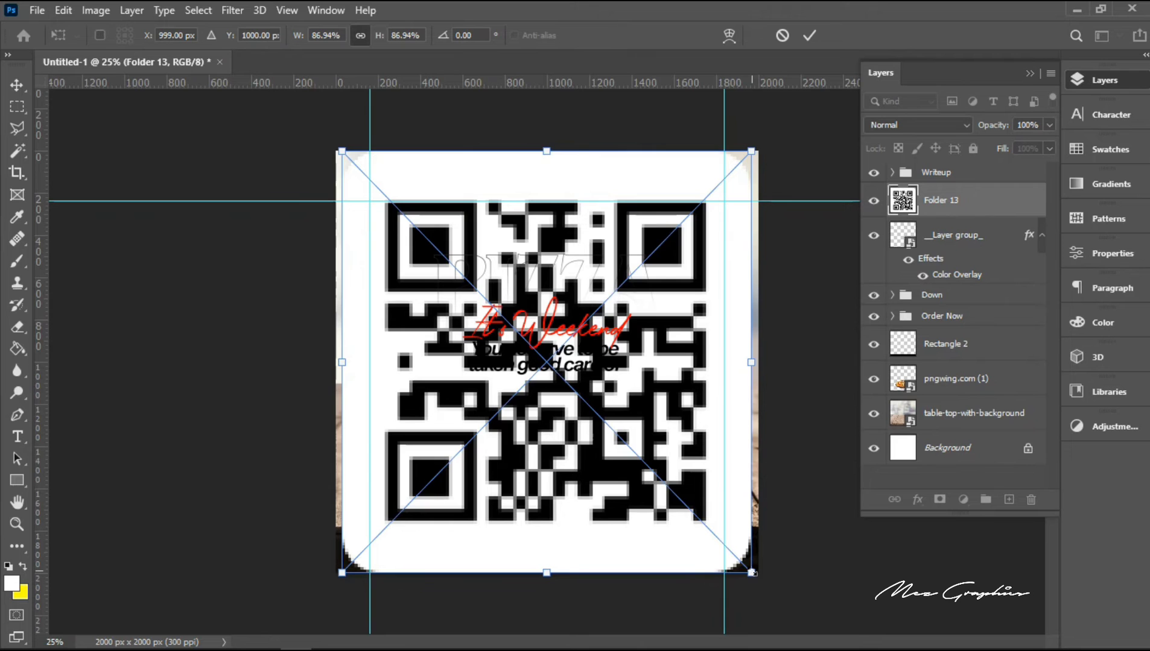
left_click_drag(751, 573, 518, 432)
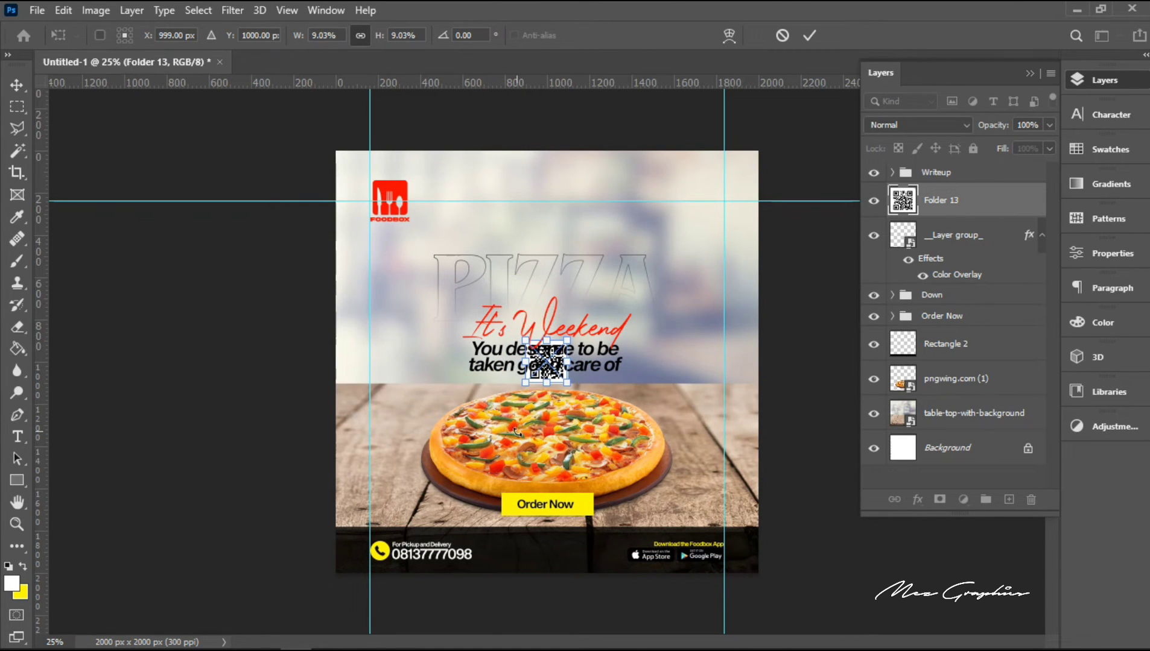
left_click_drag(546, 362, 699, 197)
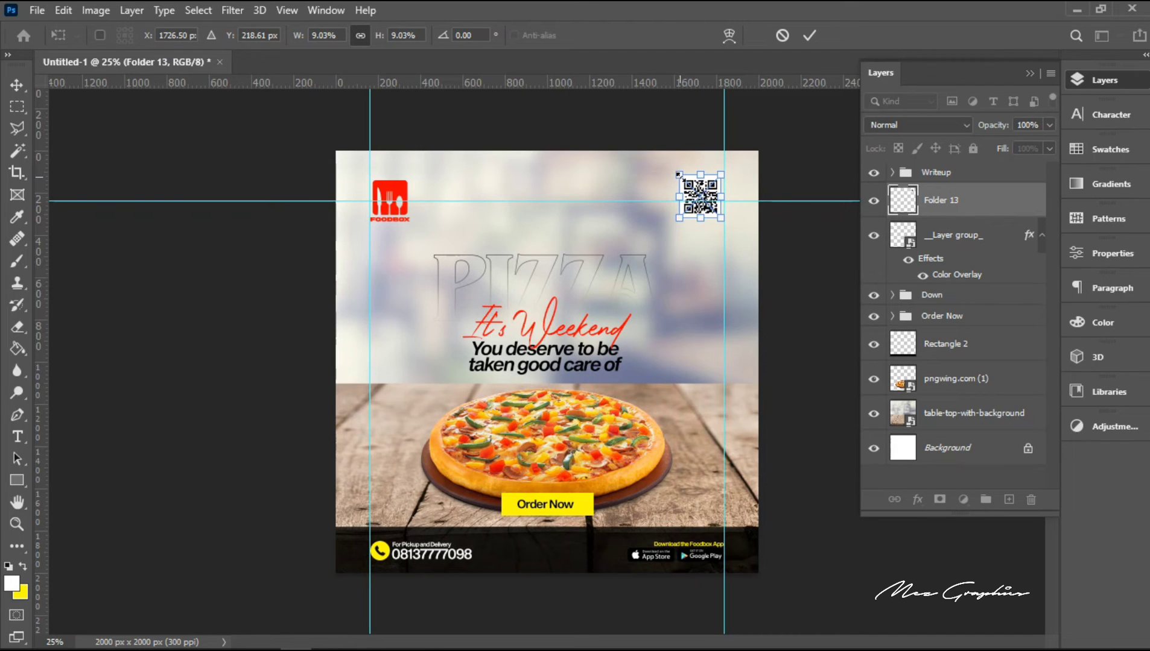
left_click_drag(677, 174, 678, 177)
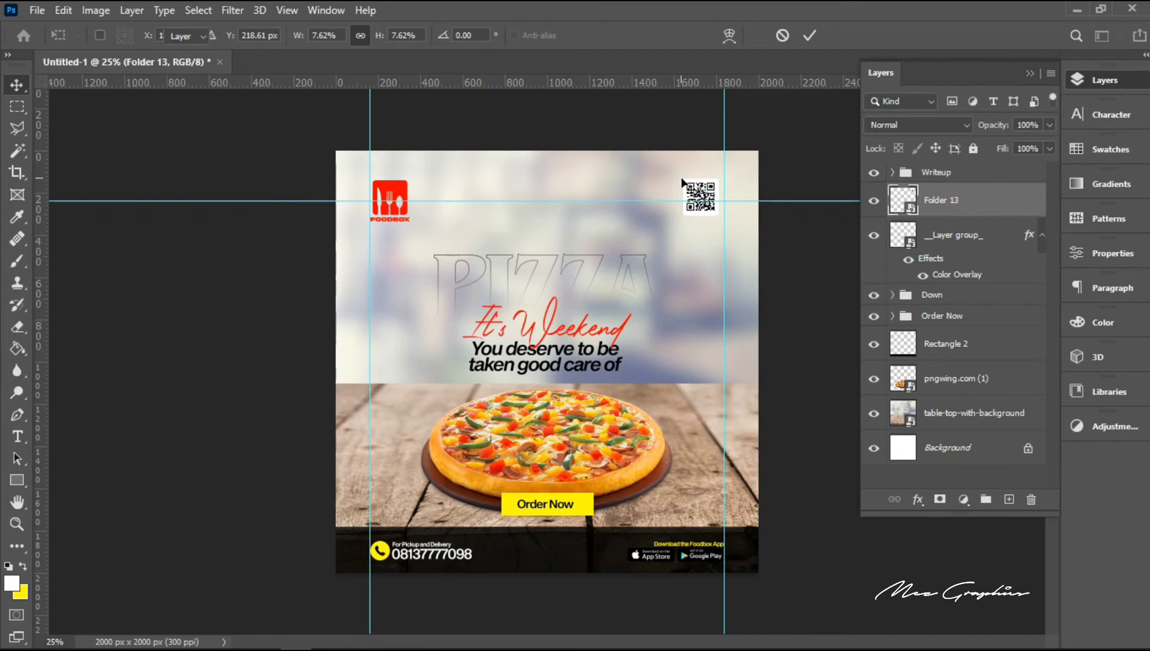
key("Return")
Step: Nudge the QR code to X 1758.50 px, Y 238.61 px, against the right vertical guide and centred on the horizontal guide
key("ctrl+t")
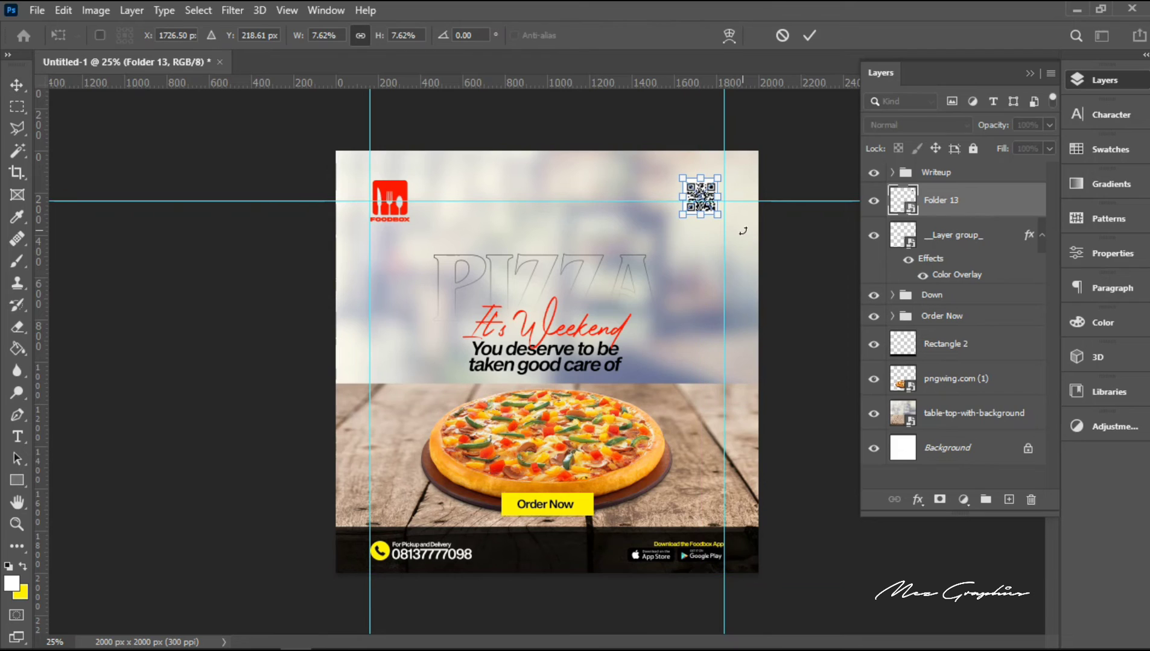
key("Down")
key("Down")
key("Down")
key("Down")
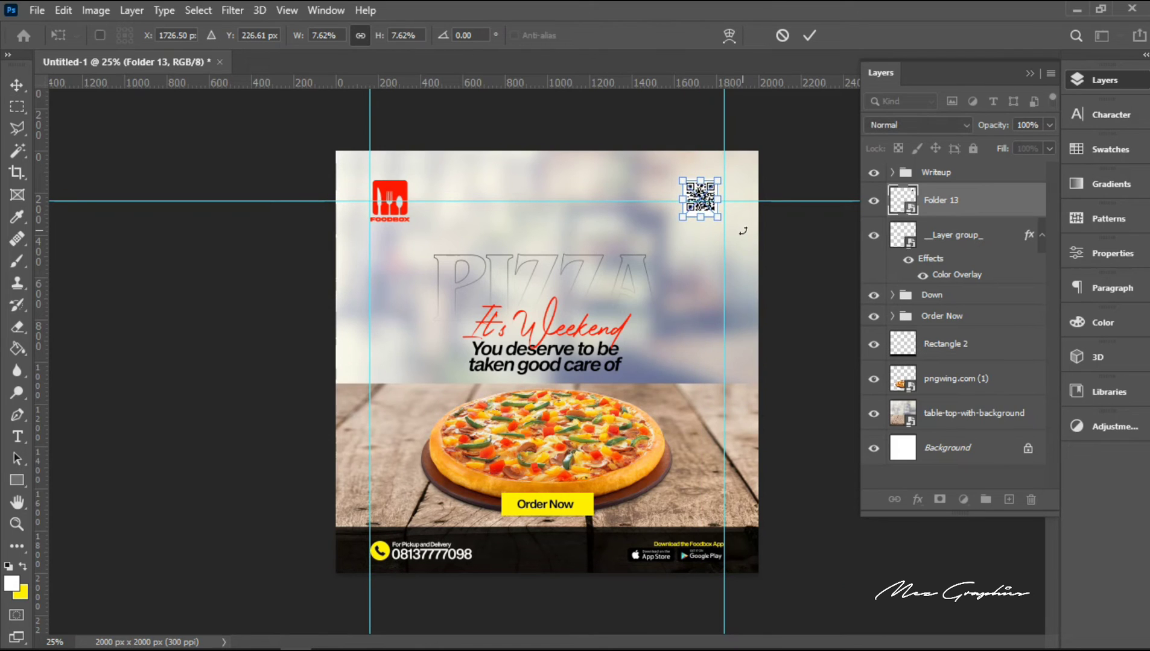
key("Right")
key("Right")
key("Right")
key("Right")
key("Right")
key("Right")
key("Right")
key("Right")
key("Down")
key("Down")
key("Down")
key("Down")
key("Down")
key("Down")
key("Down")
key("Down")
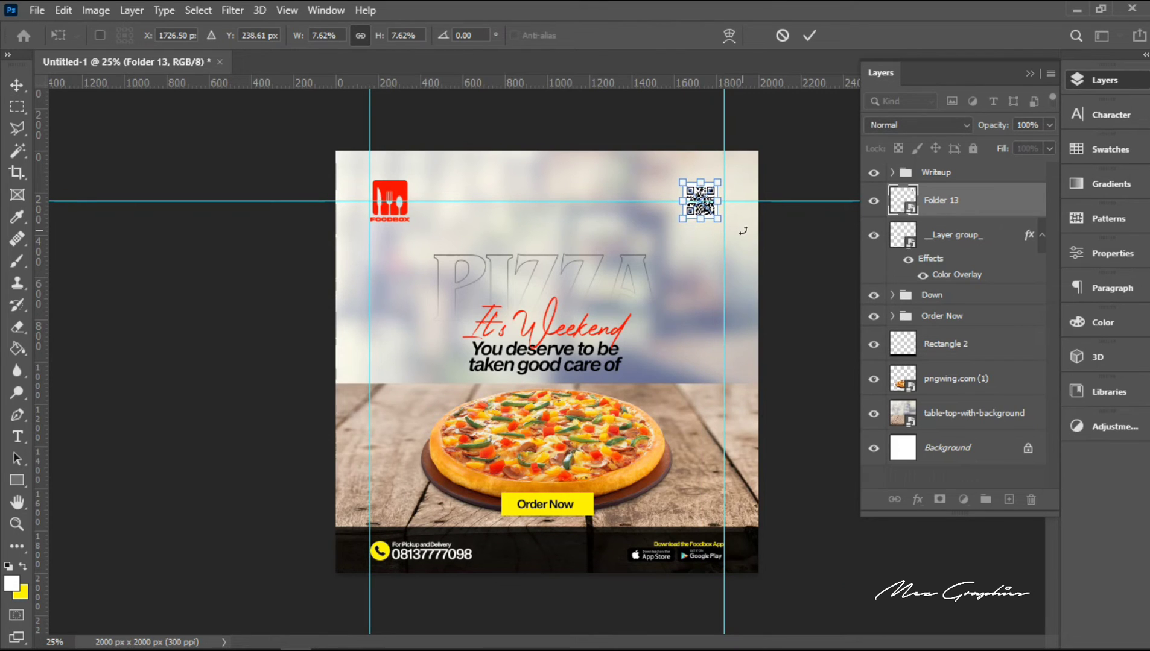
key("Right")
key("Right")
key("Right")
key("Right")
key("Right")
key("Right")
key("Right")
key("Right")
key("Right")
key("Right")
key("Right")
key("Right")
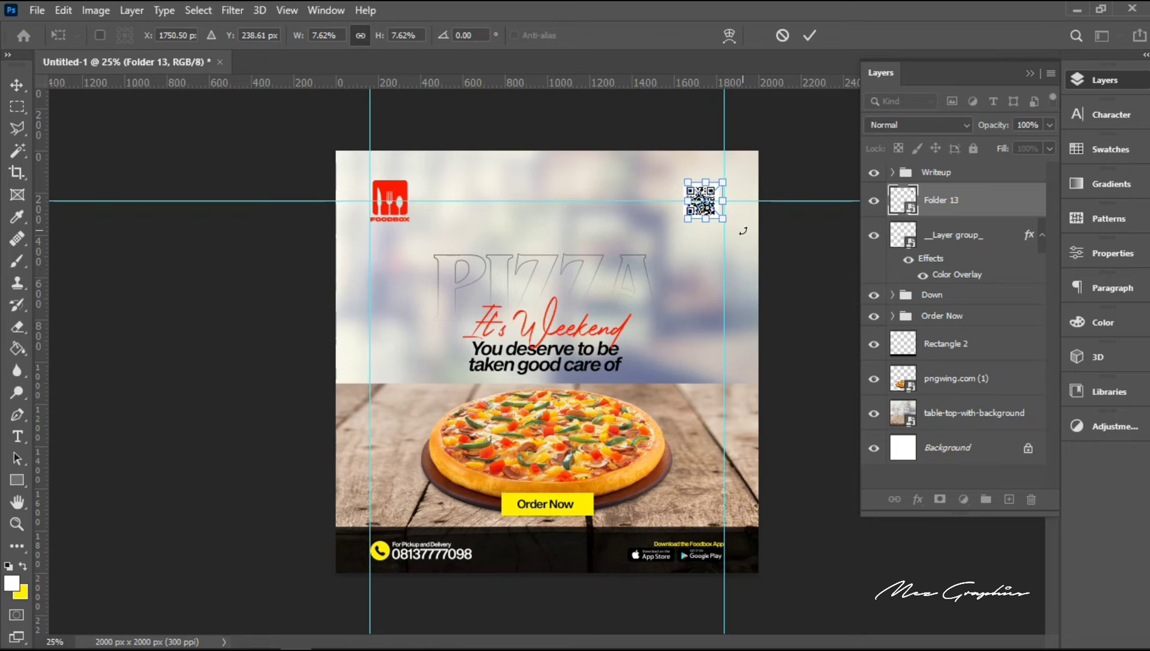
key("Right")
key("Right")
key("Right")
key("Right")
key("Right")
key("Right")
key("Right")
key("Right")
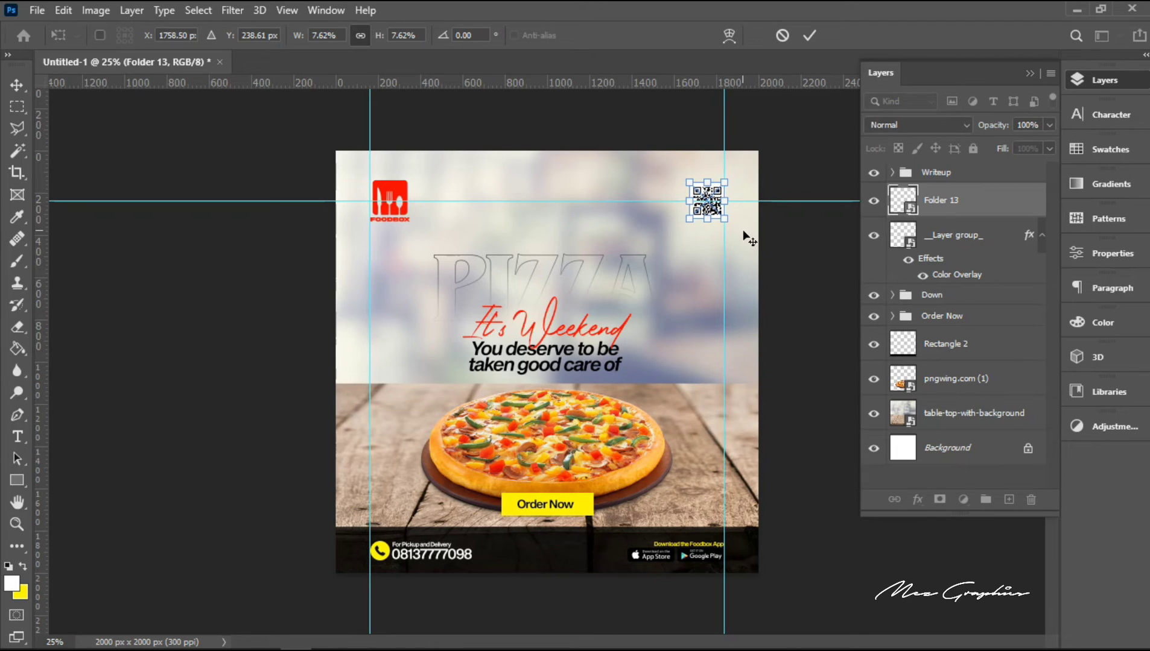
key("Return")
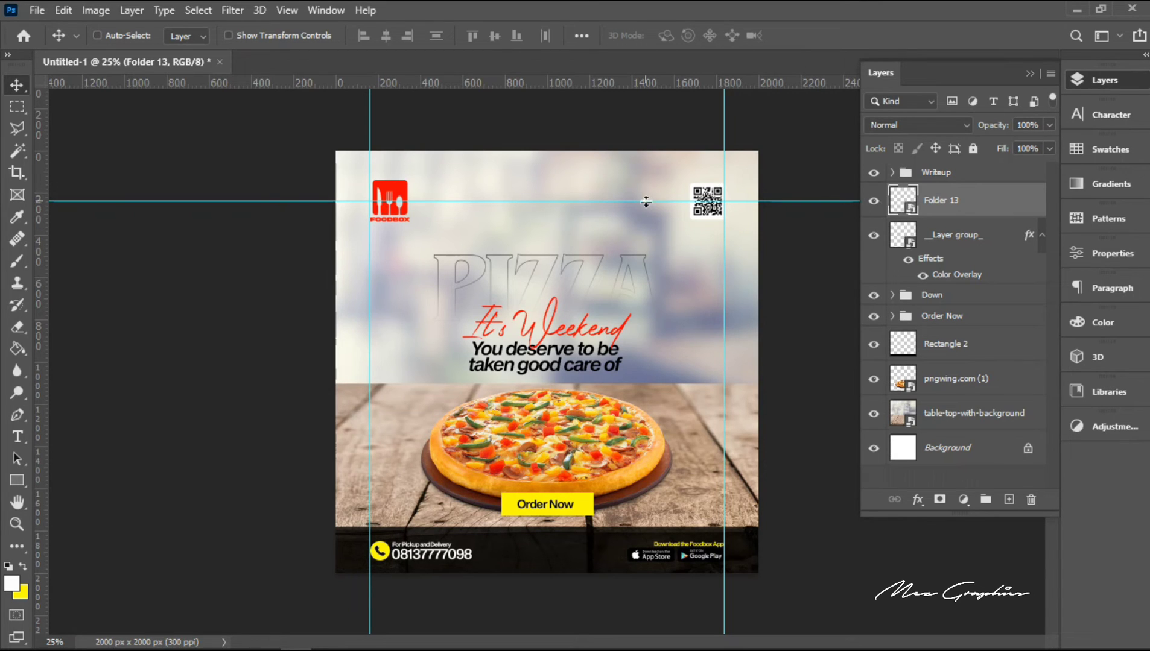
Step: Replace the horizontal guide through the logo's centre with two guides at the top and bottom edges of its bounding box
left_click_drag(646, 201, 637, 82)
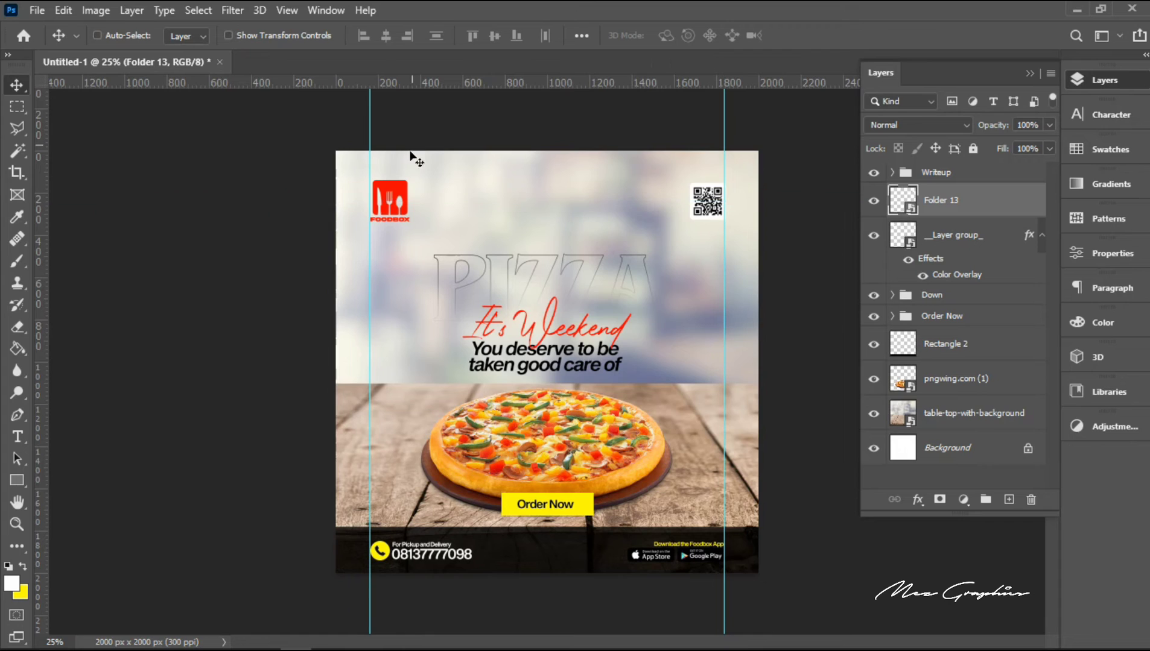
right_click(399, 196)
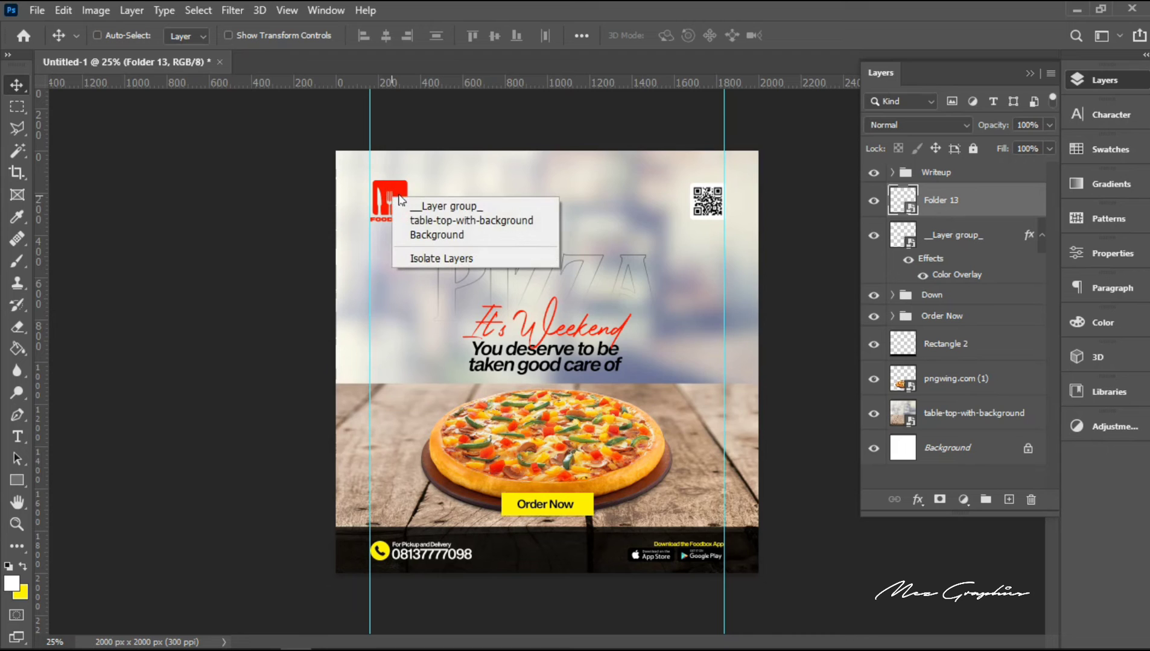
left_click(437, 206)
key("ctrl+t")
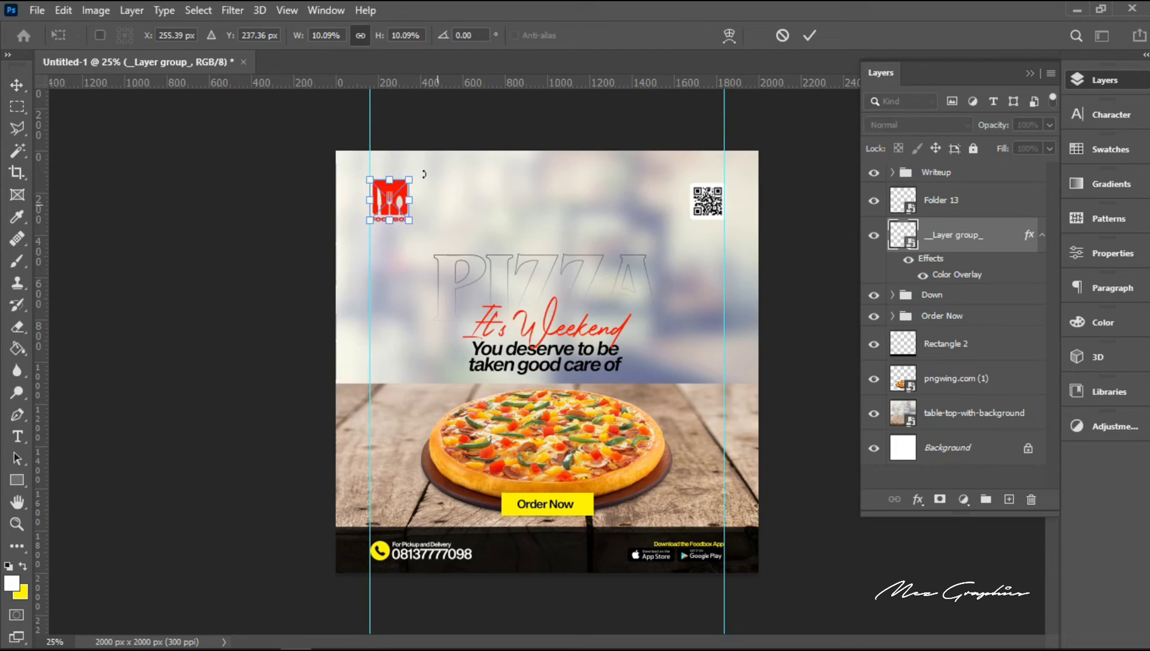
left_click_drag(394, 83, 387, 179)
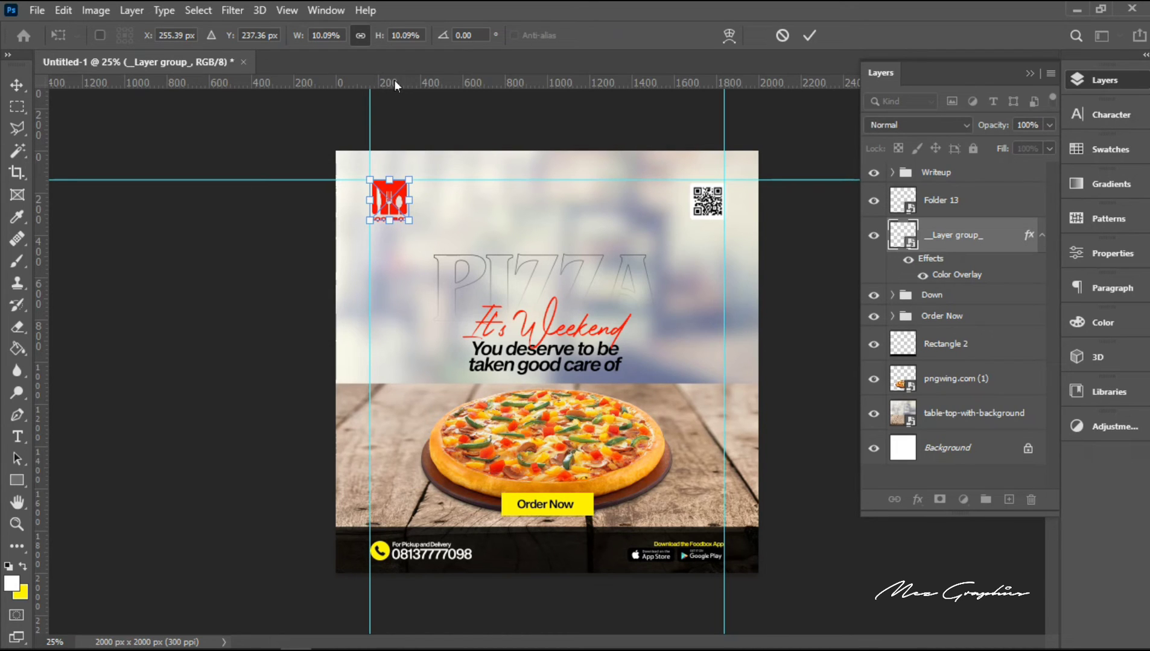
left_click_drag(395, 80, 433, 220)
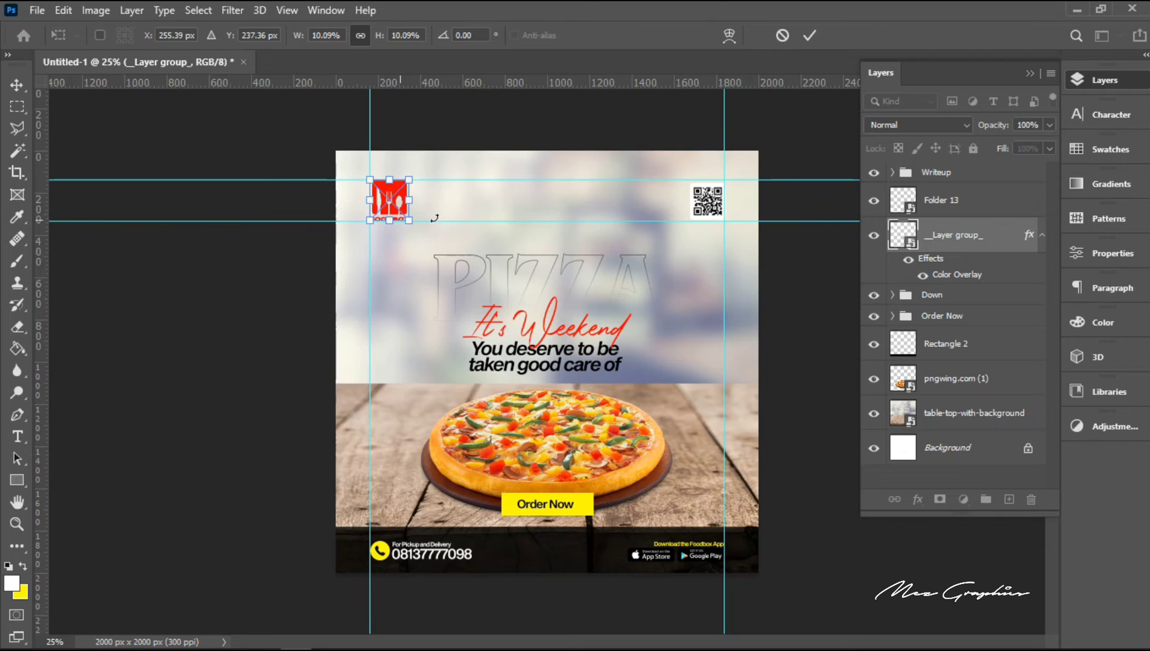
key("Return")
Step: Nudge the QR code layer "Folder 13" to X 1753.50 px so its right edge meets the right vertical guide
key("v")
right_click(712, 212)
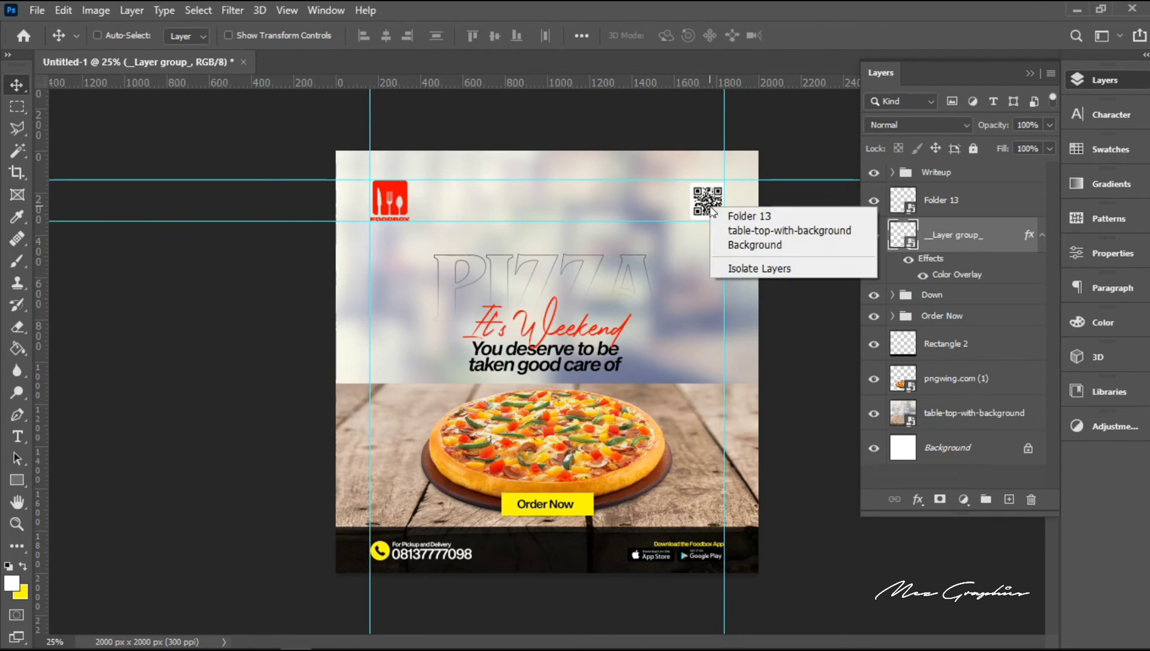
left_click(750, 235)
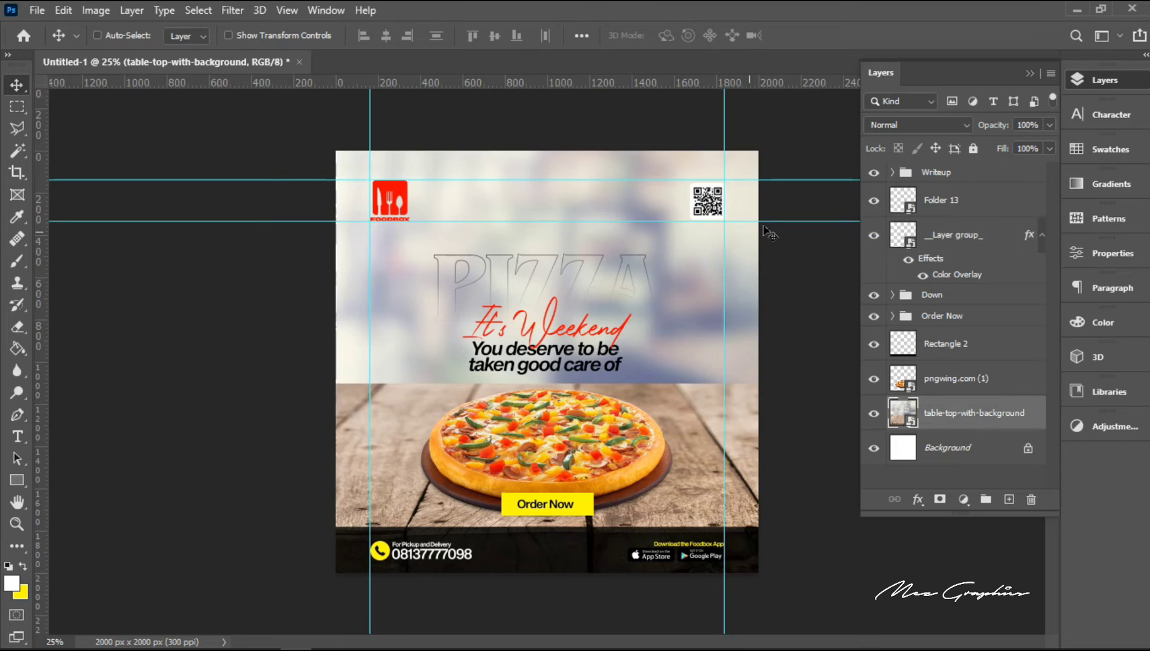
left_click(979, 207)
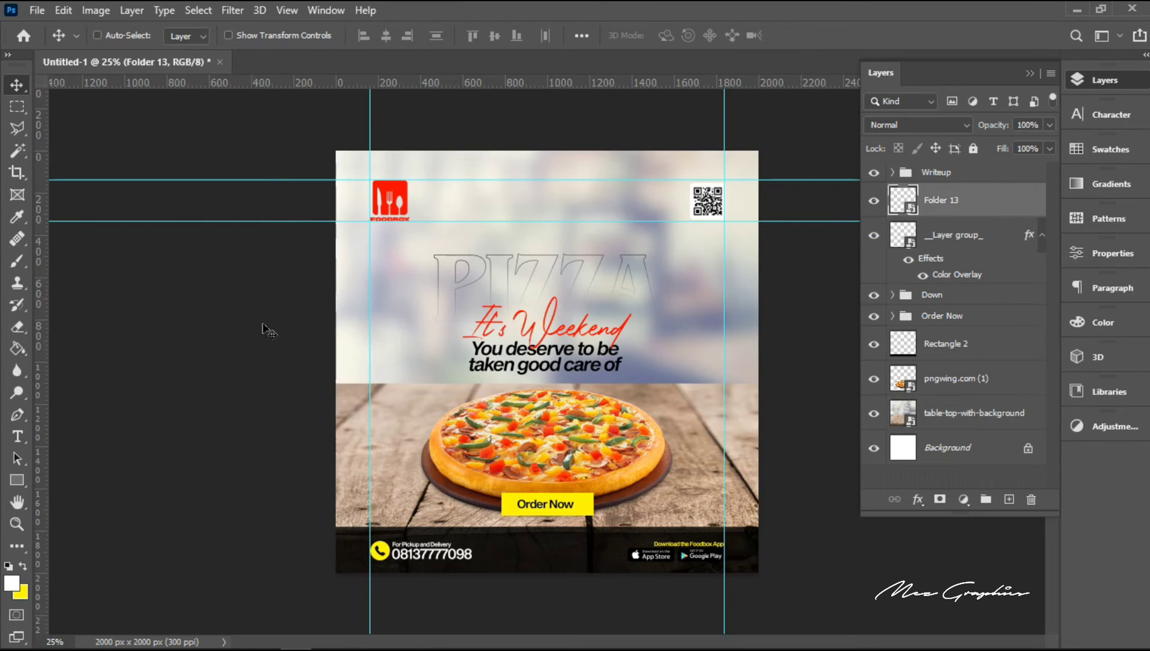
left_click(13, 522)
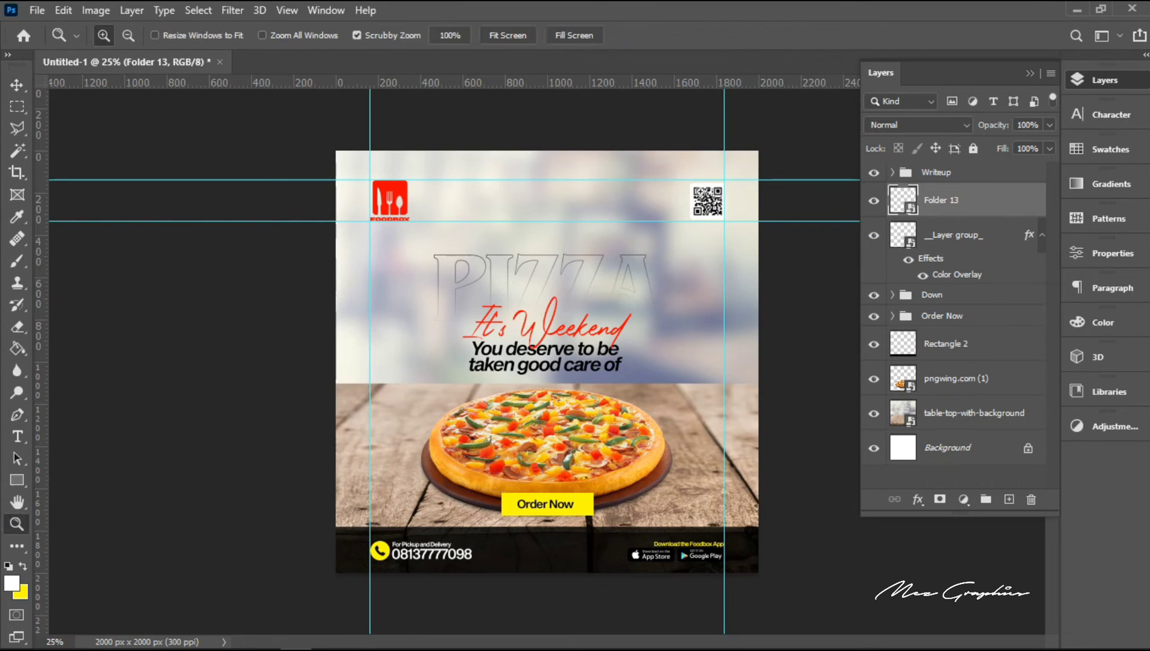
left_click(734, 171)
left_click(735, 171)
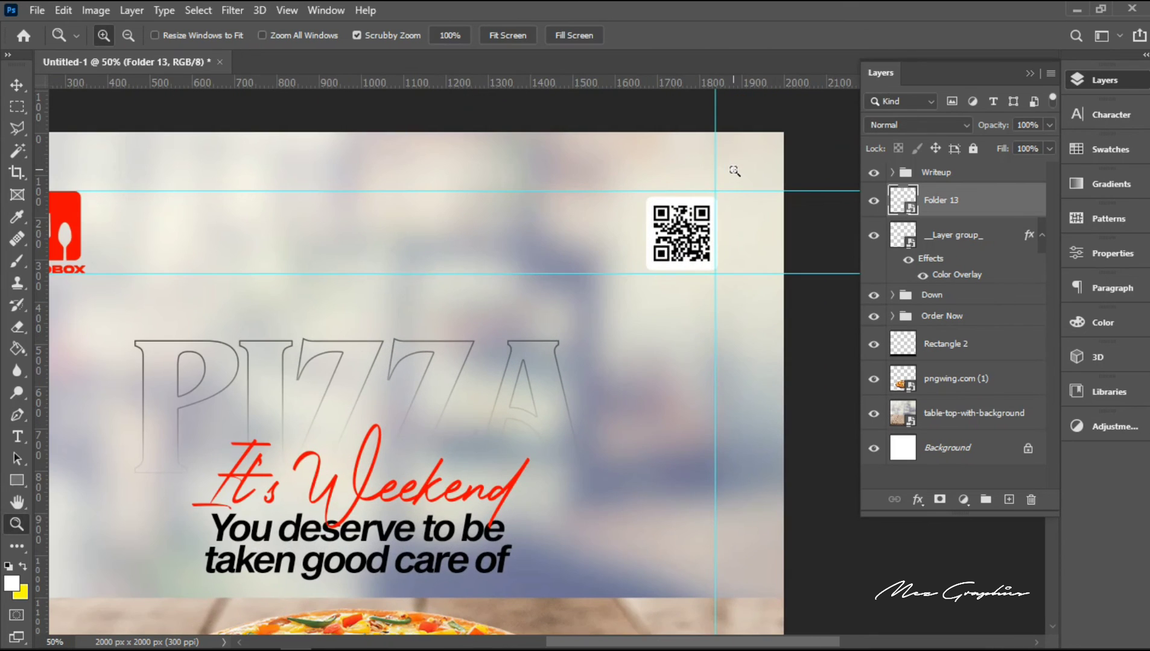
left_click(734, 171)
left_click(734, 172)
left_click(735, 172)
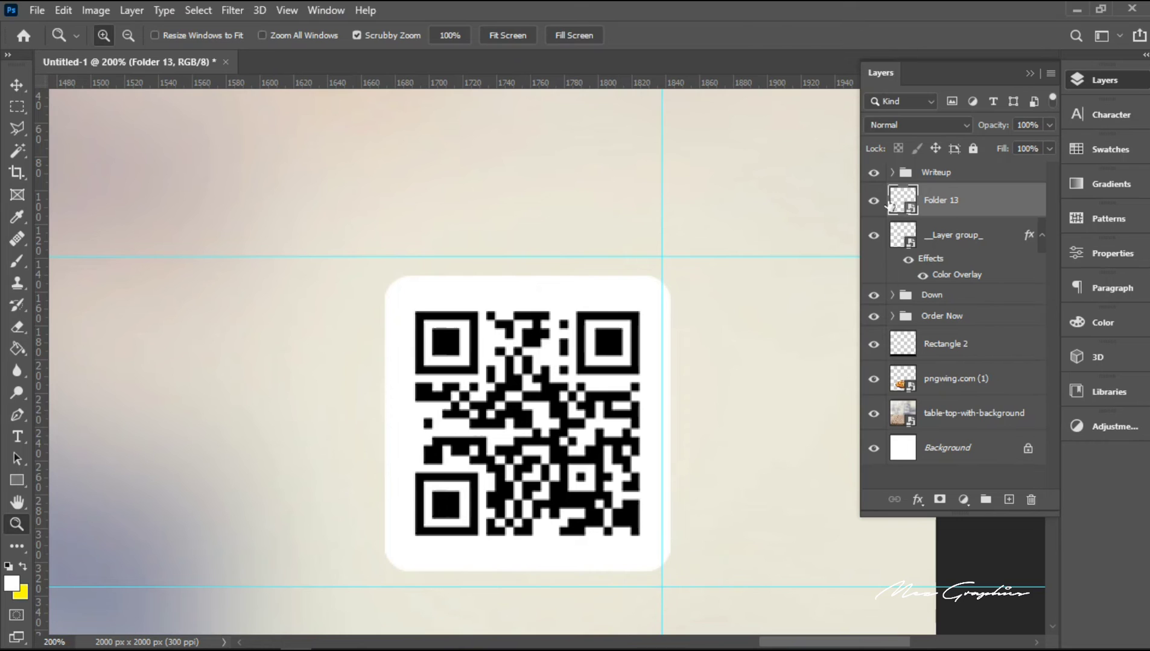
key("ctrl+t")
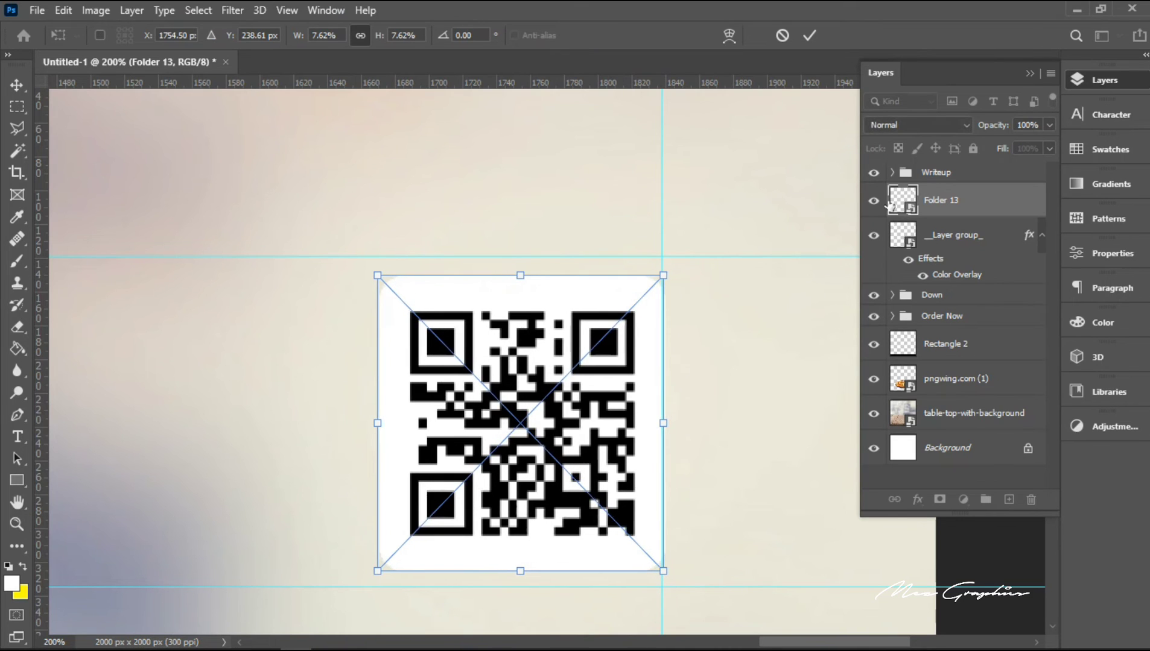
key("Left")
key("Left")
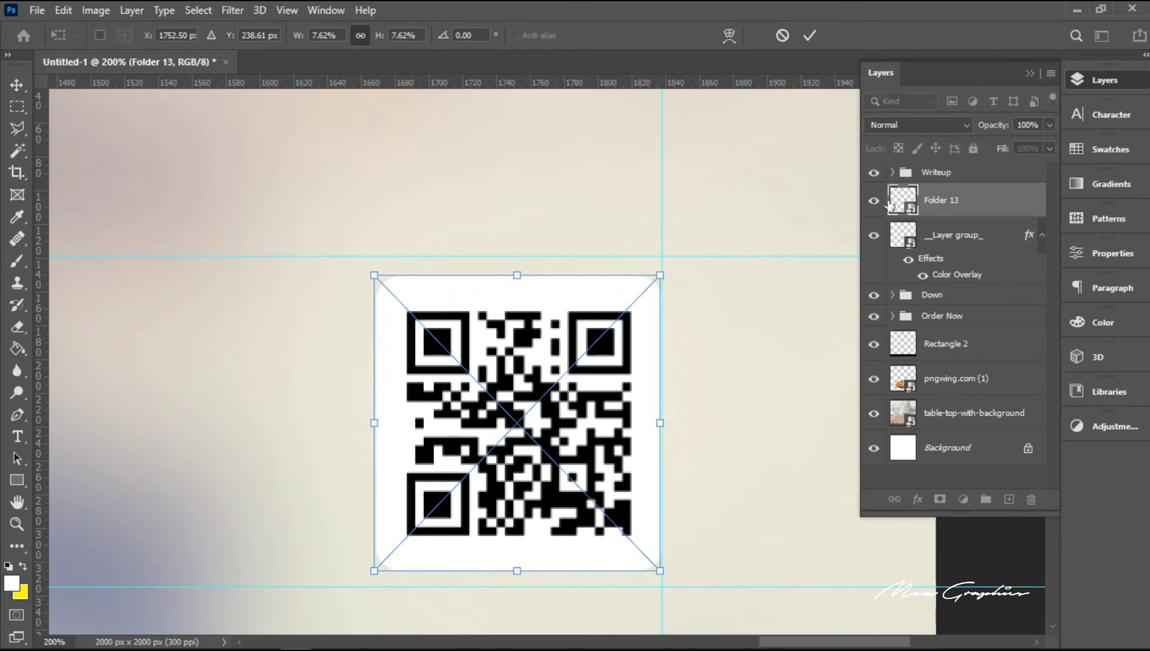
key("Right")
key("Right")
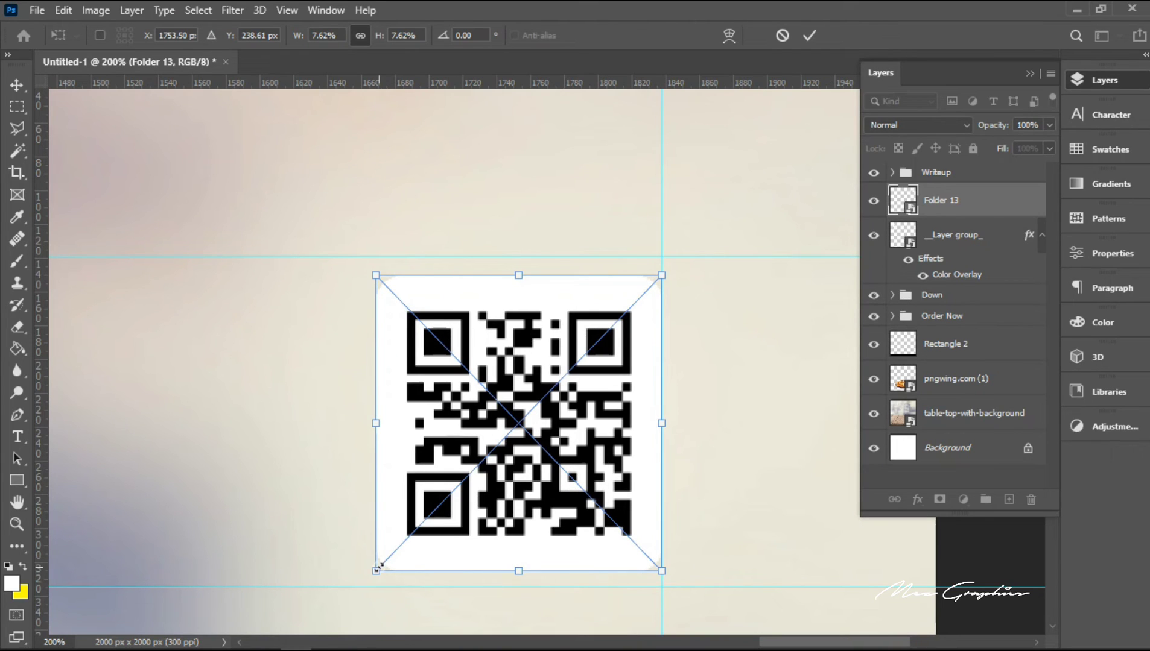
Step: Enlarge the QR code proportionally to span the height between the two horizontal guides, keeping its right edge on the vertical guide
left_click_drag(377, 568, 365, 582)
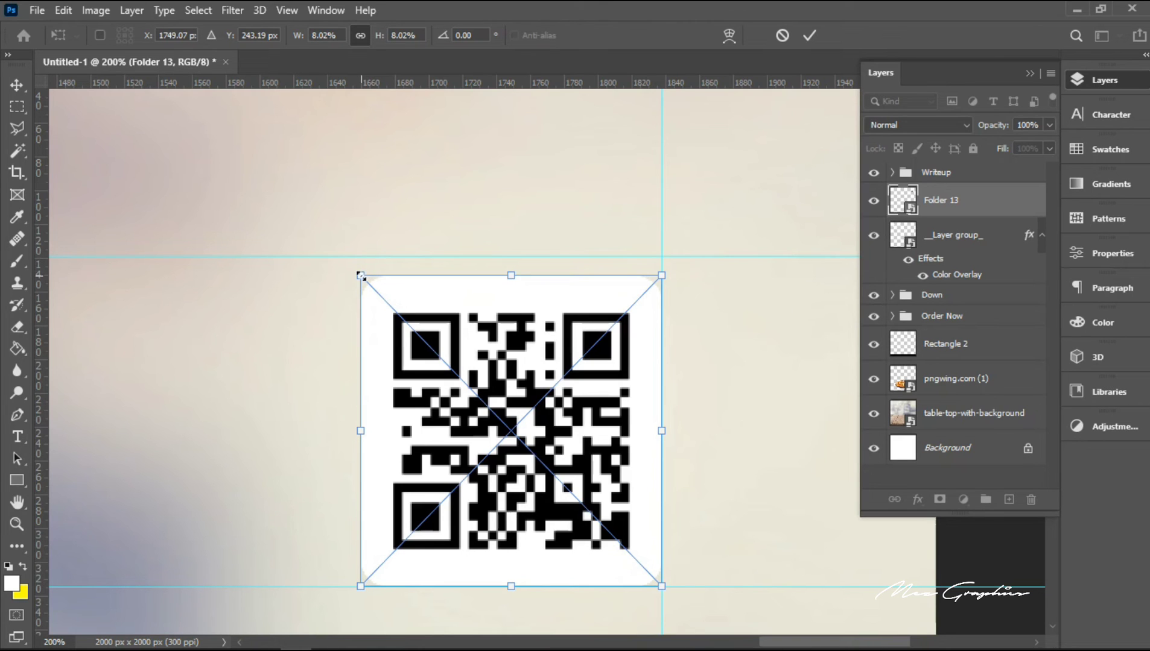
left_click_drag(356, 271, 342, 255)
key("Return")
Step: Remove both vertical guides and both horizontal guides from the canvas
key("z")
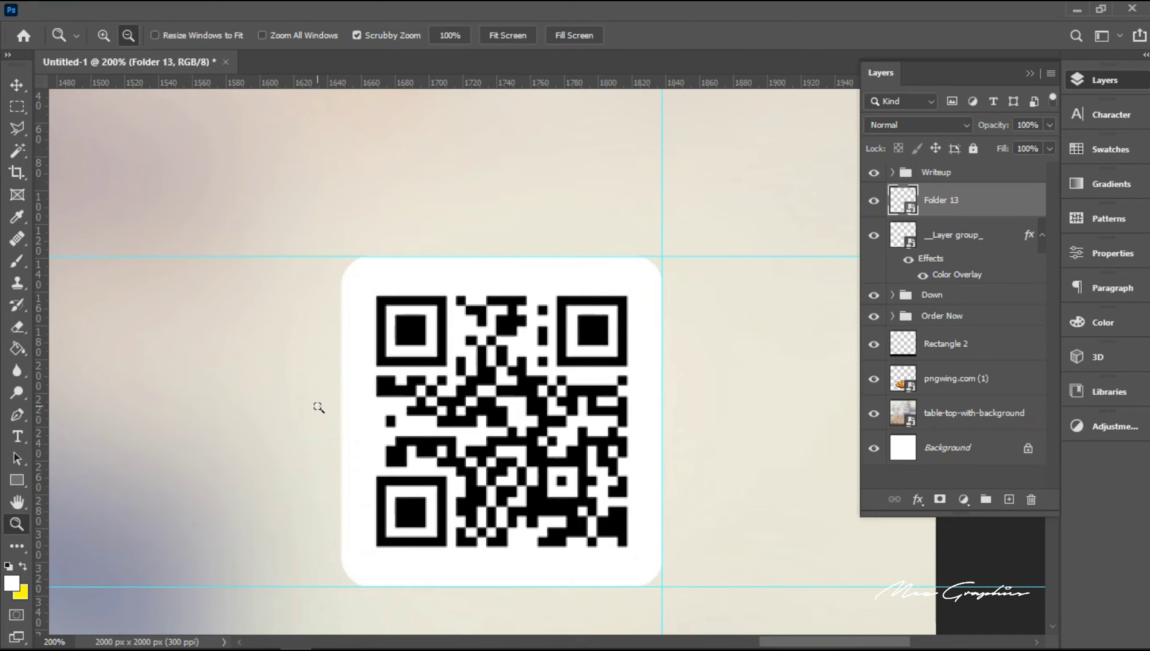
left_click(318, 408, "alt")
left_click(223, 466, "alt")
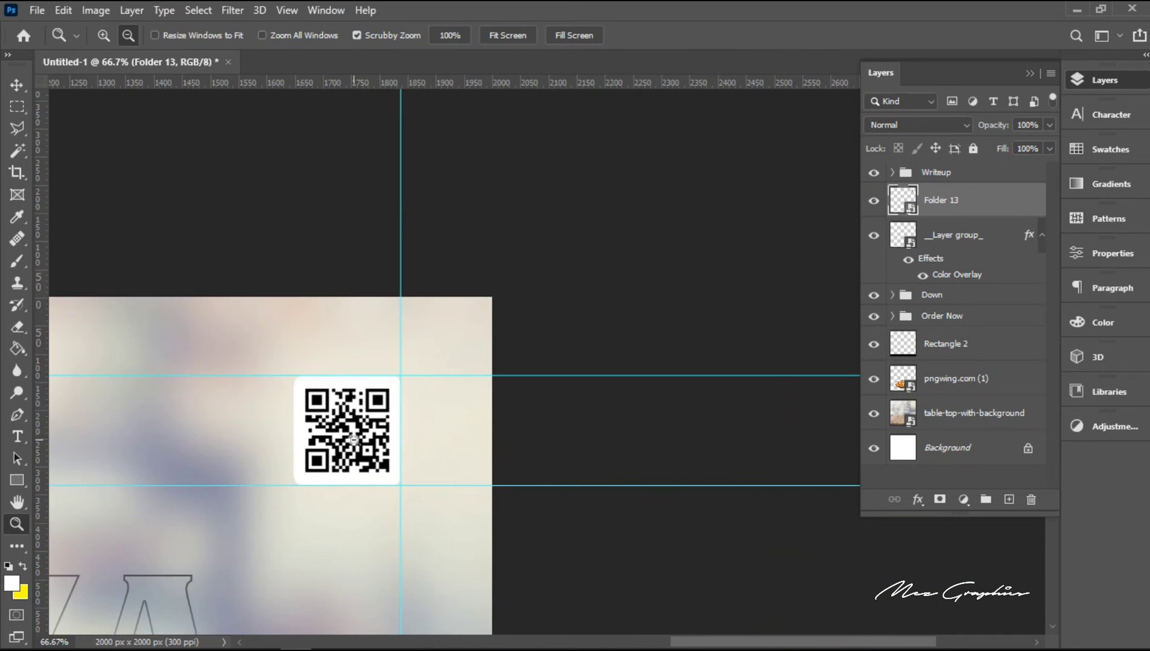
left_click(210, 493, "alt")
left_click(245, 512, "alt")
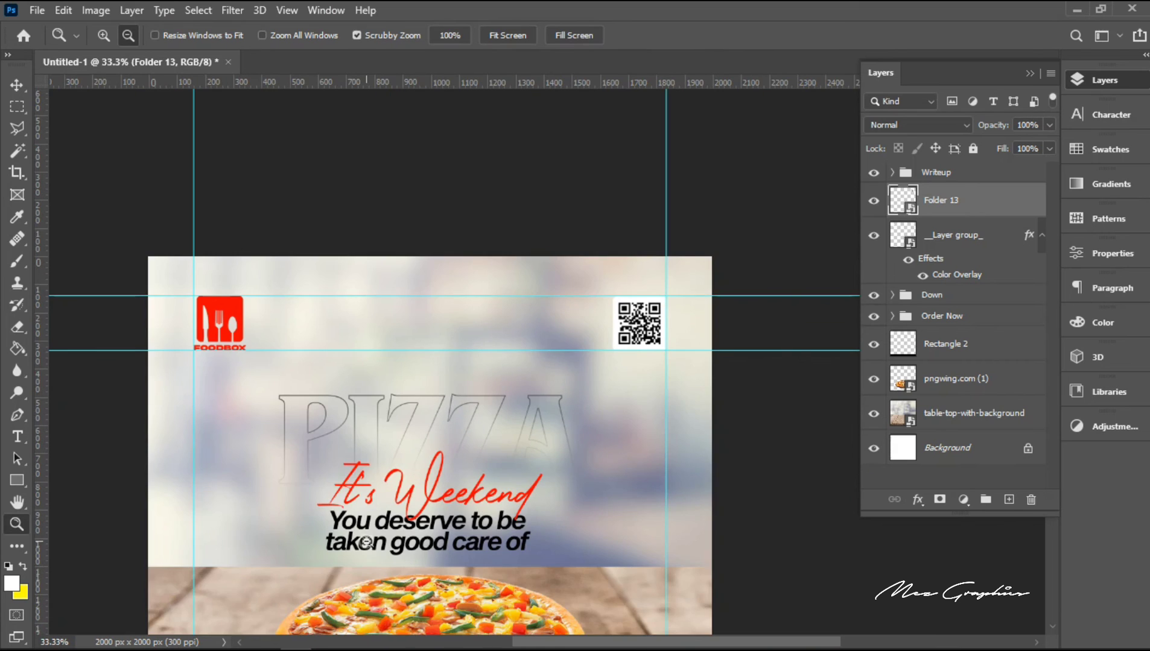
left_click(365, 541, "alt")
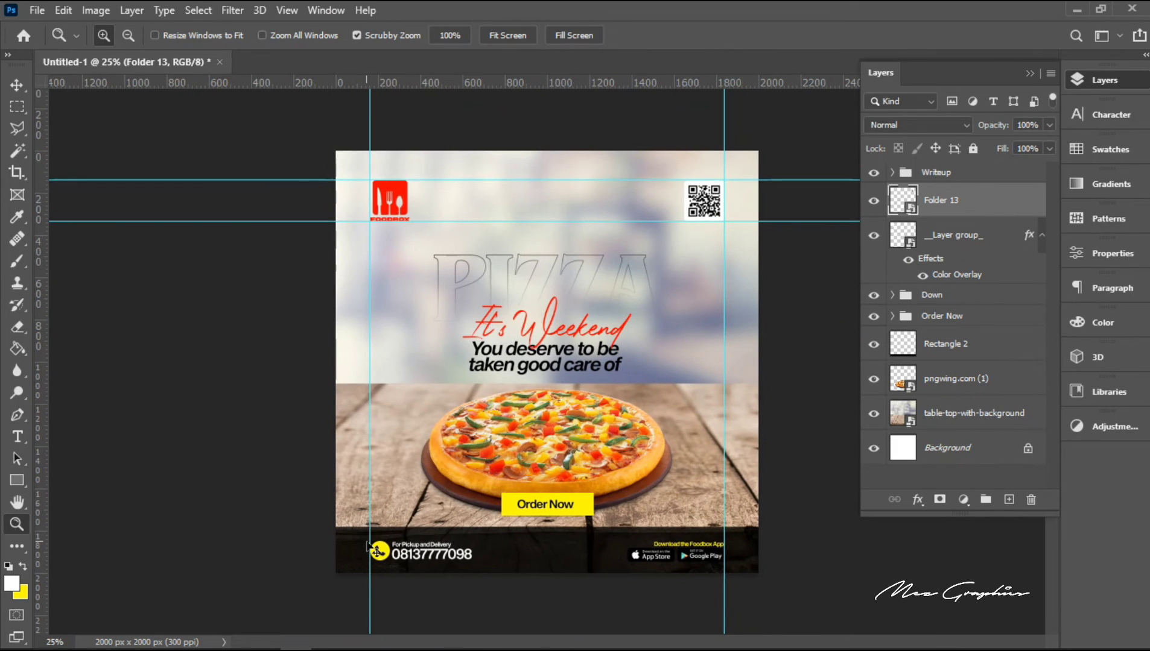
key("v")
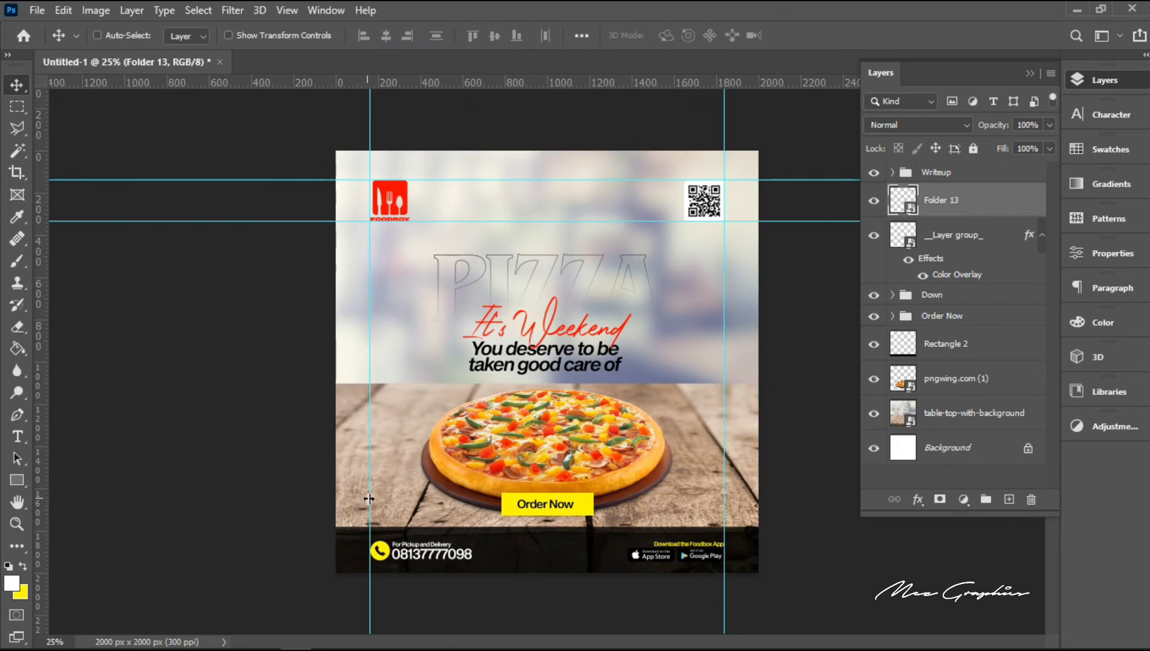
left_click_drag(369, 498, 32, 430)
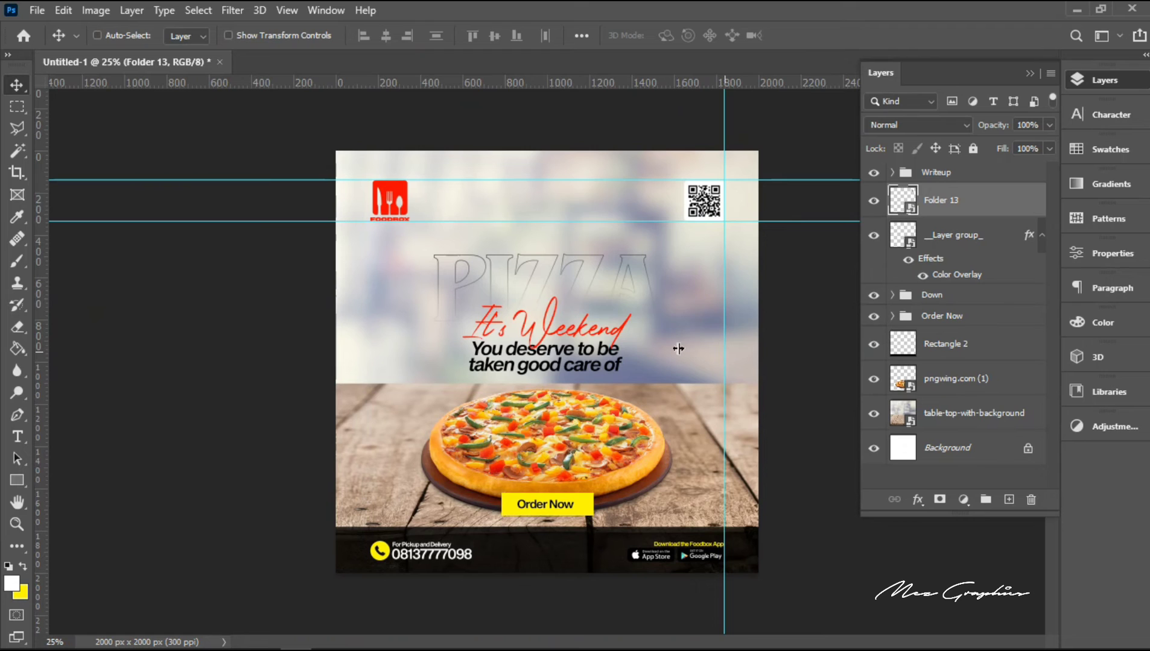
left_click_drag(727, 351, 27, 329)
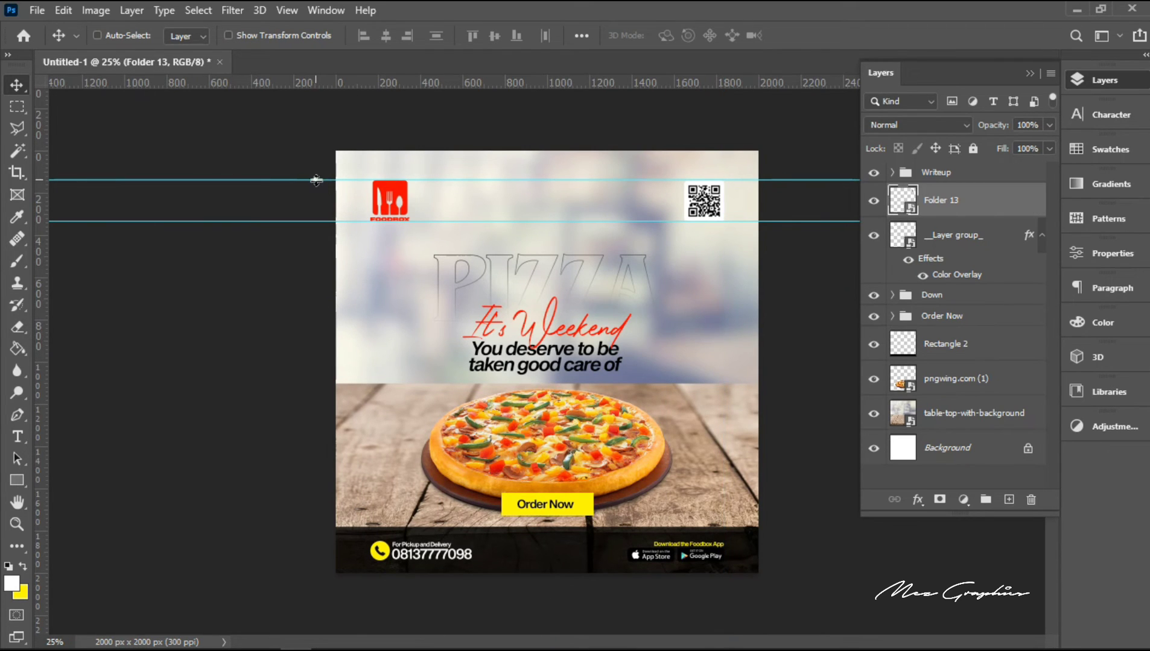
left_click_drag(316, 180, 305, 61)
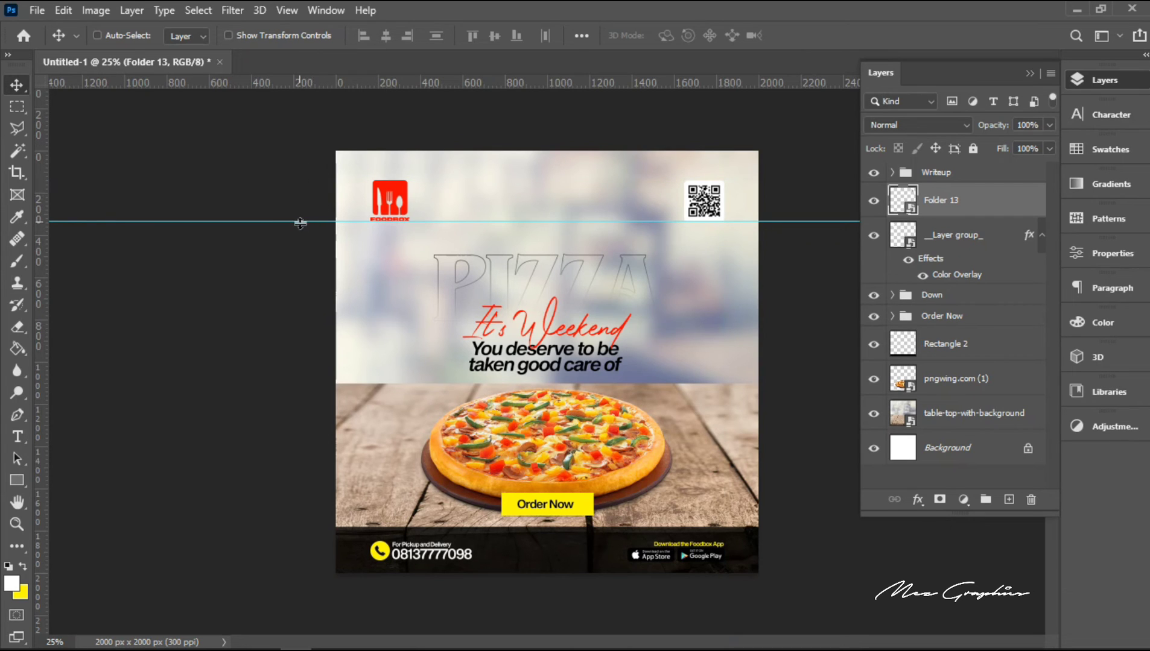
left_click_drag(300, 223, 294, 77)
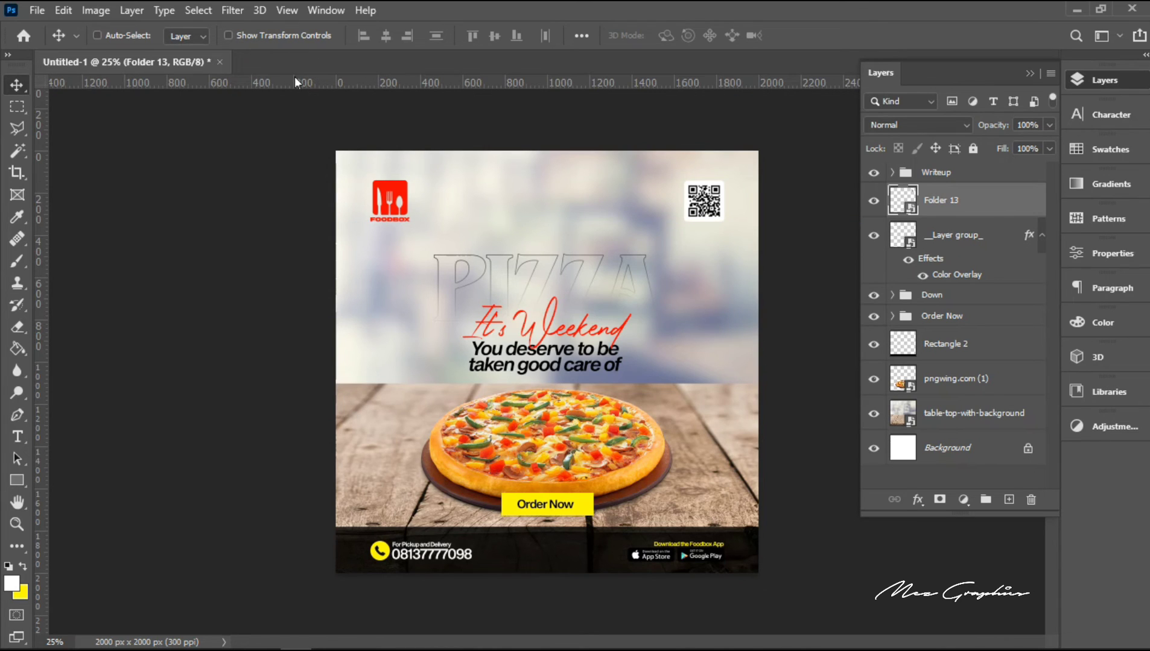
Step: Group the Foodbox logo and QR code layers and name the group "Top"
left_click(951, 237, "ctrl")
key("ctrl+g")
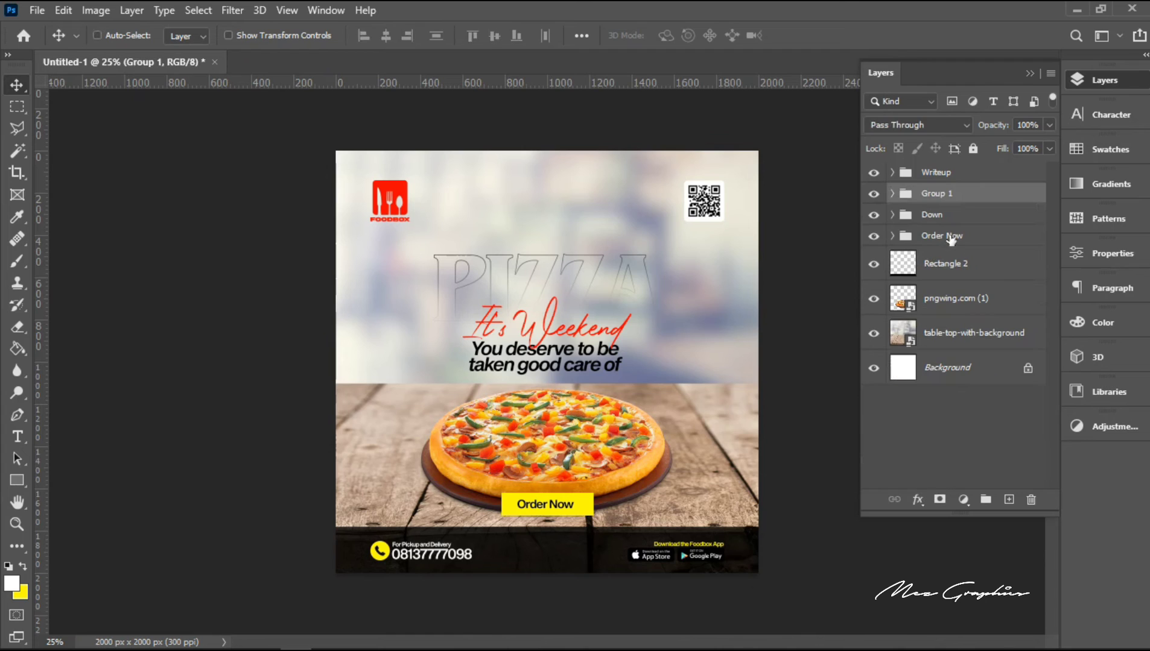
double_click(926, 192)
key("BackSpace")
key("Return")
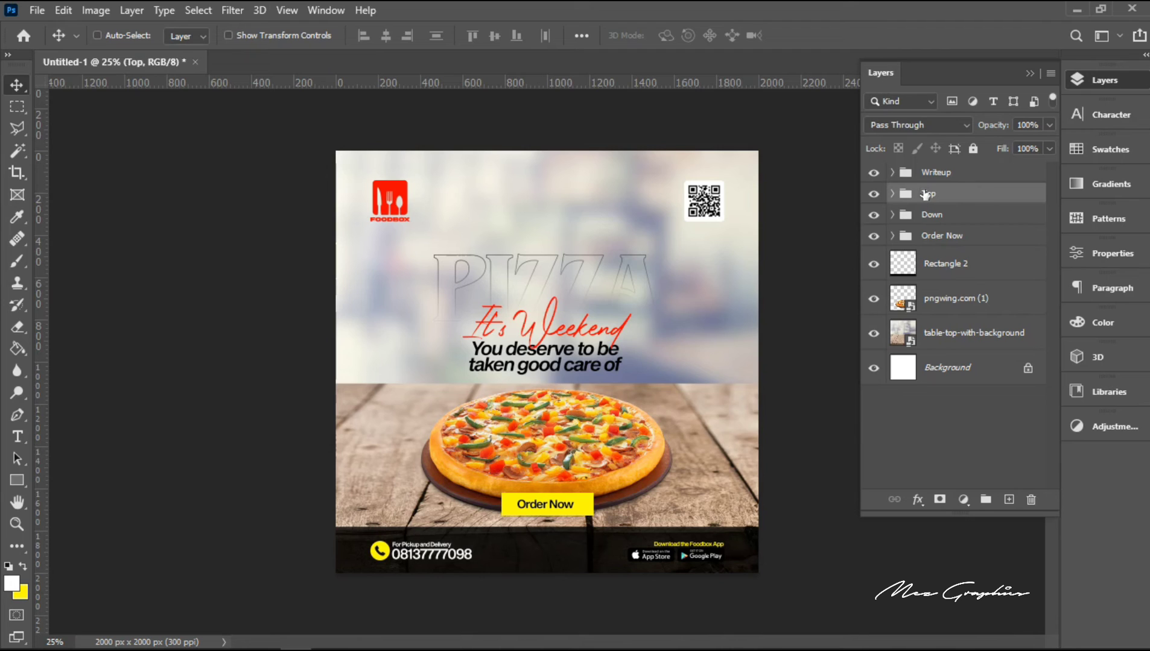
Step: Move the "Top" group slightly down, keeping its horizontal position
key("shift+Down")
key("shift+Down")
key("shift+Down")
key("shift+Down")
key("shift+Down")
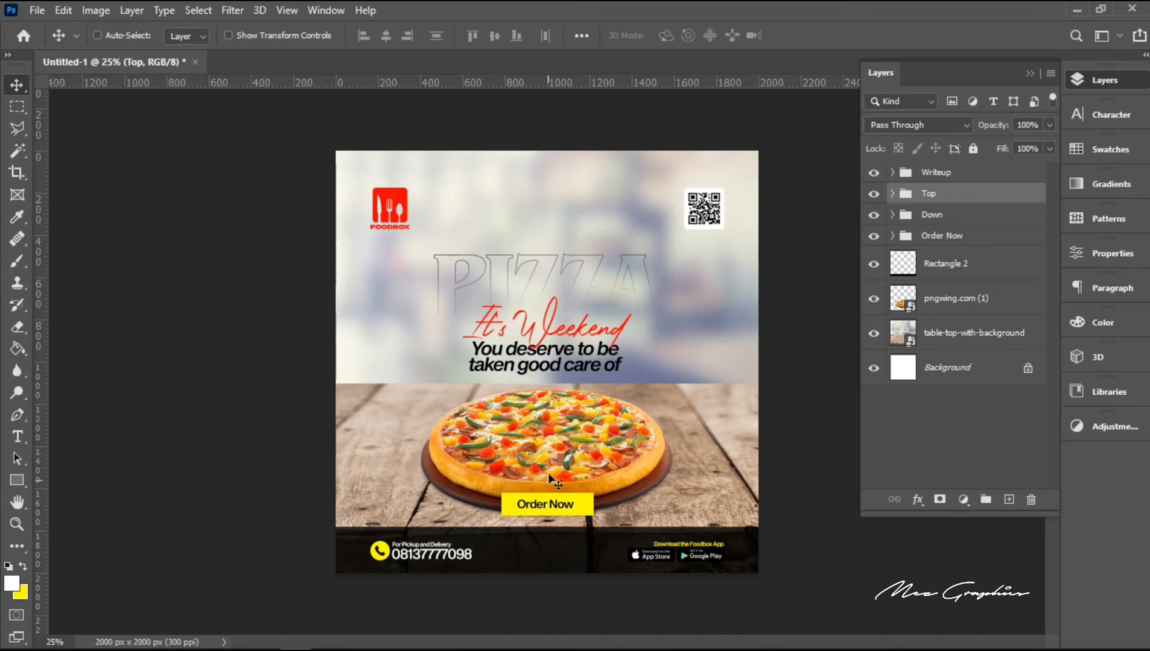
Step: Scale the pizza image from its centre to 43.34% and move it down to Y 1431.50 px
right_click(551, 449)
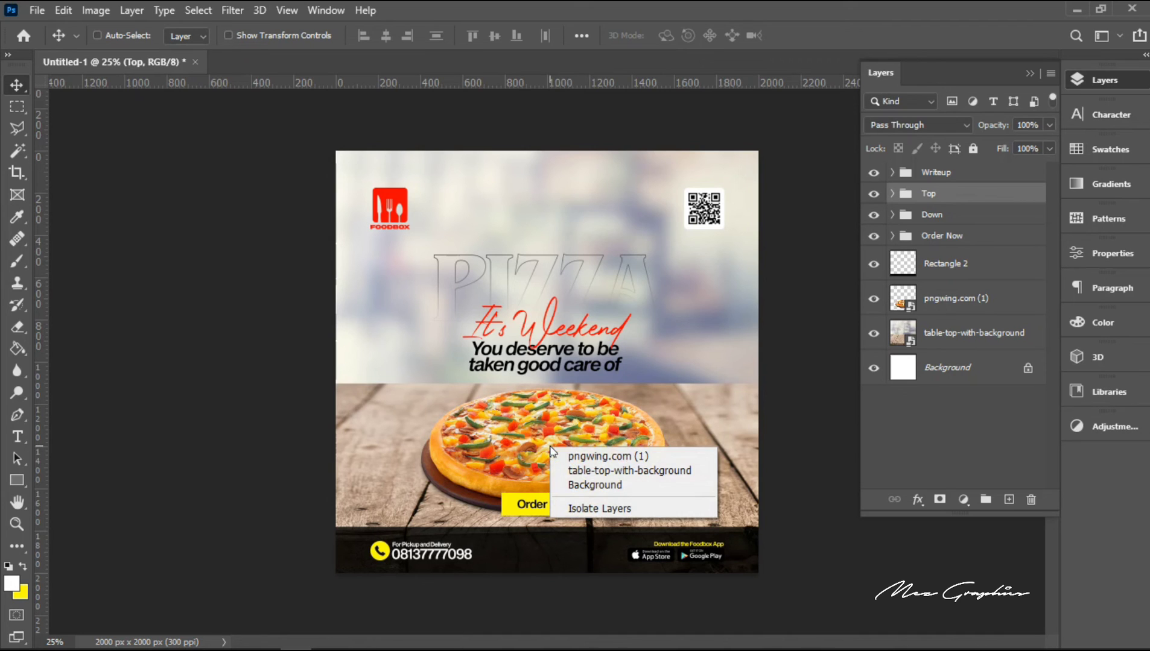
left_click(595, 459)
key("ctrl+t")
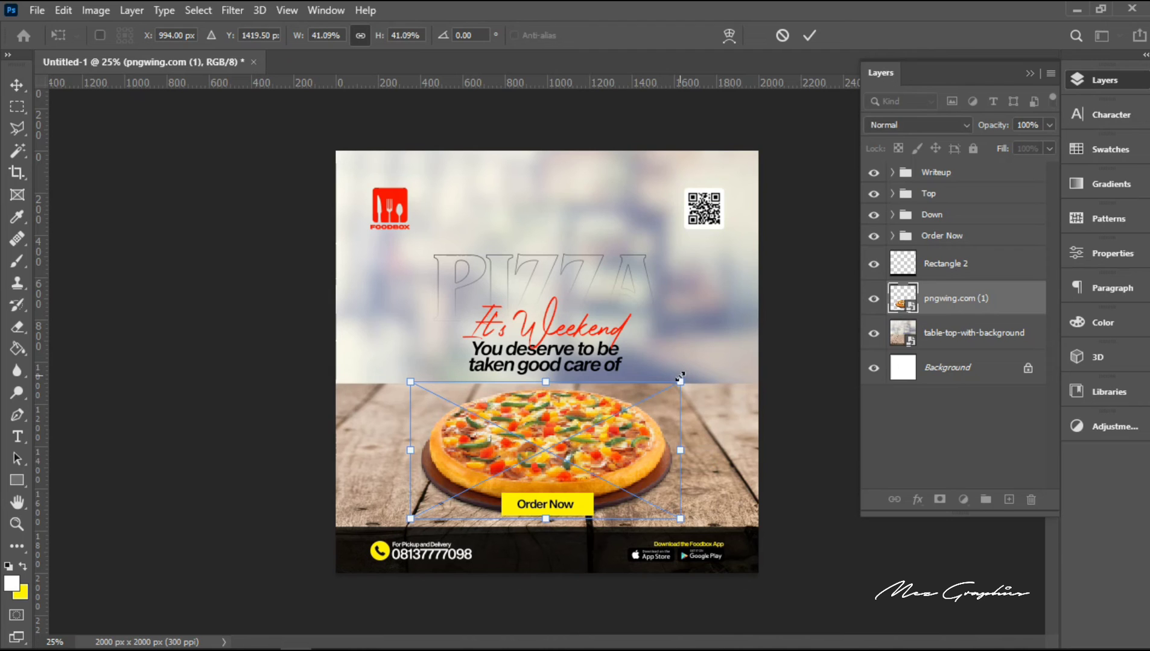
left_click_drag(680, 378, 688, 374)
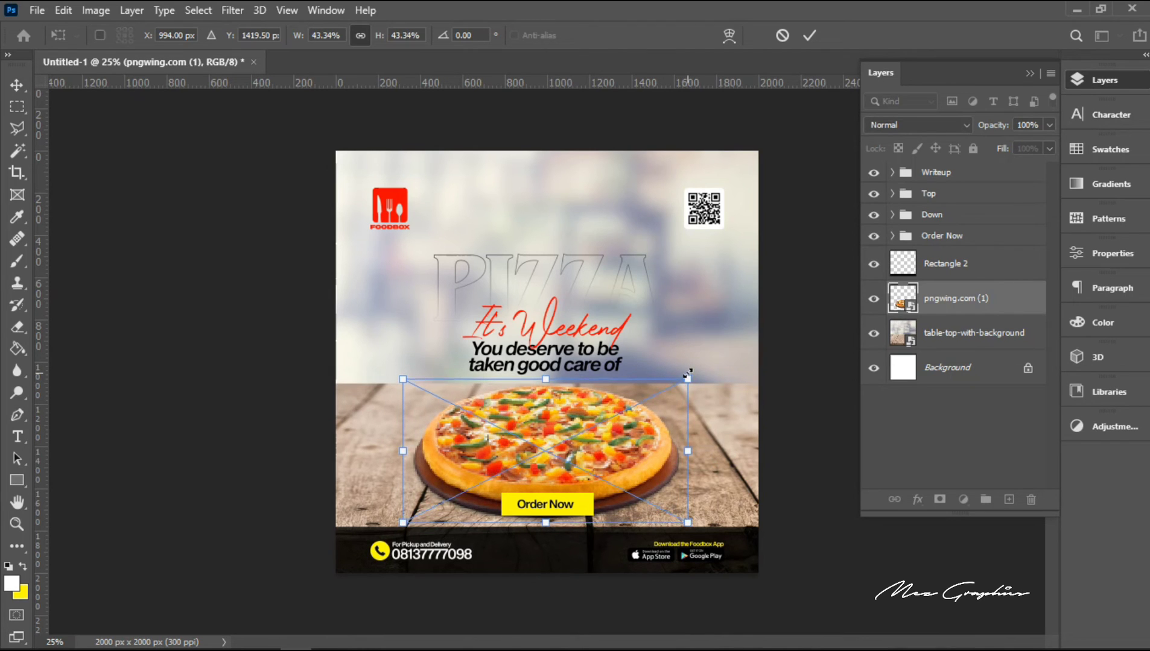
key("Down")
key("Down")
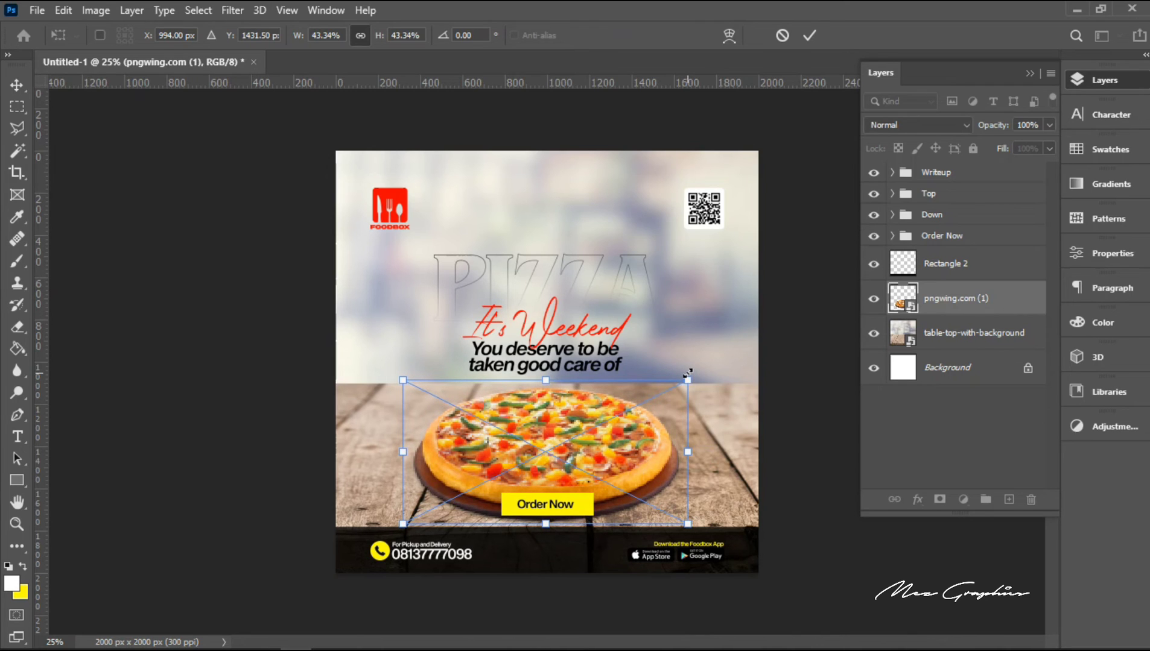
key("Return")
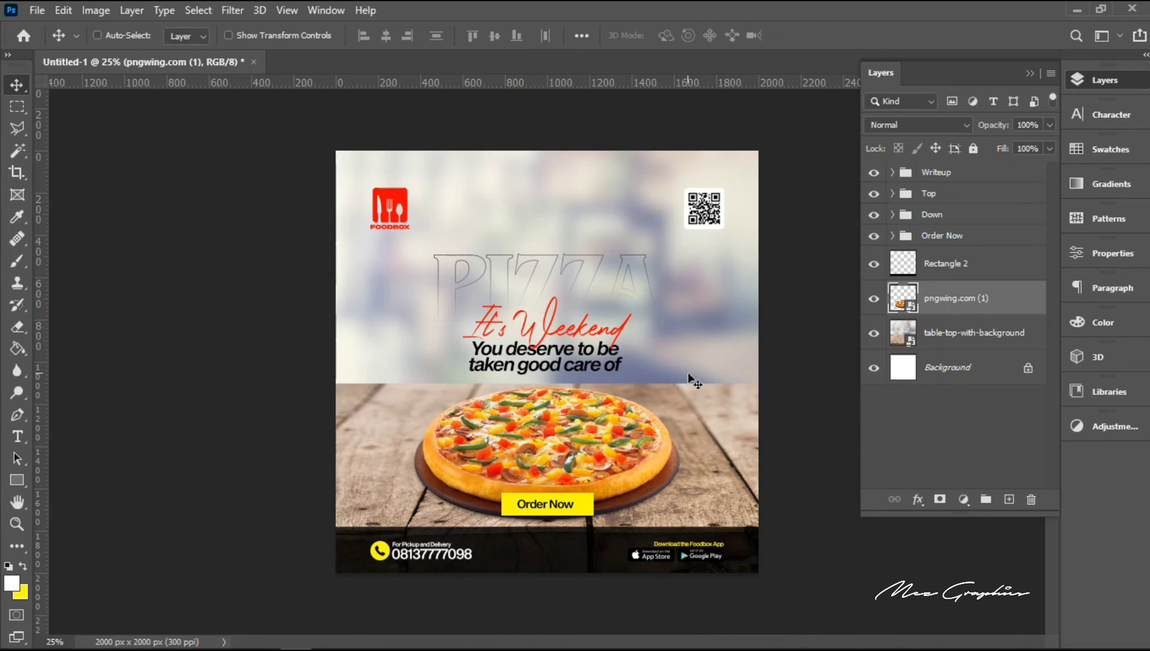
Step: Move the "Order Now" button group down so its yellow rectangle sits at Y 1648 px, over the pizza's lower edge
right_click(582, 501)
left_click(617, 514)
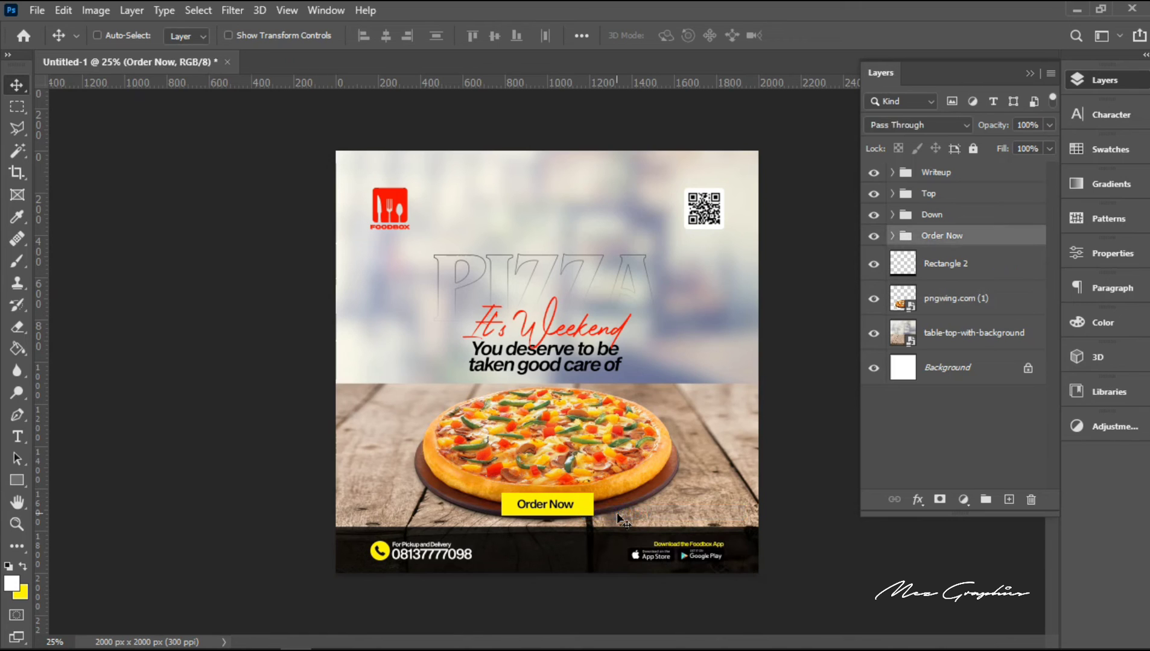
key("shift+Down")
key("shift+Down")
key("shift+Down")
key("shift+Down")
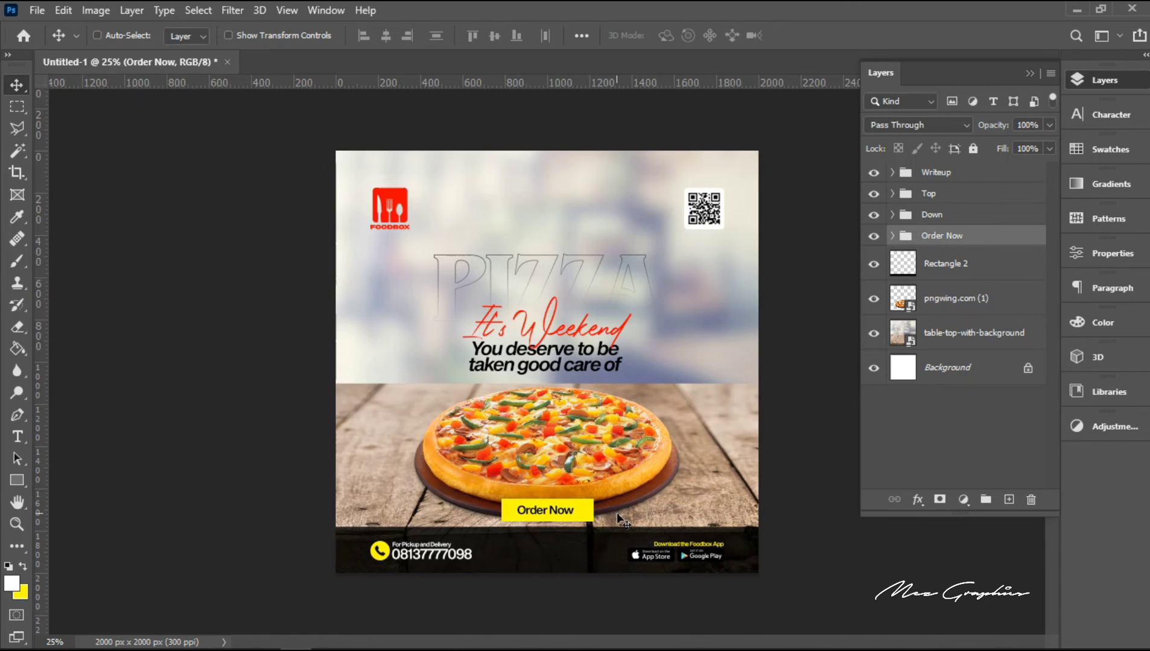
key("shift+Down")
key("shift+Up")
Step: Round all four corners of the yellow "Order Now" rectangle with a 10 px radius
left_click(892, 236)
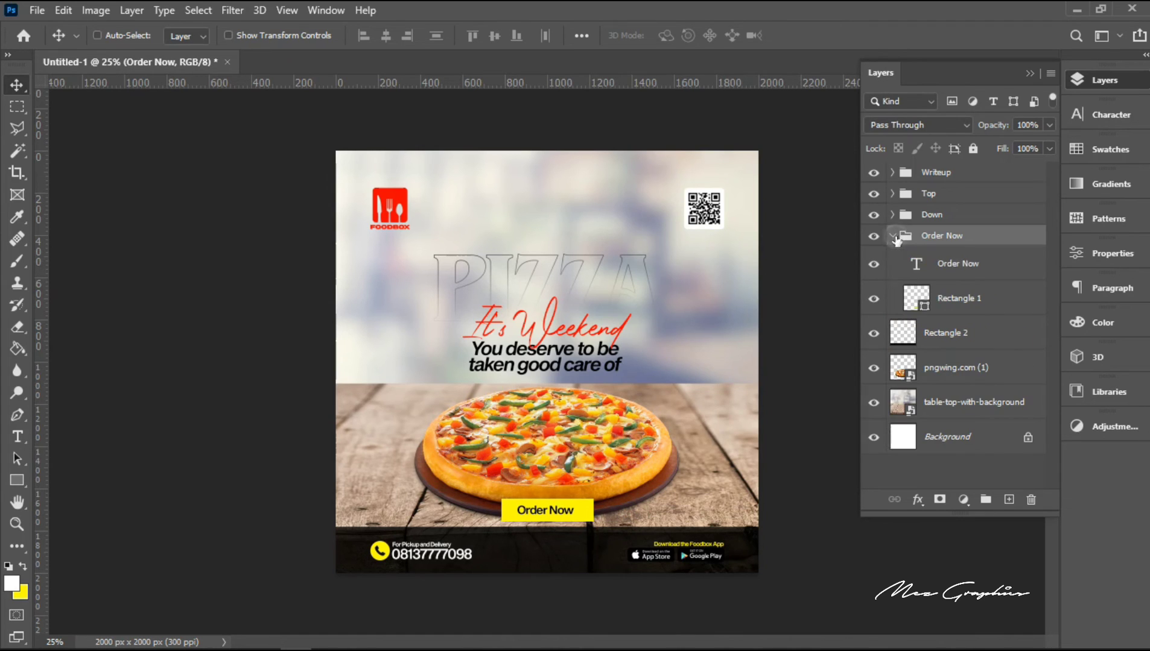
left_click(944, 300)
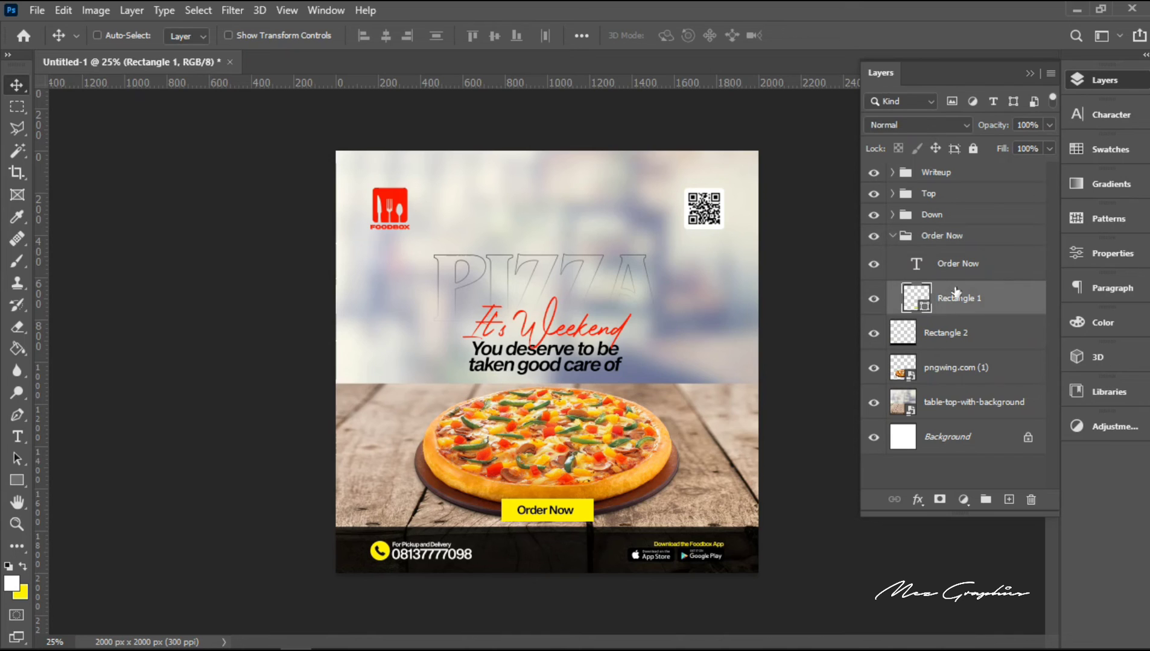
left_click(1095, 249)
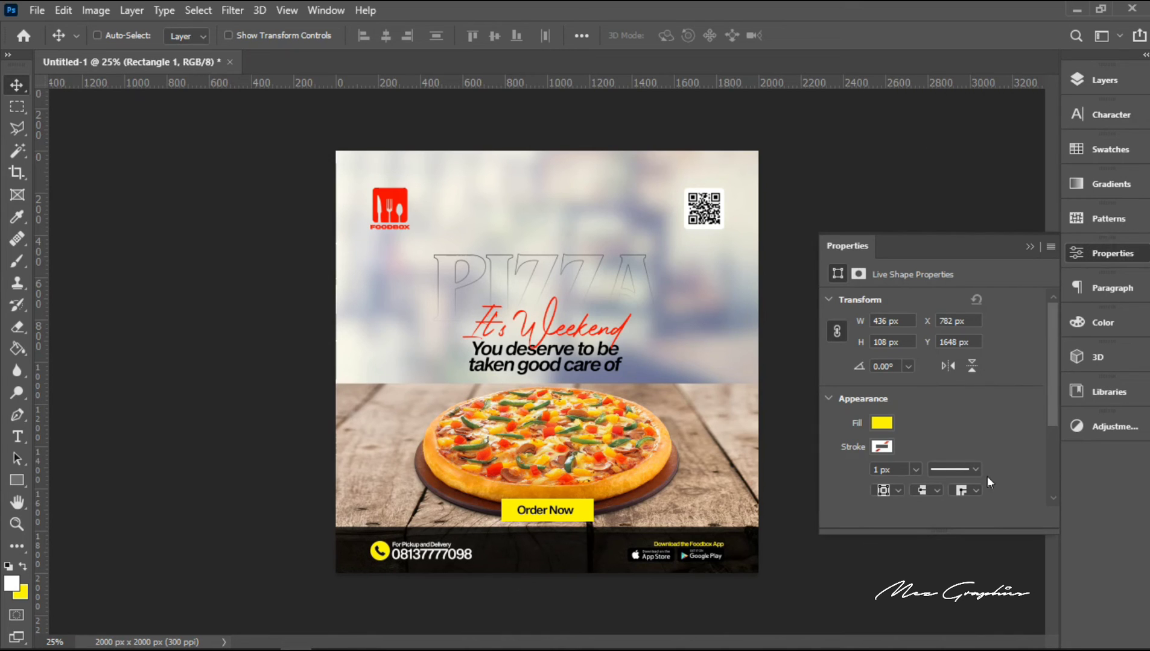
scroll(1051, 497, "down", 3)
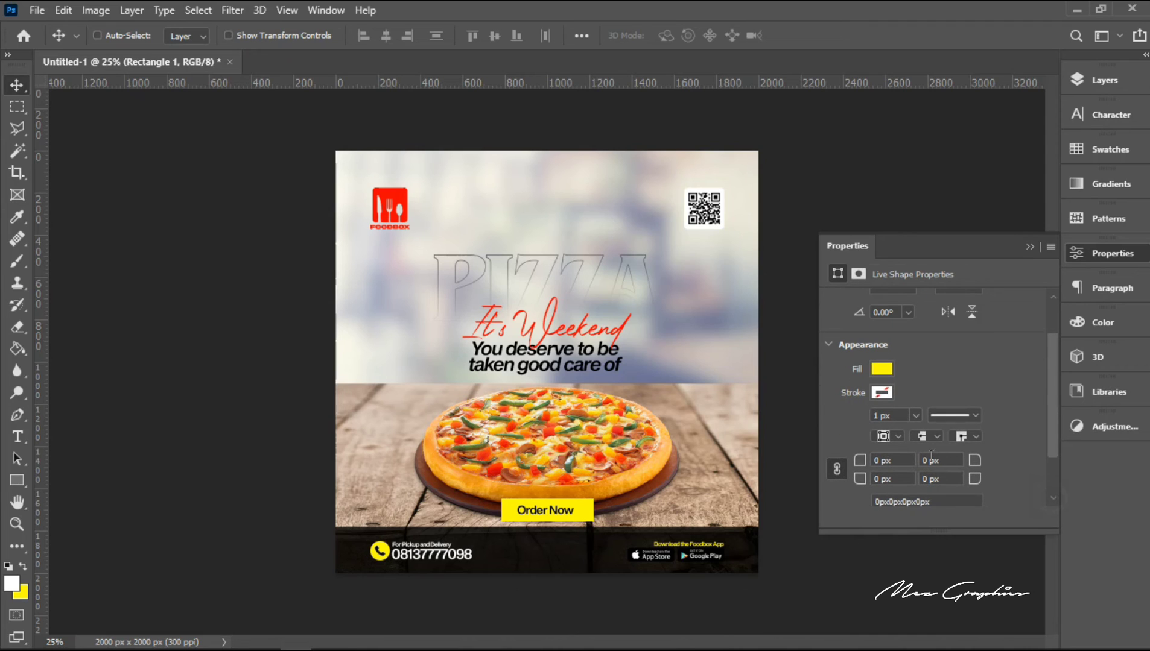
left_click(886, 461)
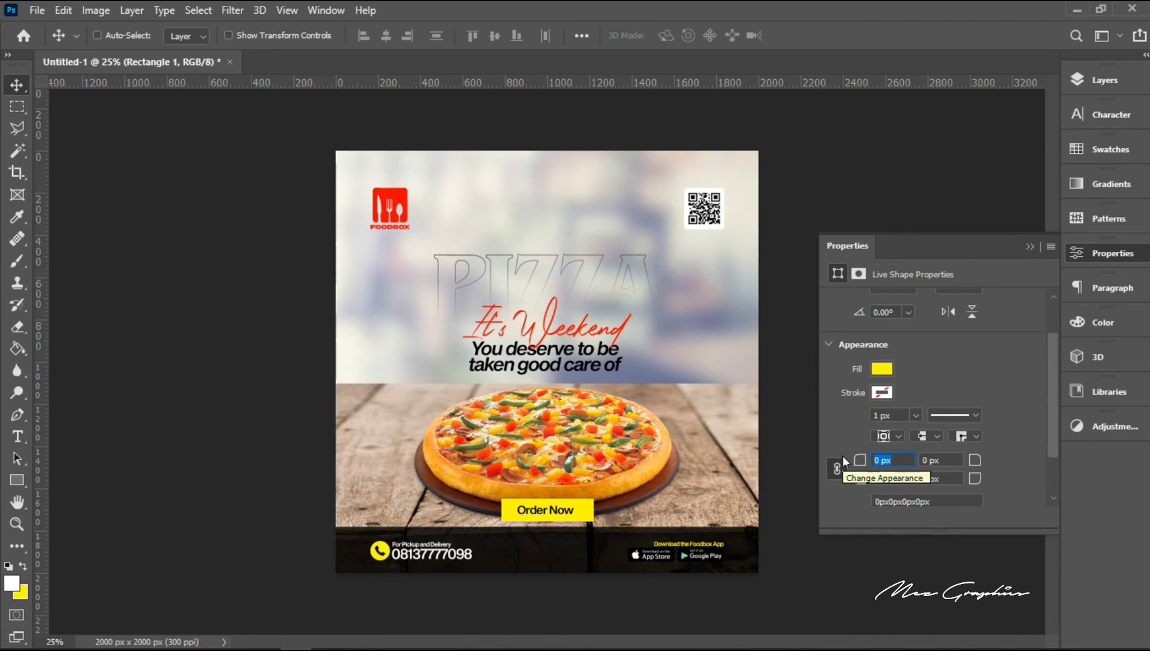
key("BackSpace")
type("10")
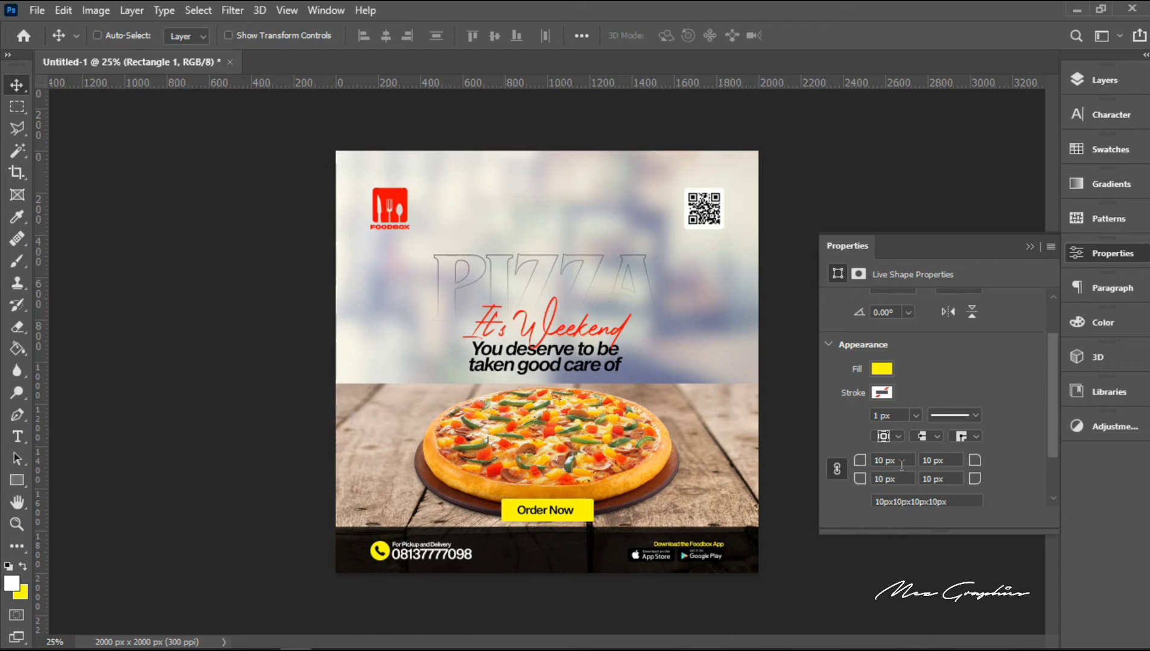
Step: Try corner radii of 30 px and 20 px on the yellow "Order Now" rectangle, ending on 10 px for all corners
left_click_drag(900, 464, 789, 469)
type("30 px")
left_click_drag(902, 460, 806, 459)
type("20 px")
key("Return")
left_click(903, 460)
type("100")
key("BackSpace")
left_click(837, 469)
Step: Align the yellow "Order Now" rectangle to the horizontal centre of the whole canvas and clear the selection
right_click(578, 515)
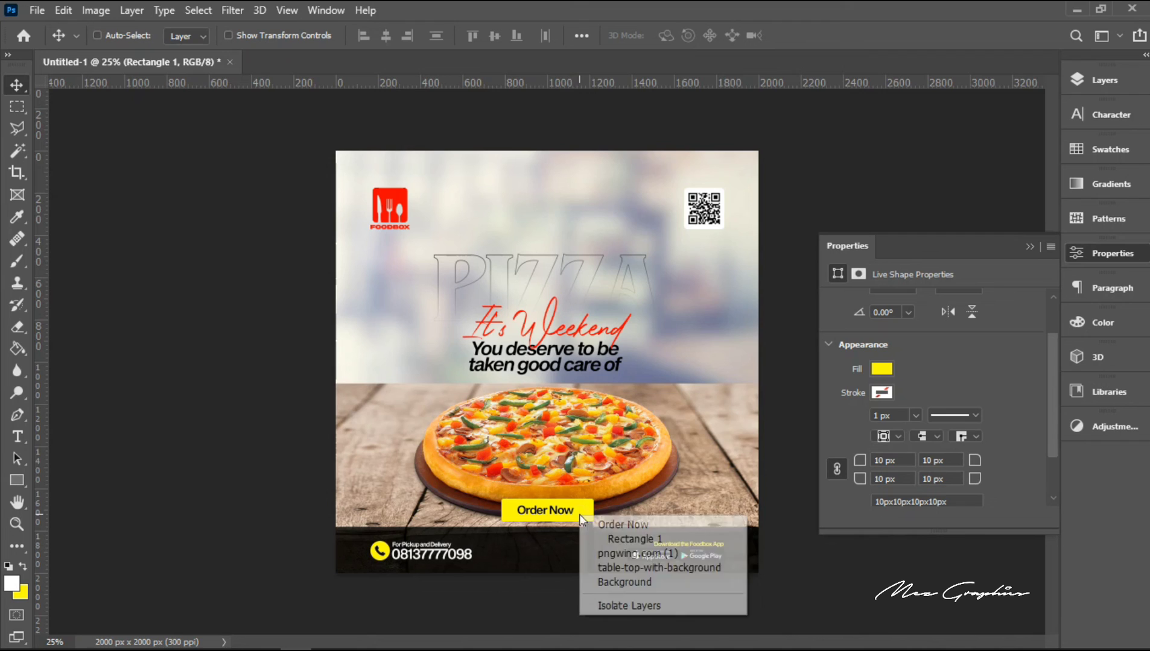
left_click(625, 539)
key("ctrl+a")
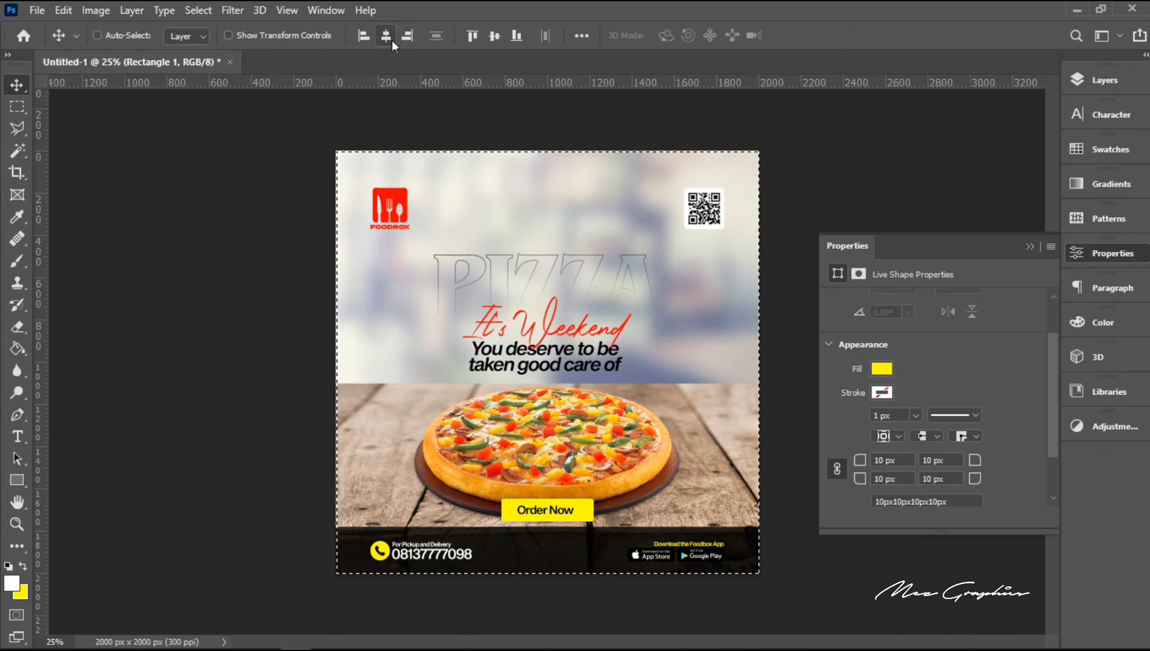
key("ctrl+d")
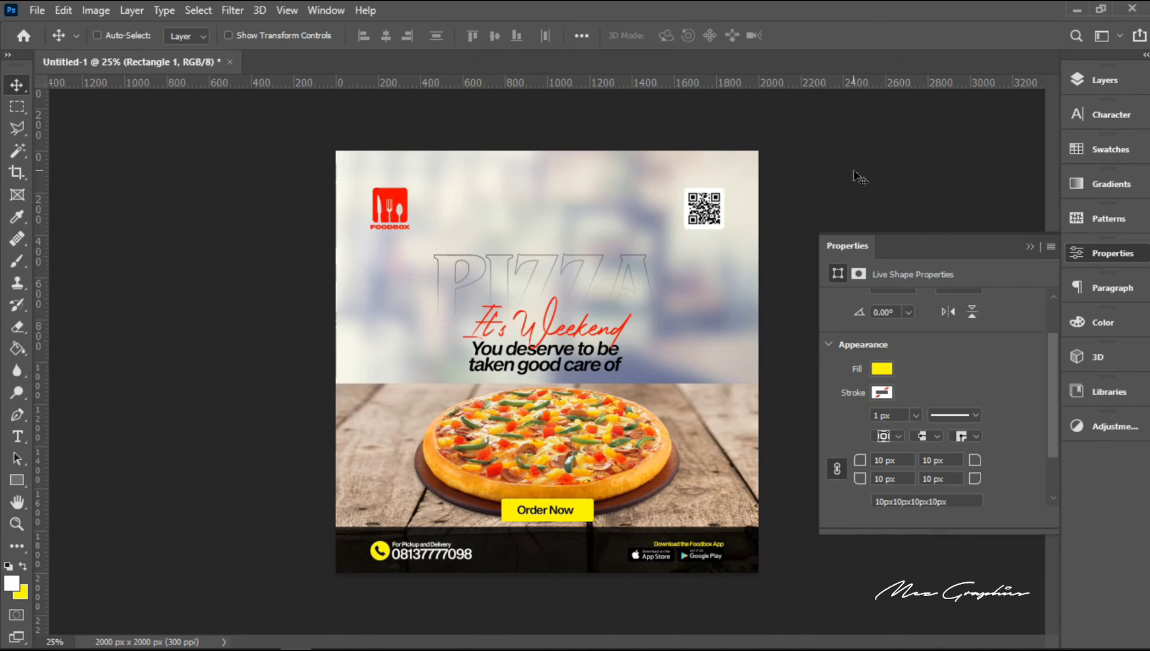
Step: Nudge the whole "Order Now" button group slightly down over the pizza's lower edge
right_click(572, 514)
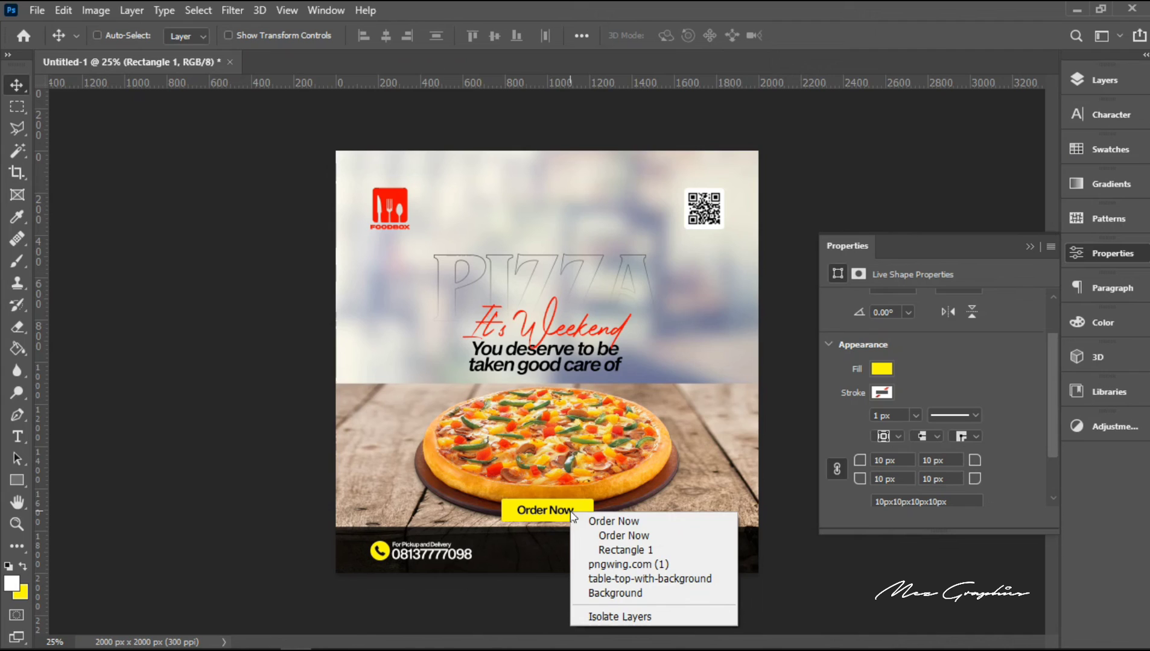
left_click(616, 524)
key("shift+Down")
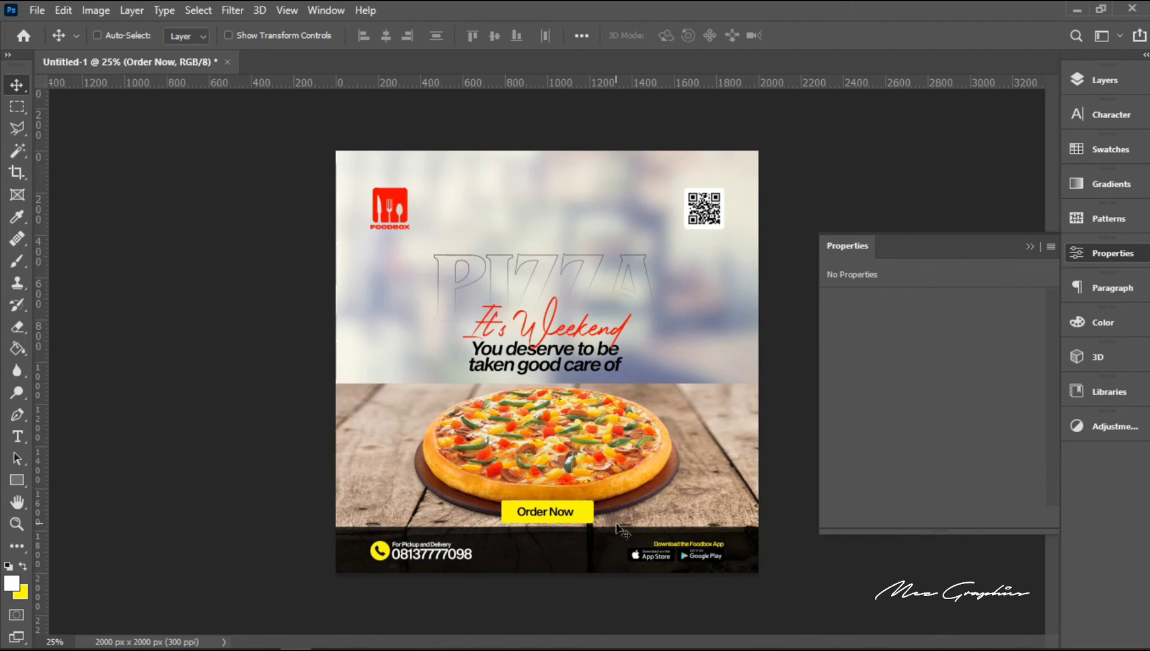
key("Up")
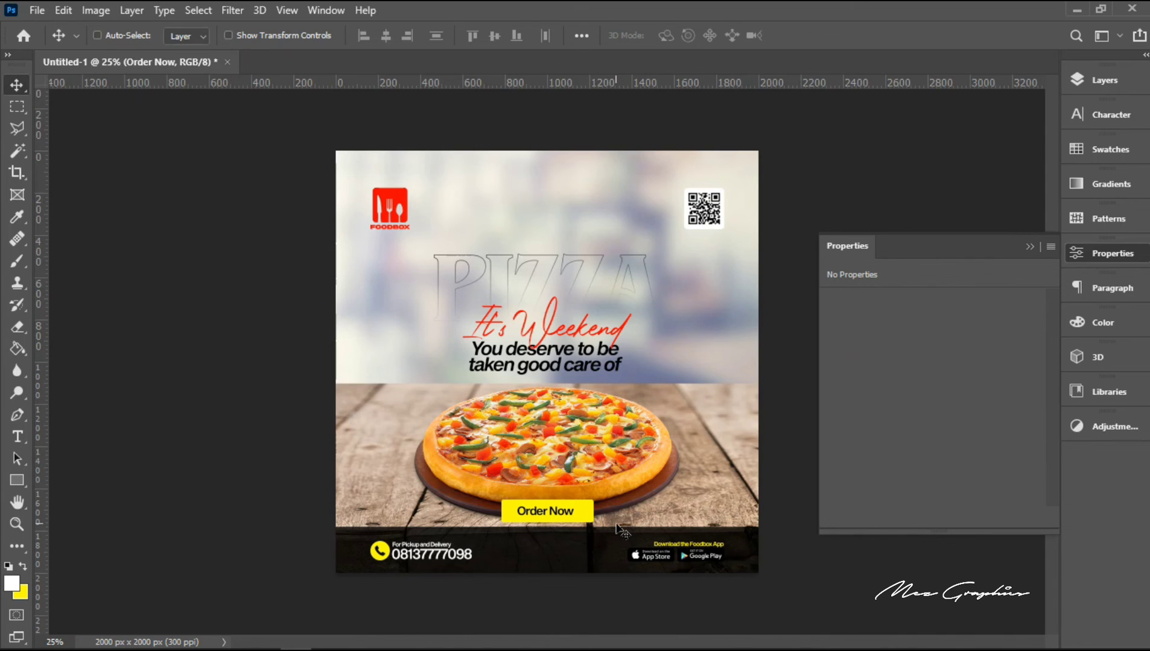
Step: Move the dark contact band, Rectangle 2, vertically to Y 1784 px
right_click(579, 535)
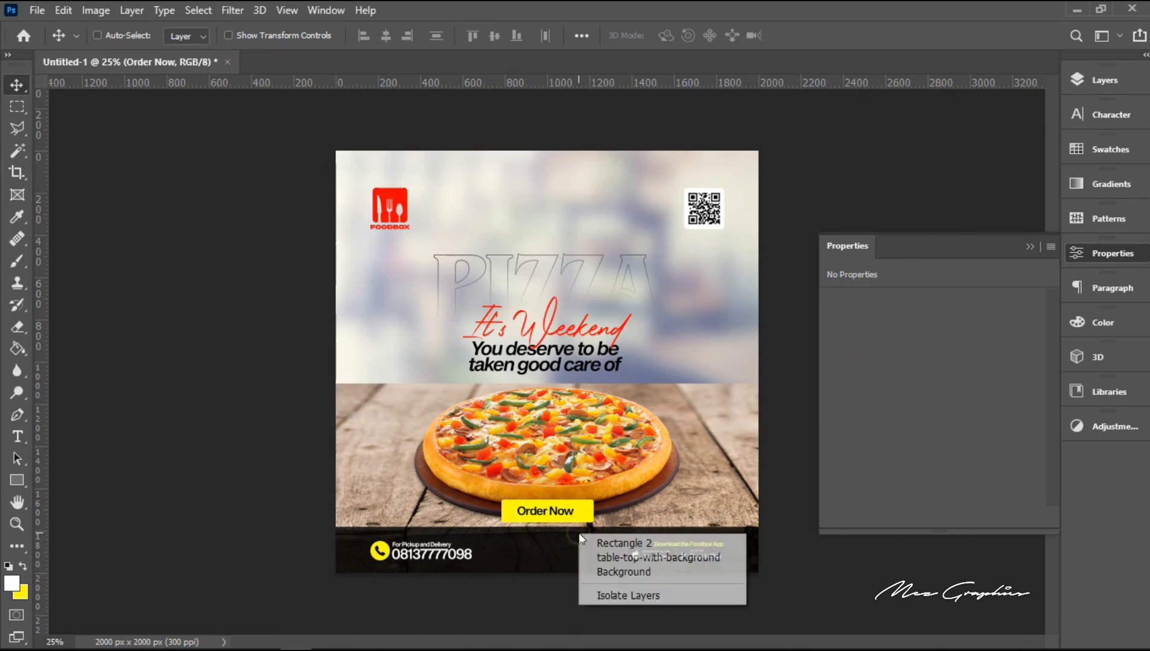
left_click(611, 544)
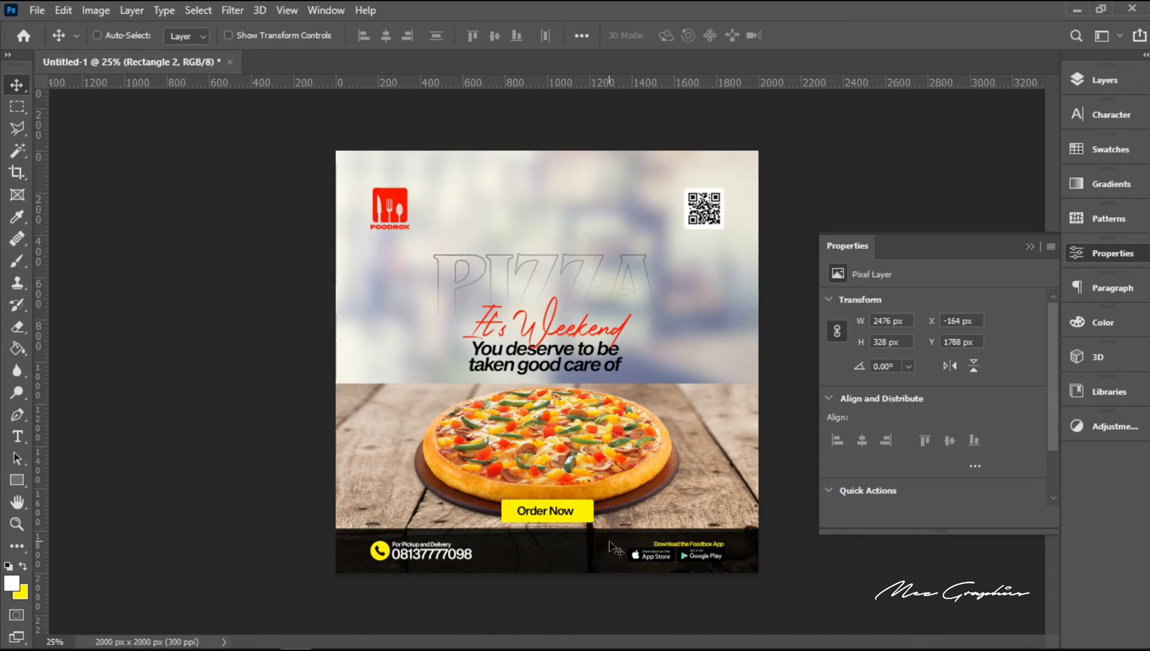
key("Up")
key("Up")
key("Up")
key("Up")
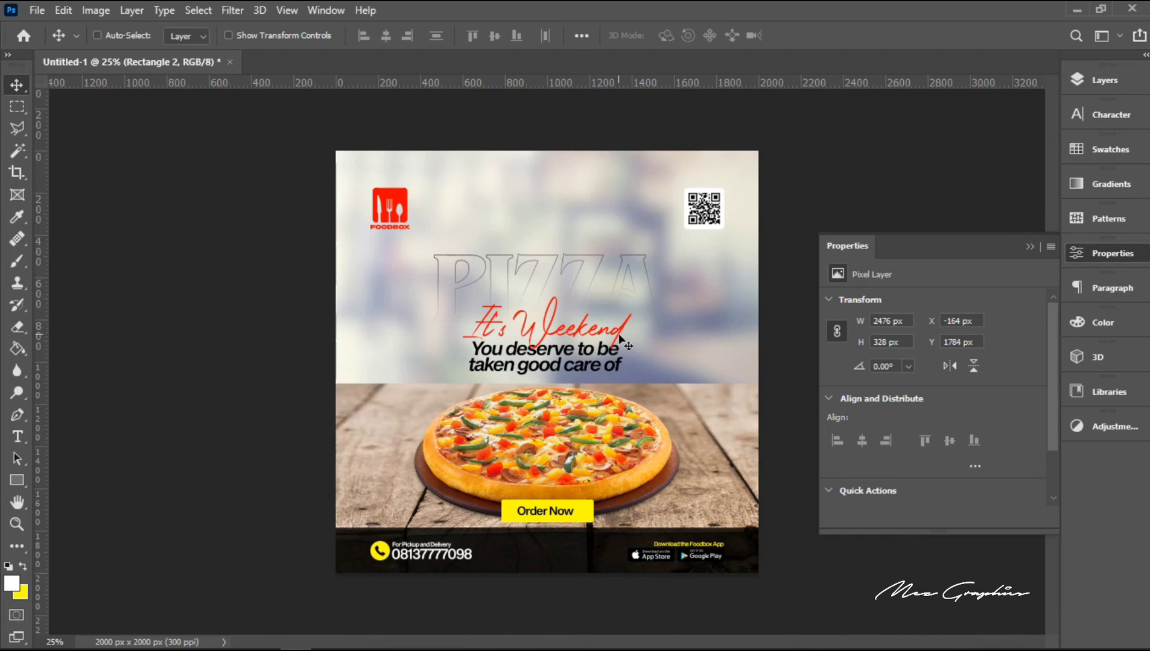
Step: Hide the object properties and rulers and preview the finished advertisement full screen on a black background
left_click(1029, 247)
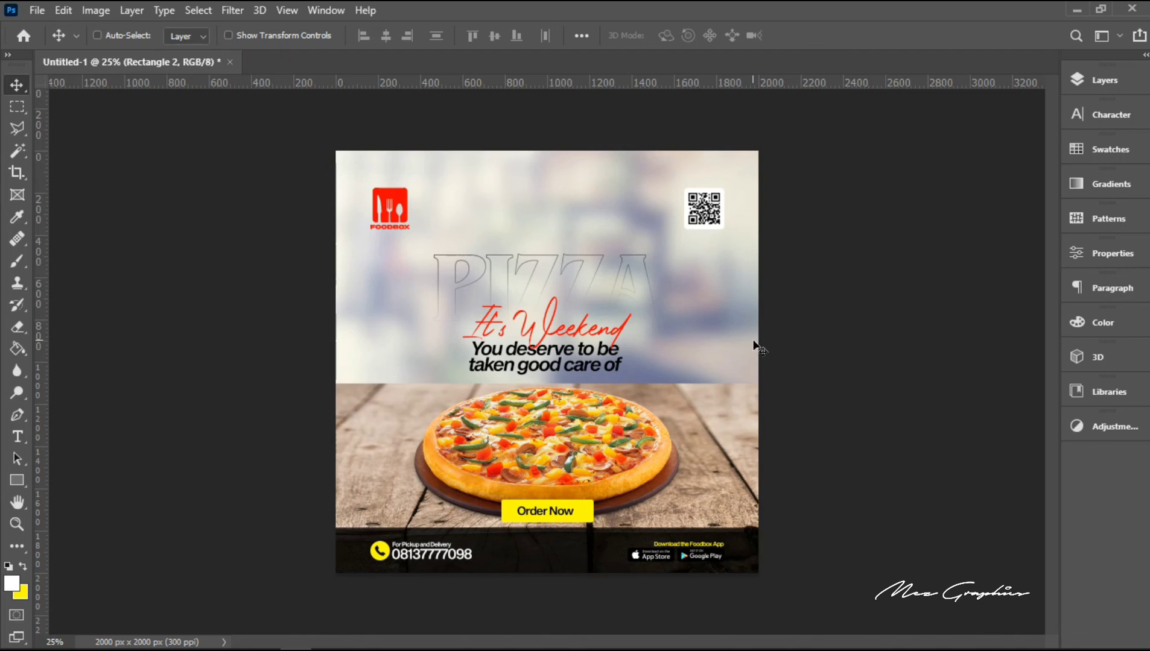
key("ctrl")
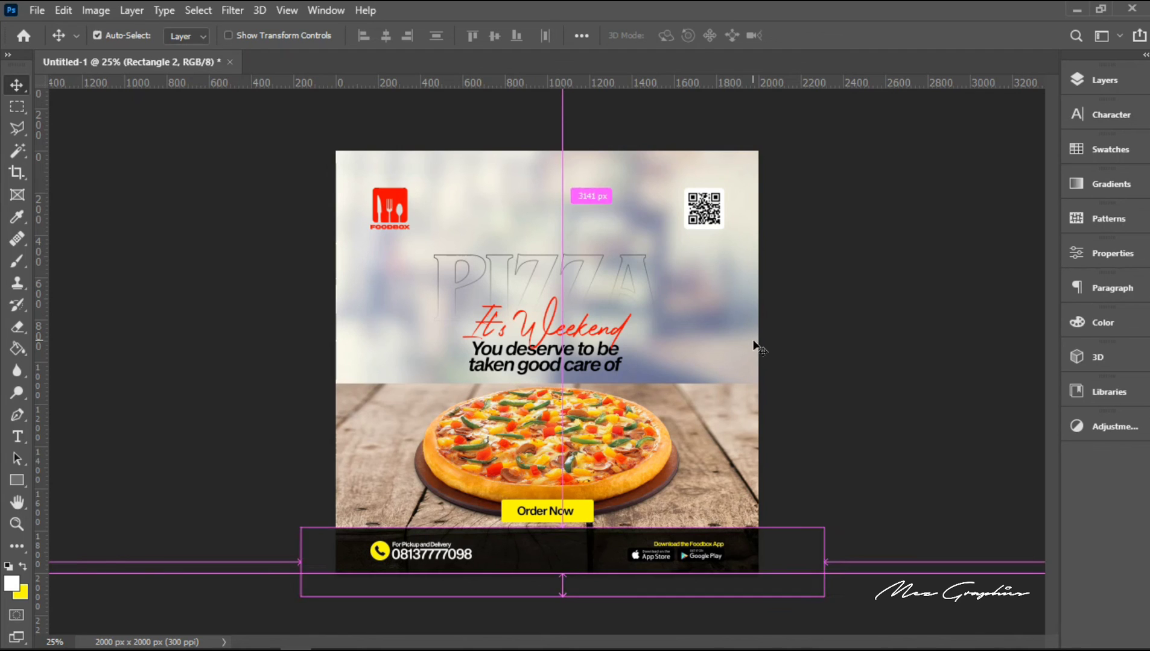
key("ctrl+r")
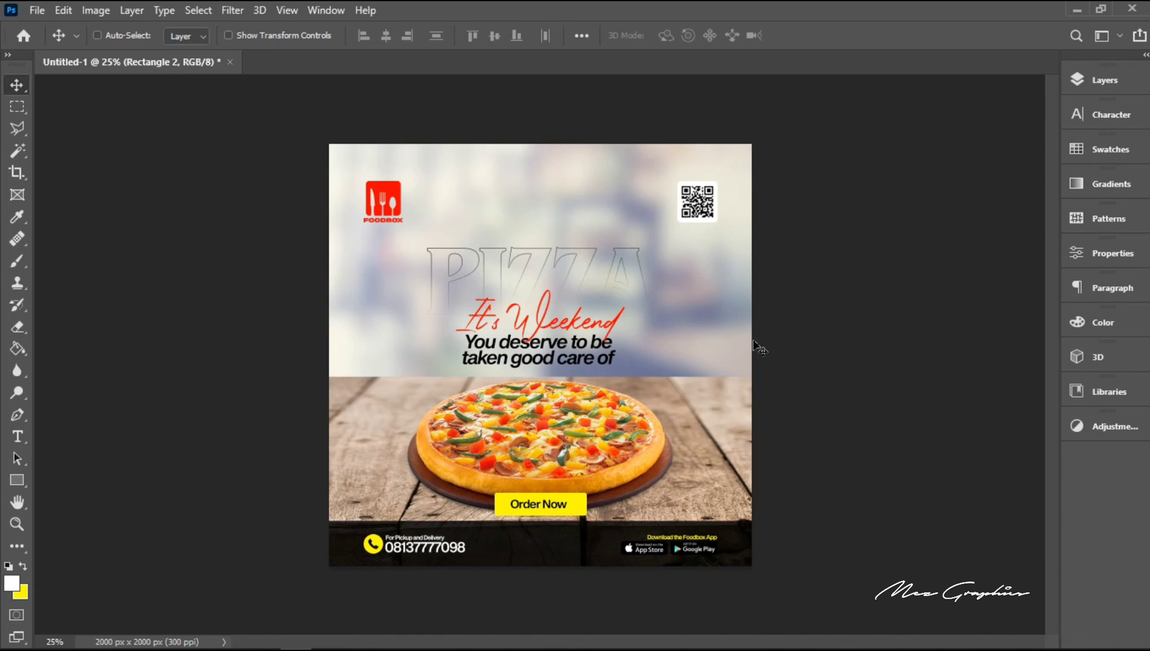
key("f")
key("f")
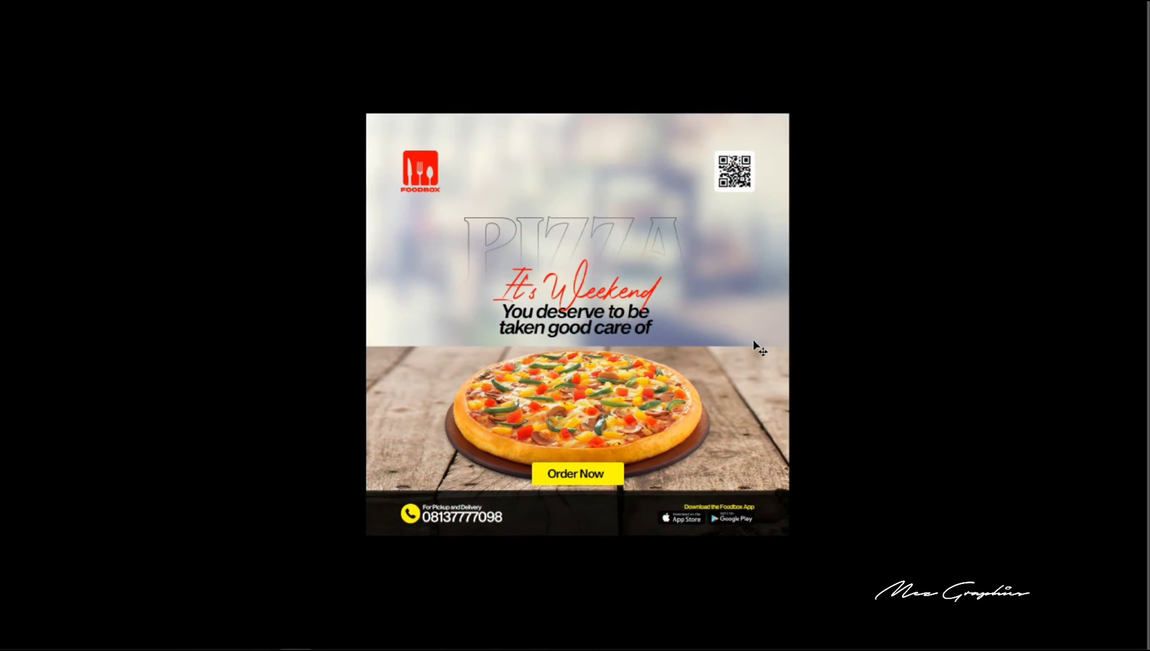